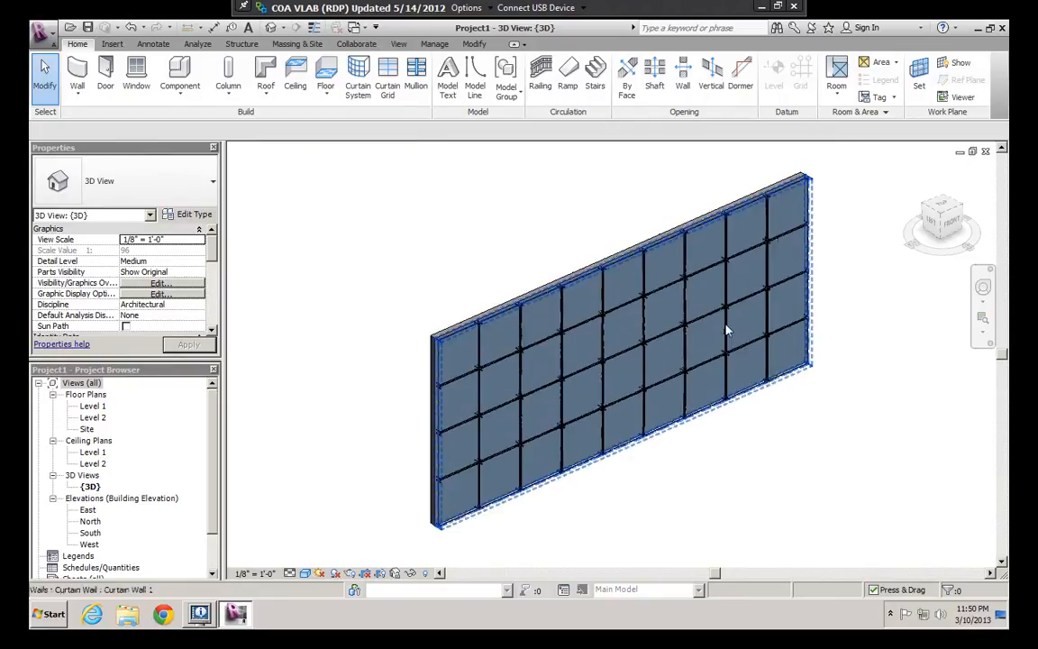
Step: Examine the existing curtain wall's panels, mullion connections and corner against the solid wall behind it in 3D
middle_click_drag(670, 386, 695, 376, "shift")
scroll(666, 360, "down", 1)
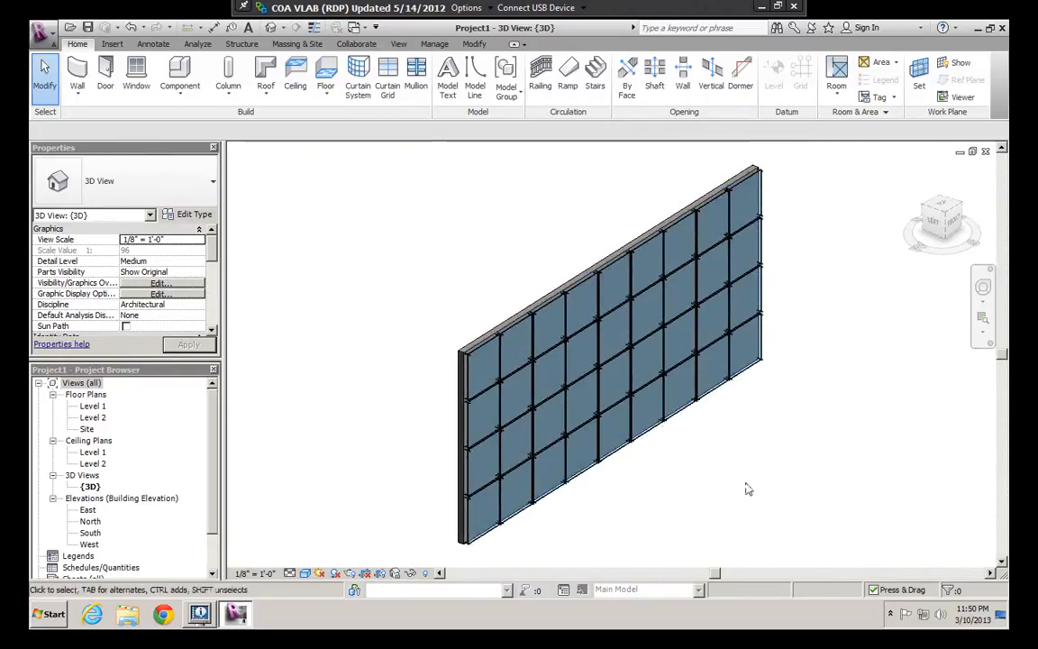
middle_click_drag(480, 365, 467, 349)
scroll(467, 349, "up", 5)
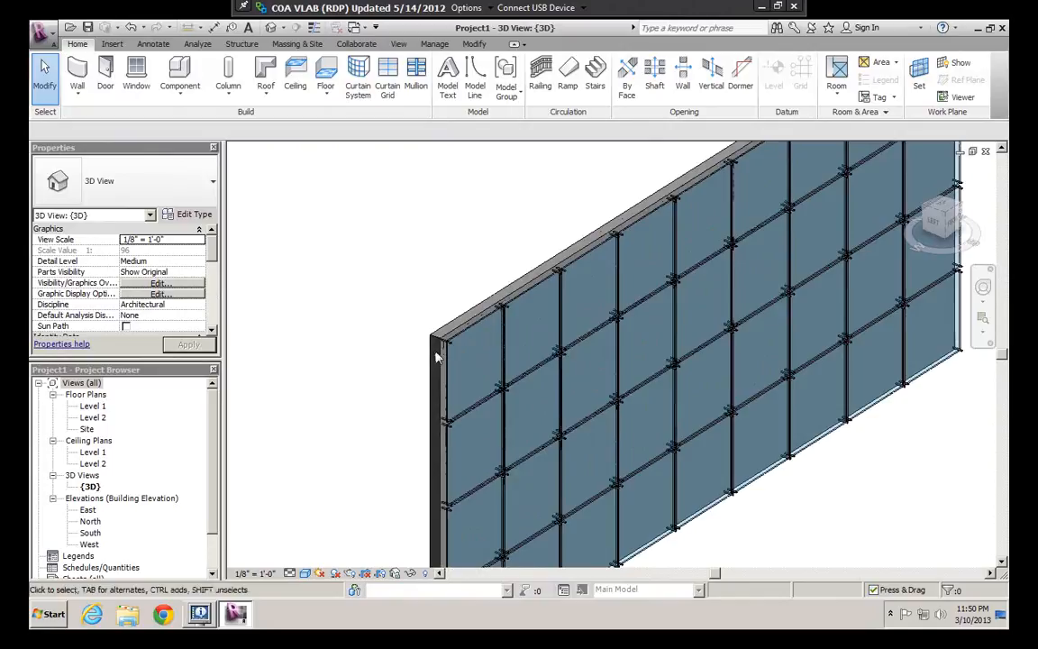
scroll(459, 335, "up", 1)
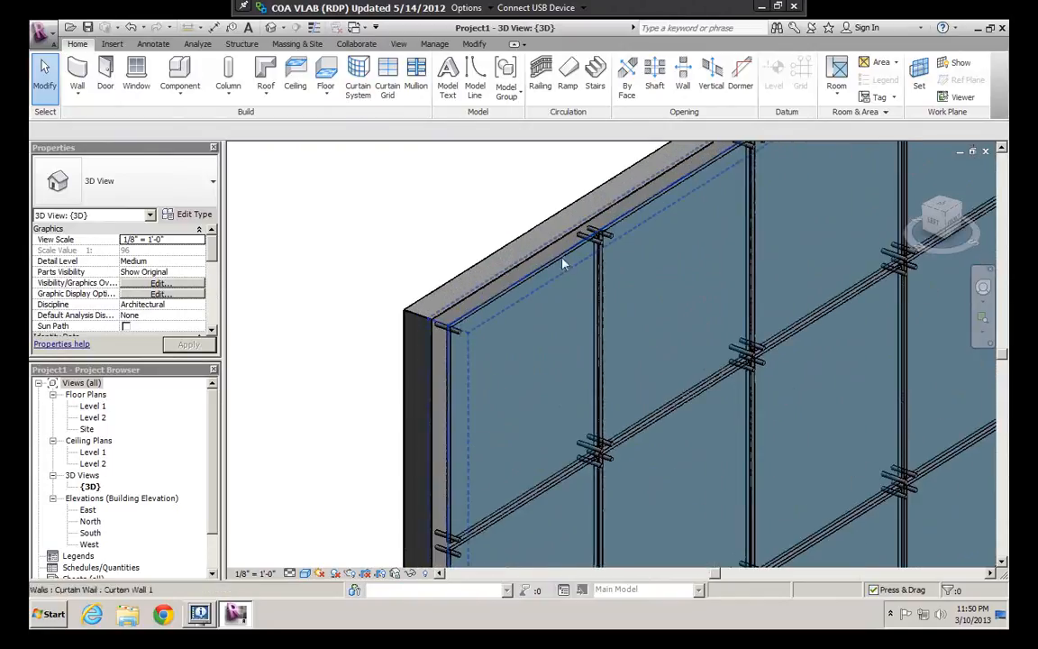
scroll(556, 267, "down", 2)
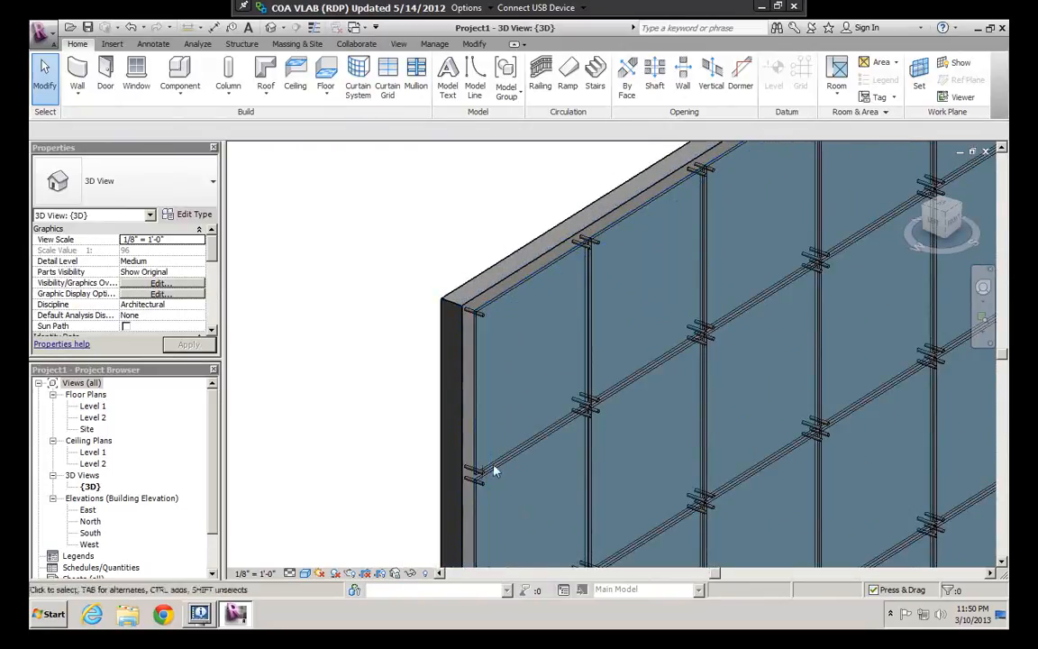
scroll(477, 325, "up", 2)
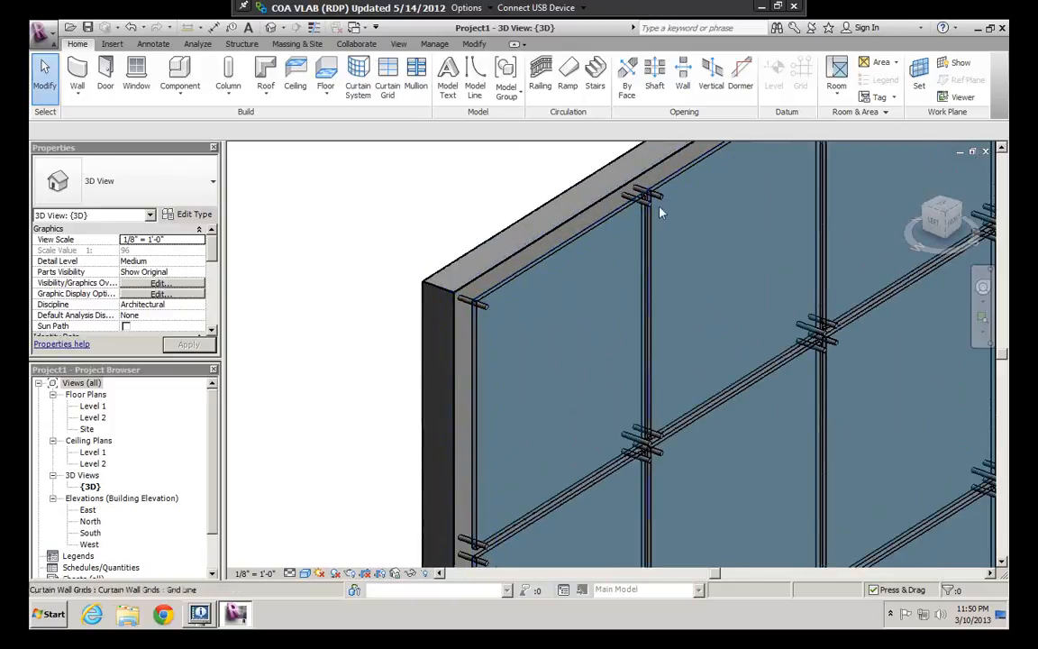
scroll(552, 342, "down", 4)
middle_click_drag(616, 357, 468, 316)
scroll(466, 316, "down", 2)
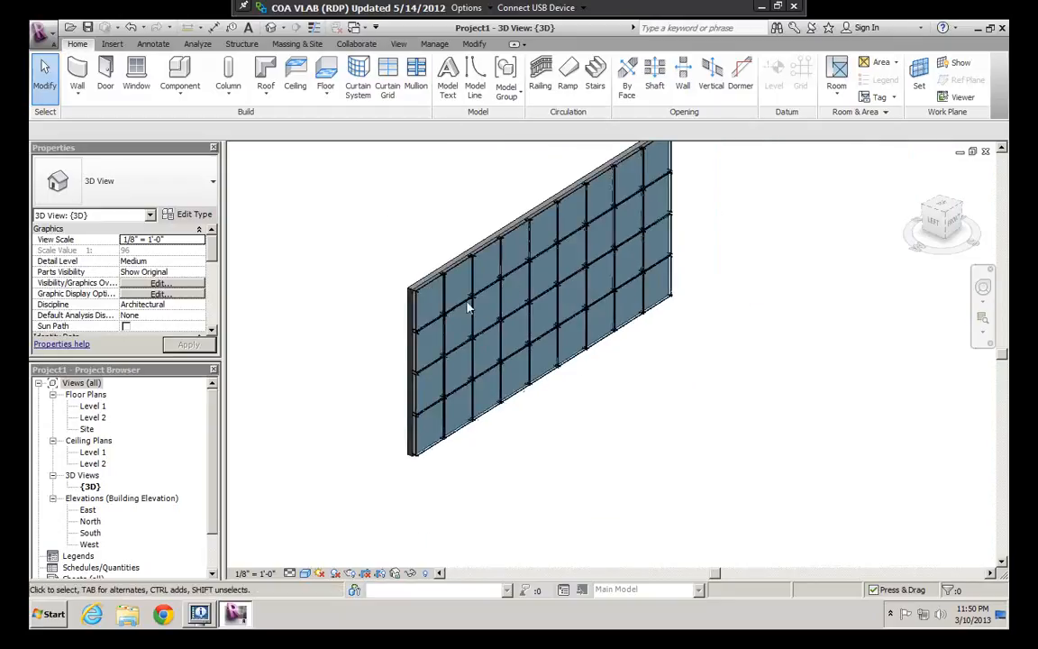
scroll(478, 306, "down", 1)
middle_click_drag(614, 355, 596, 347, "shift")
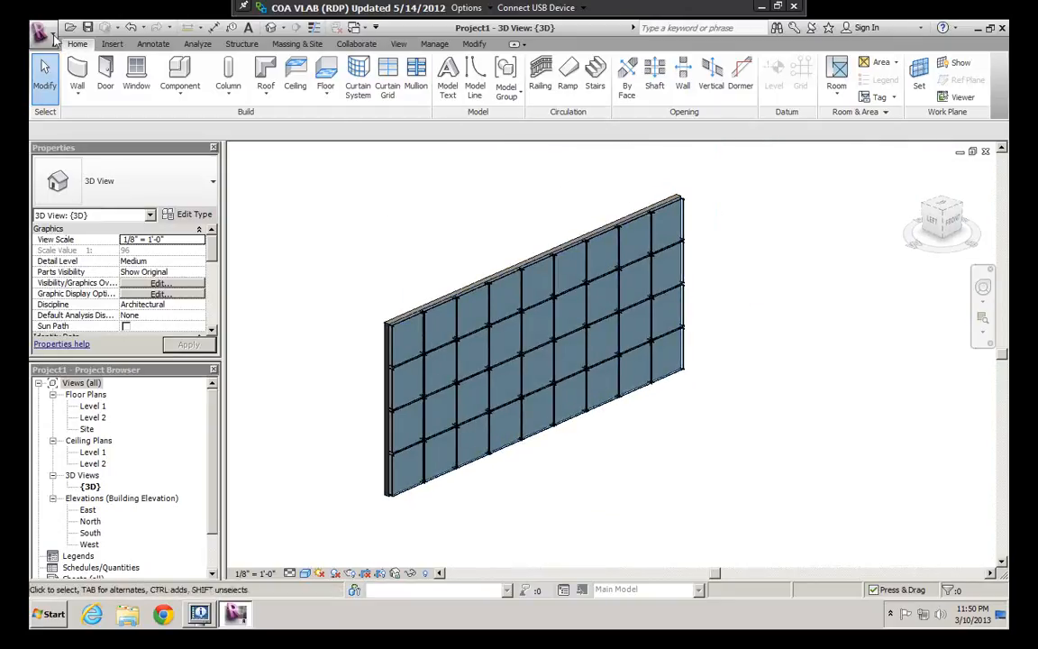
Step: Create a new project from the default template file
left_click(52, 36)
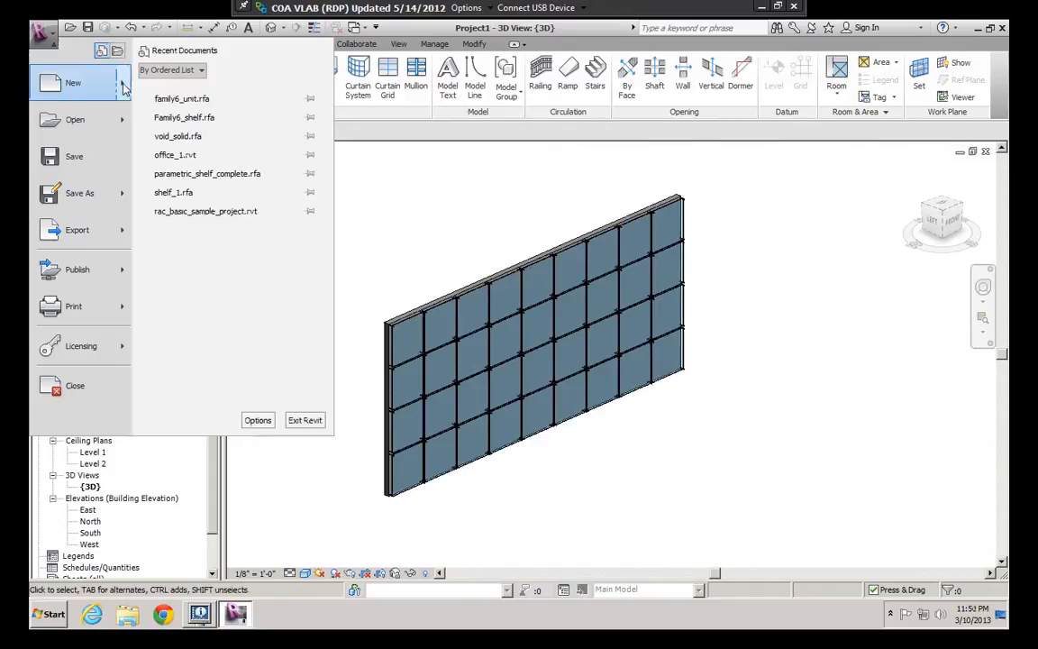
mouse_move(77, 82)
left_click(206, 100)
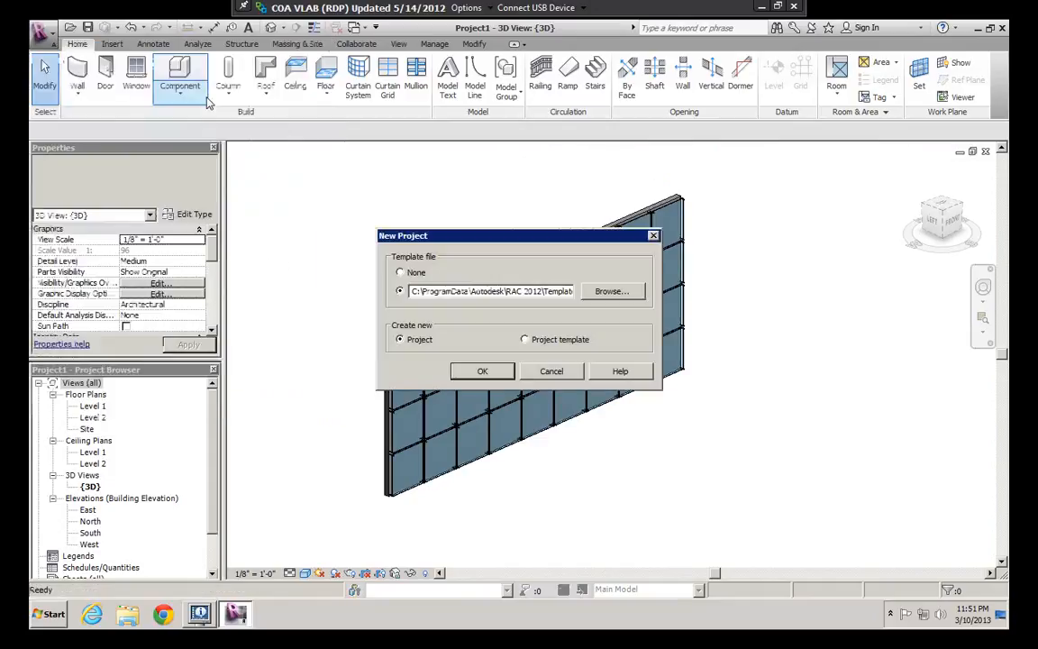
left_click(484, 370)
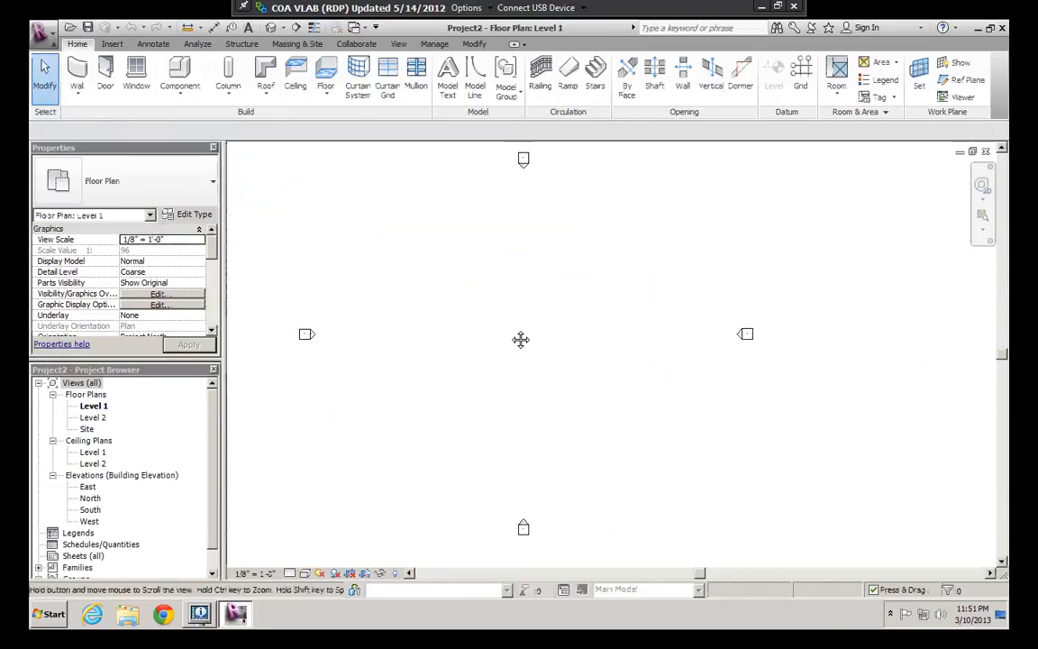
Step: Draw a horizontal Generic - 8" basic wall 20' long in the middle of the Level 1 floor plan
scroll(496, 296, "up", 2)
middle_click_drag(521, 339, 546, 359)
scroll(496, 297, "down", 1)
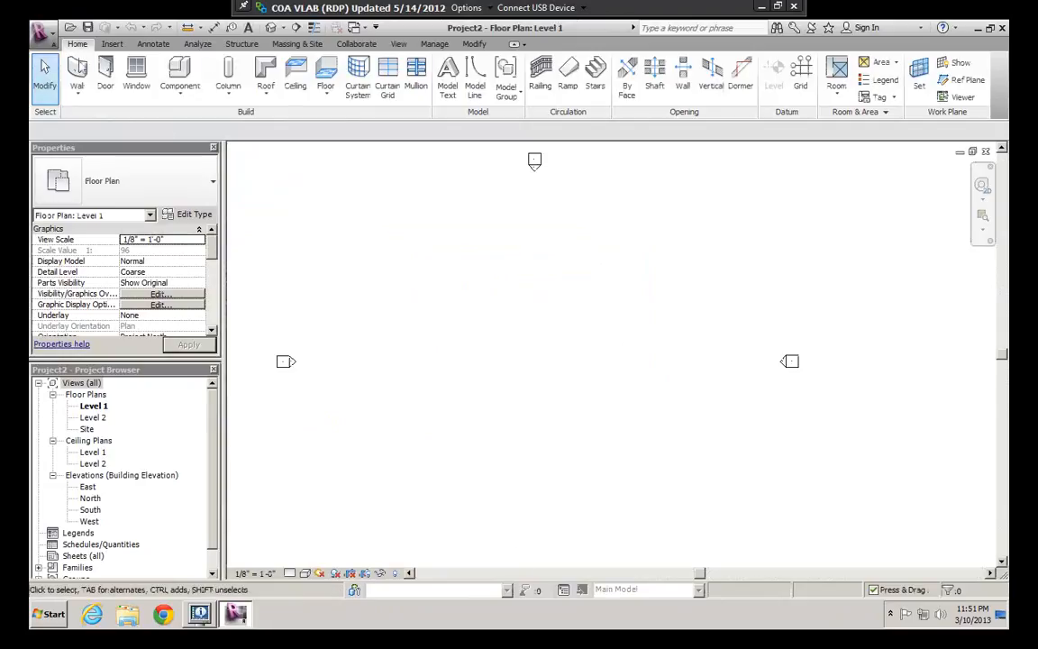
left_click(78, 72)
left_click(453, 359)
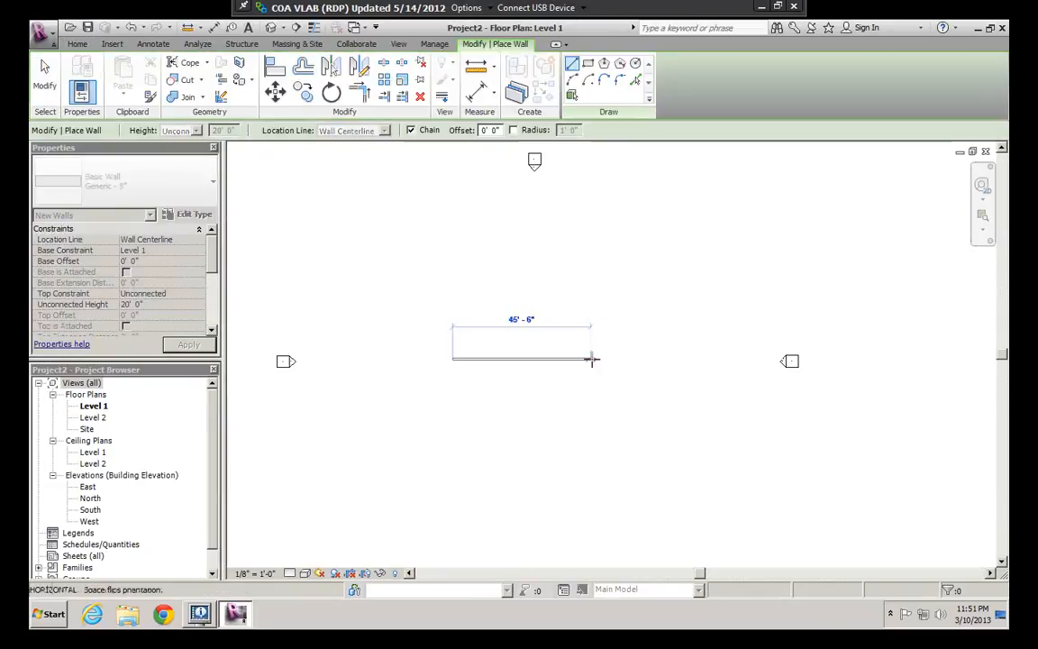
type("40")
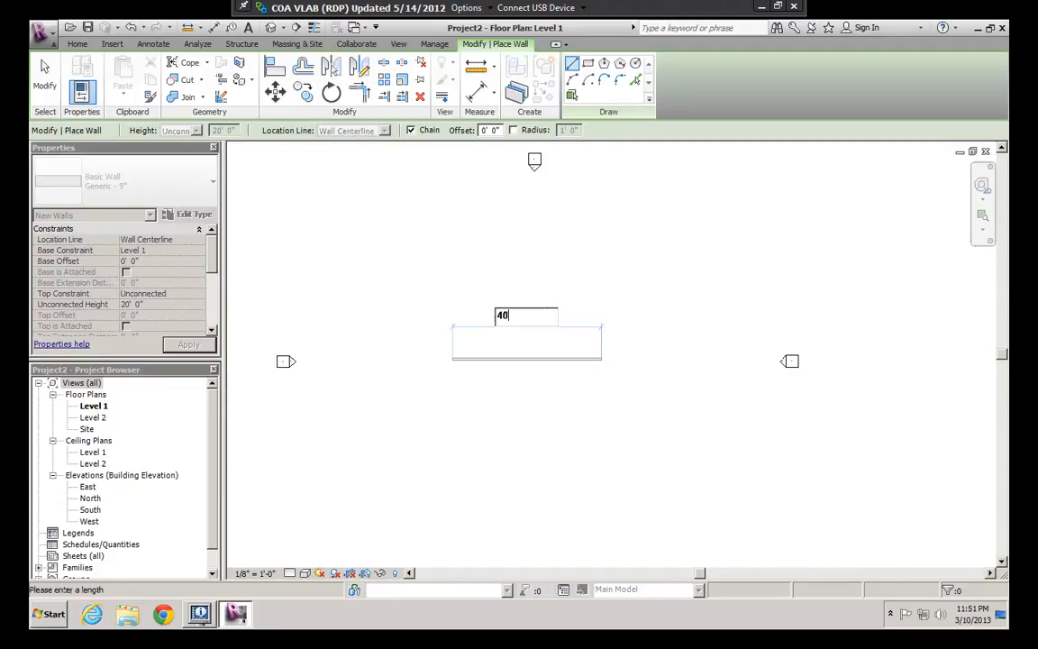
key("BackSpace")
key("BackSpace")
type("20")
key("Return")
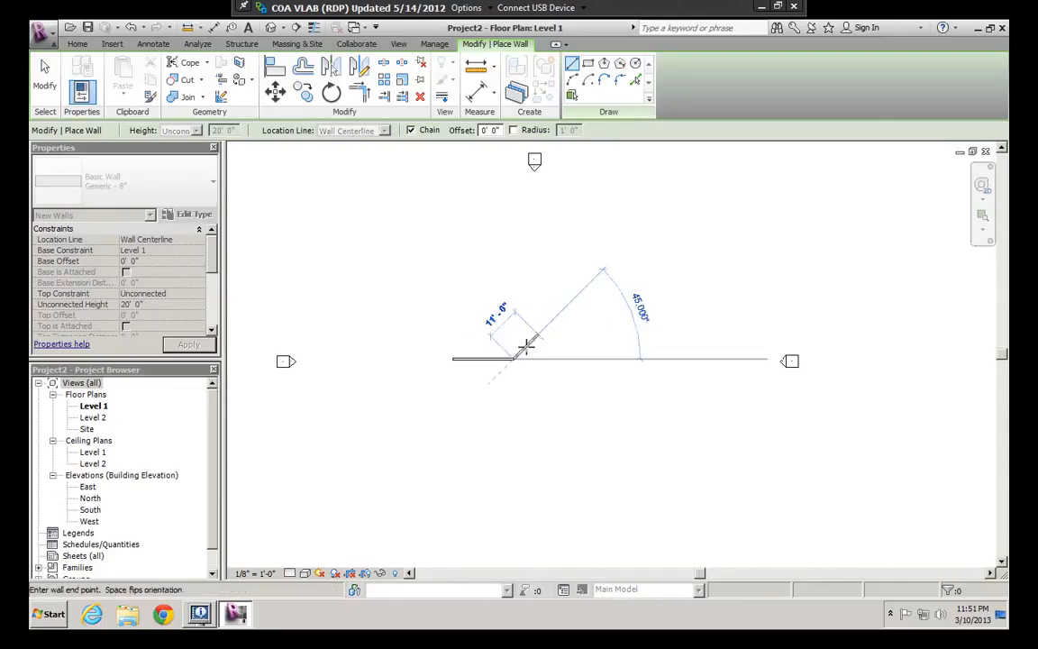
key("Escape")
scroll(518, 350, "up", 3)
key("Escape")
Step: Set the length of the basic wall to 30'
left_click_drag(485, 363, 568, 353)
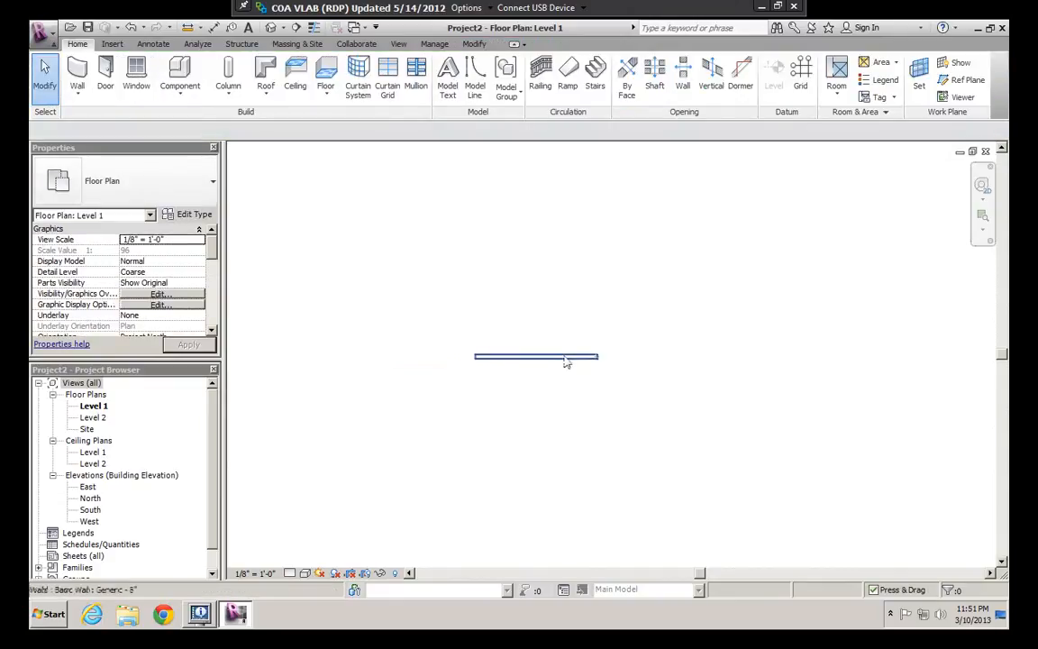
left_click(540, 314)
type("30")
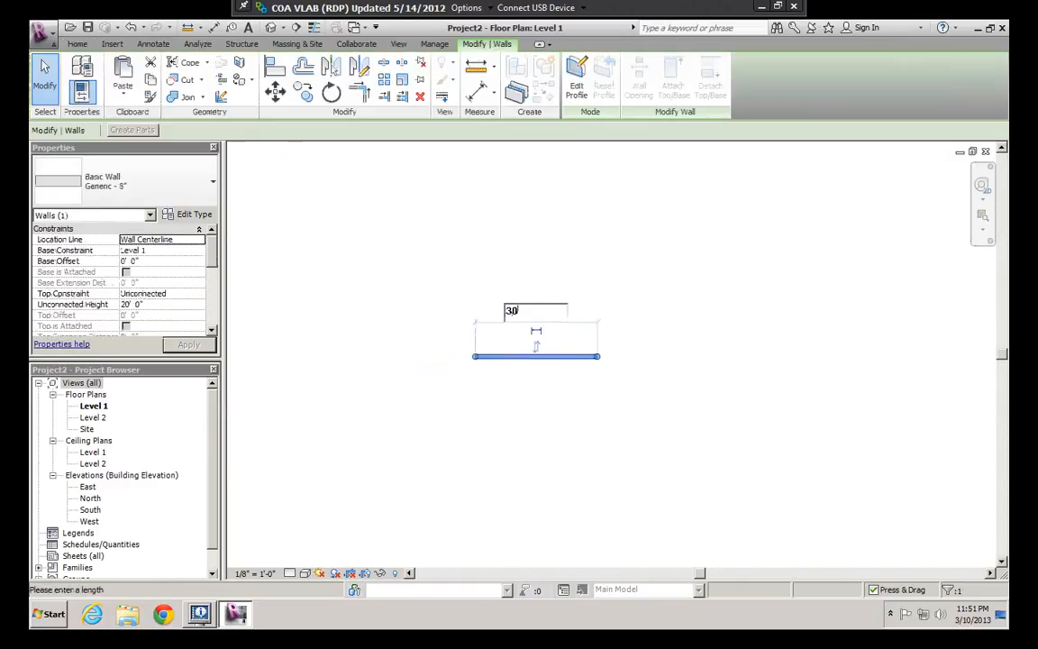
key("Return")
left_click(576, 412)
Step: Draw a Curtain Wall 1 wall parallel to and just below the basic wall, aligned with both of its ends
scroll(457, 326, "up", 1)
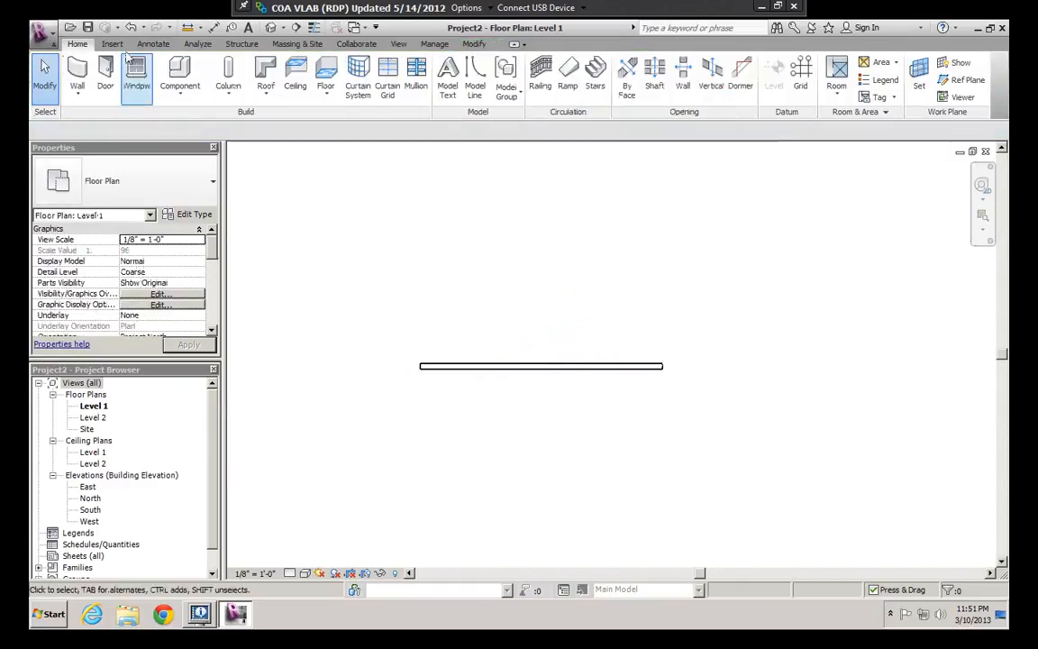
left_click(83, 91)
left_click(63, 121)
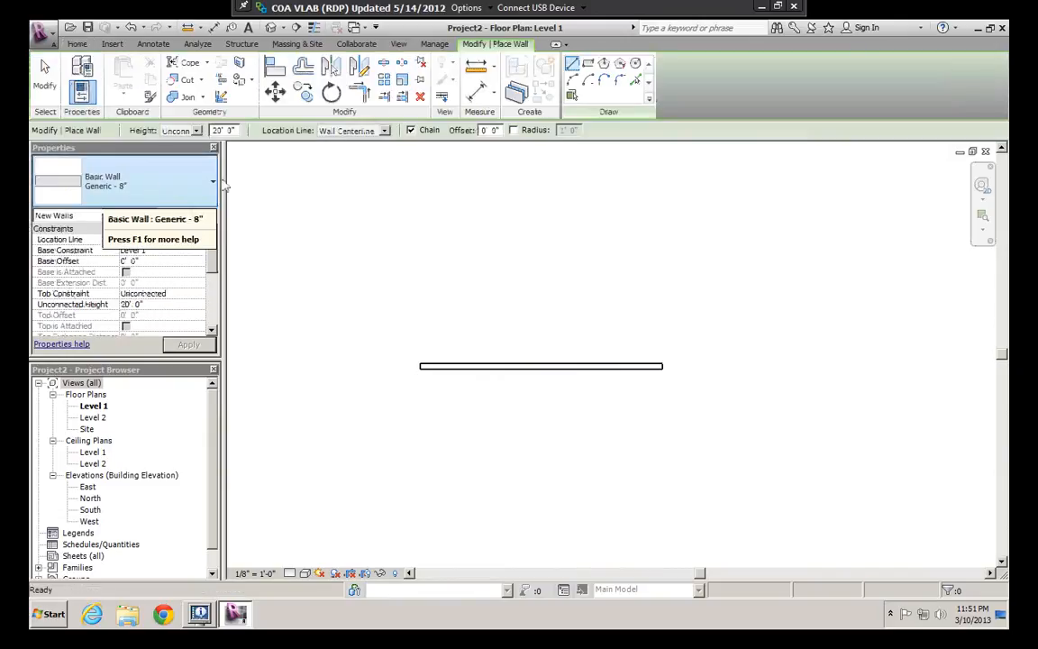
left_click(203, 185)
scroll(217, 447, "down", 1)
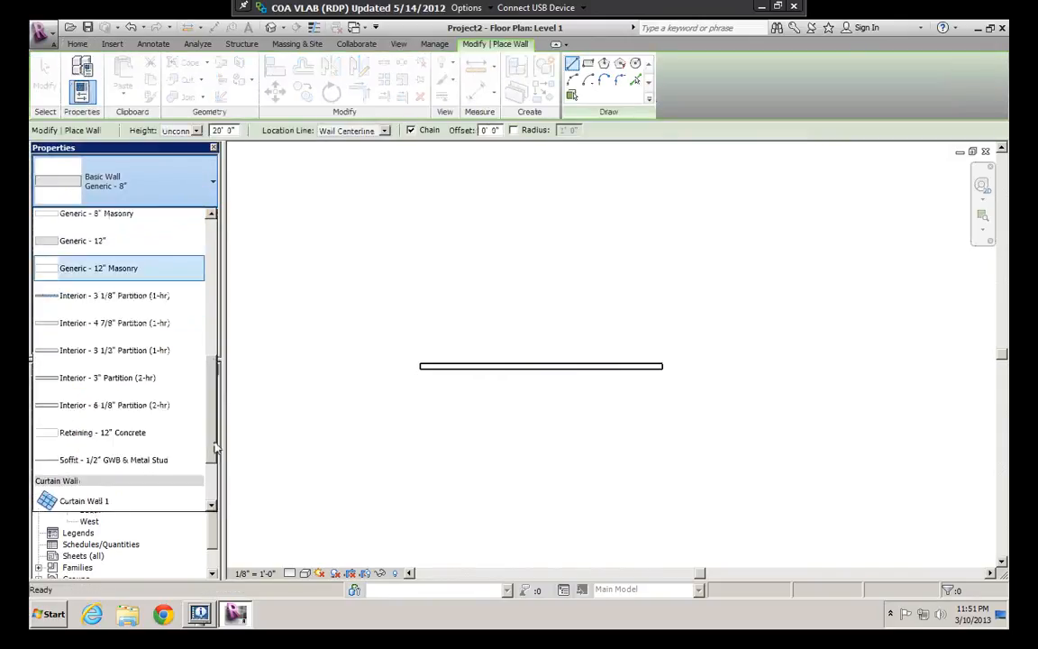
scroll(144, 395, "down", 2)
left_click(102, 406)
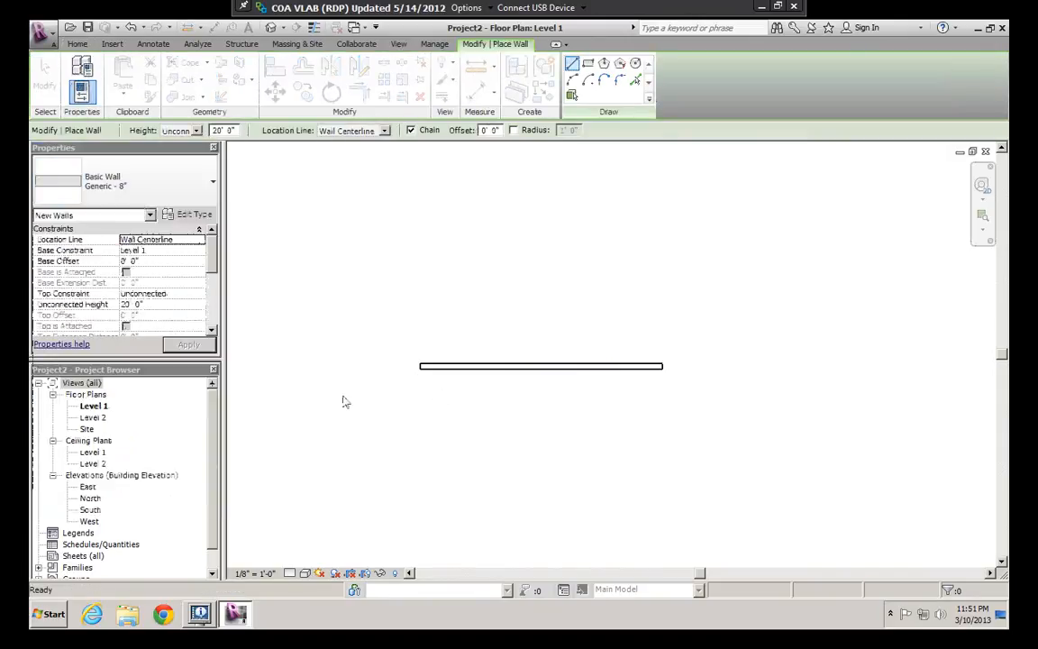
scroll(418, 383, "up", 2)
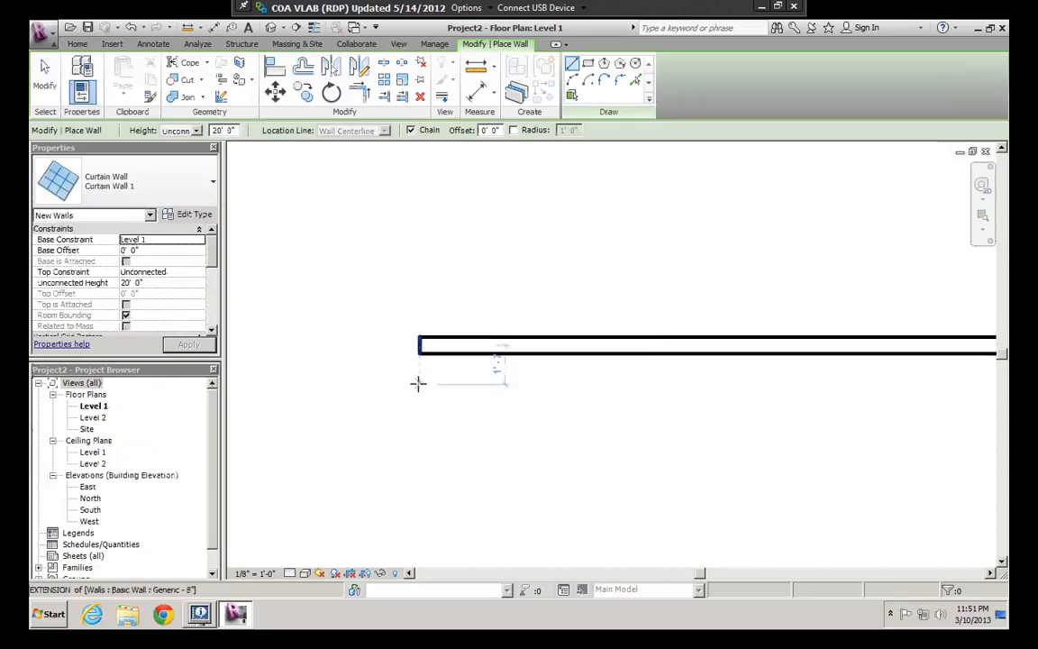
left_click(419, 383)
middle_click_drag(740, 386, 481, 391)
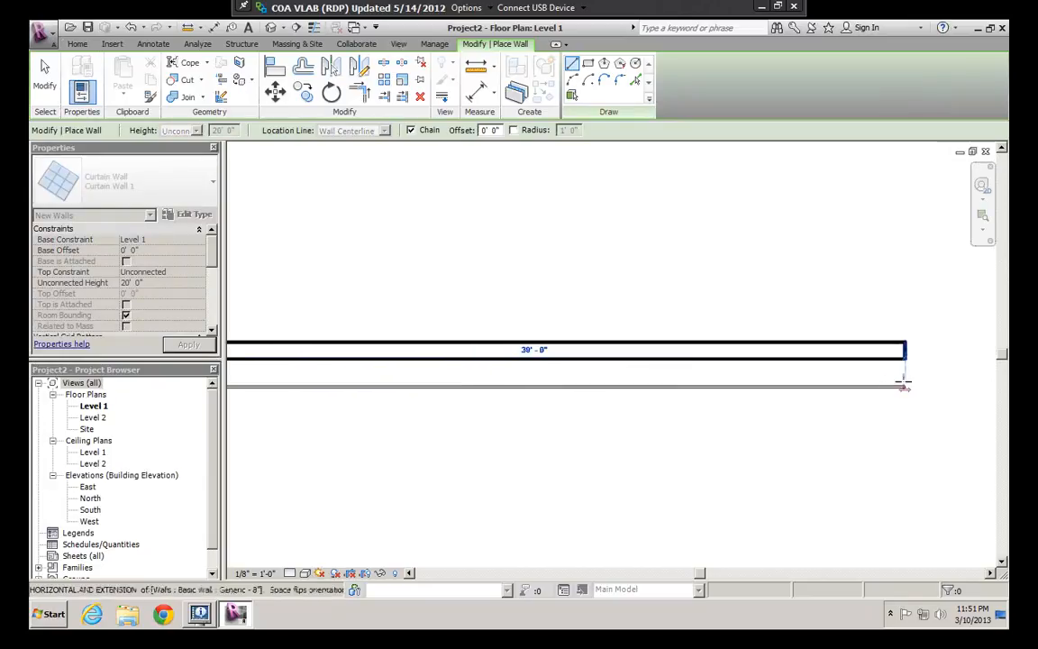
left_click(903, 383)
key("Escape")
key("Escape")
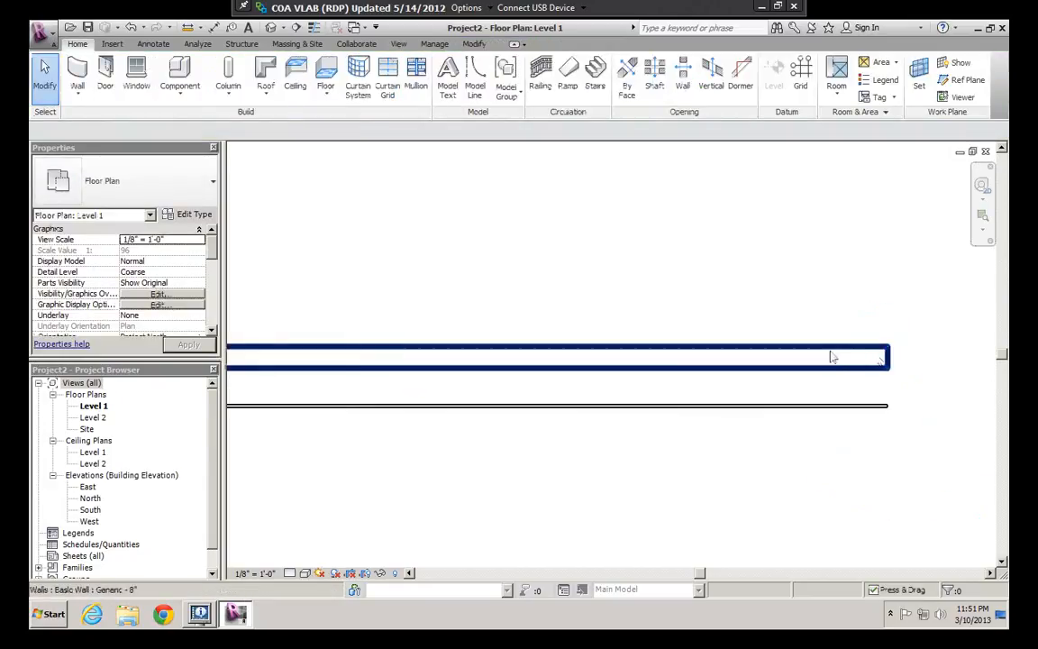
Step: Open the default 3D view and display both walls in a shaded visual style
scroll(861, 358, "down", 1)
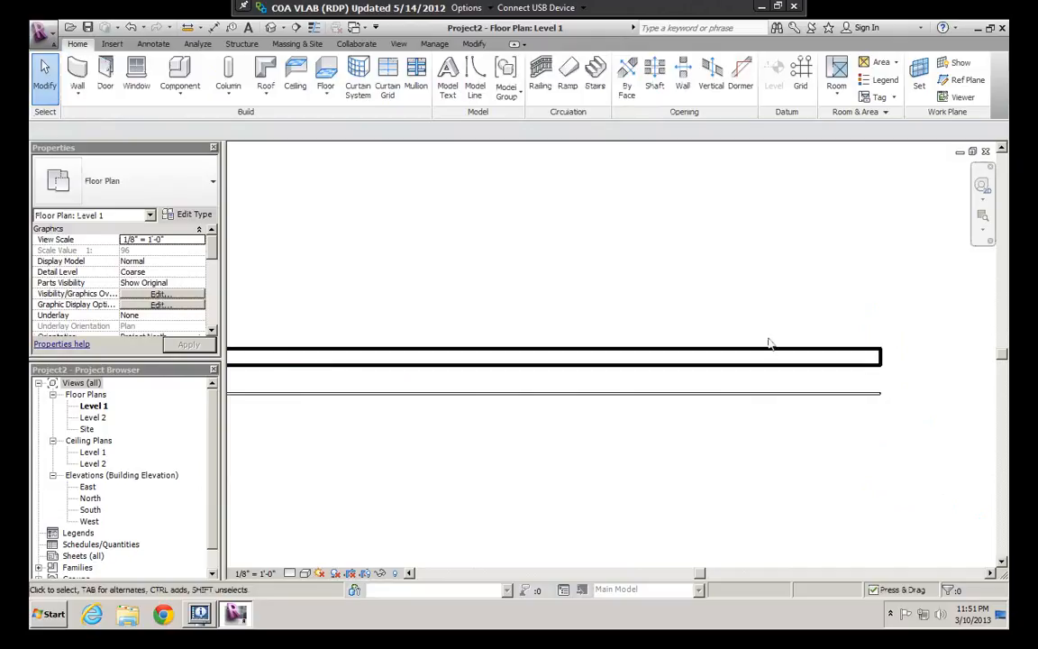
scroll(869, 367, "down", 1)
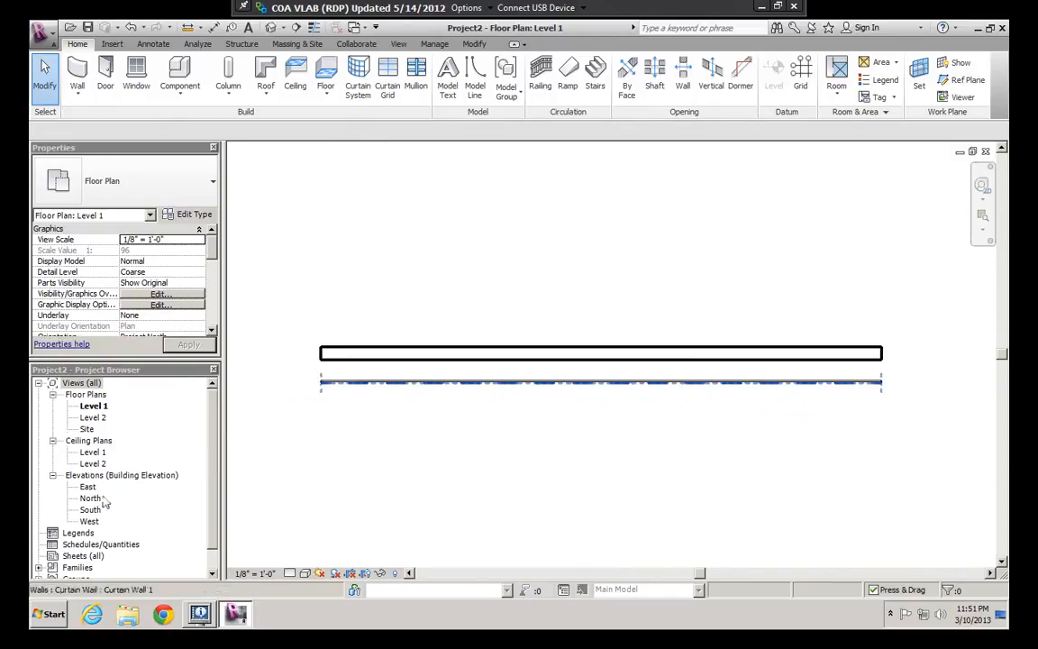
left_click(270, 27)
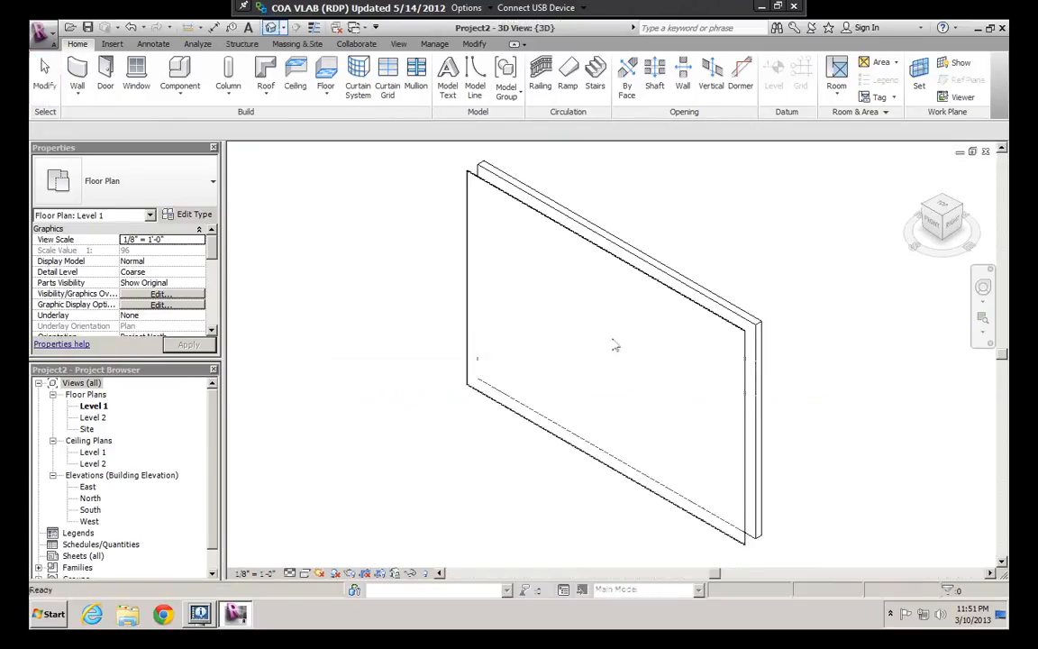
middle_click_drag(684, 412, 649, 416, "shift")
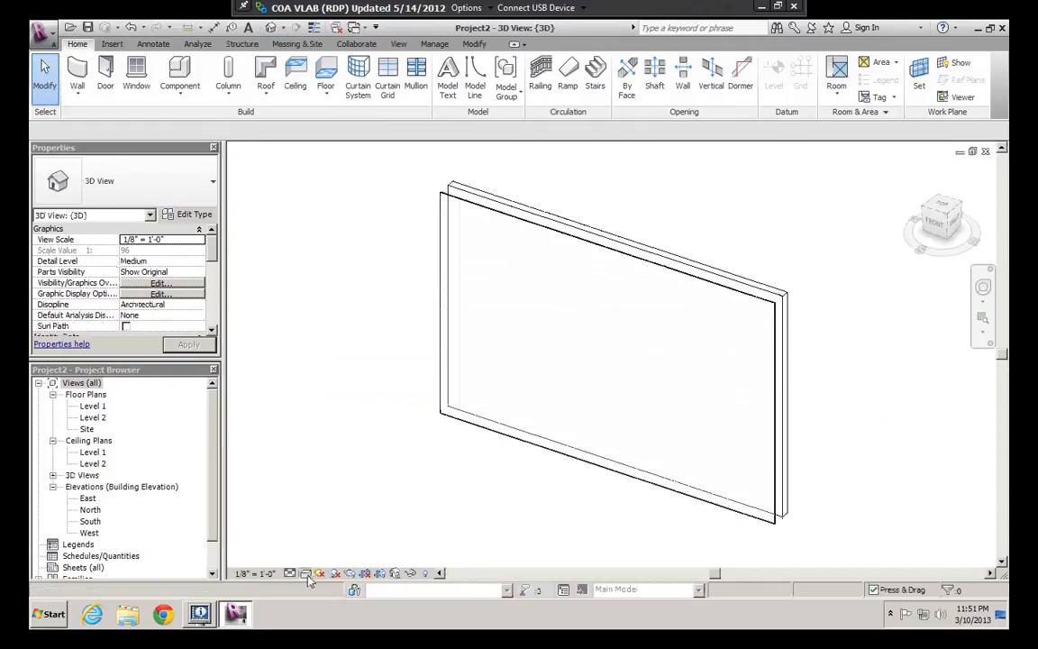
left_click(304, 573)
left_click(338, 545)
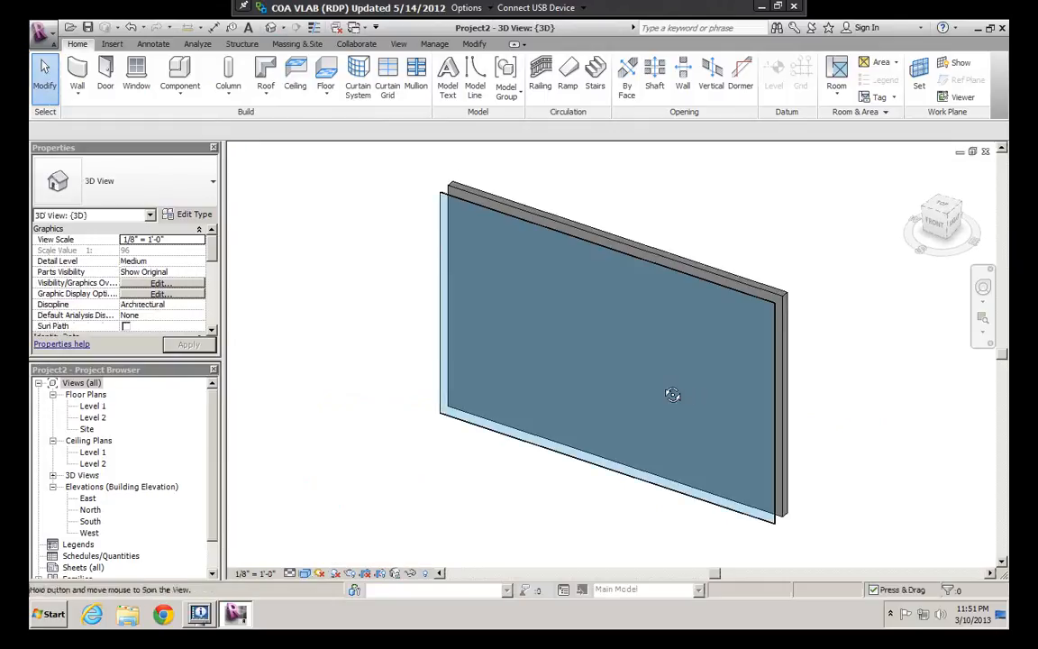
middle_click_drag(627, 352, 559, 304, "shift")
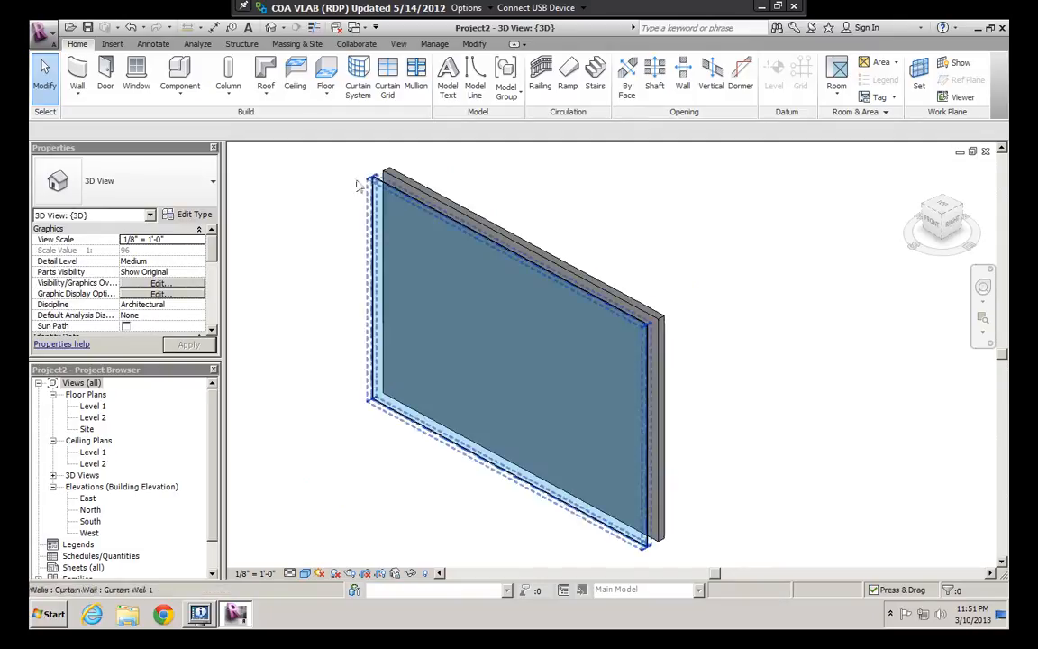
Step: Create a new family from the Curtain Wall Panel template
left_click(40, 35)
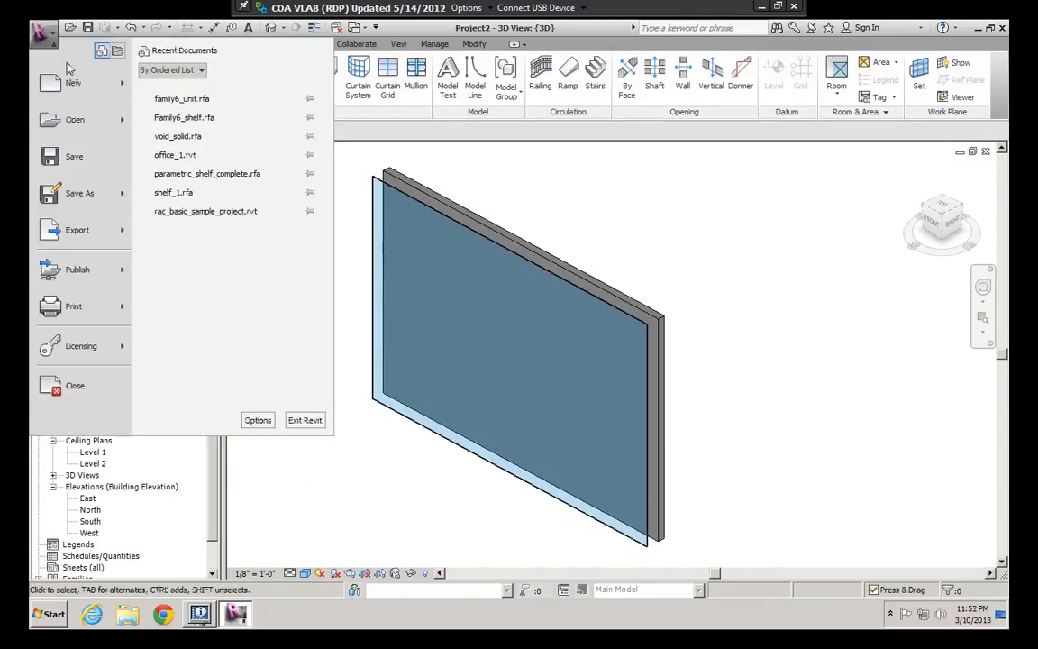
mouse_move(84, 71)
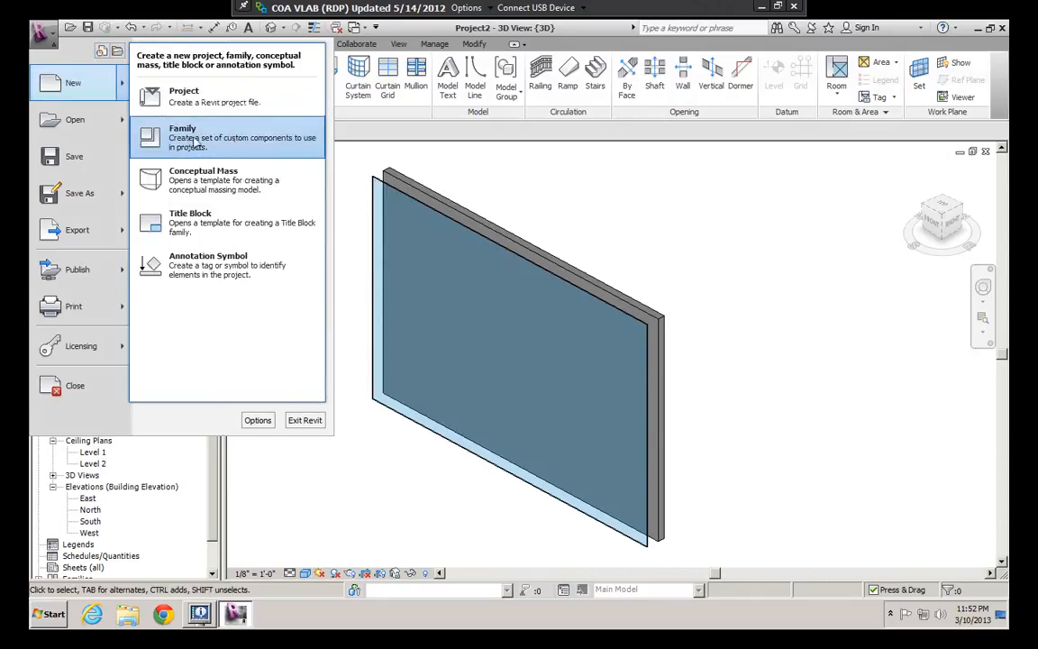
left_click(193, 141)
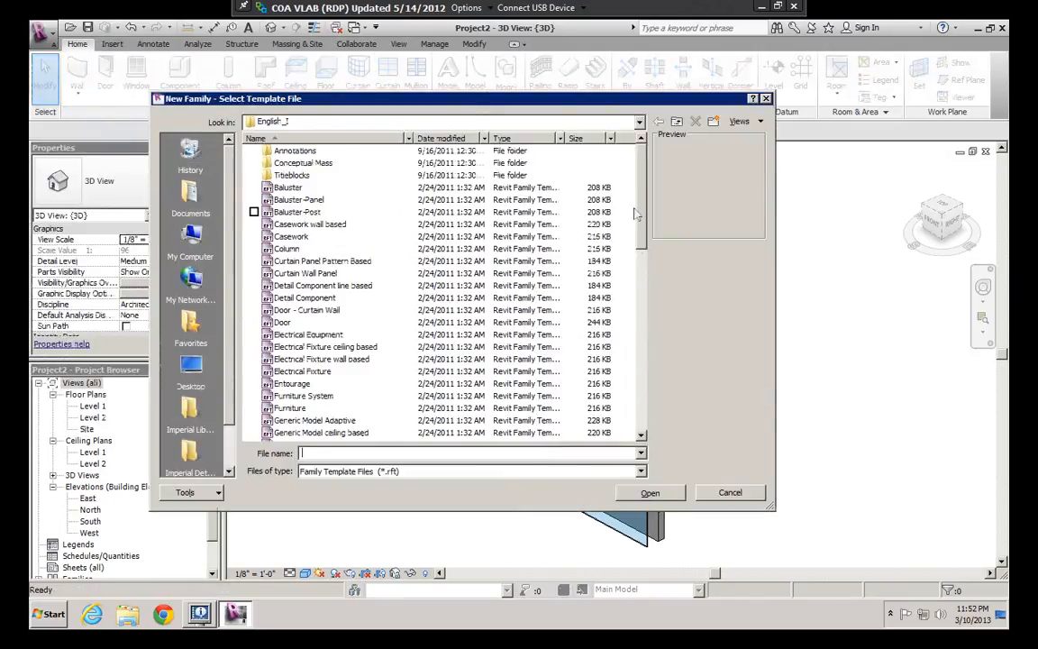
left_click(303, 262)
left_click(333, 273)
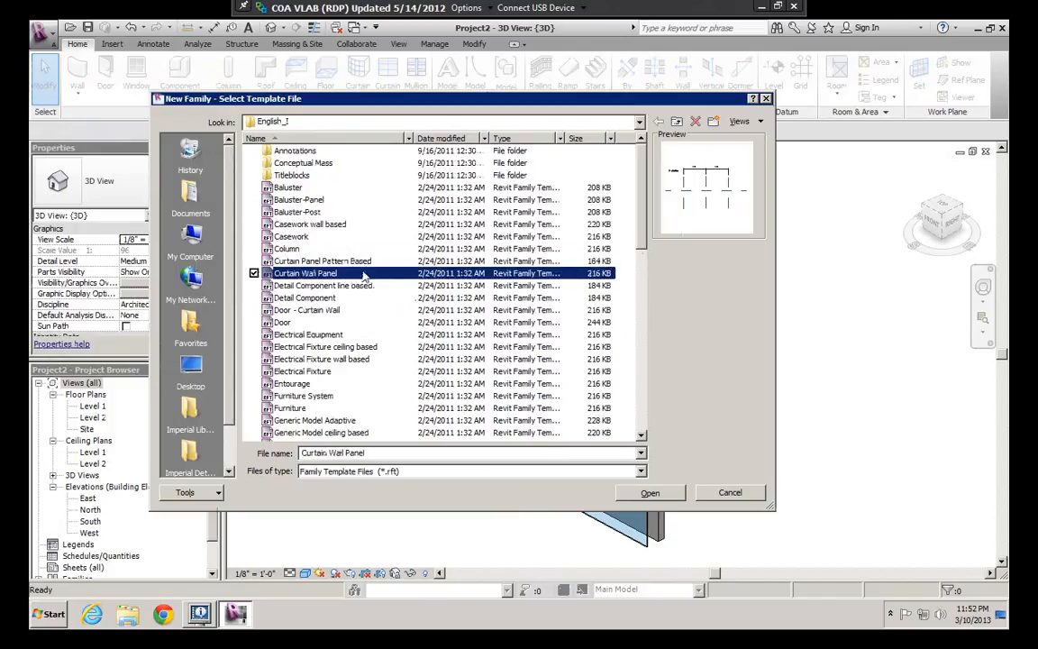
left_click(651, 493)
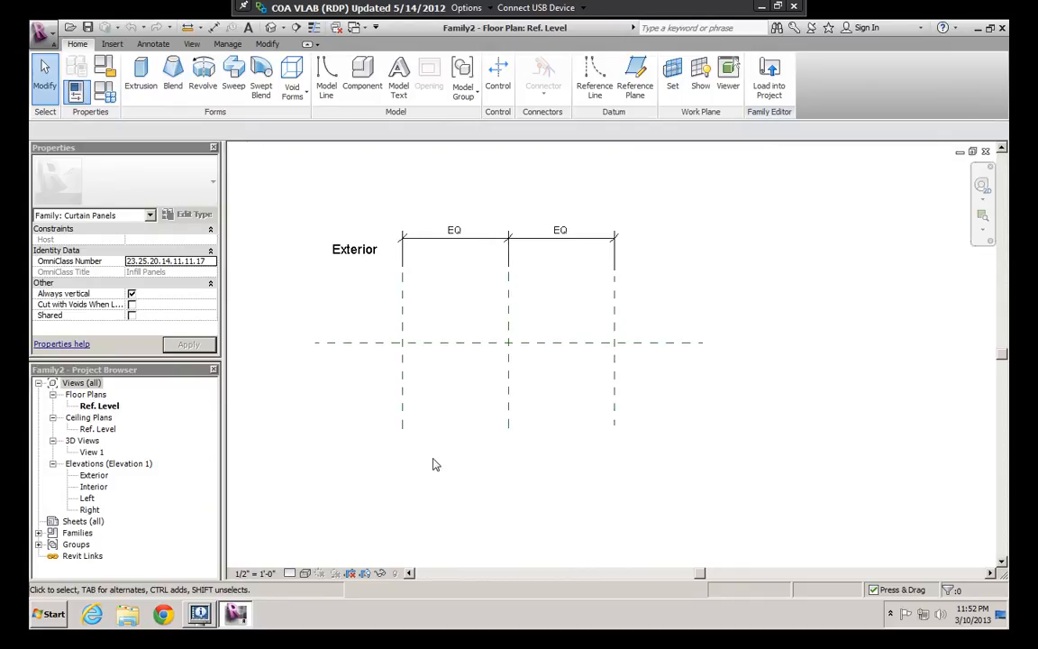
scroll(456, 346, "up", 1)
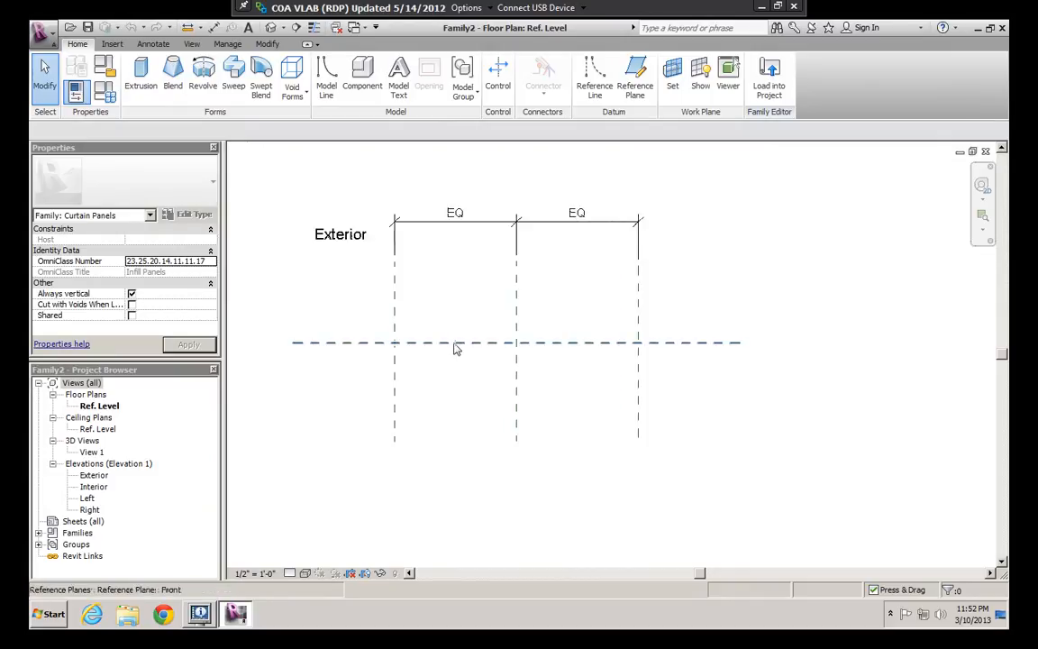
Step: Open the Interior elevation view of the curtain panel family
mouse_move(446, 292)
middle_mouse_down()
mouse_move(373, 279)
mouse_move(422, 294)
middle_mouse_up()
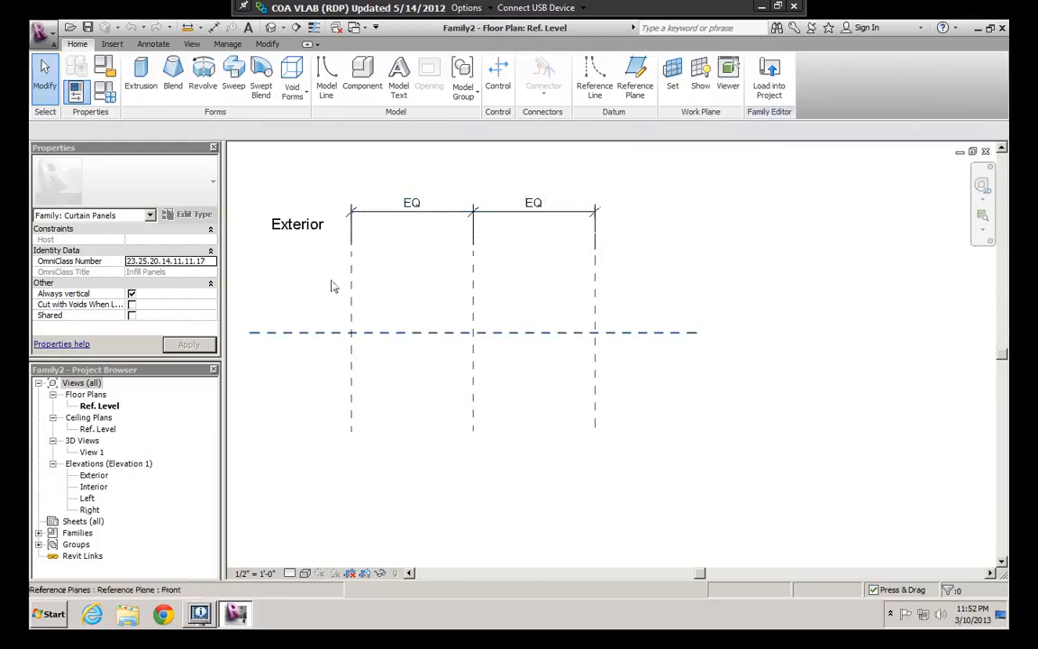
double_click(92, 487)
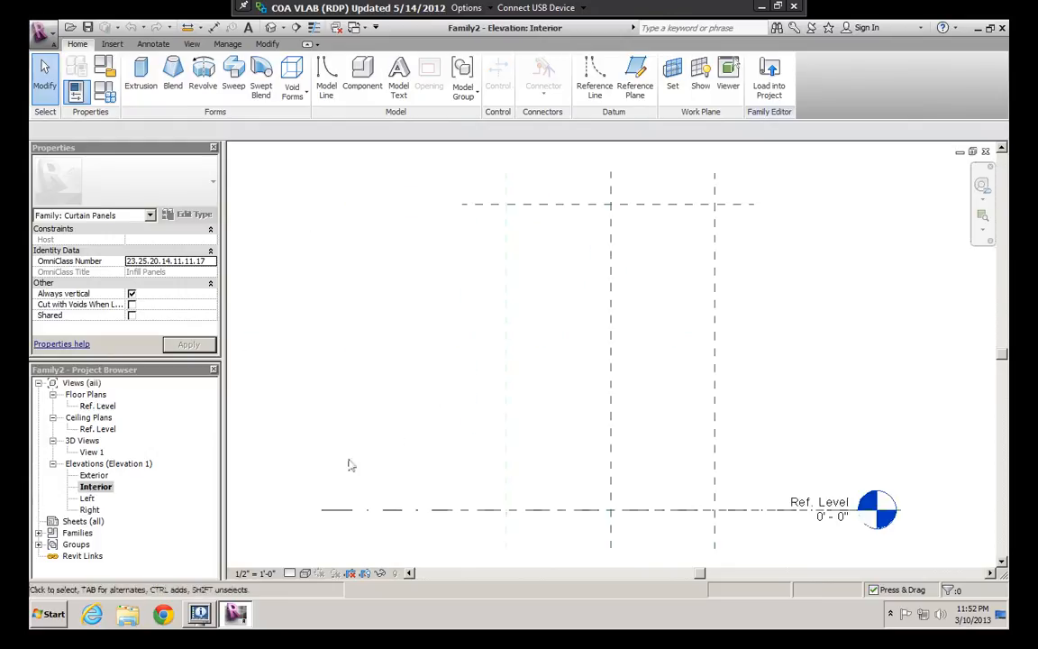
middle_click_drag(561, 410, 493, 417)
scroll(493, 417, "down", 2)
middle_click_drag(505, 303, 553, 325)
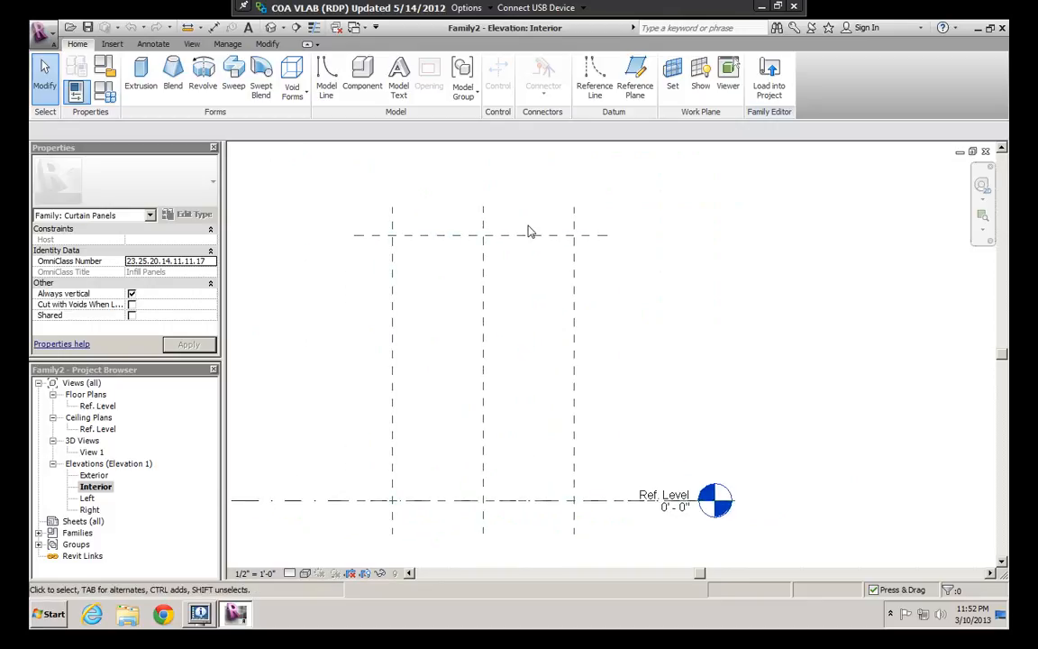
Step: Lower the Top reference plane to shorten the panel outline above the Ref. Level
left_click(421, 237)
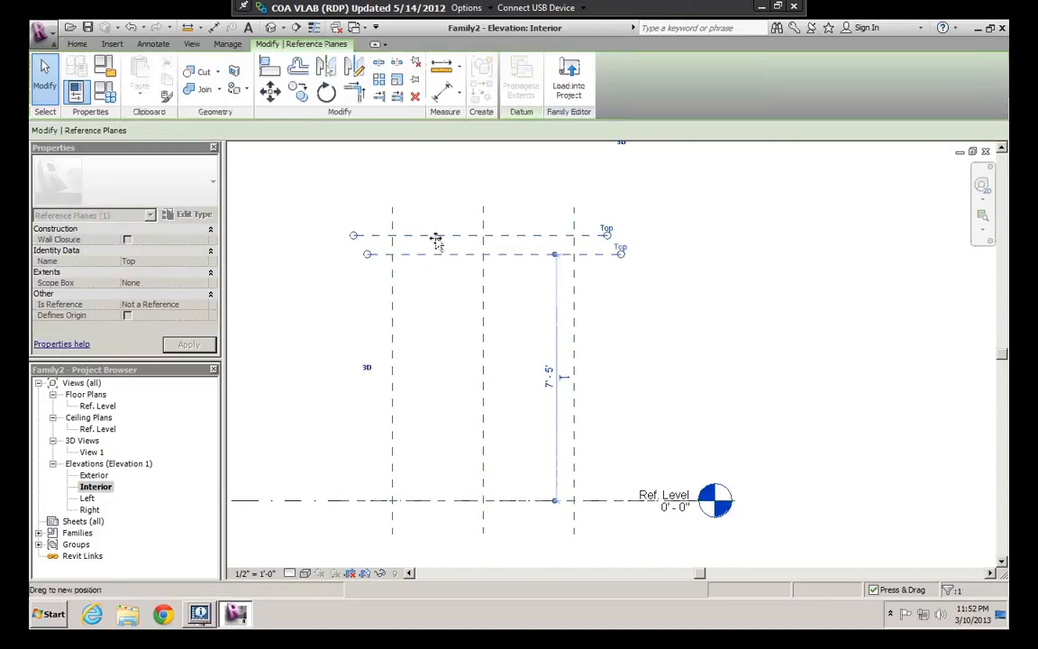
left_click(392, 273)
left_click_drag(392, 272, 424, 273, "ctrl")
key("Escape")
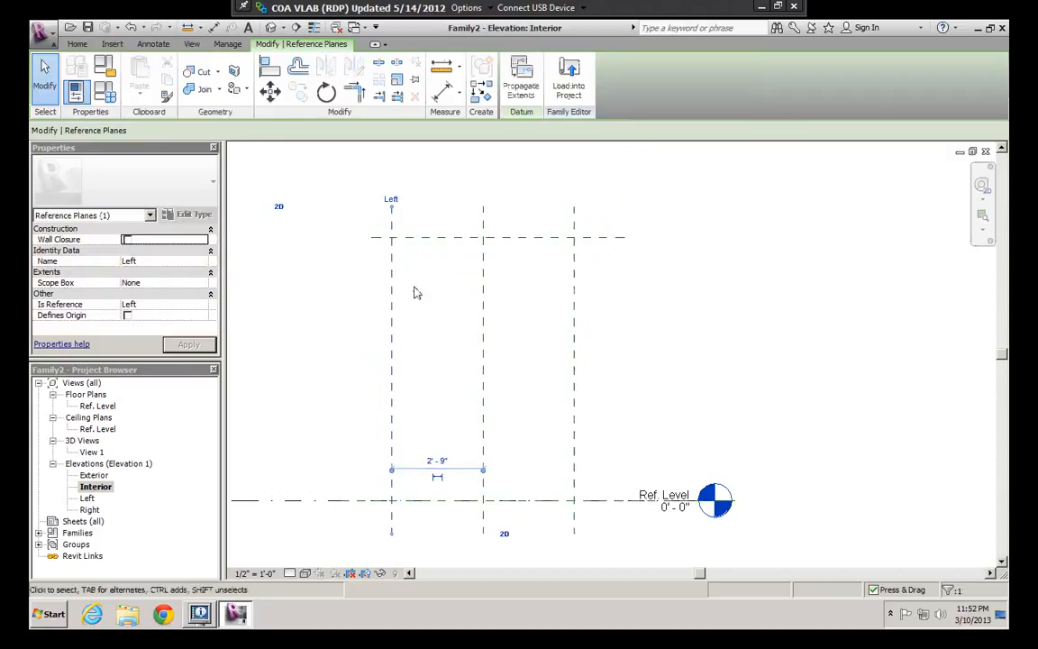
key("Escape")
left_click_drag(595, 240, 598, 290)
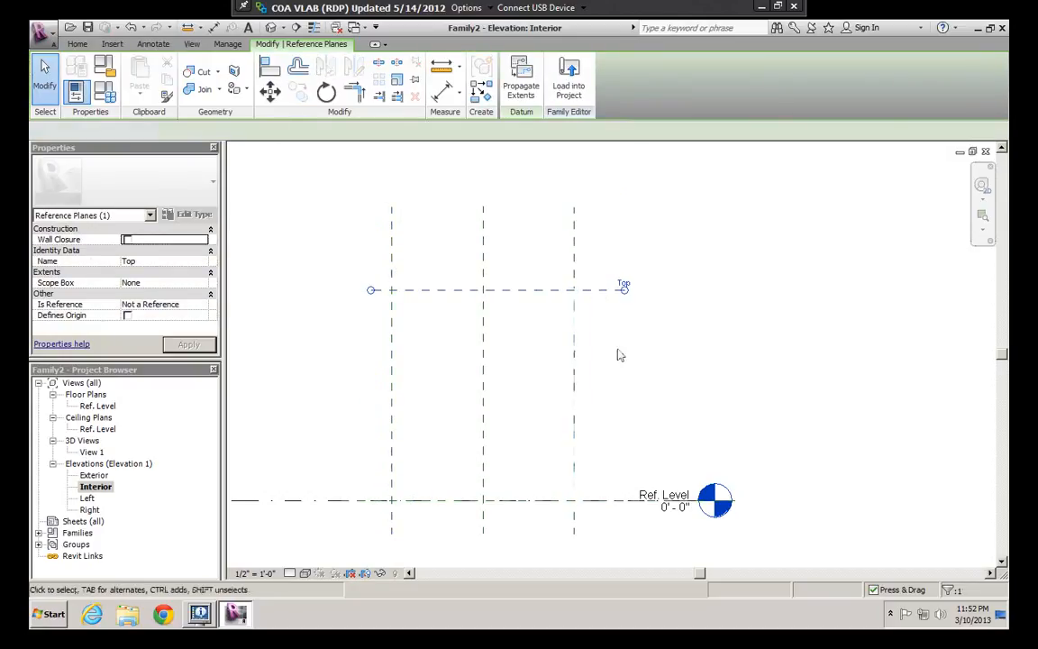
key("Escape")
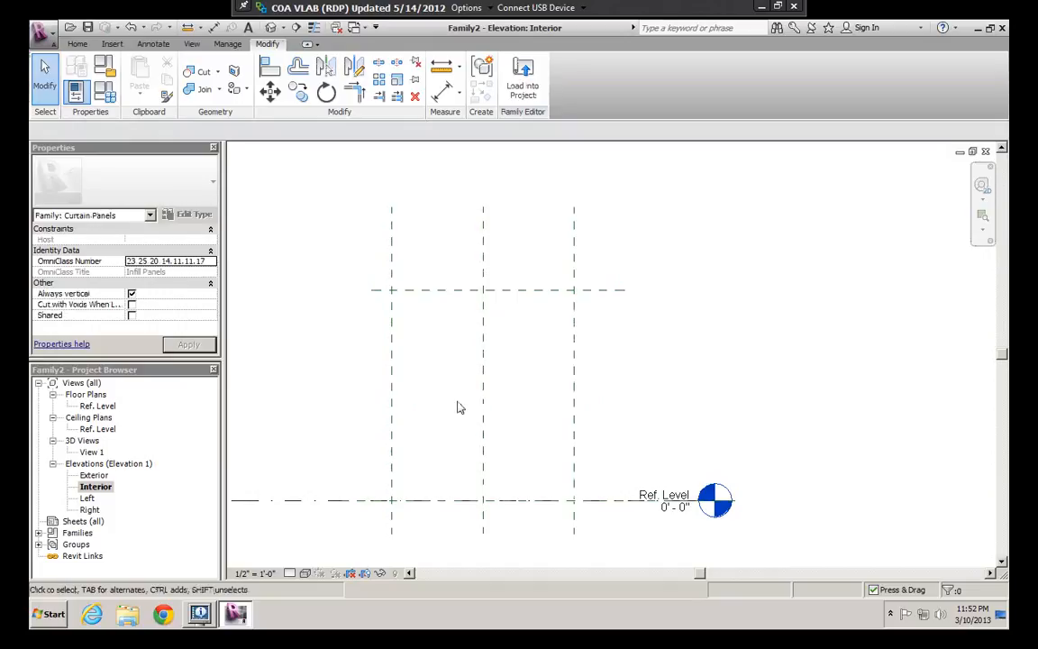
Step: Add reference planes offset 2" inward from the Left, Top and Right planes and from the Ref. Level
scroll(435, 285, "up", 2)
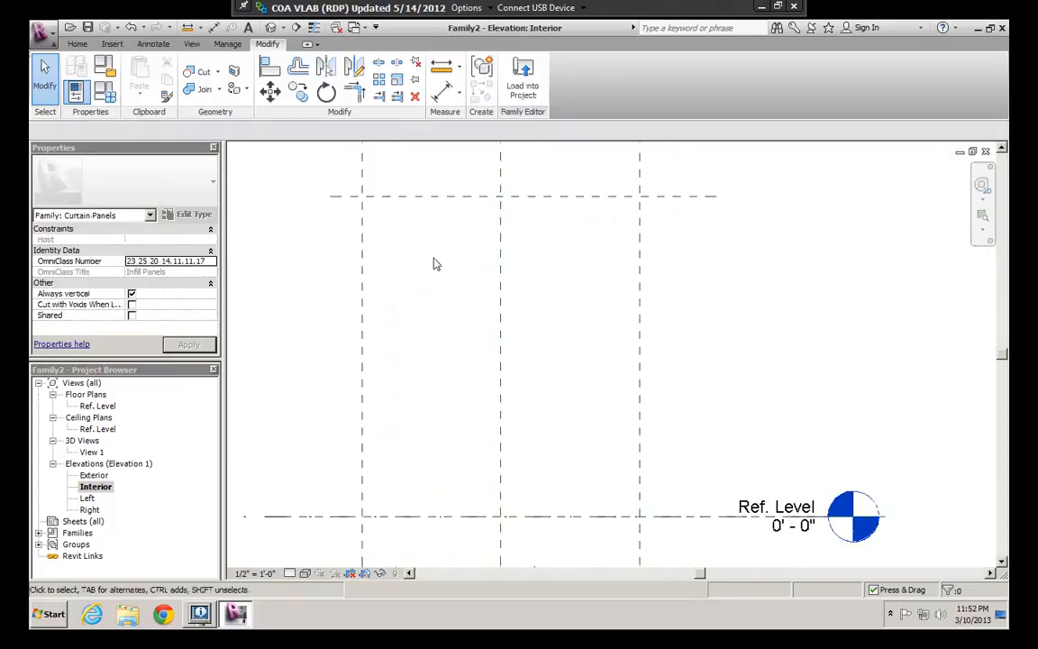
scroll(389, 236, "down", 3)
scroll(410, 302, "up", 1)
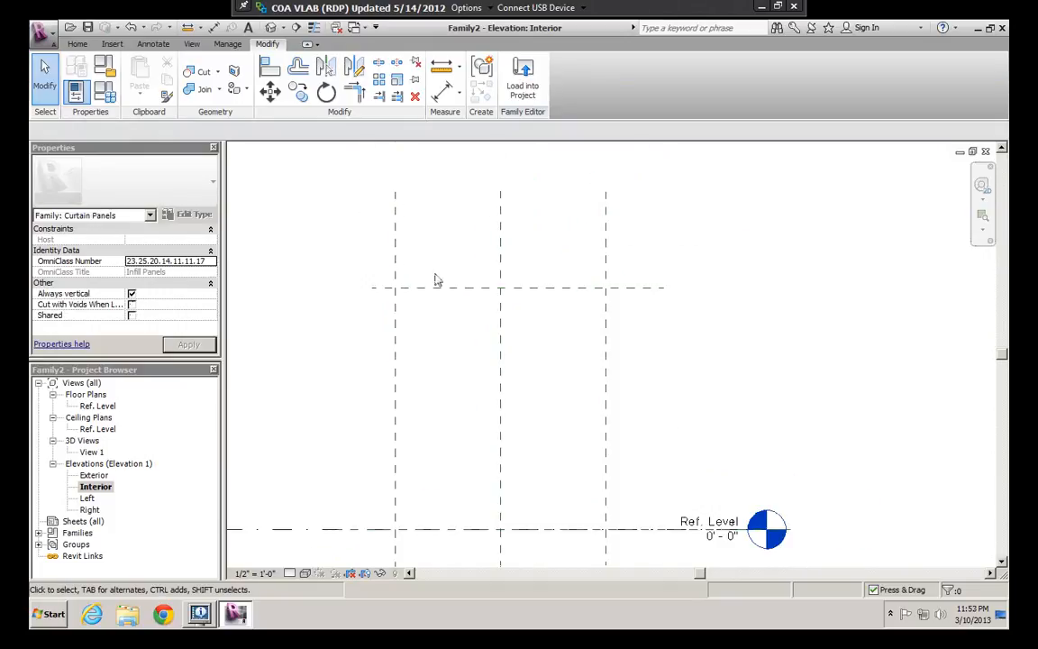
middle_click_drag(436, 280, 399, 263)
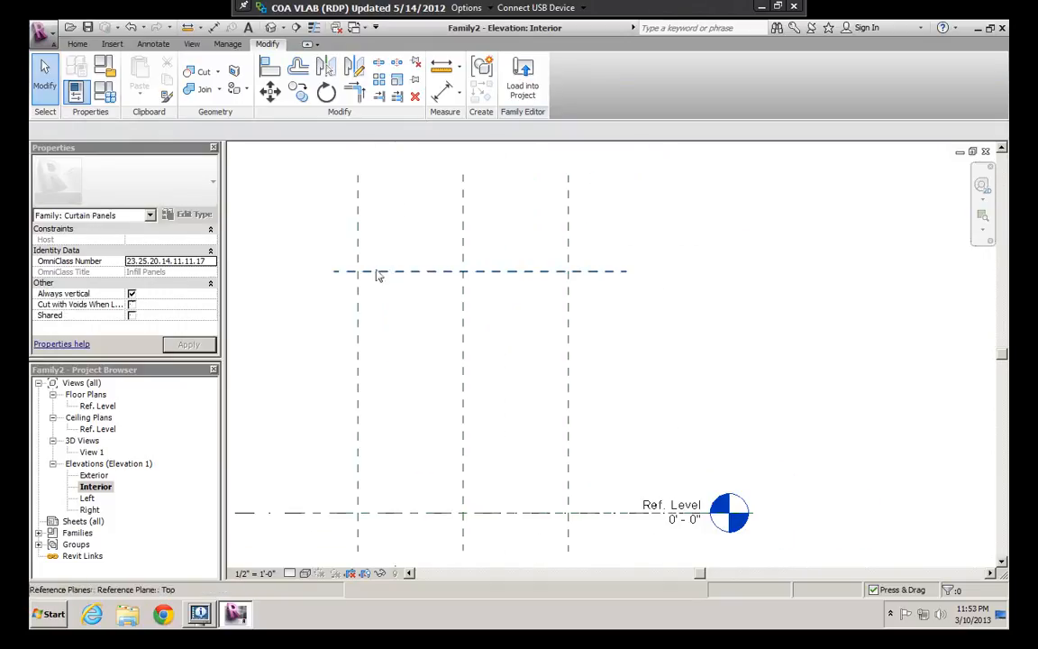
left_click(152, 45)
left_click(78, 45)
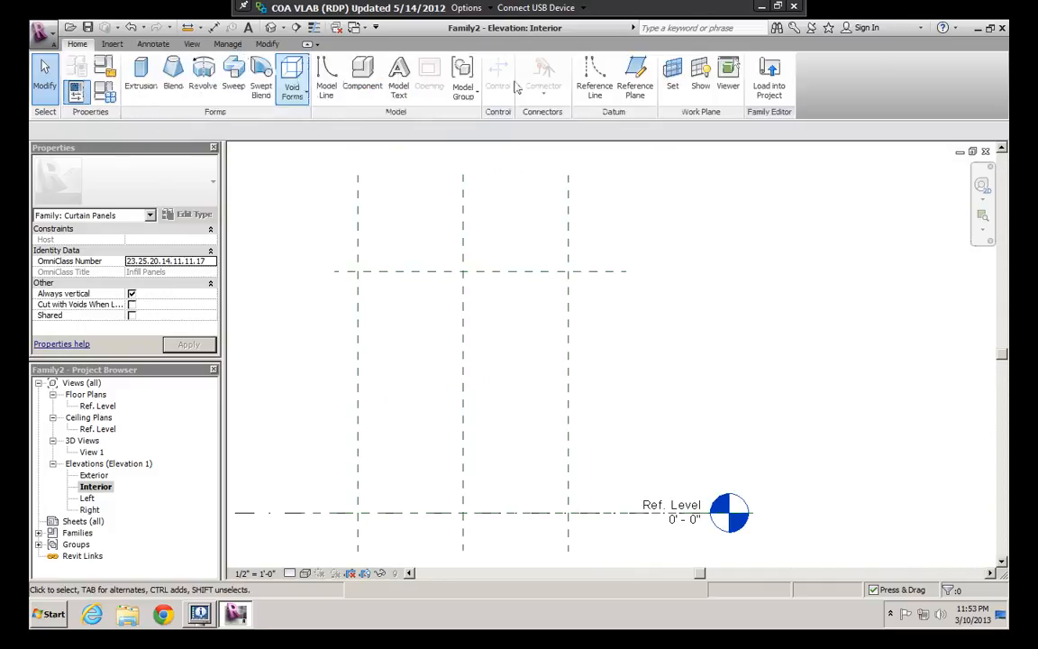
left_click(635, 79)
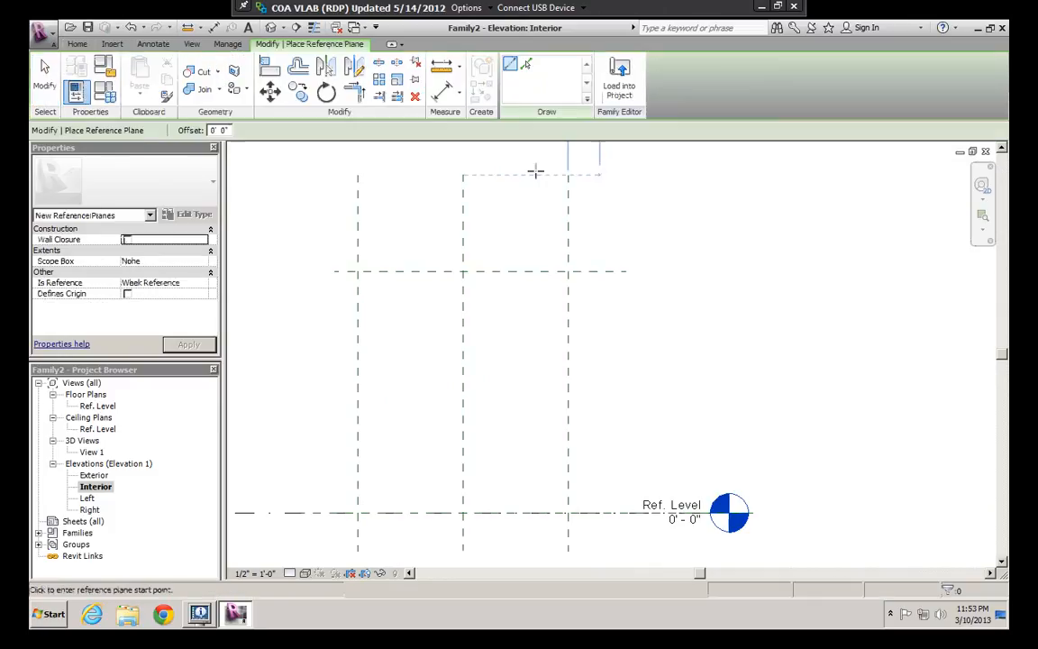
left_click(527, 64)
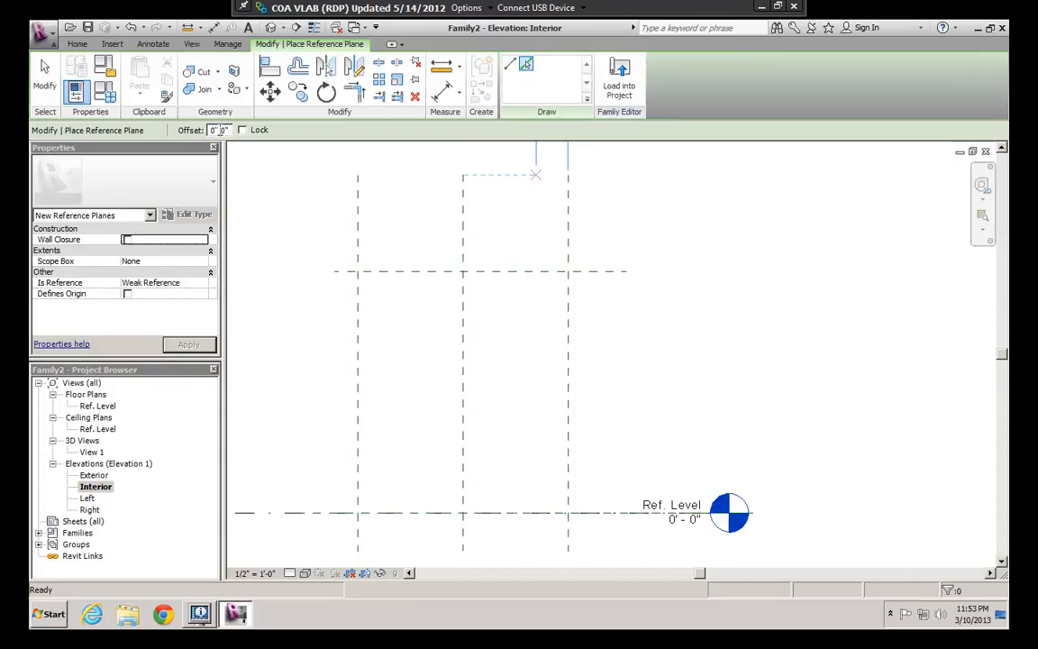
left_click(223, 130)
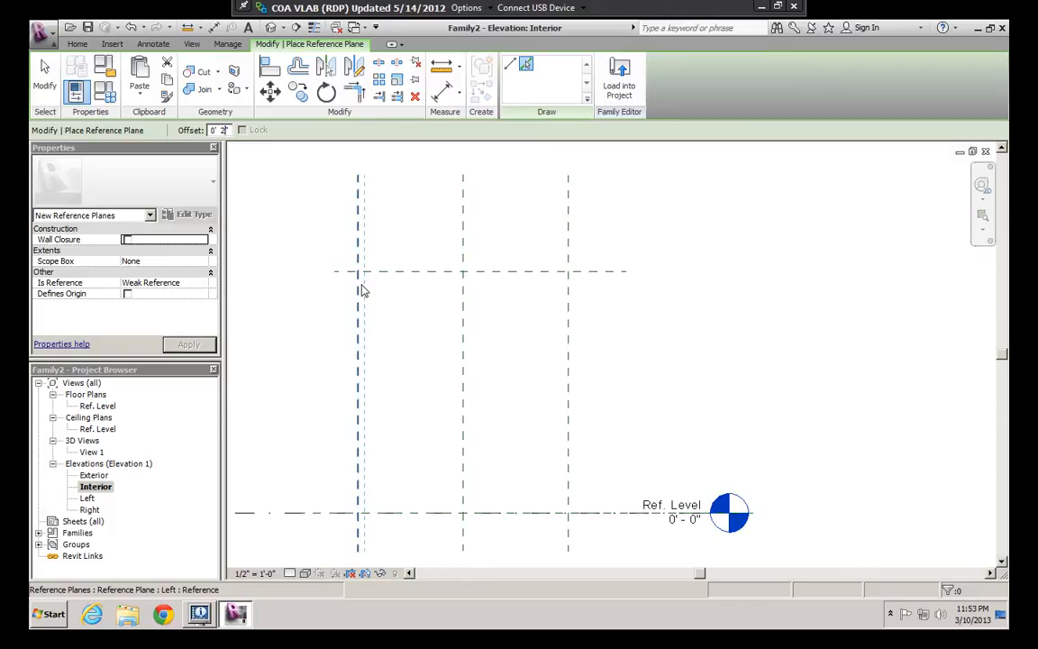
left_click(364, 290)
left_click(394, 276)
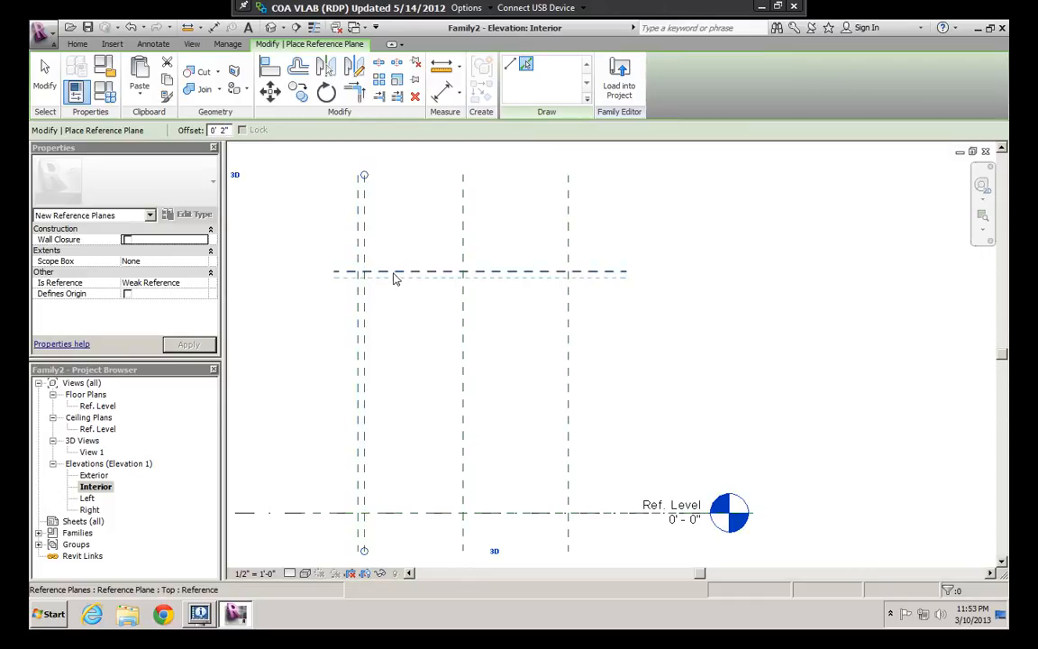
left_click(570, 324)
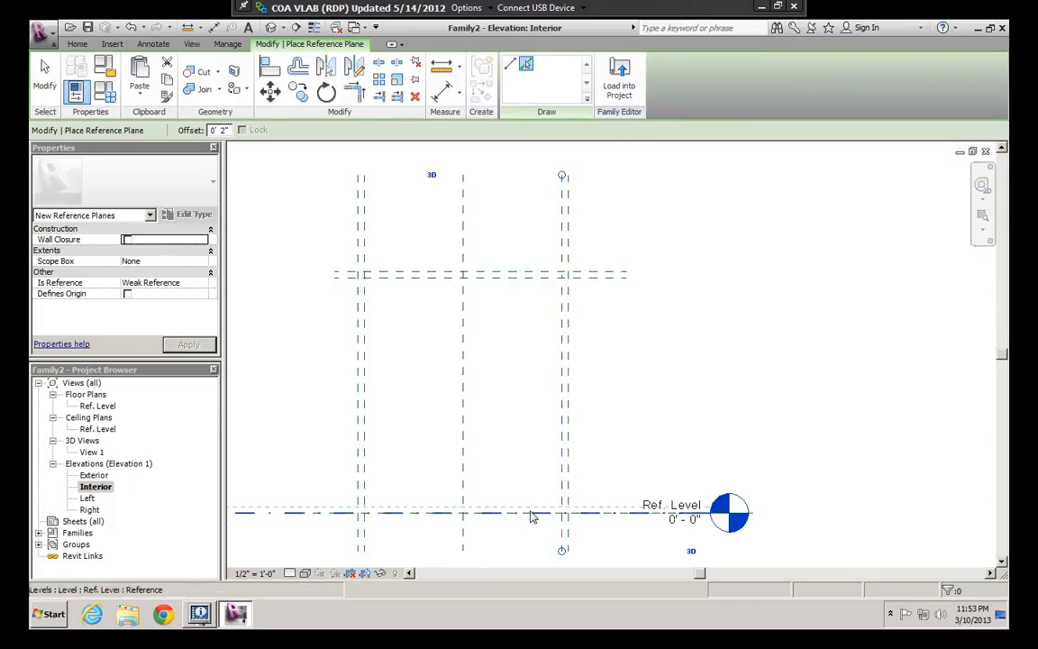
Step: Add a second set of reference planes offset another 2" inward from the new planes on all four sides
left_click(364, 414)
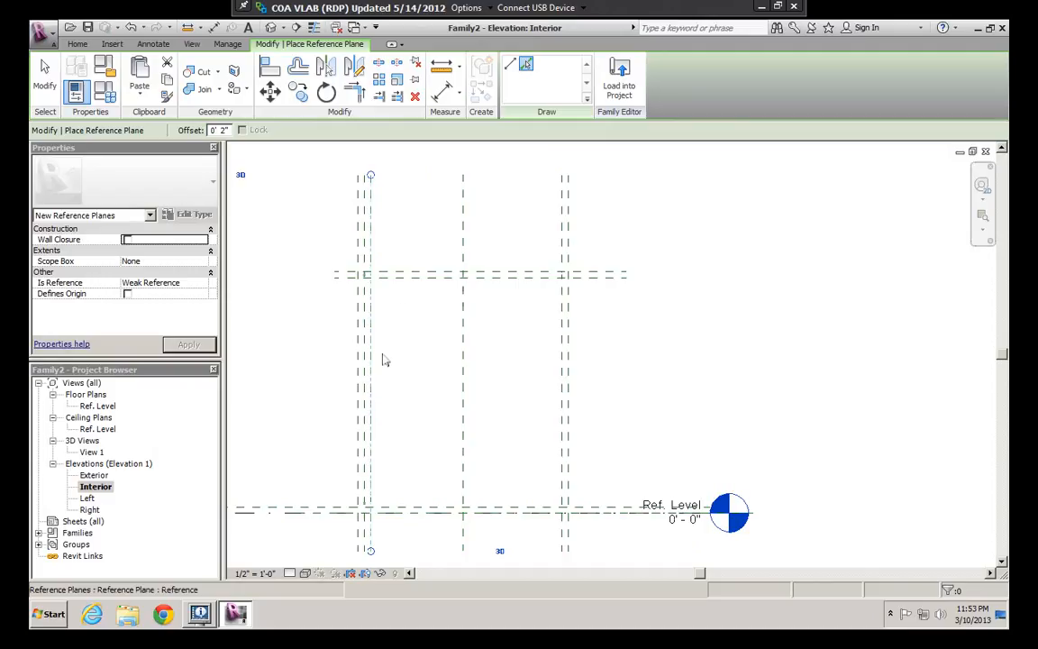
left_click(560, 336)
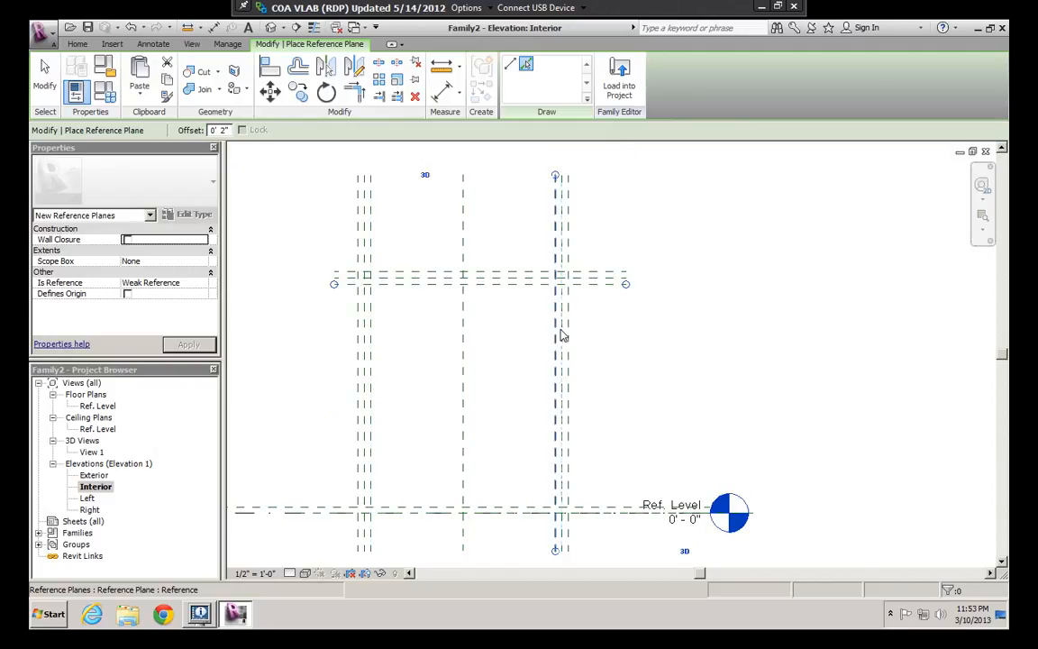
key("Escape")
key("Escape")
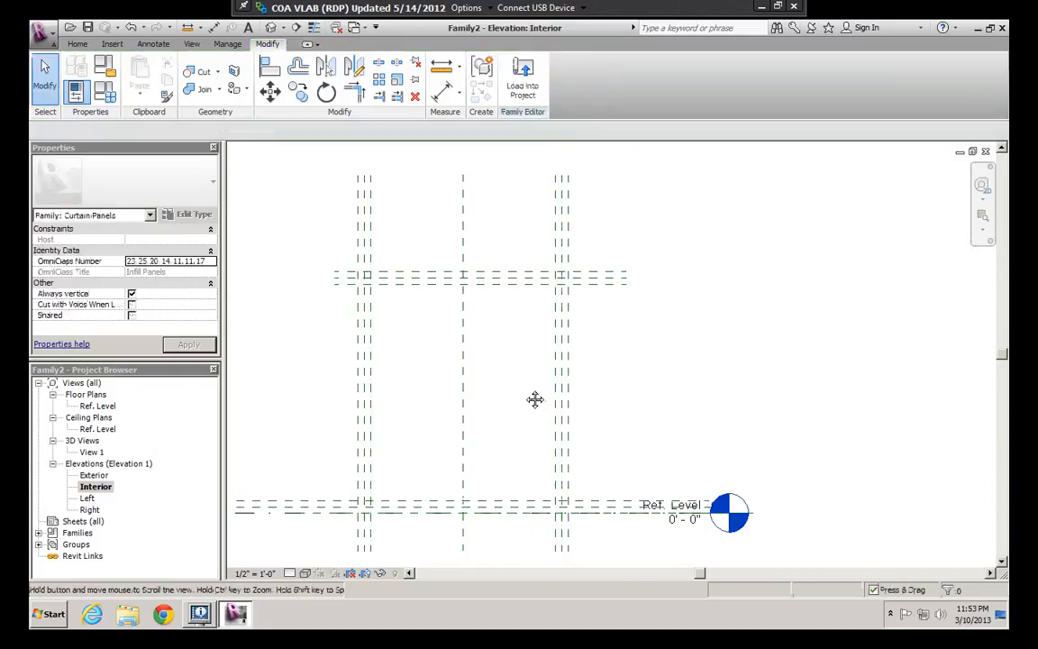
Step: Try moving the Left reference plane outward to test the offset planes, and undo the move
scroll(533, 398, "up", 1)
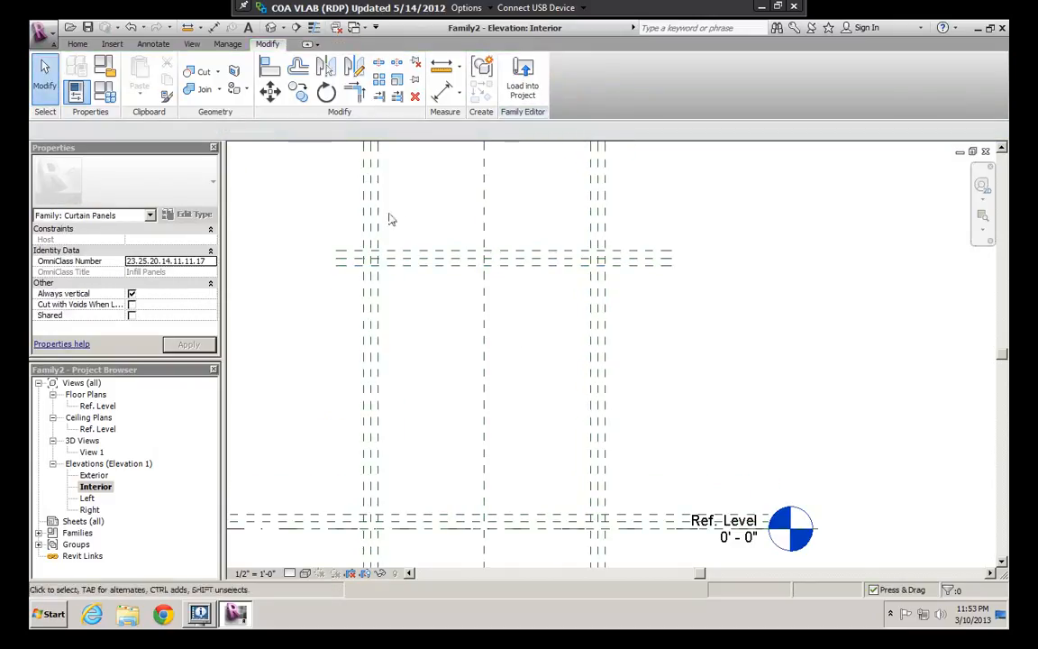
scroll(365, 242, "up", 3)
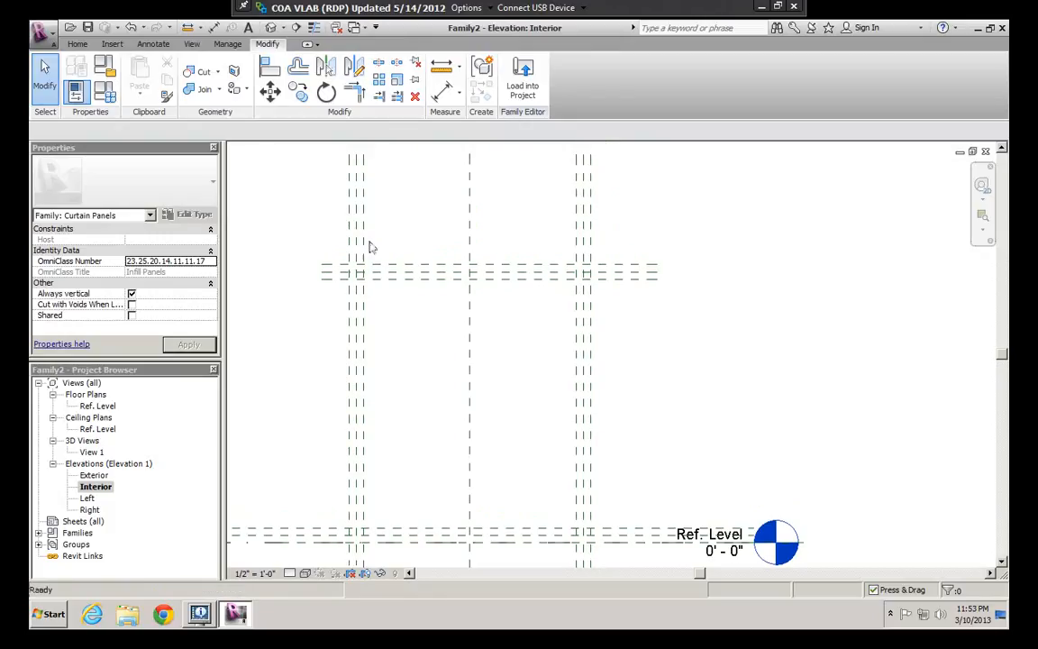
scroll(336, 243, "down", 1)
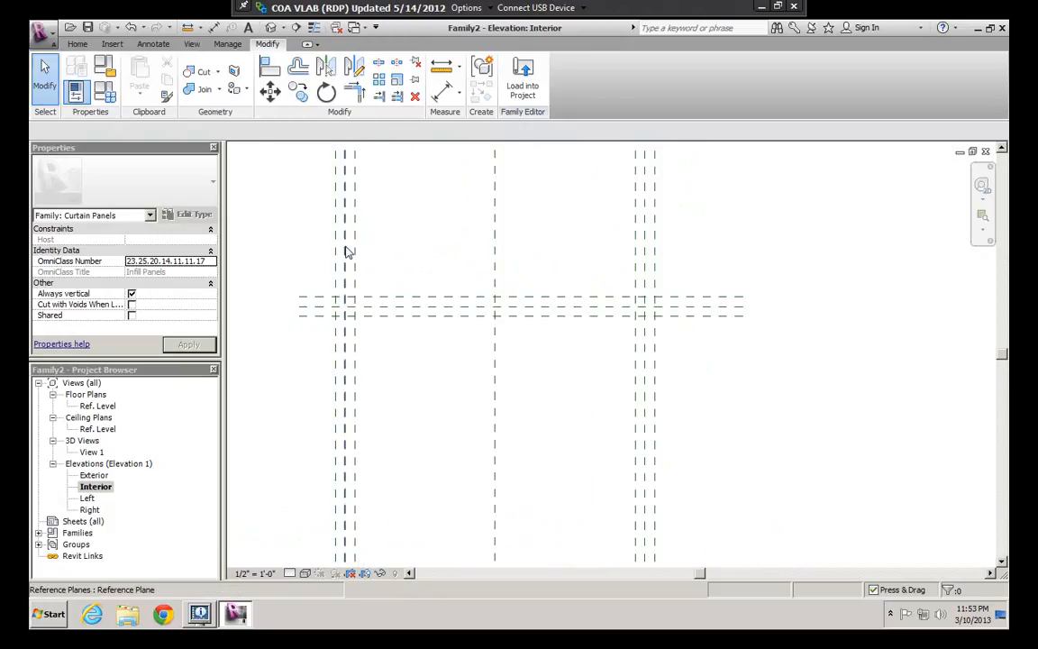
left_click(313, 244)
left_click_drag(315, 245, 312, 246)
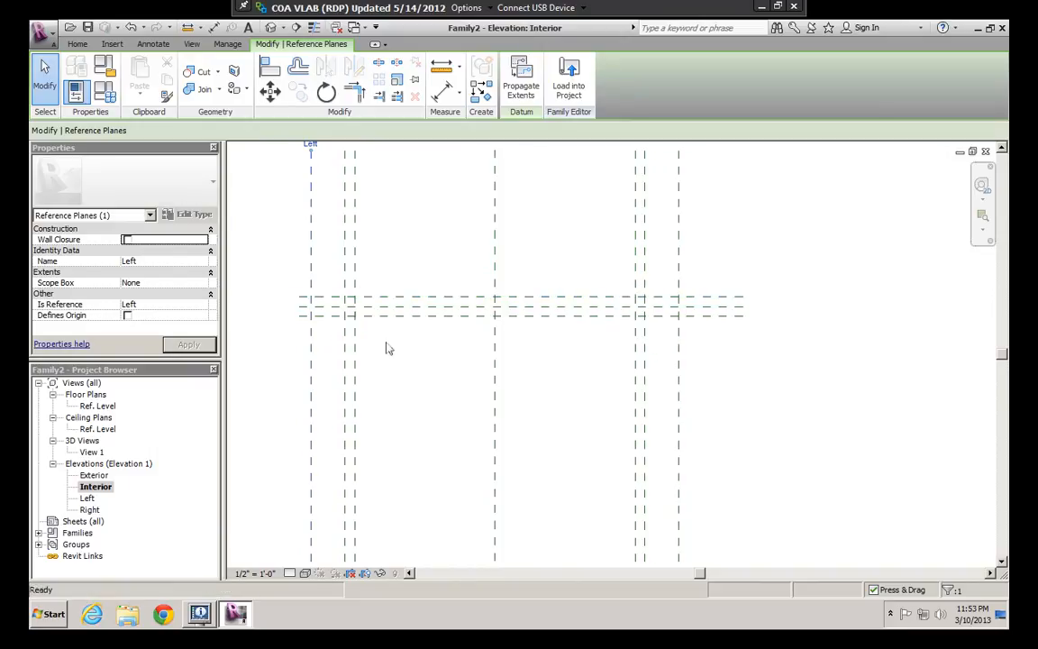
key("ctrl+z")
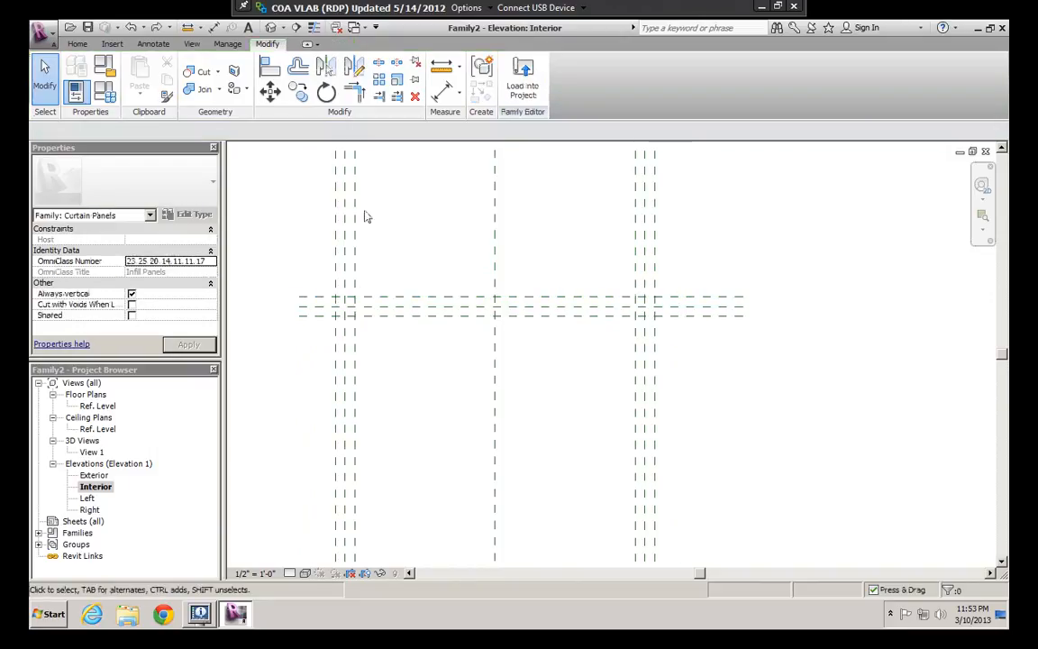
Step: Place an aligned dimension string across the three left-side reference planes and make its segments equal
scroll(382, 264, "down", 2)
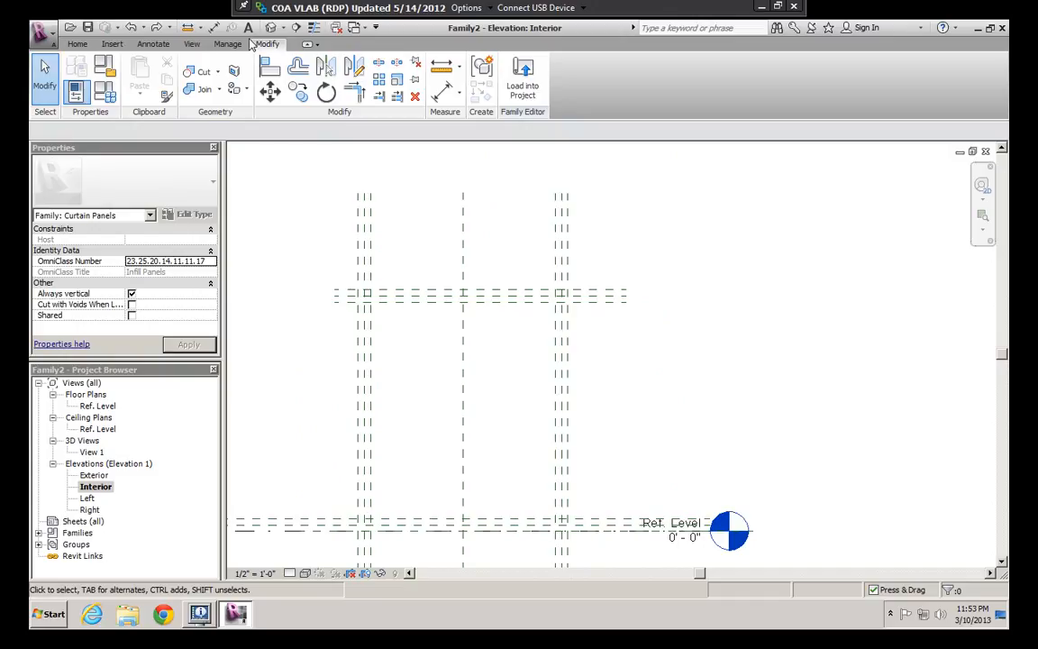
left_click(153, 43)
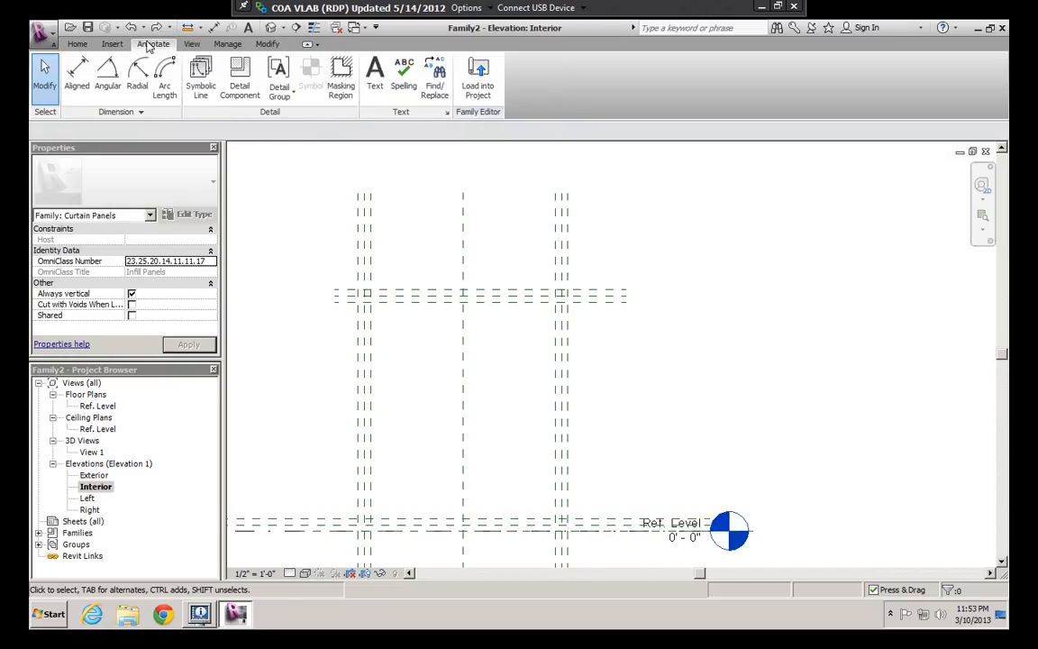
left_click(69, 72)
scroll(333, 198, "up", 3)
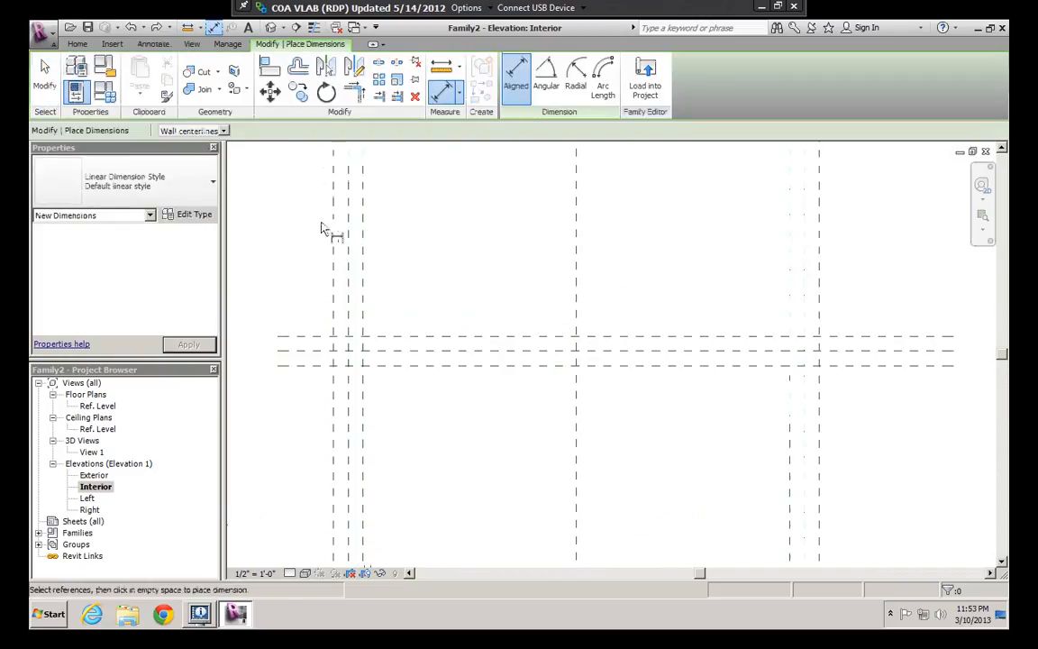
left_click(77, 43)
left_click(153, 43)
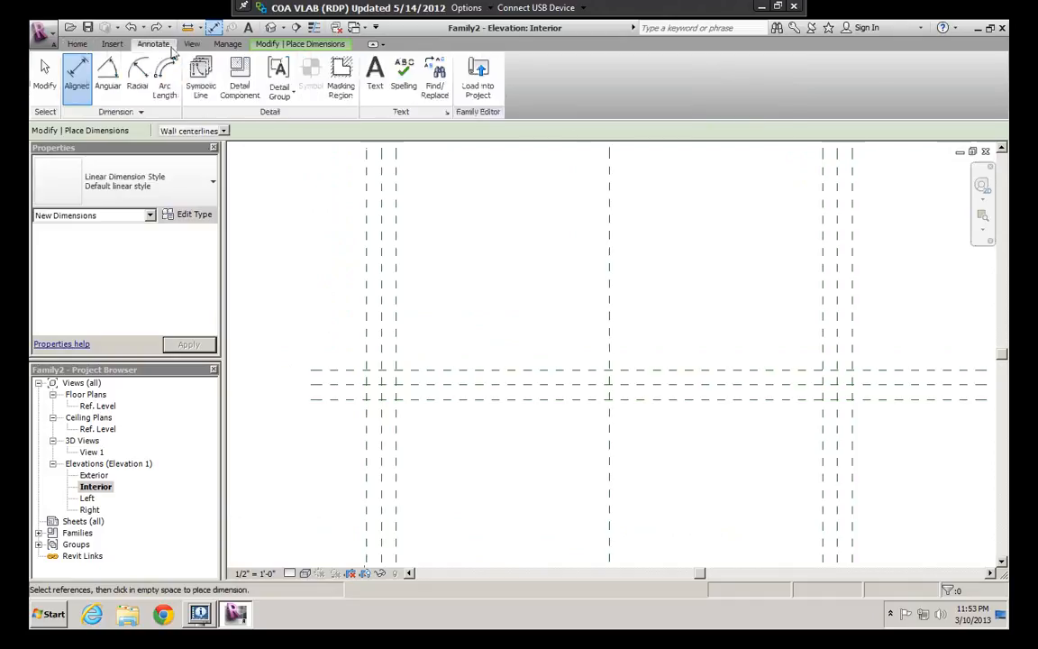
left_click(369, 283)
left_click(390, 282)
scroll(388, 285, "up", 3)
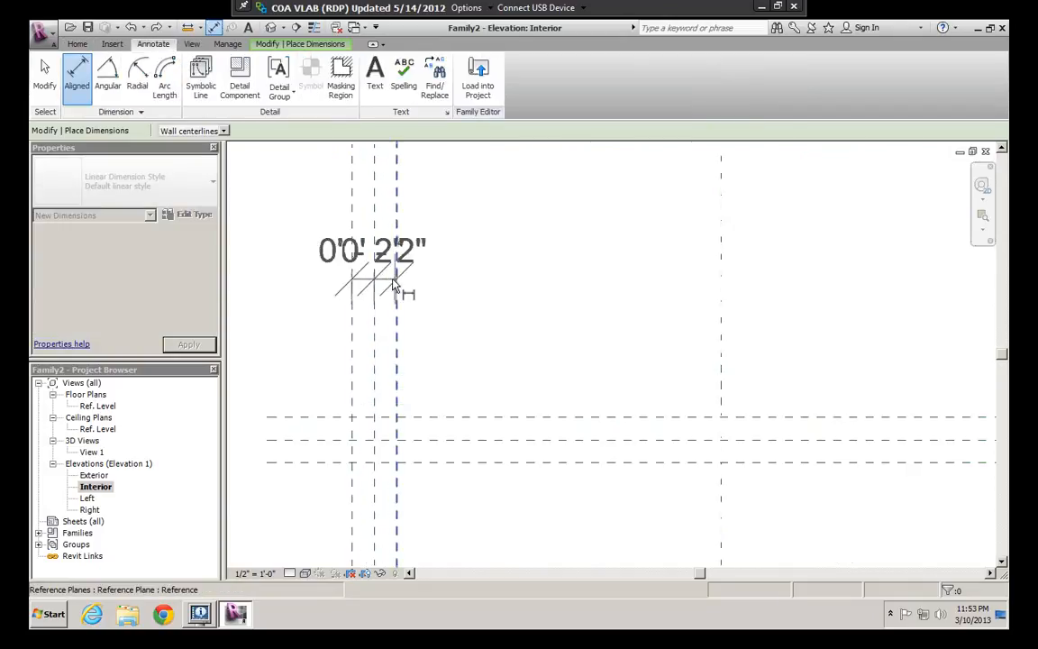
scroll(387, 289, "down", 3)
scroll(369, 324, "up", 1)
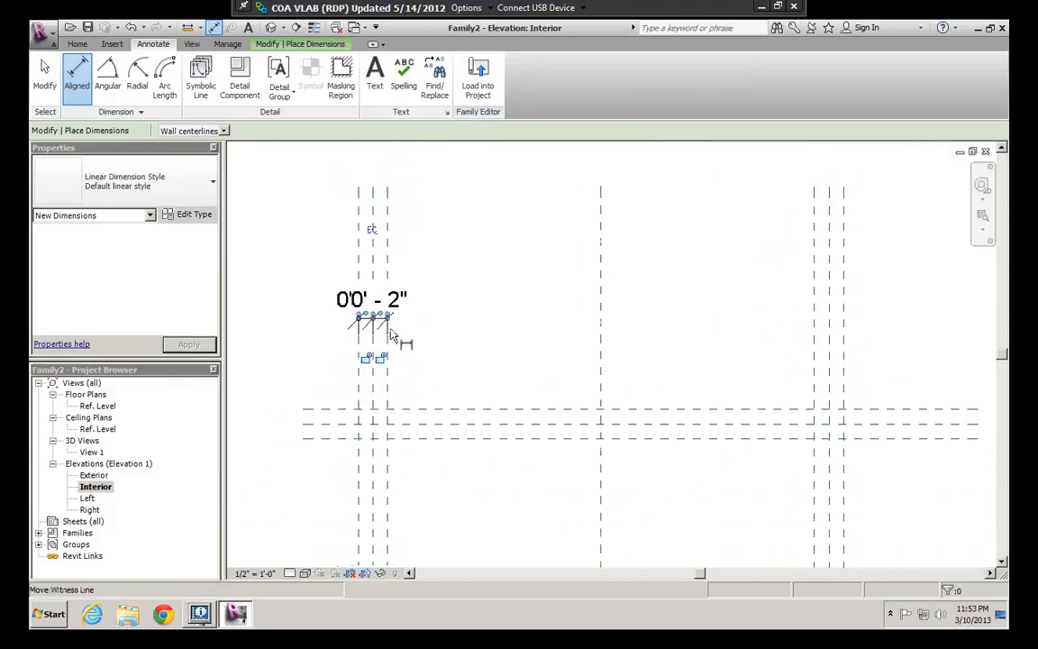
left_click(373, 230)
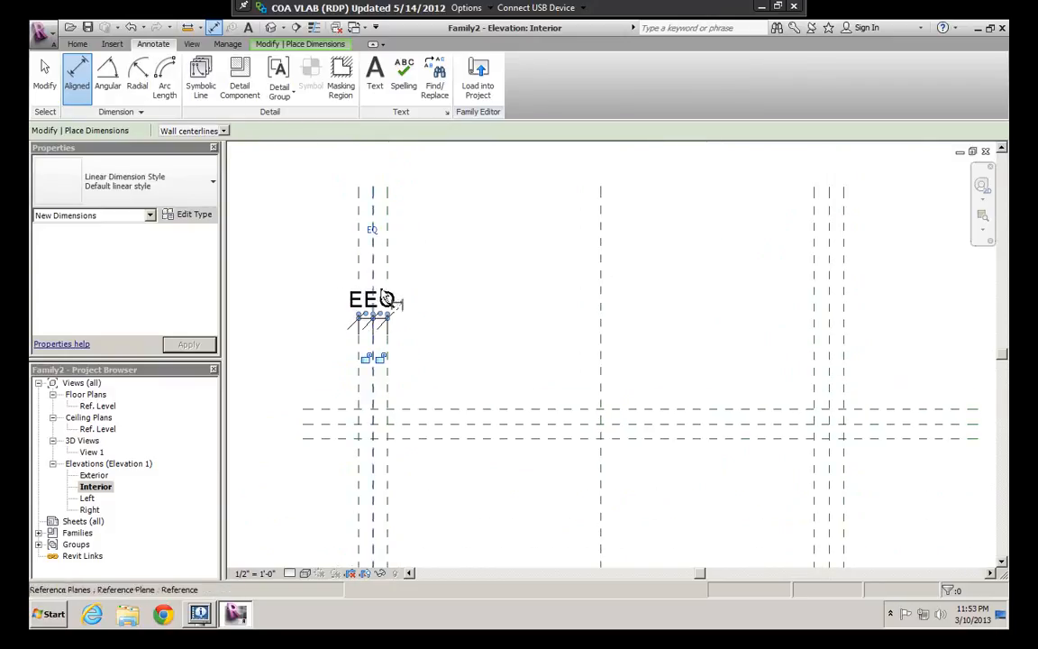
Step: Add an overall aligned dimension from the Left plane to the innermost left-side plane and lock it
scroll(370, 279, "down", 2)
scroll(362, 267, "up", 2)
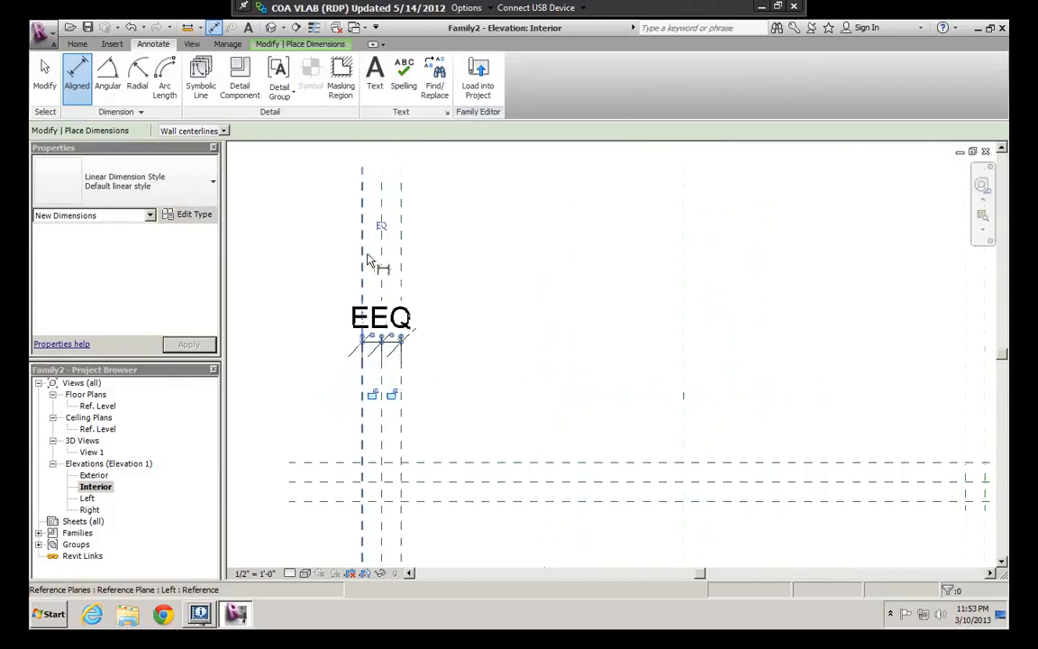
left_click(366, 213)
left_click(401, 215)
left_click(396, 216)
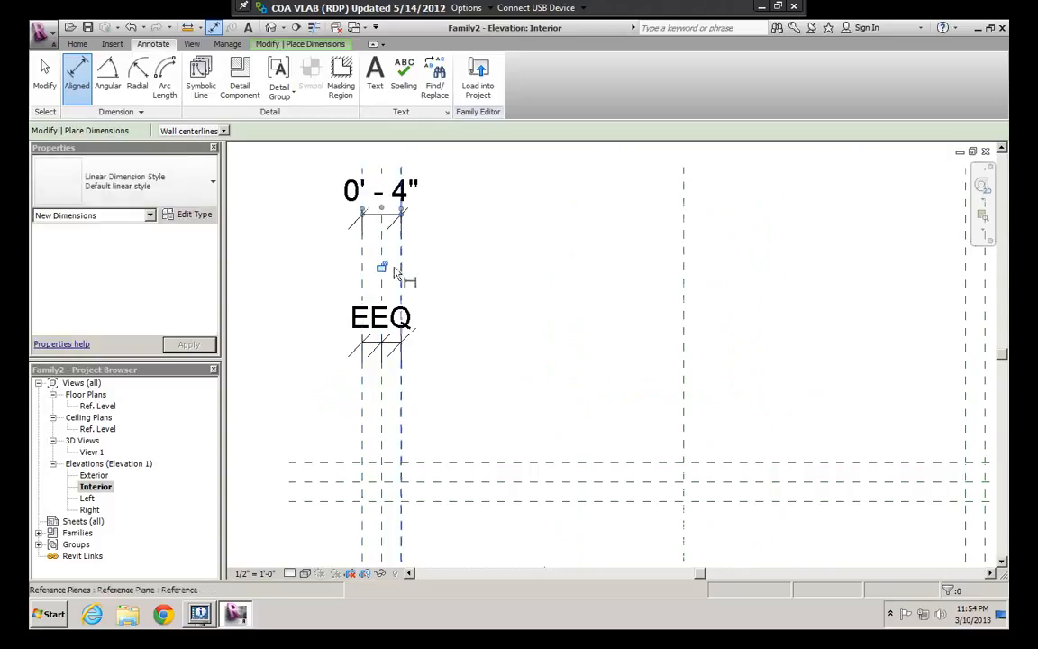
scroll(404, 273, "down", 2)
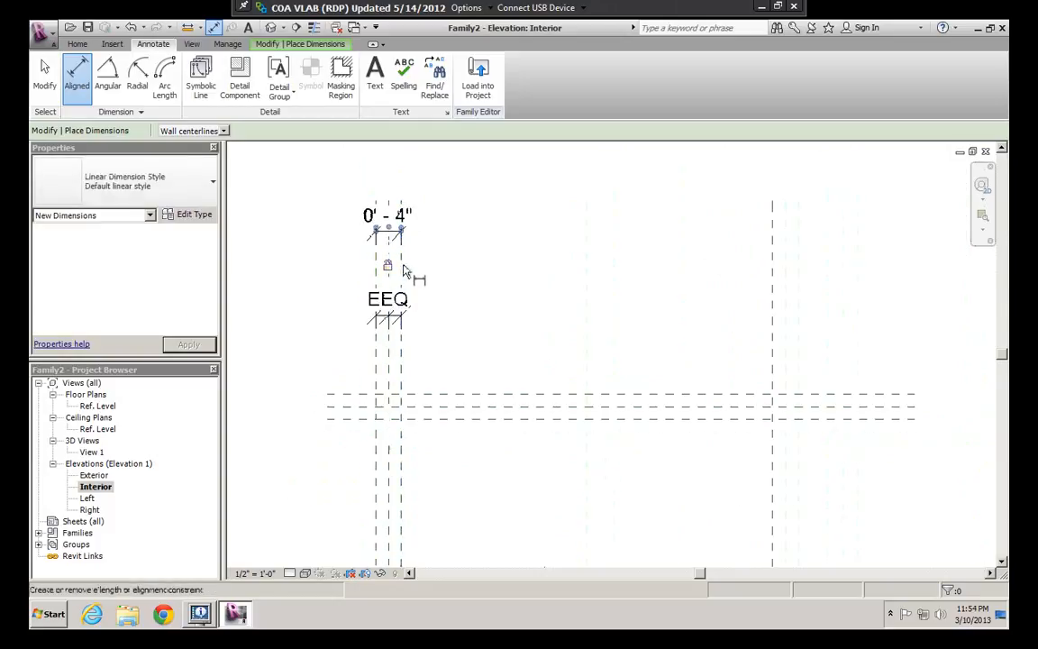
key("Escape")
scroll(391, 321, "down", 2)
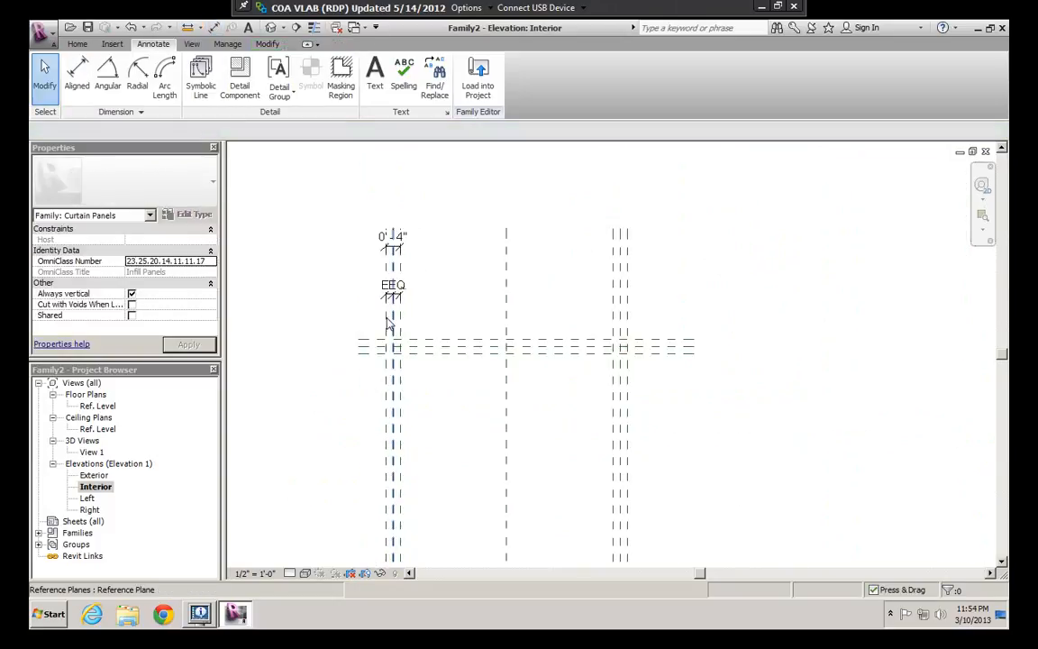
Step: Try moving the Left reference plane inward to test its equal and locked dimensions, and undo the move
mouse_move(390, 322)
left_mouse_down()
mouse_move(365, 324)
mouse_move(390, 326)
left_mouse_up()
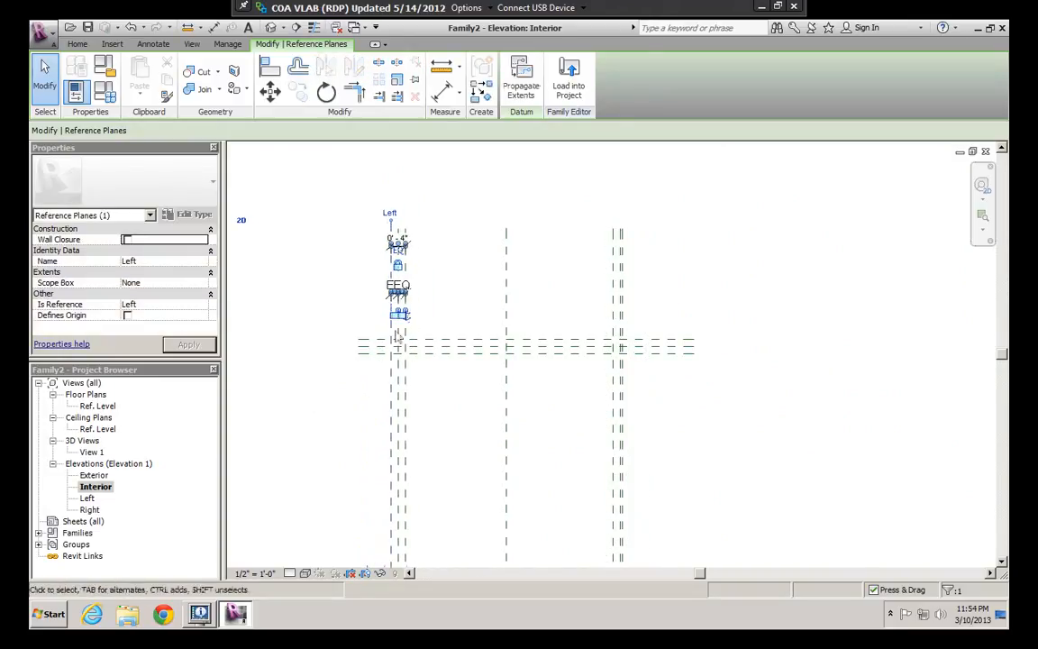
key("ctrl+z")
key("ctrl+z")
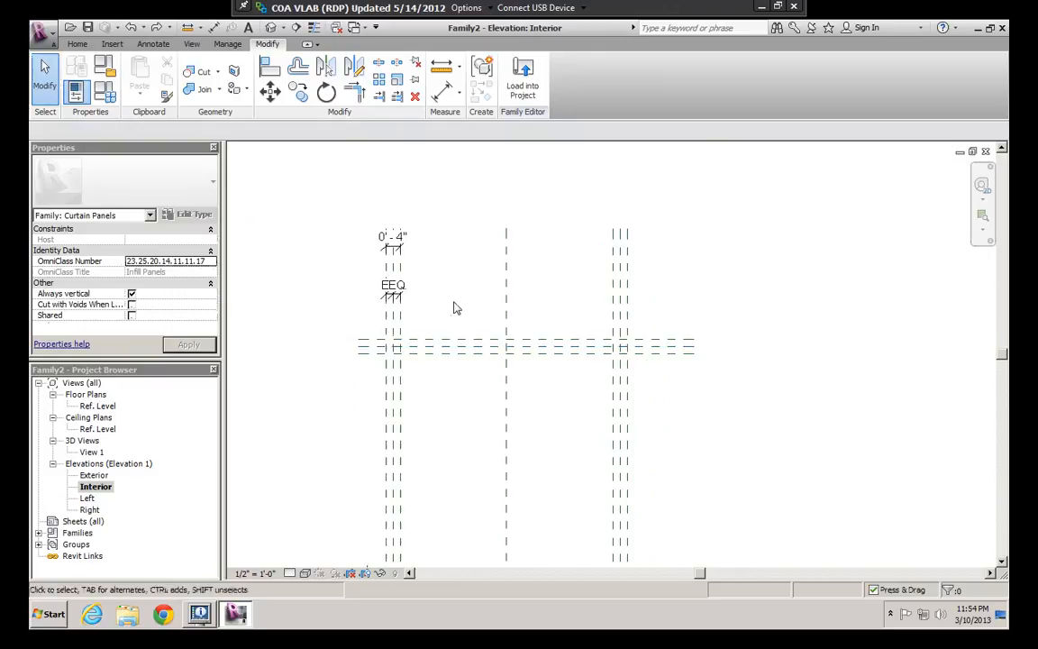
Step: Place an aligned dimension string across the three top reference planes and make its segments equal
middle_click_drag(479, 304, 432, 300)
scroll(569, 427, "down", 1)
middle_click_drag(569, 427, 537, 320)
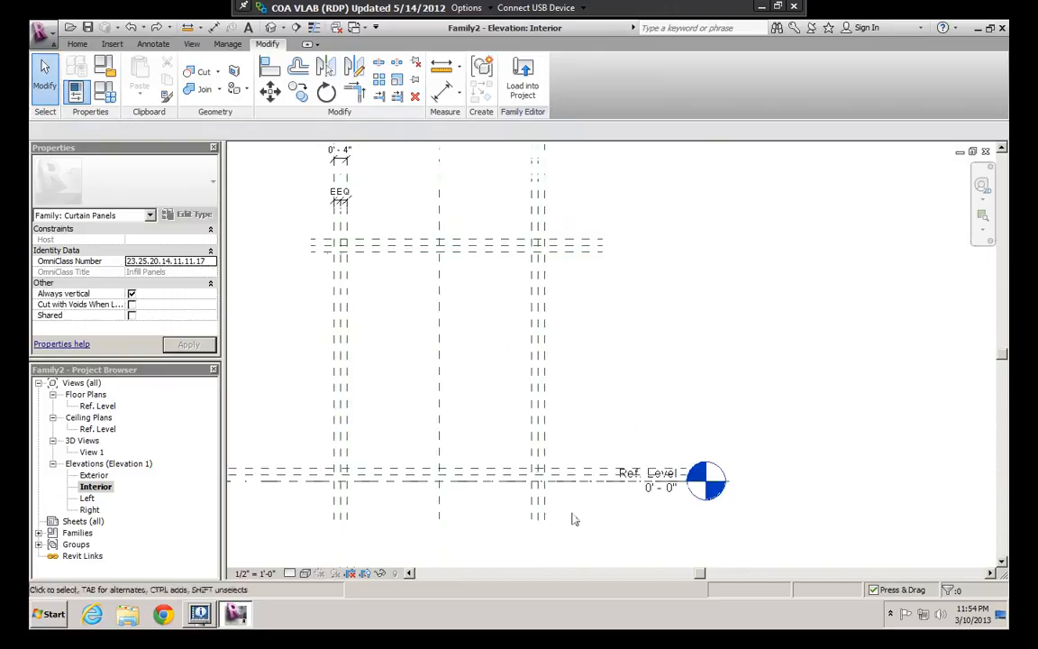
left_click(153, 44)
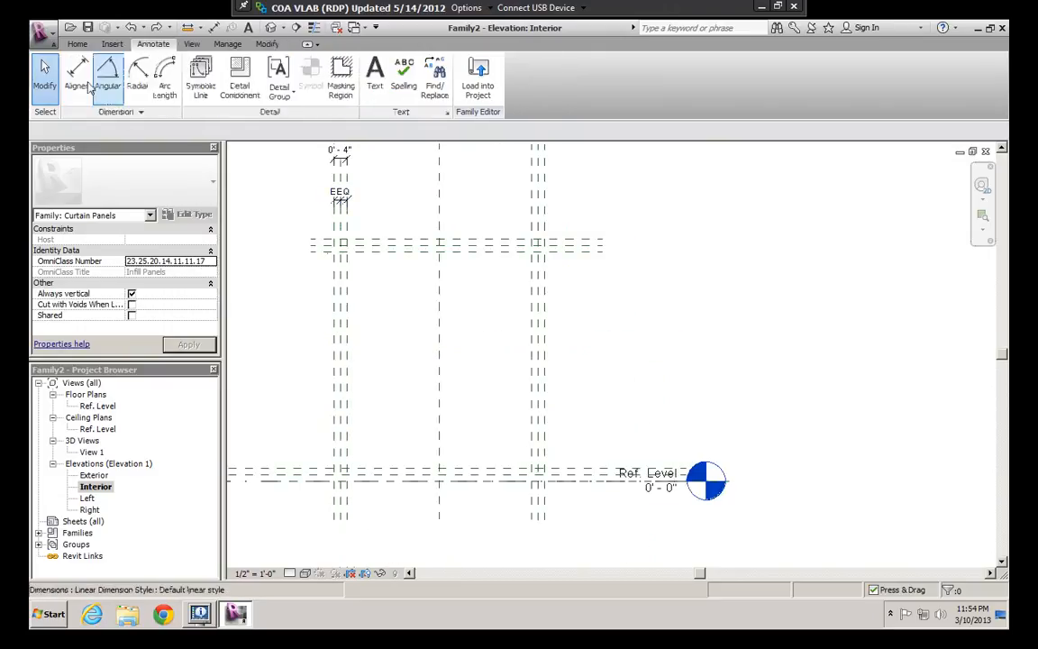
left_click(72, 83)
scroll(570, 250, "up", 2)
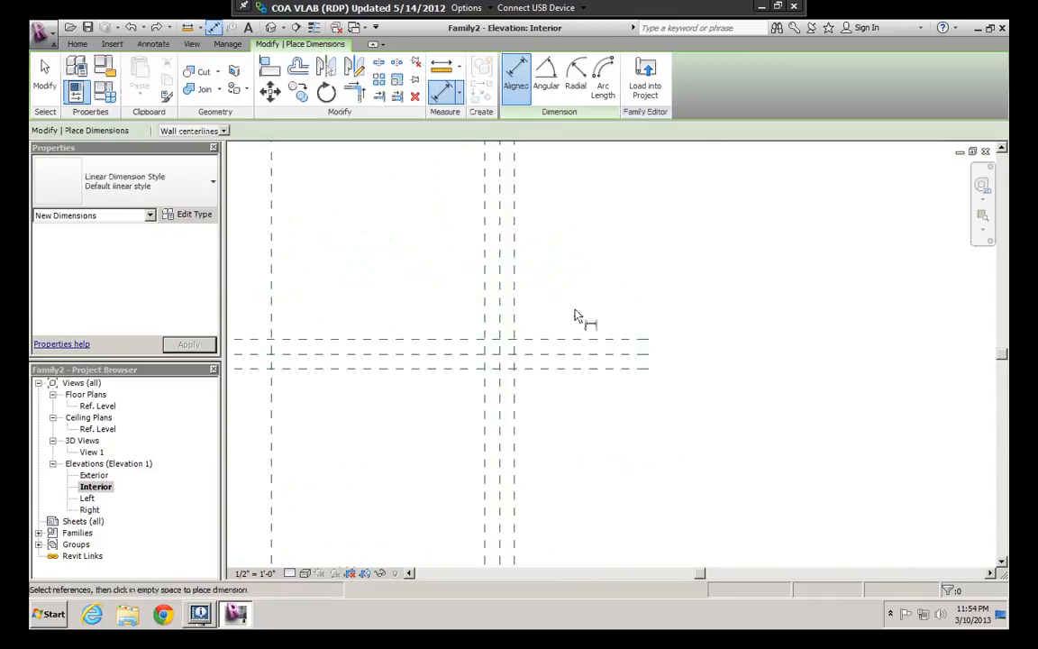
left_click(573, 353)
left_click(573, 366)
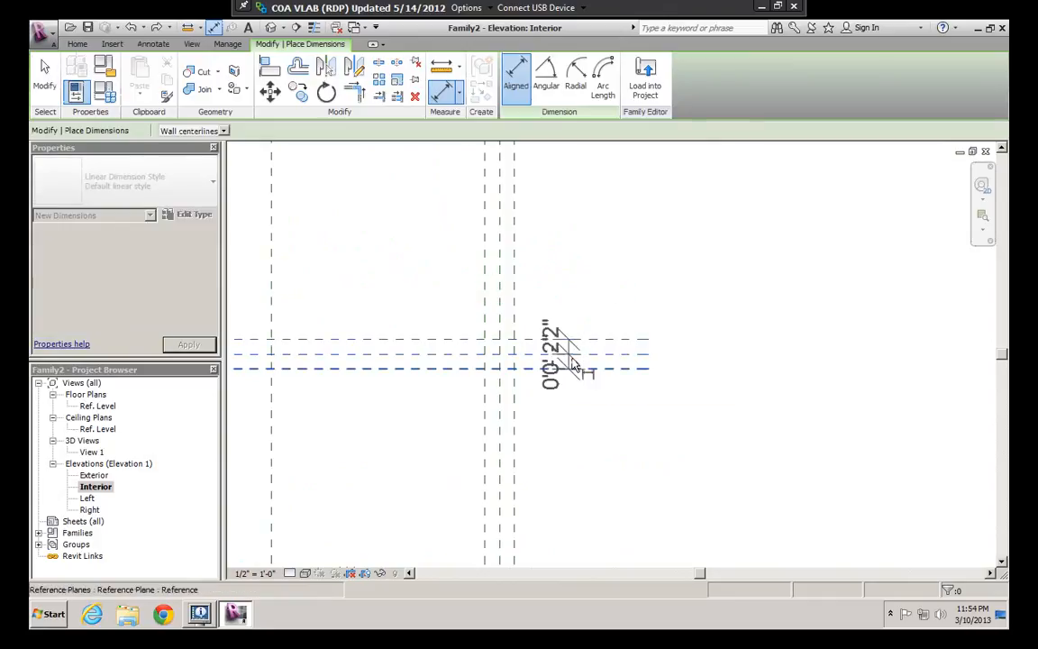
scroll(573, 364, "up", 1)
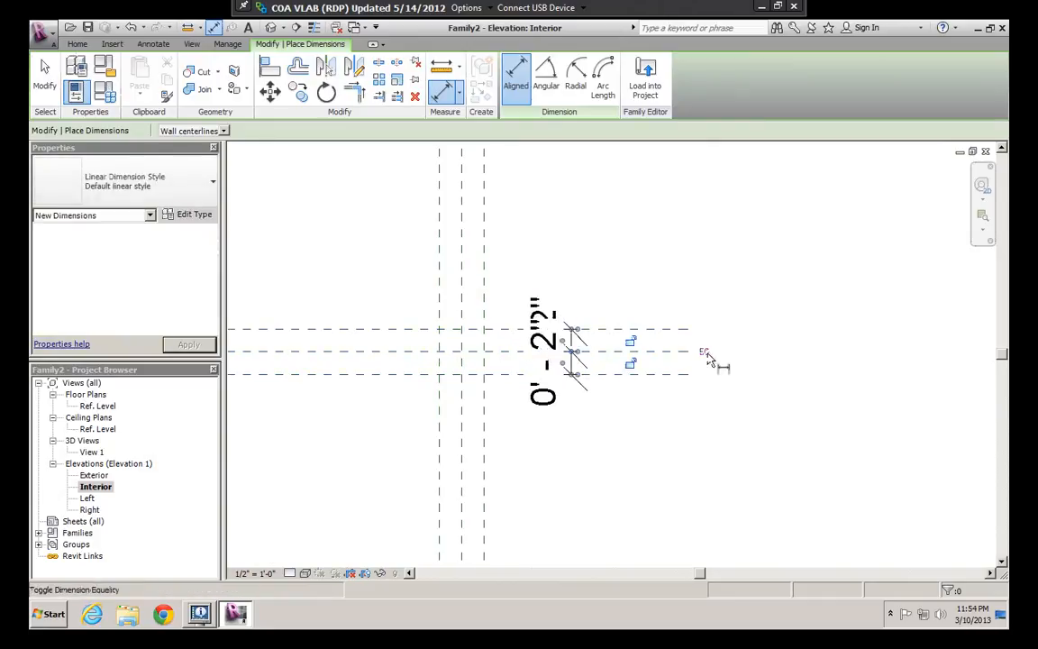
left_click(708, 355)
Step: Add an overall aligned dimension between the outermost and innermost top reference planes and lock it
left_click(654, 373)
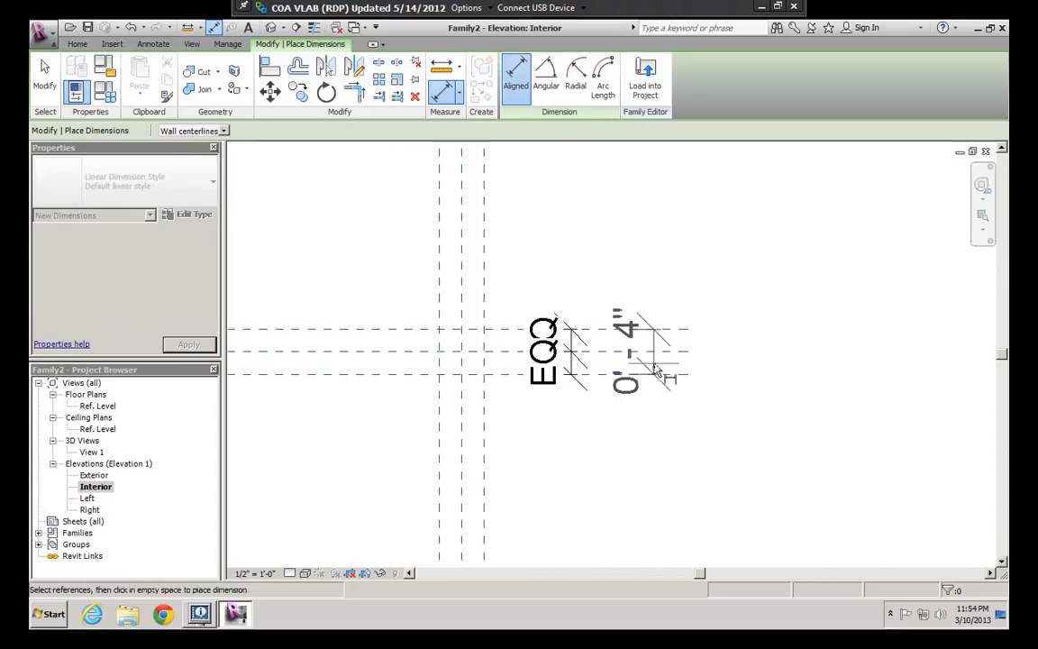
left_click(654, 367)
Step: Place an aligned dimension string across the three right-side reference planes and make its segments equal
scroll(595, 254, "down", 3)
middle_click_drag(501, 152, 576, 352)
scroll(573, 354, "up", 1)
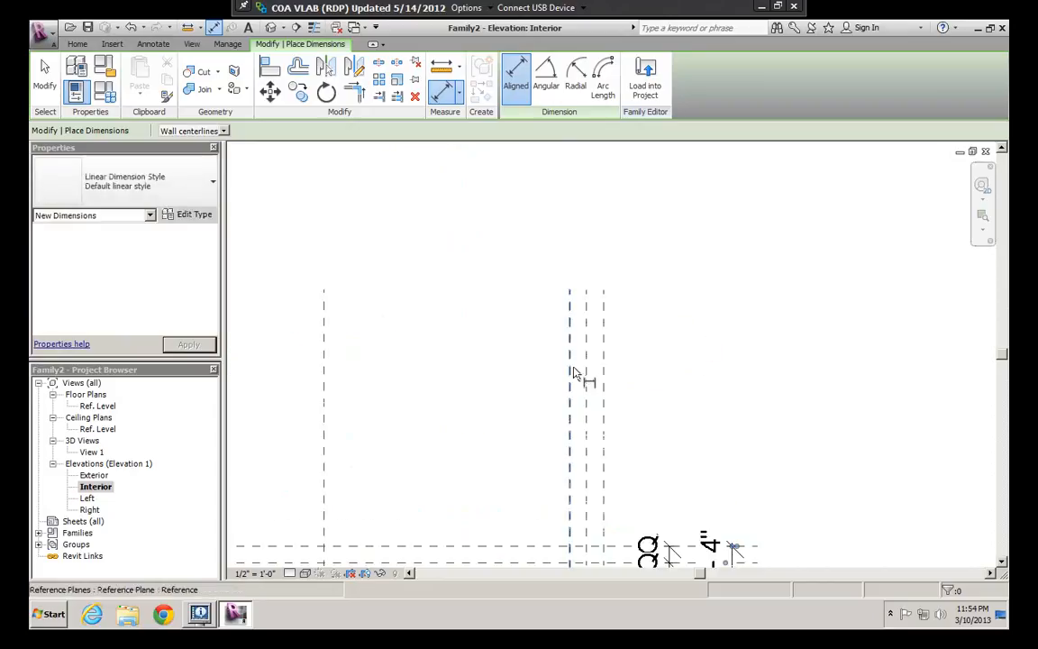
left_click(572, 371)
left_click(587, 385)
left_click(604, 393)
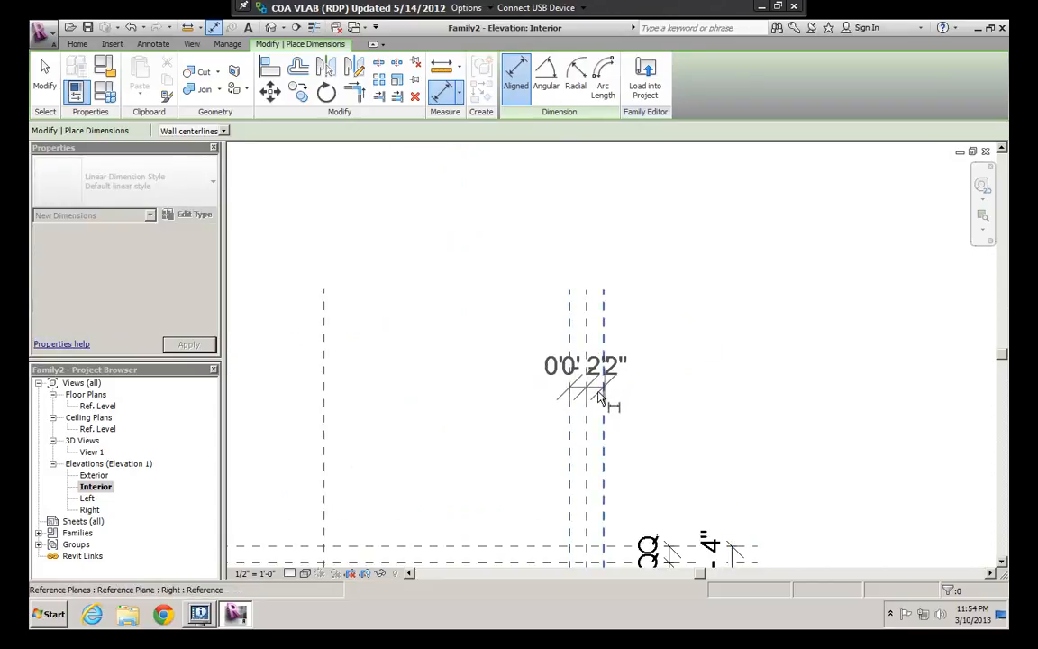
left_click(582, 355)
left_click(585, 290)
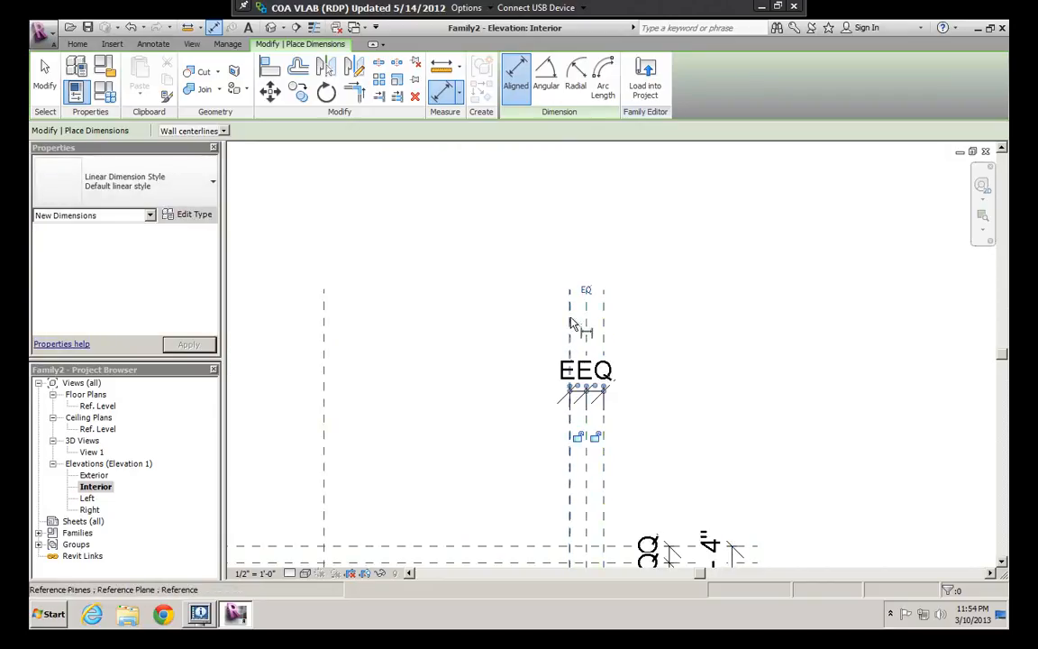
Step: Add an overall aligned dimension from the innermost right-side plane to the Right plane and lock it
left_click(569, 329)
left_click(595, 327)
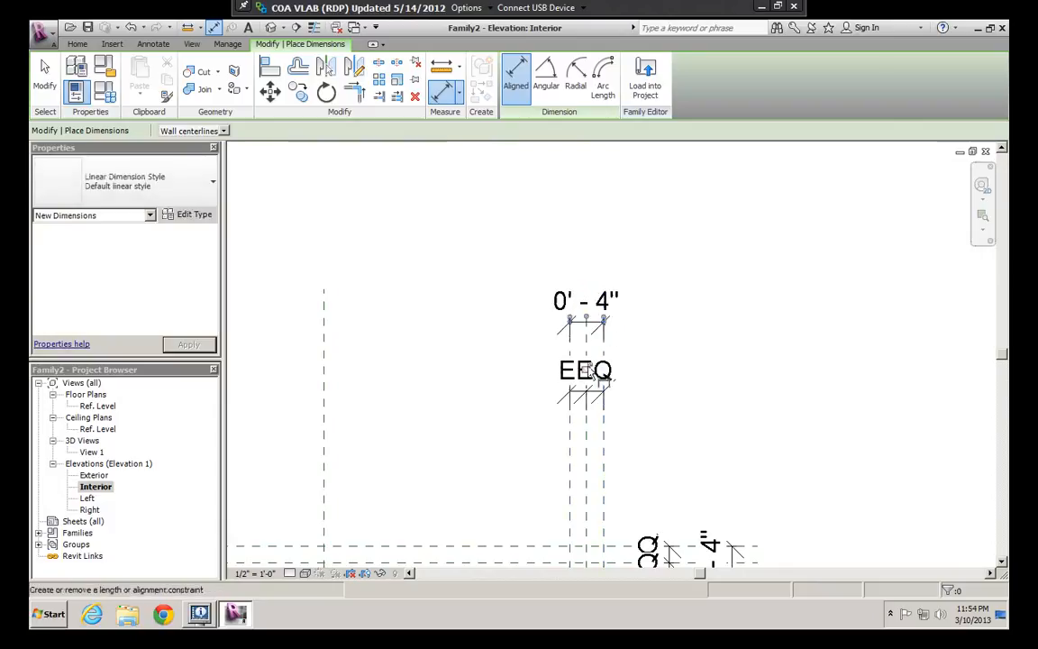
left_click(588, 369)
Step: Place an aligned dimension string from the two inner bottom reference planes to the Ref. Level line and make its segments equal
scroll(598, 352, "down", 3)
middle_click_drag(629, 407, 636, 213)
scroll(644, 501, "up", 3)
middle_click_drag(636, 548, 628, 388)
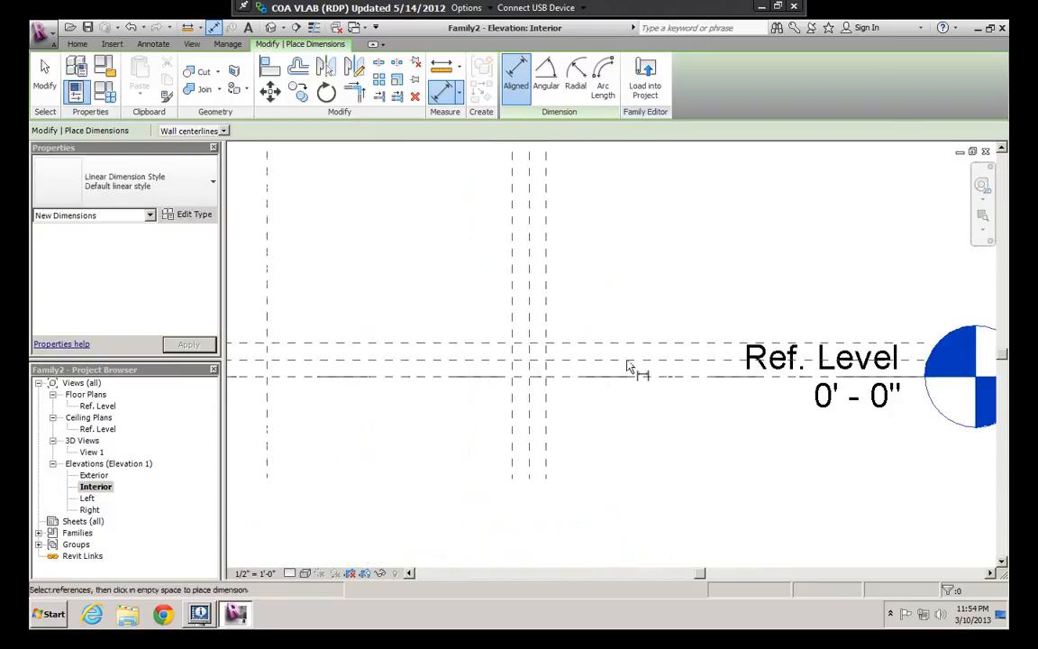
left_click(629, 368)
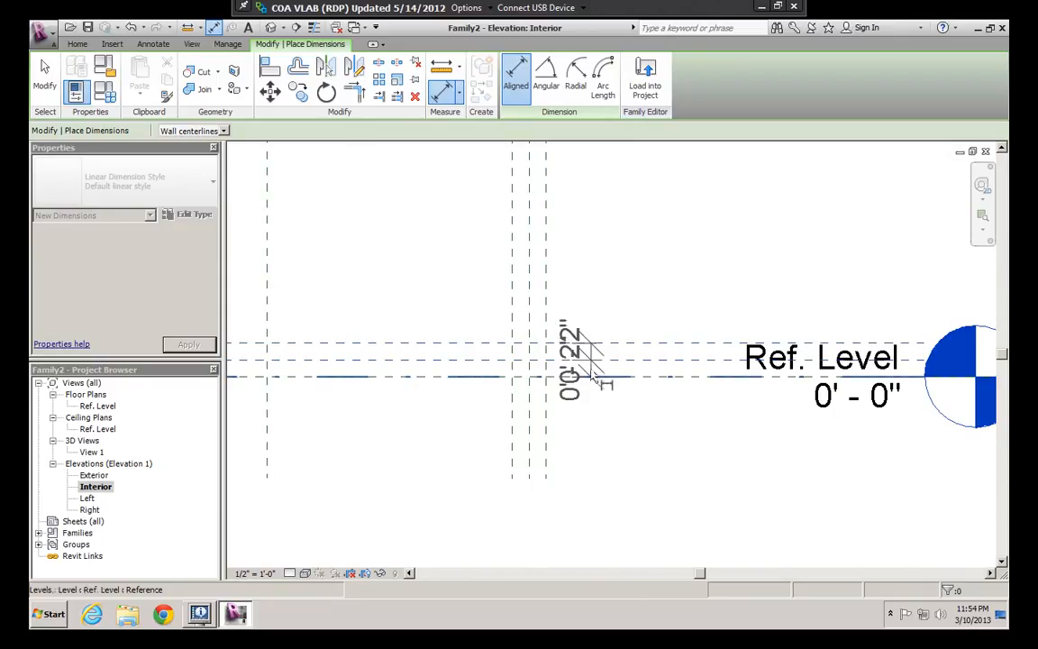
left_click(591, 376)
left_click(592, 368)
left_click(689, 359)
Step: Add an overall aligned dimension from the innermost bottom plane to the Ref. Level line and lock it
left_click(673, 343)
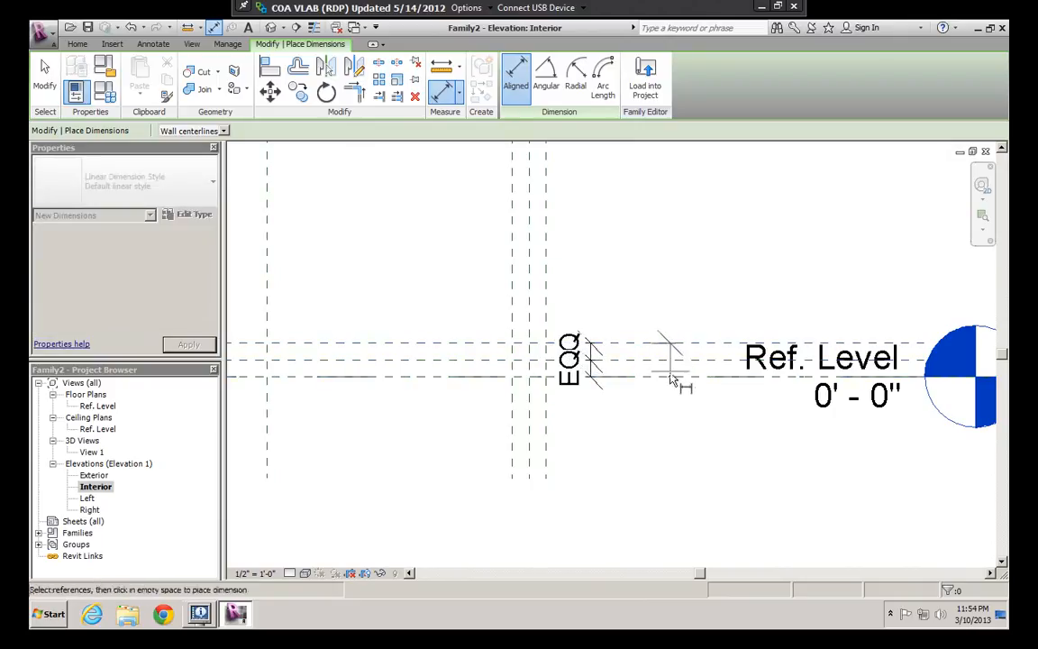
left_click(671, 377)
left_click(668, 371)
scroll(677, 343, "down", 3)
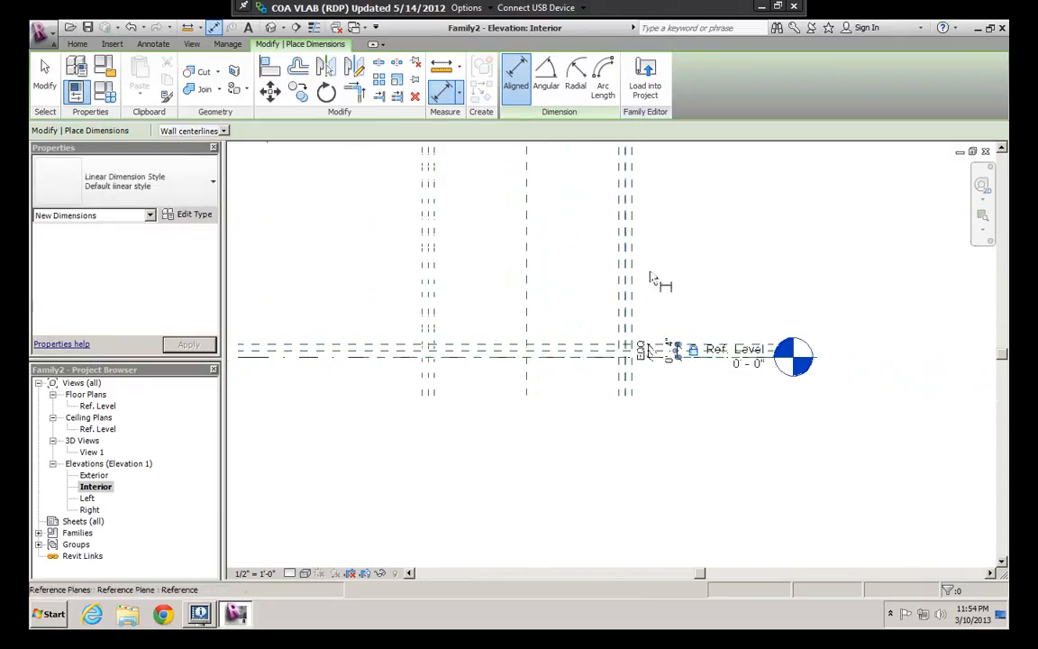
key("Escape")
key("Escape")
Step: Test the constrained frame by moving the Right reference plane slightly inward and the Top plane down and back up
scroll(621, 298, "down", 1)
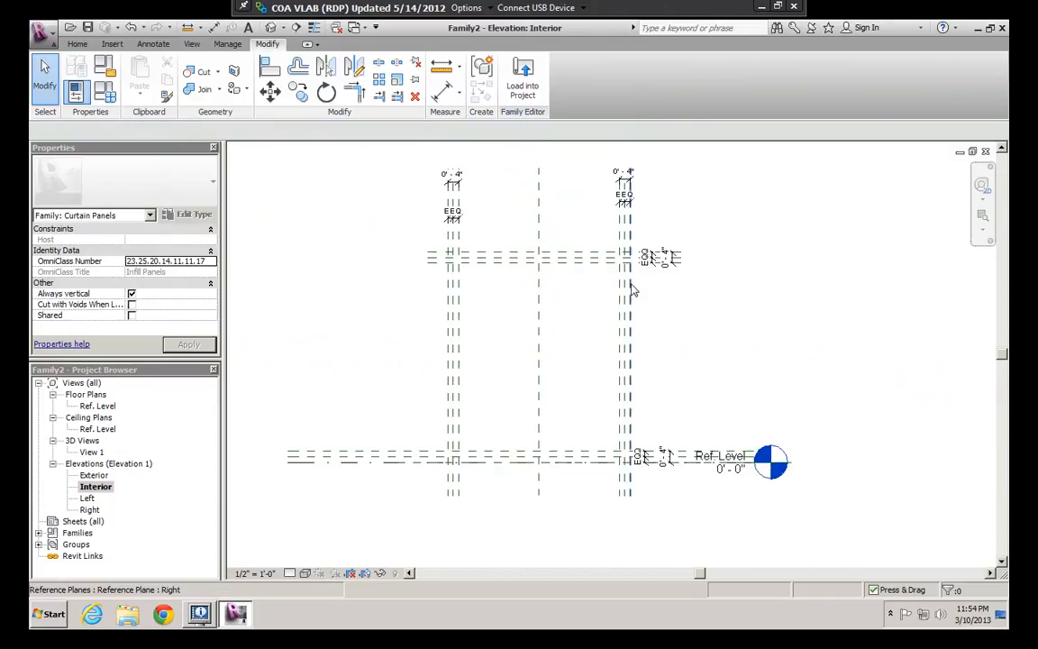
mouse_move(631, 289)
left_mouse_down()
mouse_move(652, 296)
mouse_move(623, 295)
left_mouse_up()
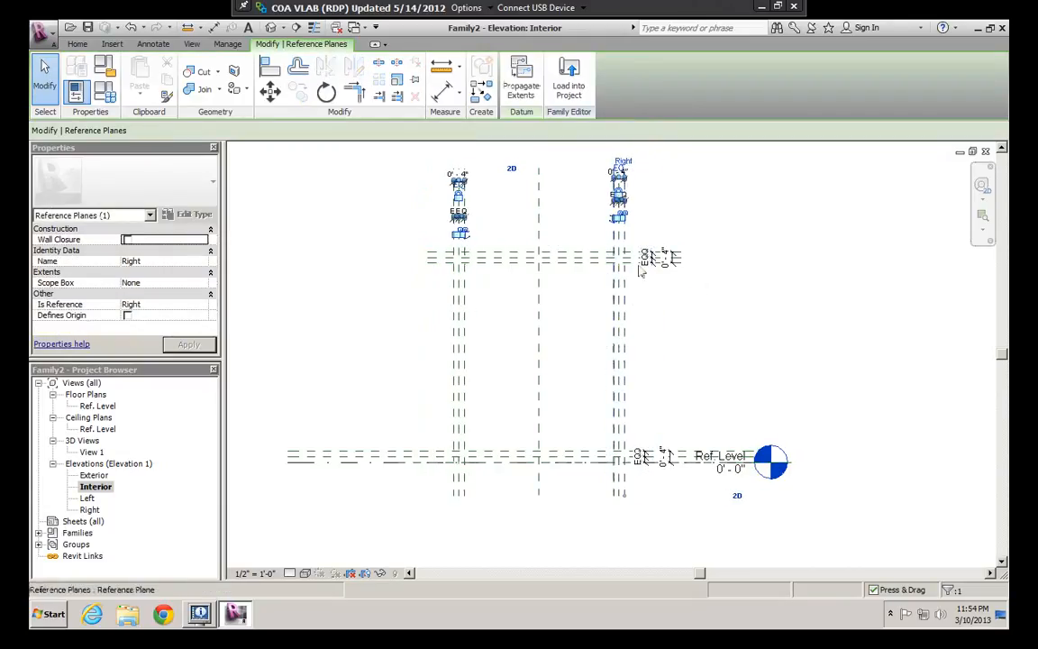
left_click_drag(610, 256, 601, 298)
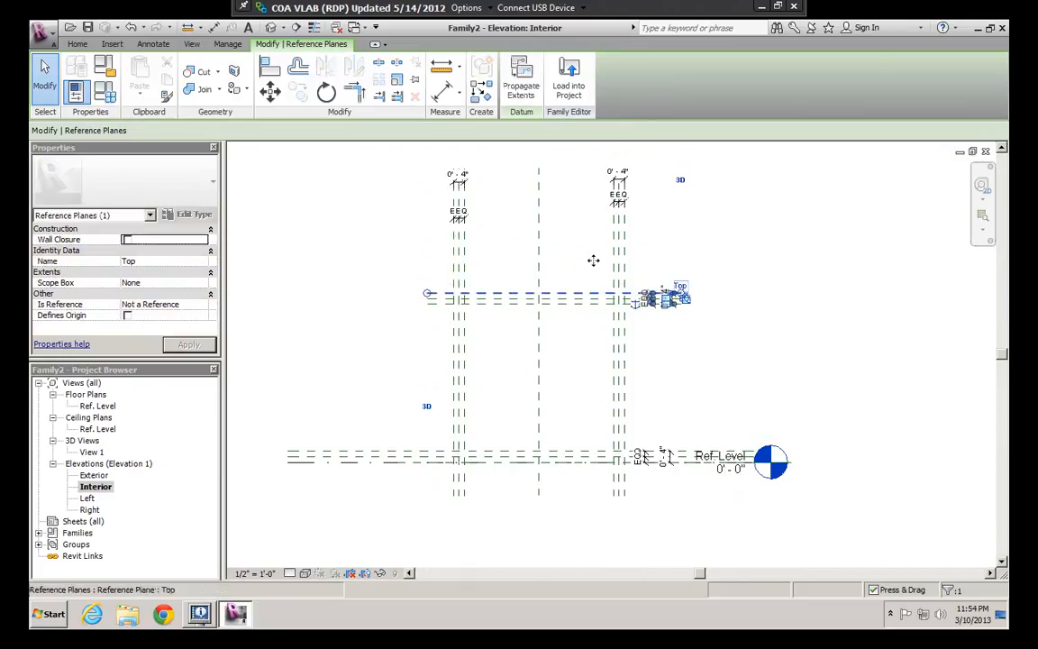
key("ctrl+z")
scroll(508, 214, "up", 2)
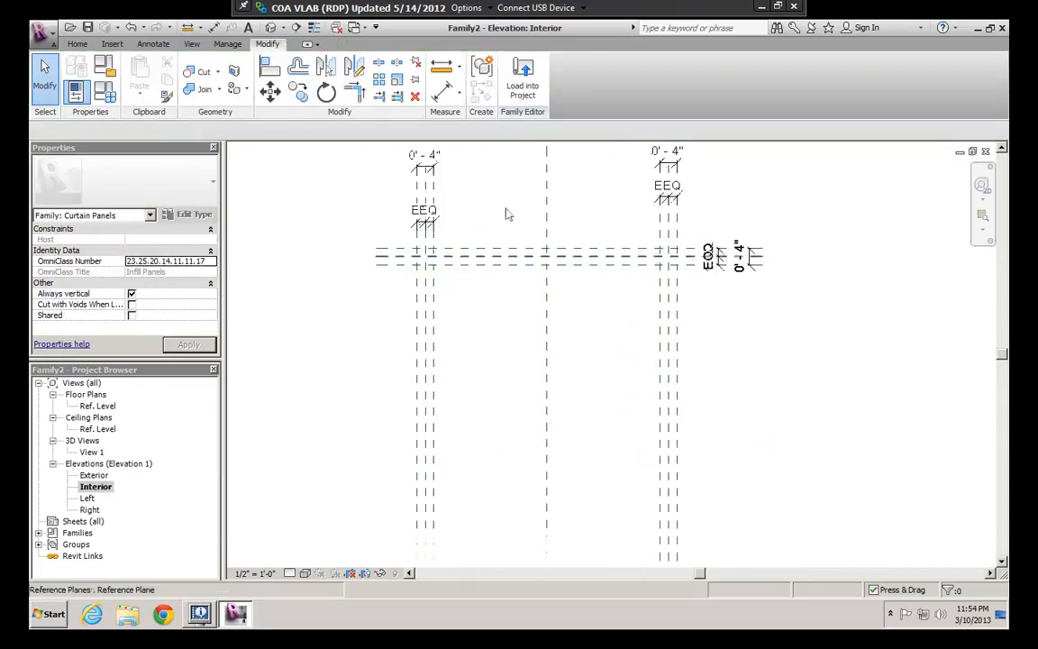
scroll(518, 221, "down", 3)
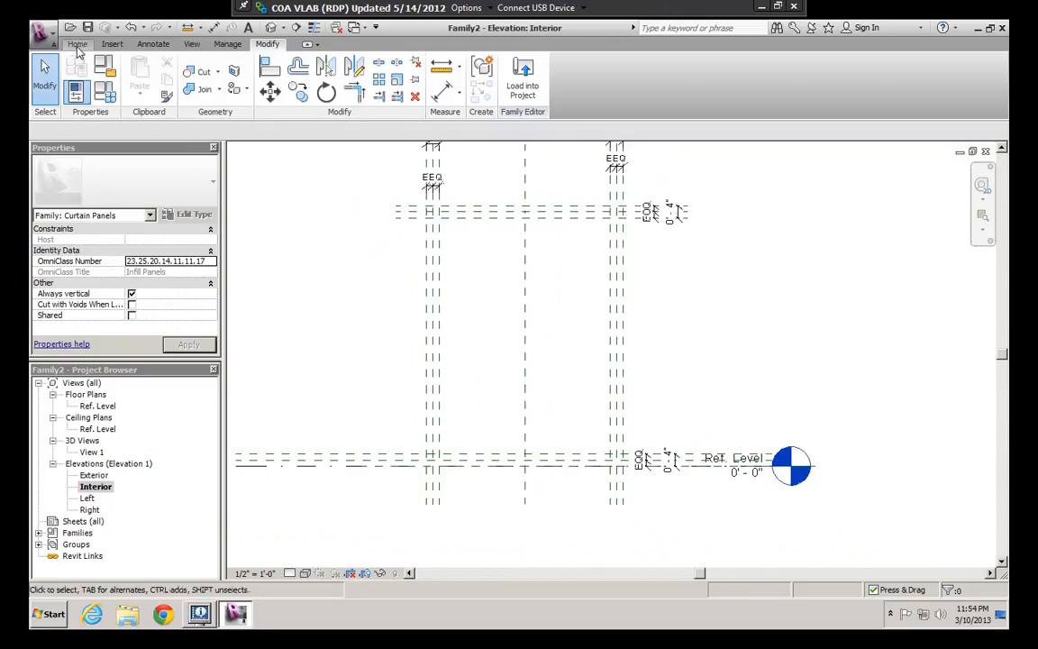
Step: Start a new solid extrusion in the Interior elevation
left_click(78, 45)
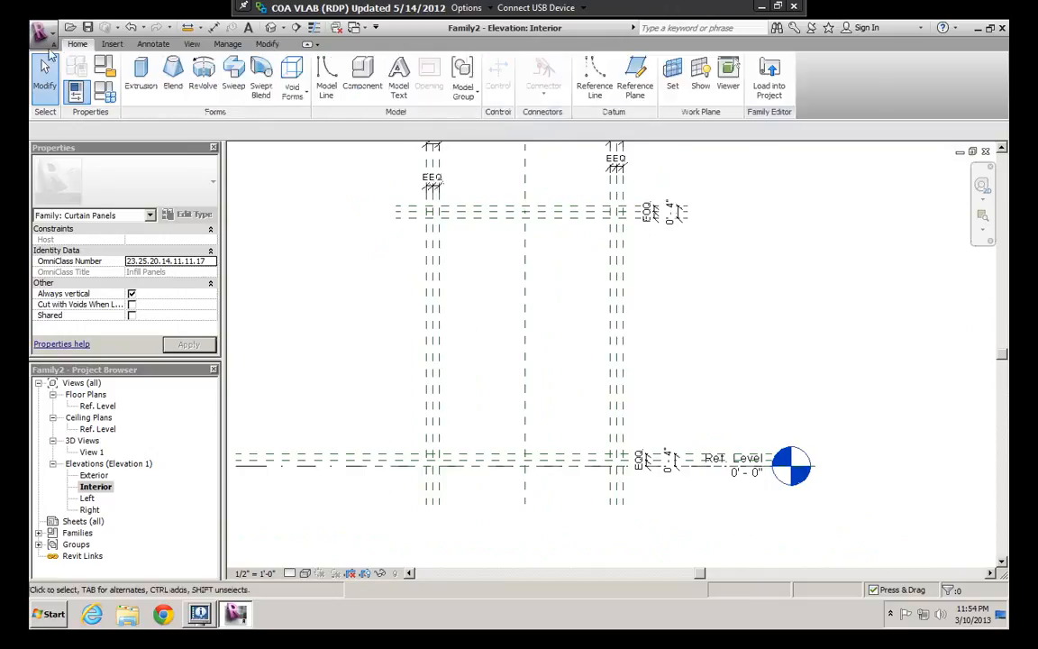
left_click(140, 72)
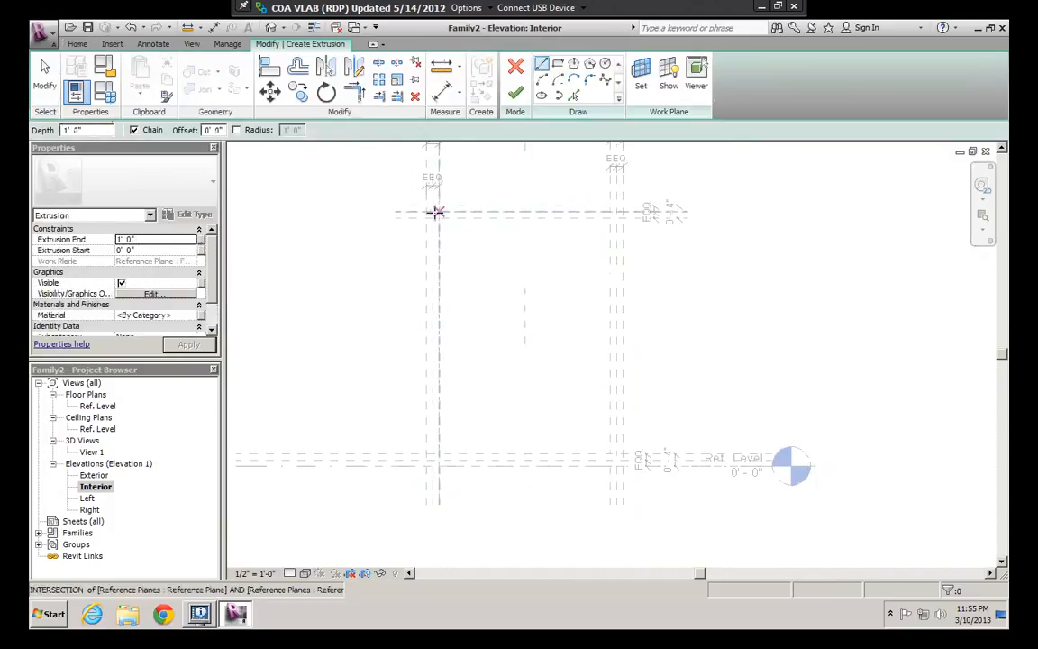
middle_click_drag(433, 211, 255, 166)
left_click(82, 44)
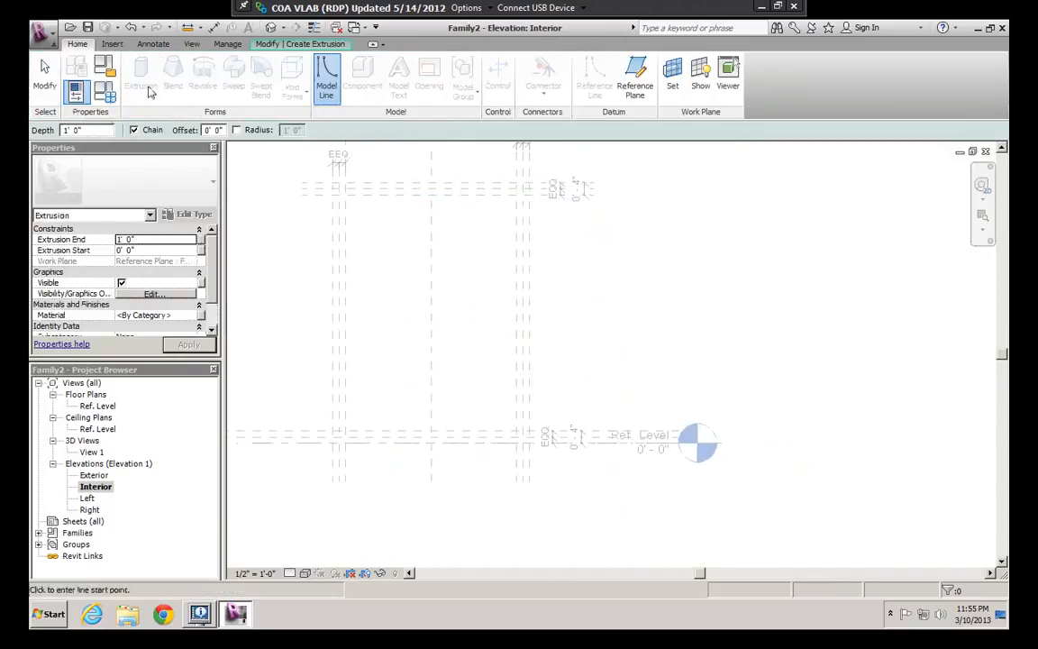
left_click(340, 190)
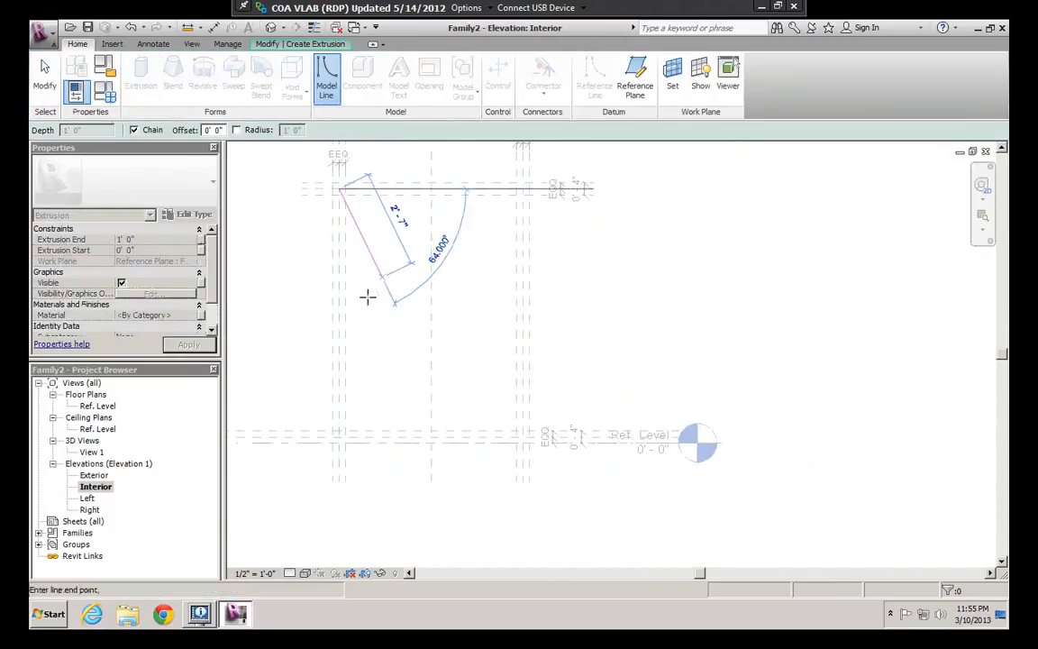
key("Escape")
key("Escape")
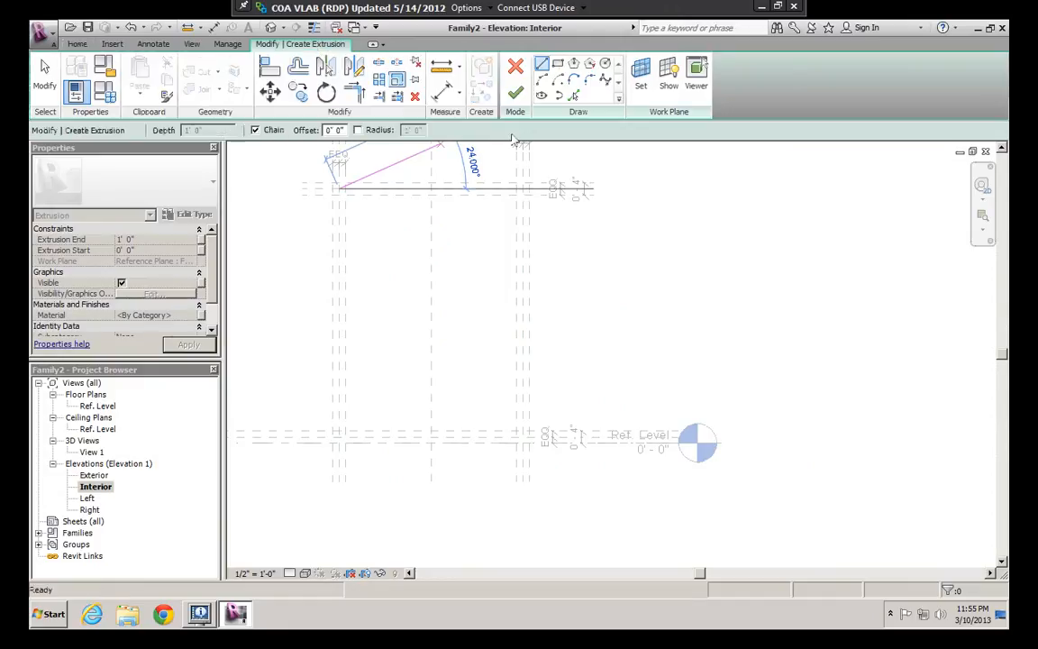
Step: Sketch a rectangular extrusion profile between opposite intersections of the middle reference planes on all four sides
left_click(558, 65)
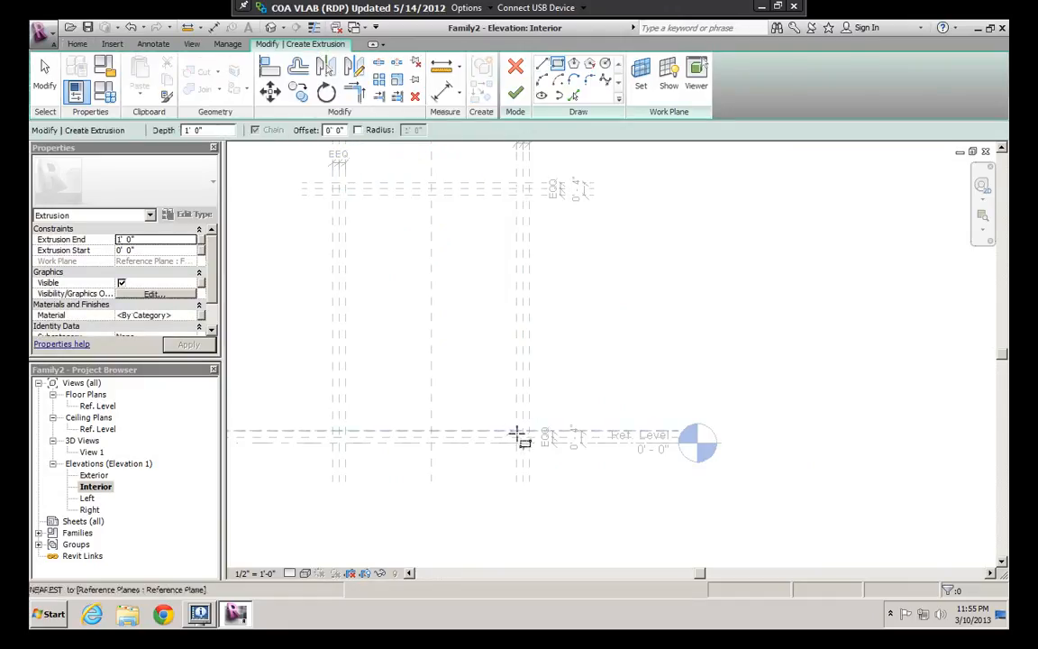
left_click(524, 436)
key("Escape")
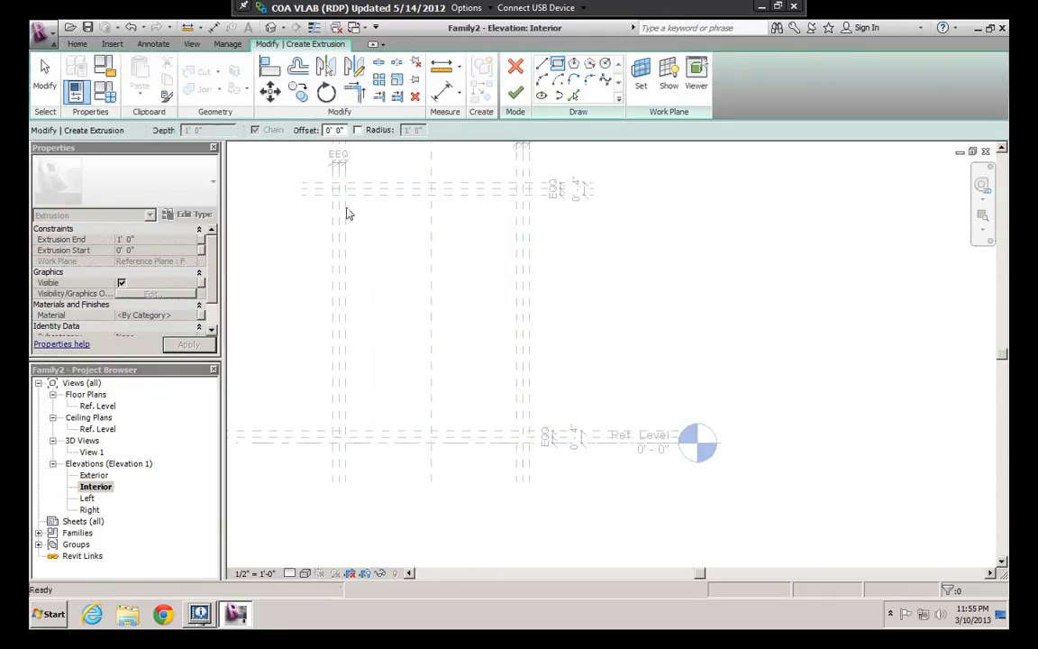
scroll(332, 190, "up", 2)
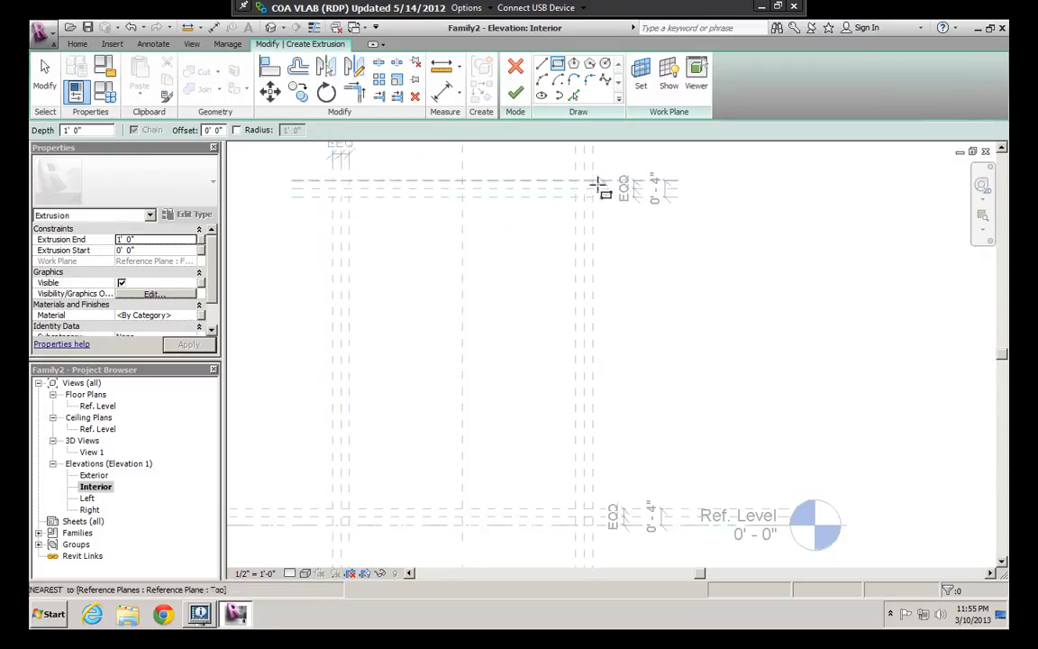
left_click(343, 517)
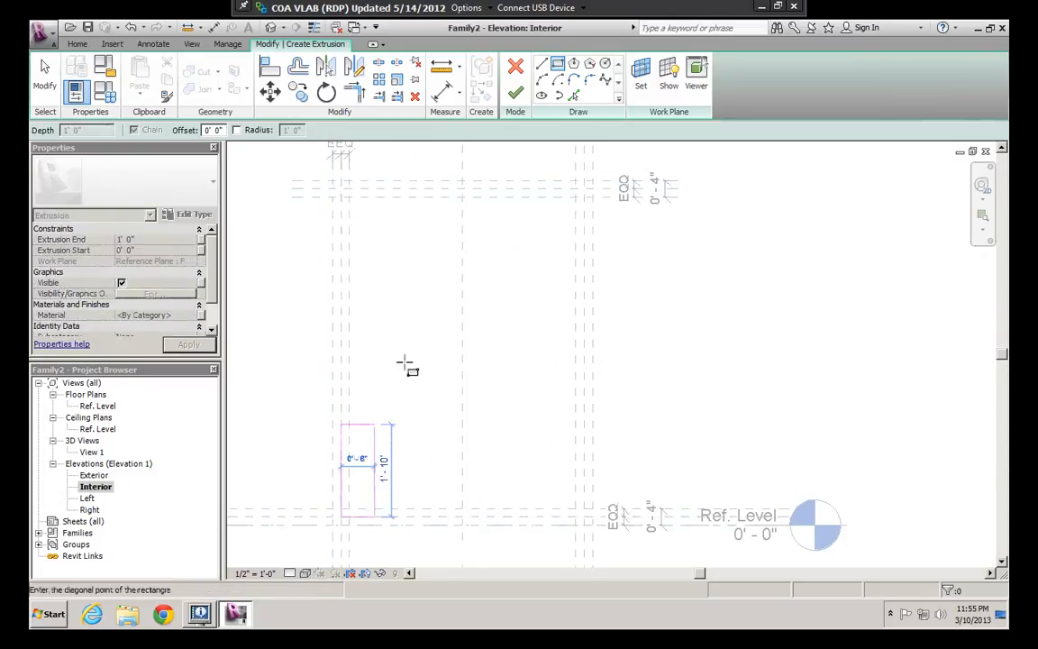
left_click(584, 191)
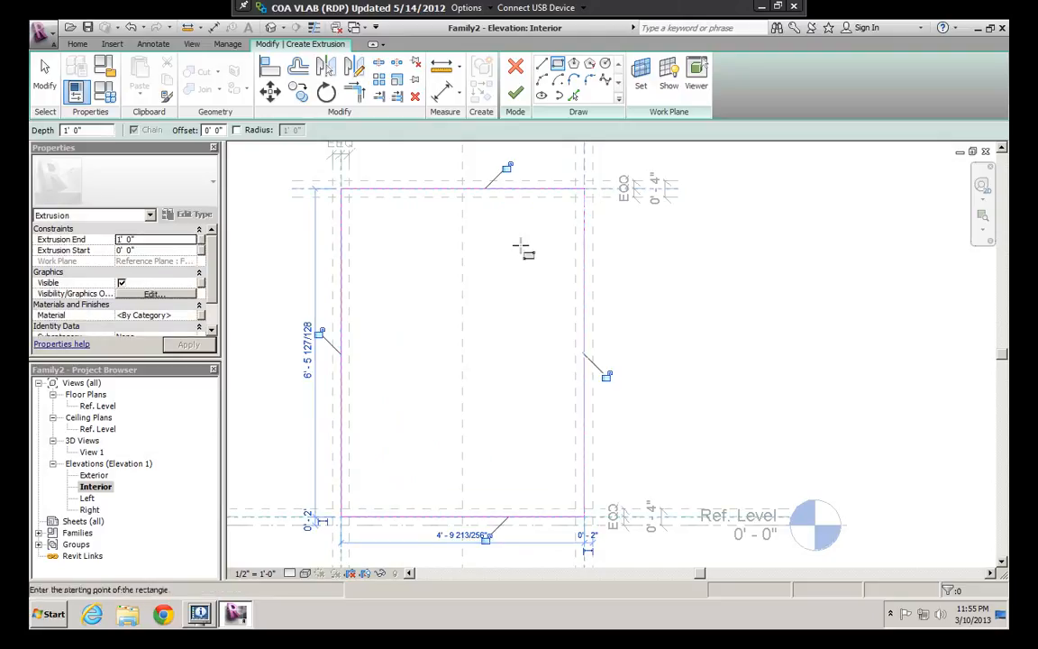
Step: Lock all four sides of the rectangle to the middle reference planes and finish the extrusion
left_click(507, 169)
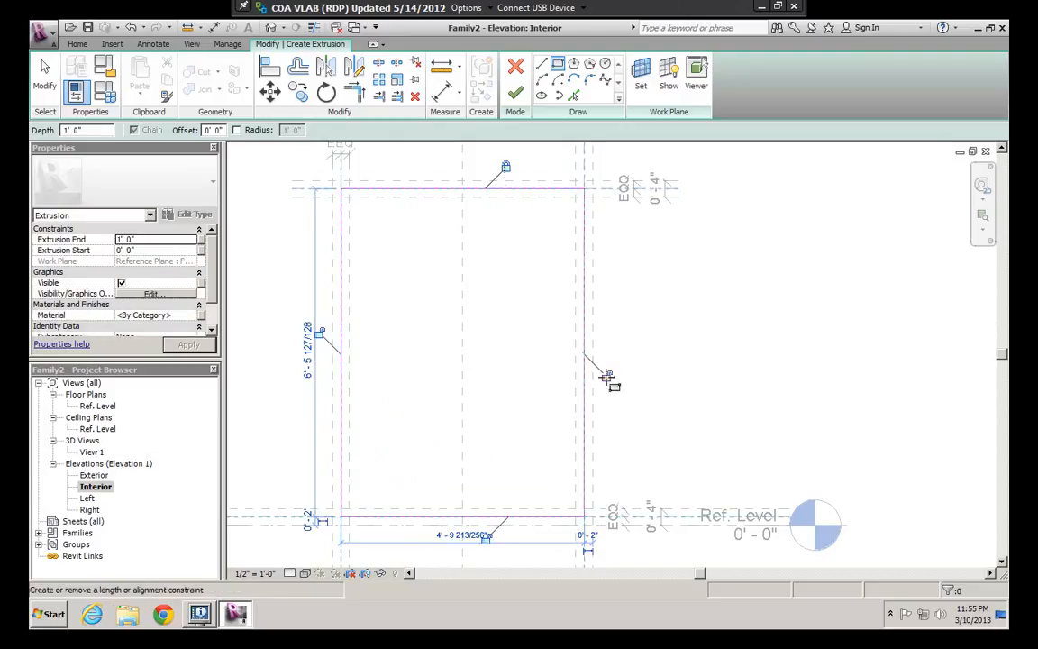
left_click(605, 375)
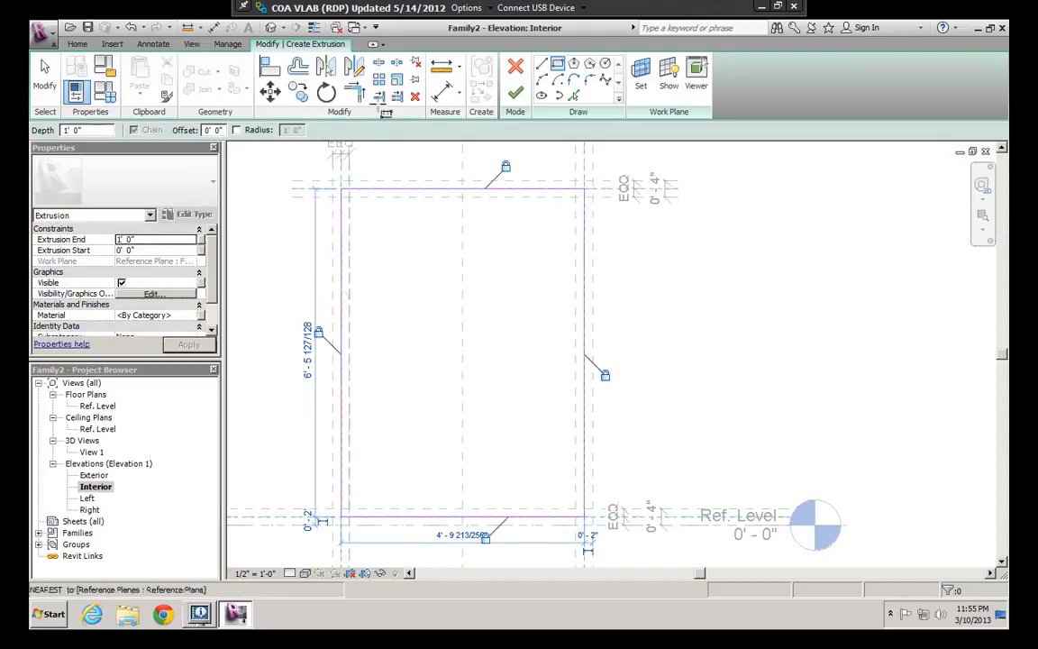
left_click(517, 94)
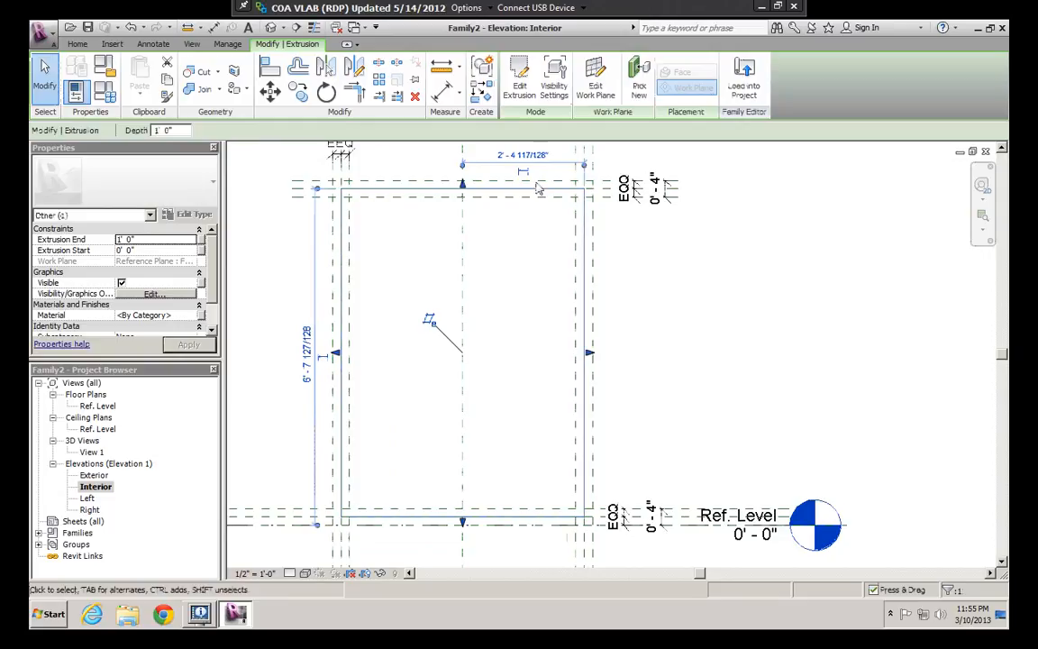
key("Escape")
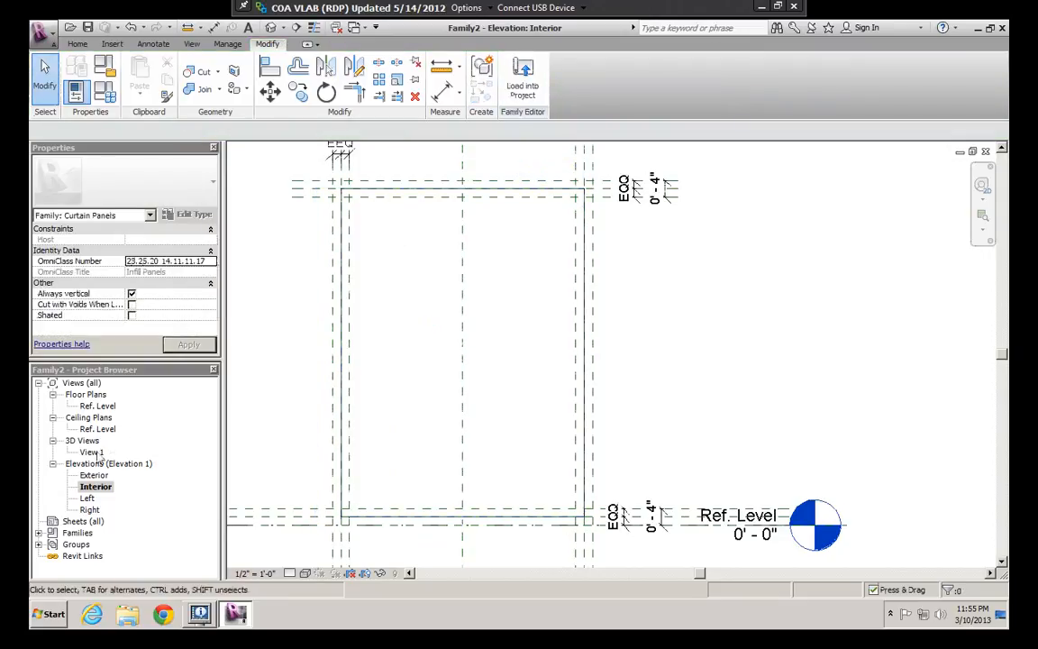
Step: In the Left elevation, offset reference planes at 2-inch spacing from the Front plane: one on the exterior side and three on the interior side
double_click(88, 498)
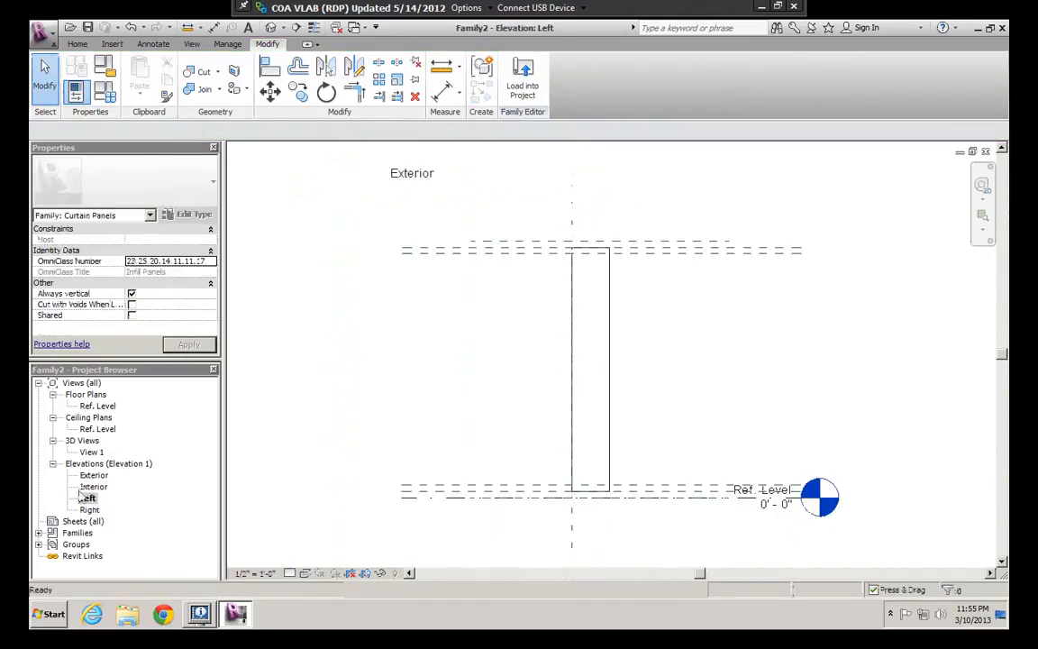
middle_click_drag(605, 211, 580, 225)
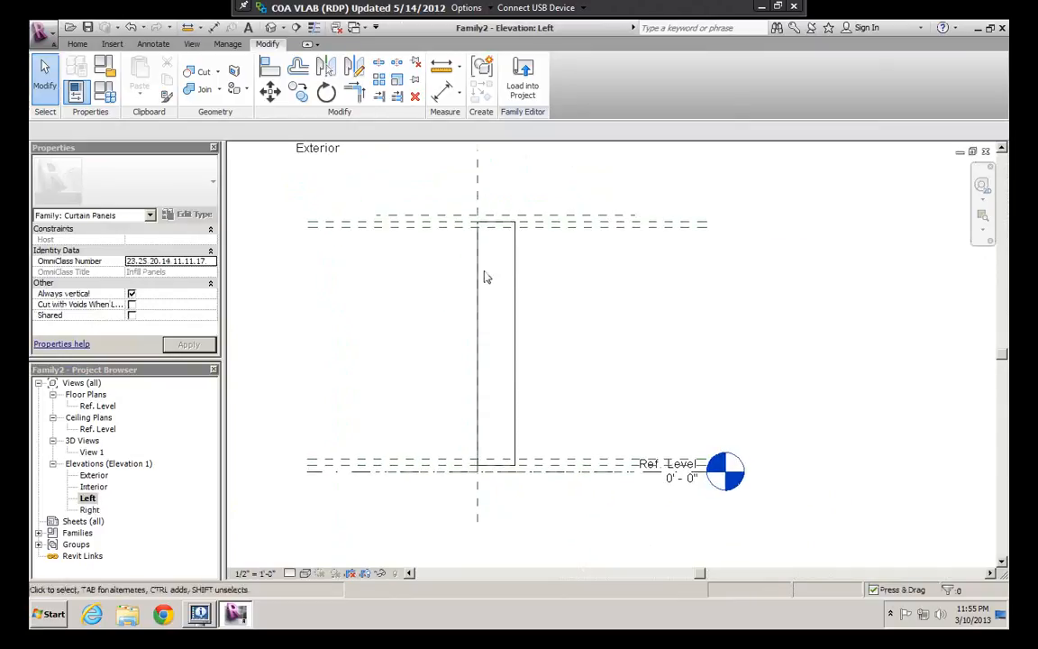
scroll(468, 216, "up", 2)
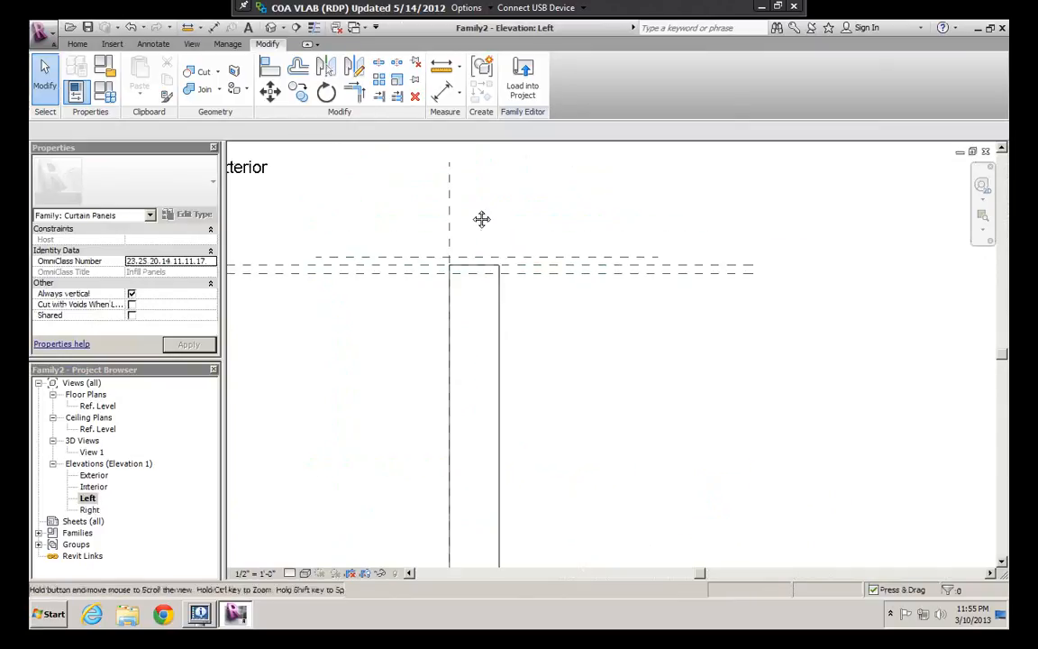
scroll(465, 264, "down", 1)
left_click(77, 44)
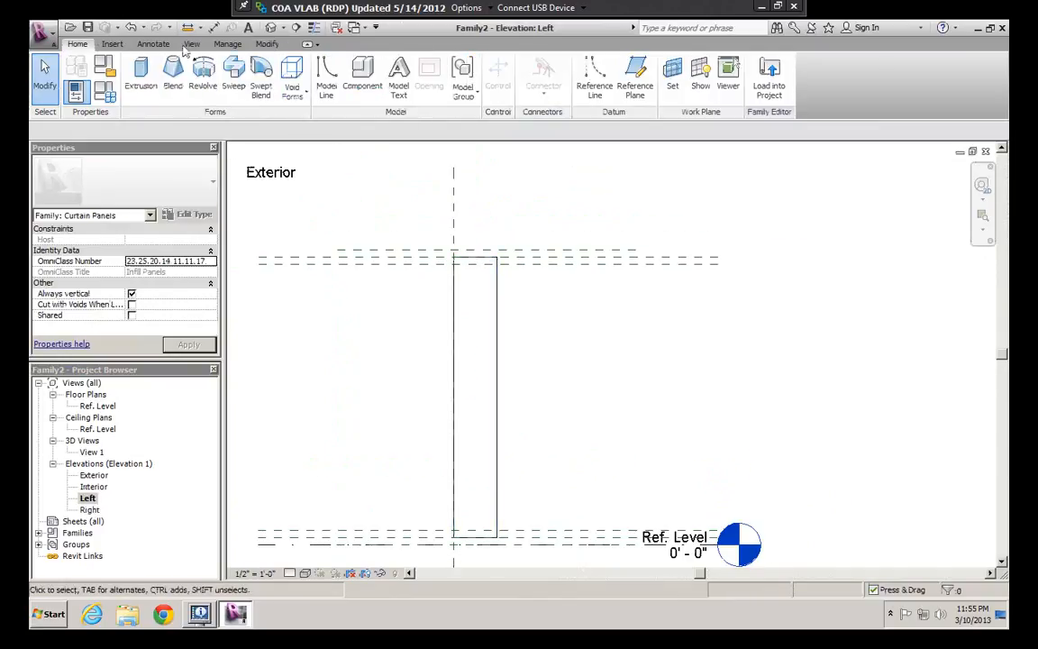
left_click(635, 83)
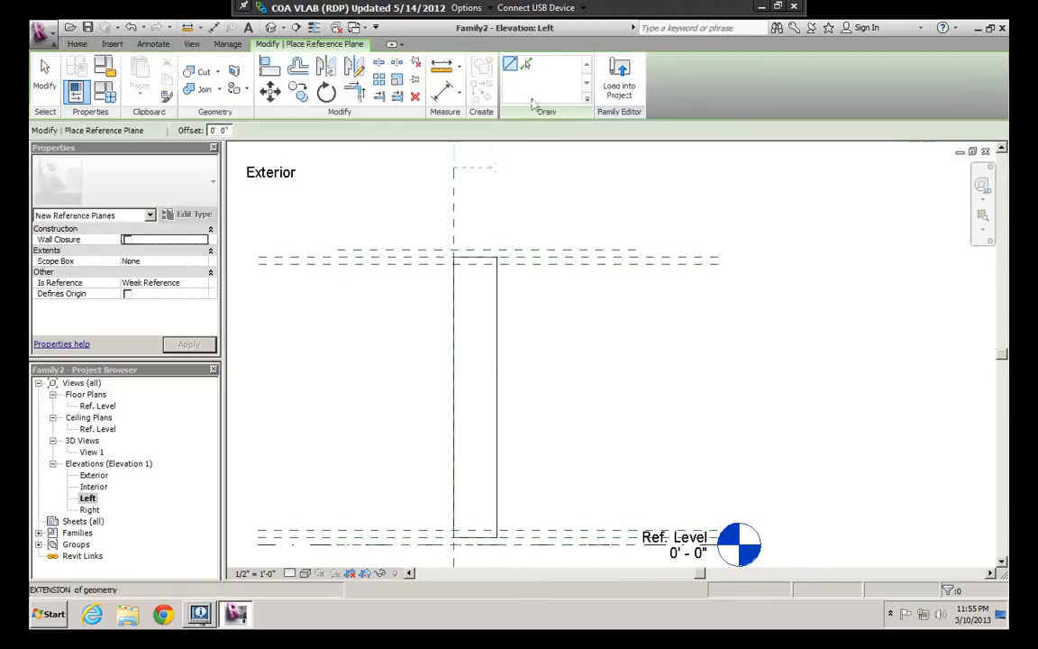
left_click(527, 64)
left_click(222, 130)
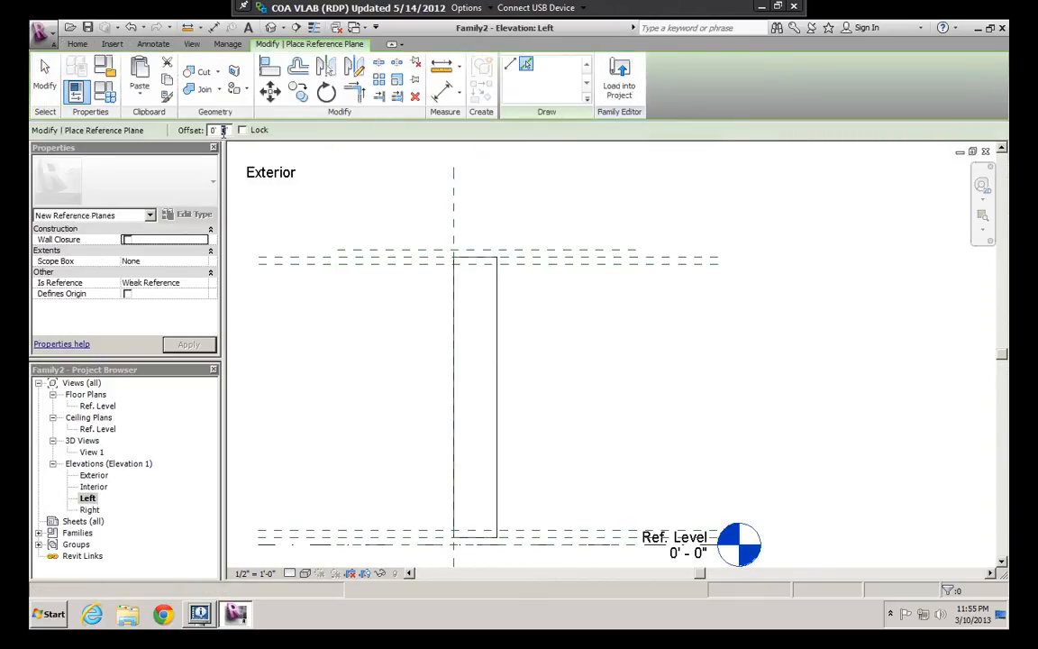
type("2")
key("Return")
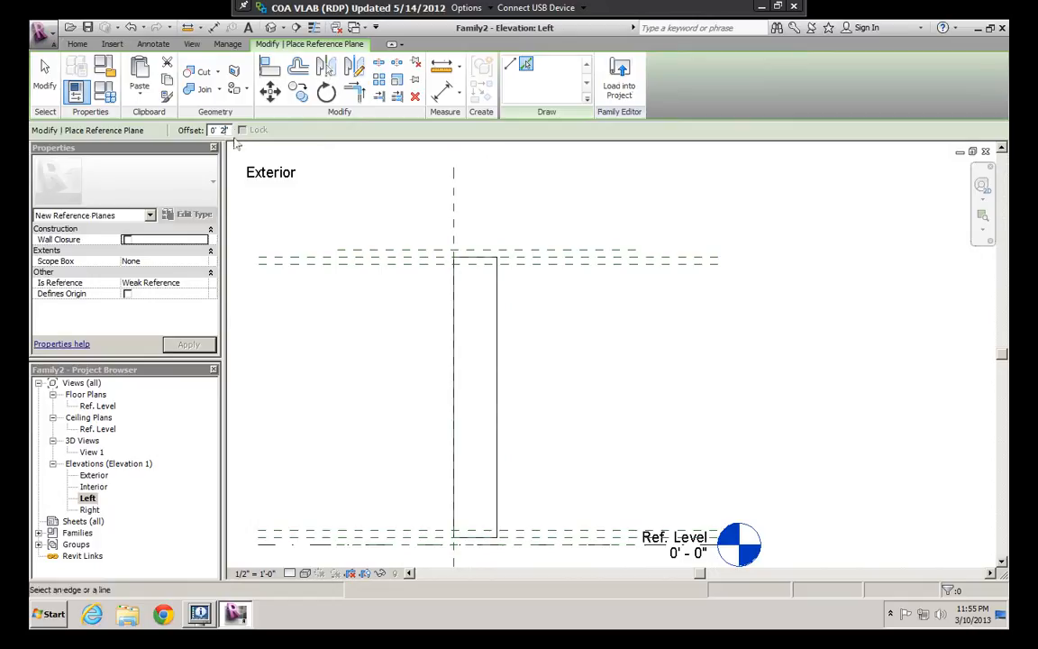
left_click(454, 220)
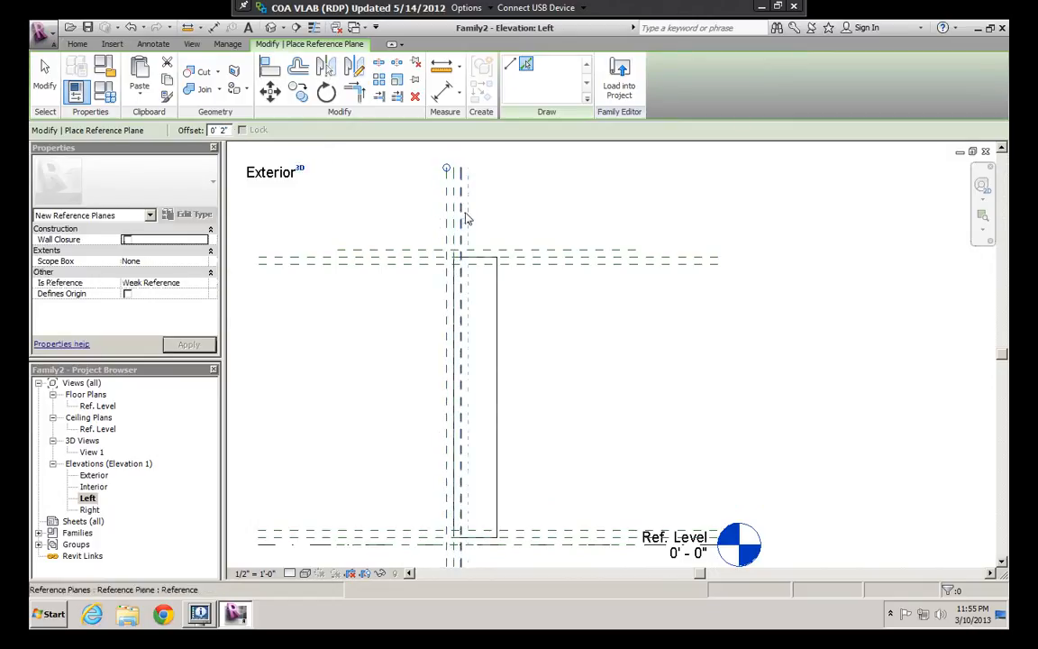
scroll(471, 221, "up", 3)
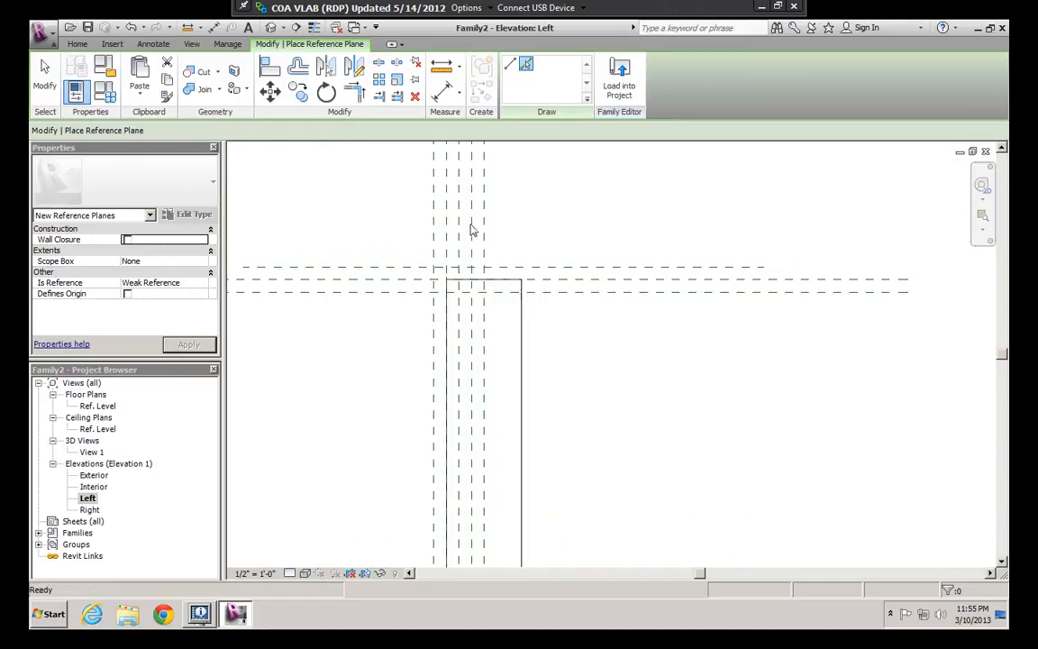
key("Escape")
key("Escape")
Step: Reduce the panel extrusion's depth to 2 inches, locked to the first interior-side reference plane, and make its height dimension permanent
left_click(520, 321)
scroll(529, 315, "down", 2)
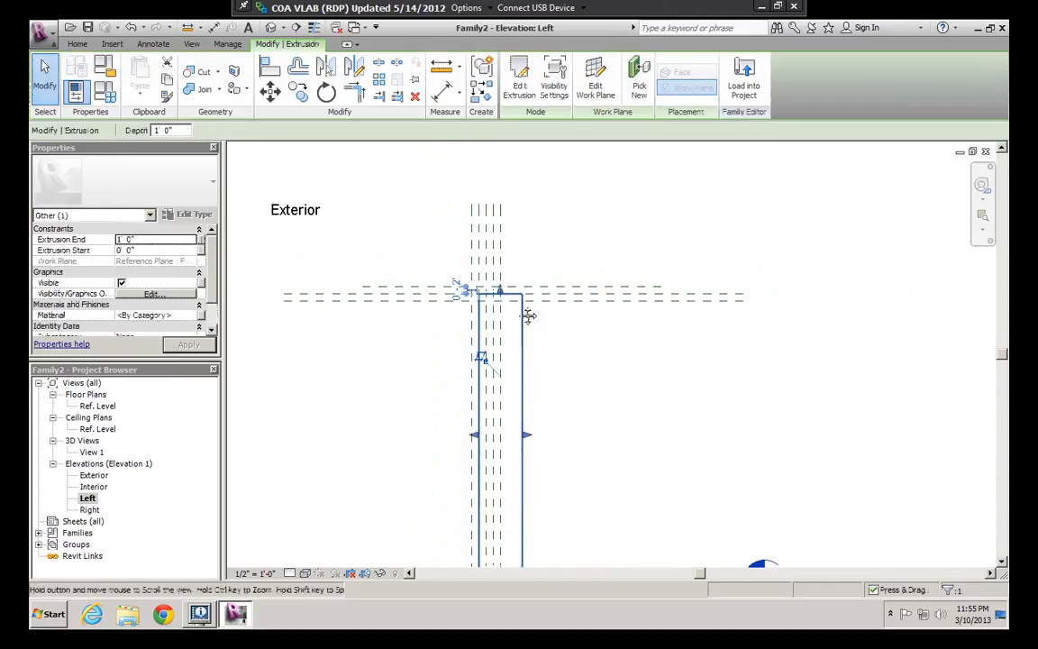
left_click_drag(526, 369, 480, 368)
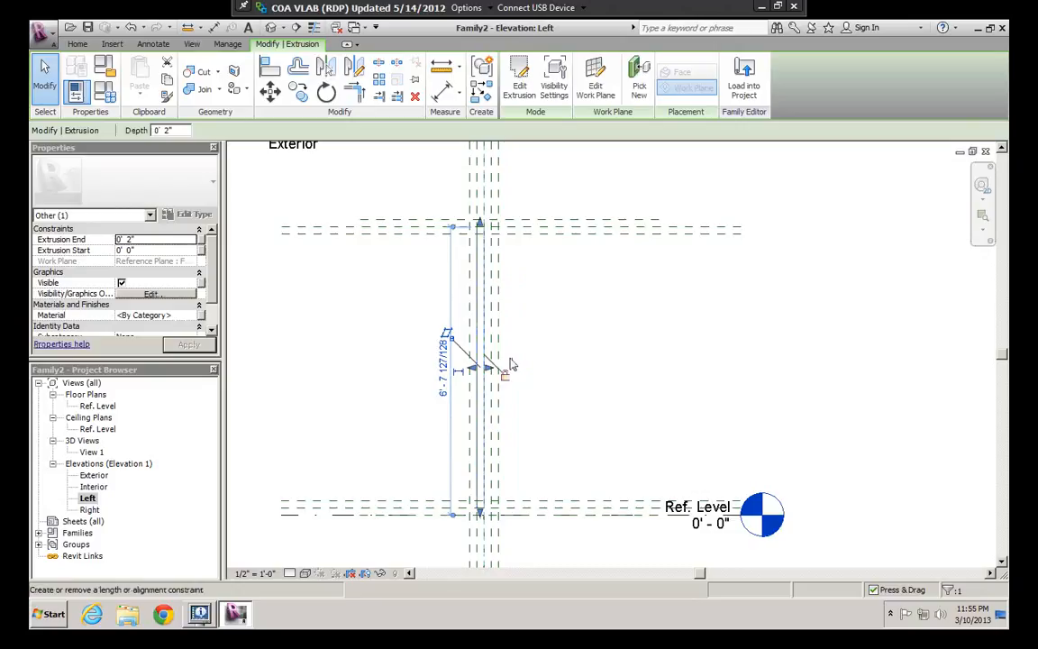
scroll(518, 336, "down", 2)
scroll(528, 317, "up", 2)
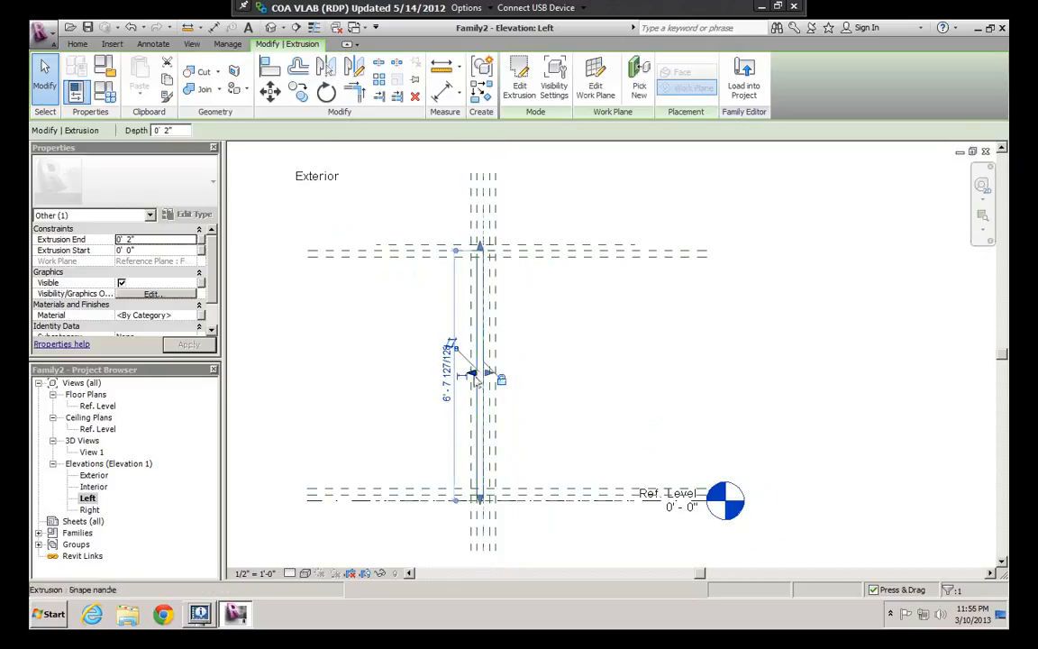
left_click_drag(458, 385, 484, 371)
left_click(517, 303)
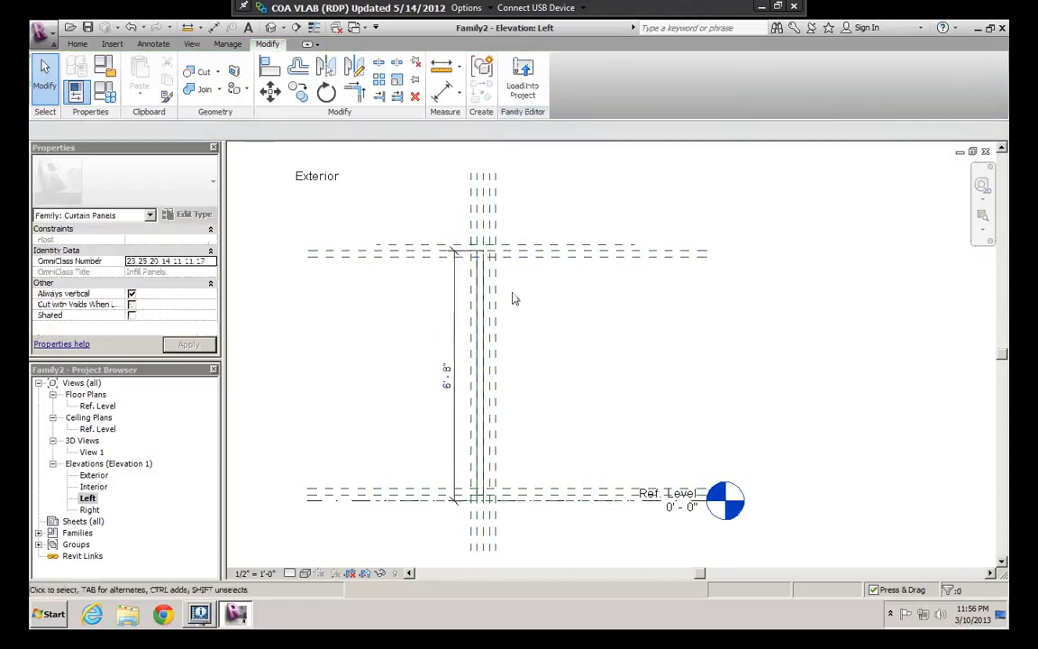
Step: Examine the vertical reference planes around the thin panel in the Left elevation, including the Front plane and its exterior-side neighbour
scroll(515, 299, "down", 1)
scroll(480, 224, "up", 2)
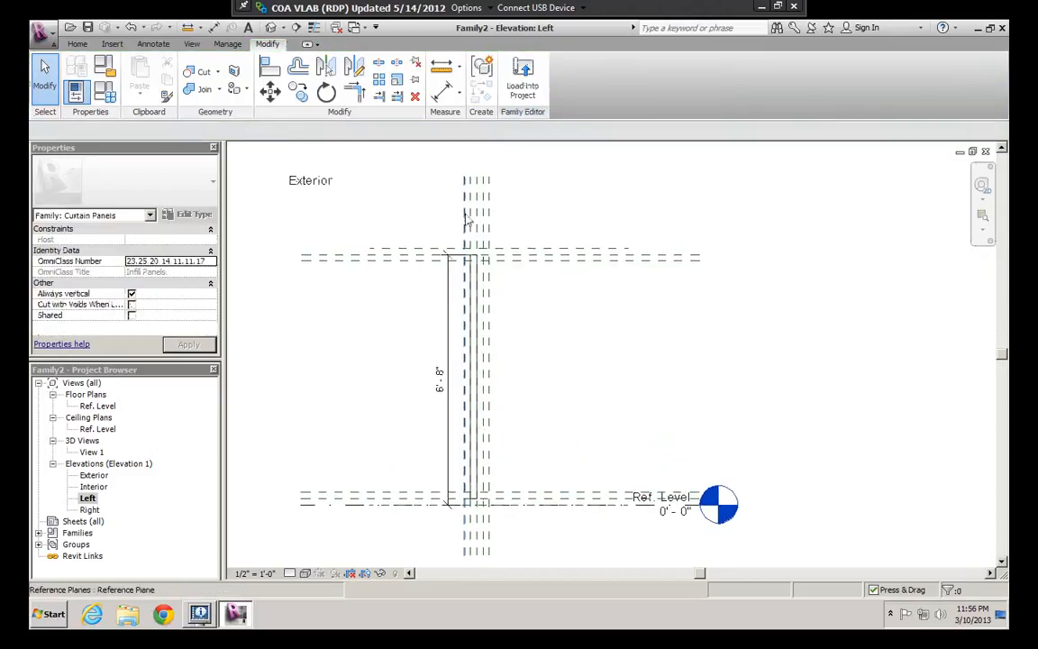
left_click(471, 223)
left_click(466, 205)
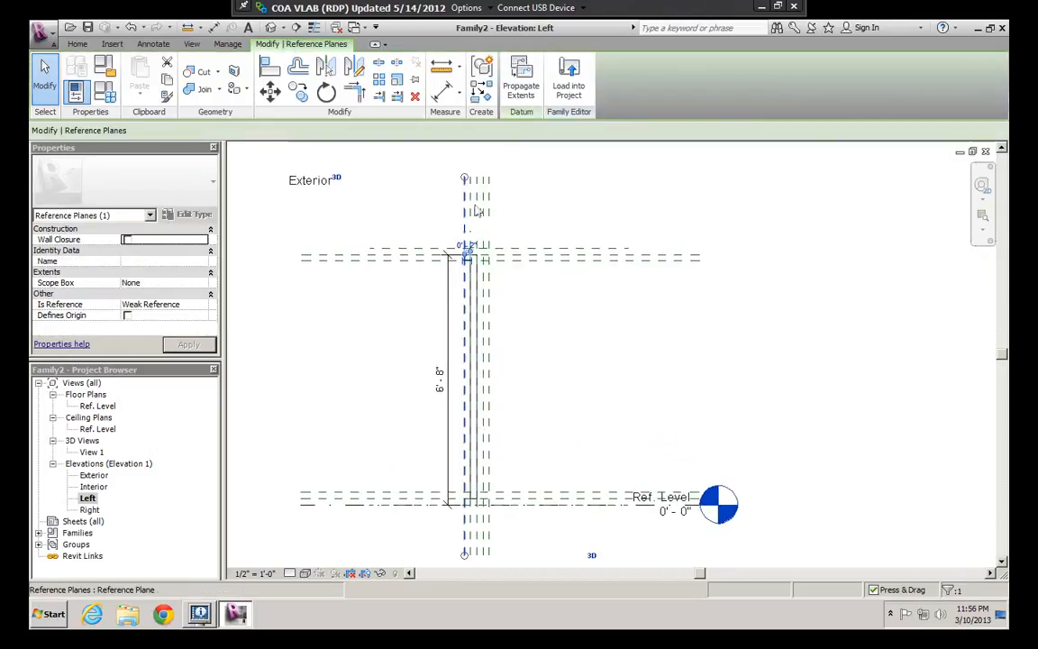
left_click(470, 205)
scroll(489, 250, "down", 1)
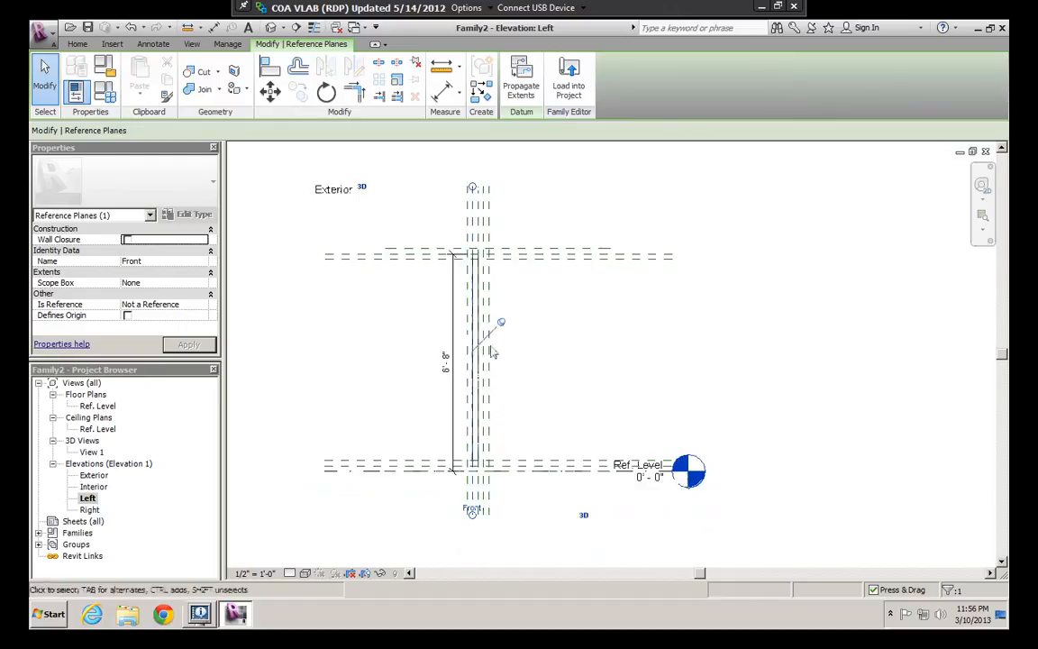
scroll(464, 194, "up", 2)
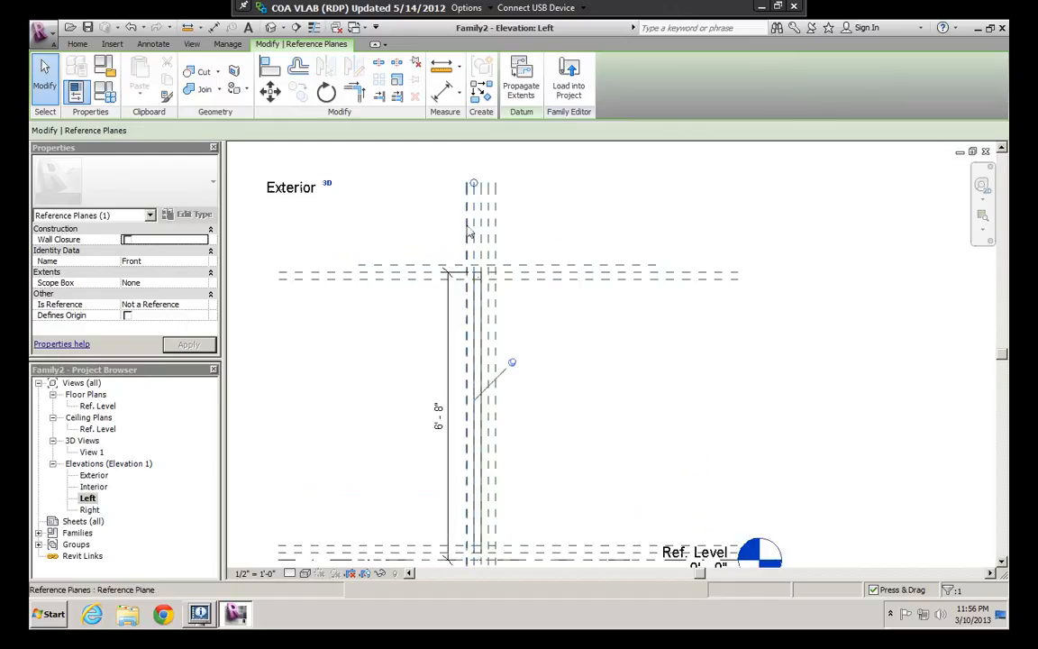
left_click(573, 311)
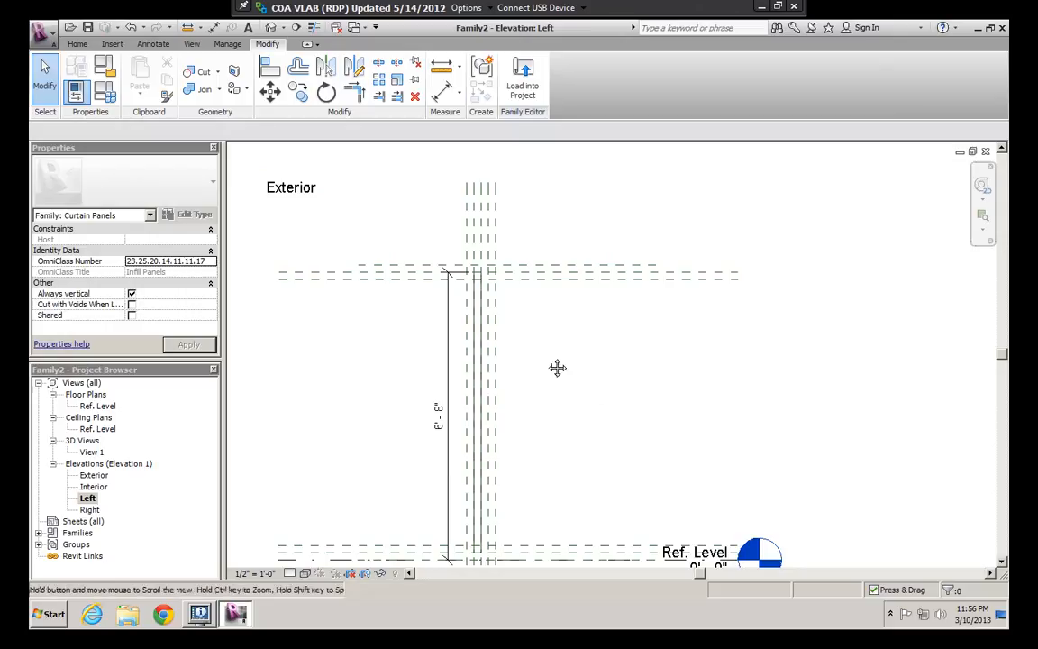
middle_click_drag(556, 366, 515, 310)
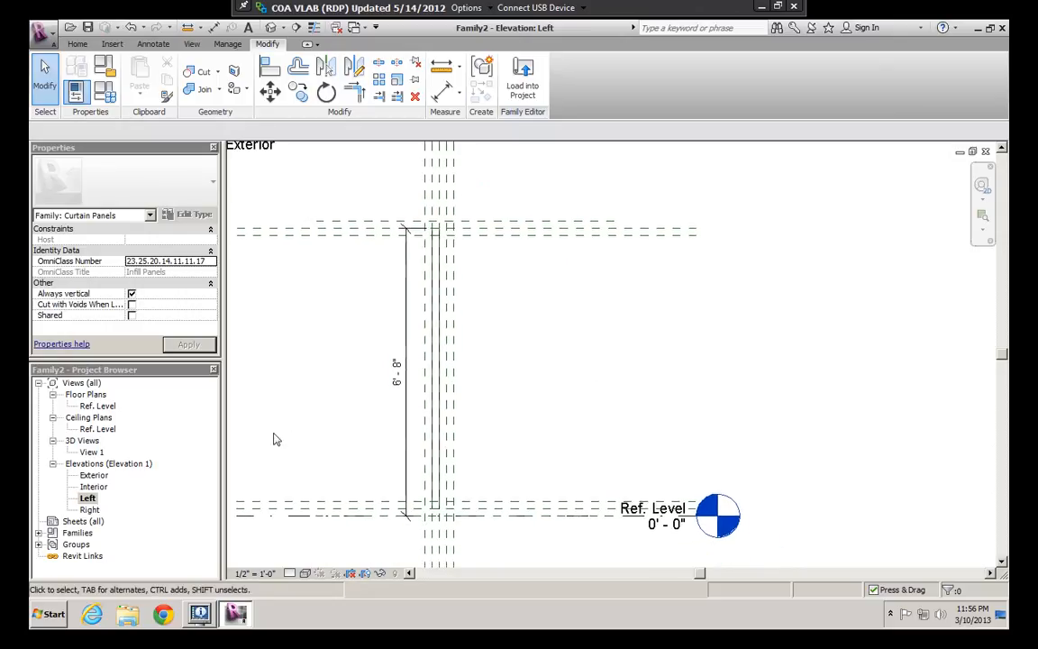
Step: In the Interior elevation, create an extrusion from a 1-inch-radius circle centred on the innermost reference plane intersection at the panel's upper-left corner
double_click(93, 487)
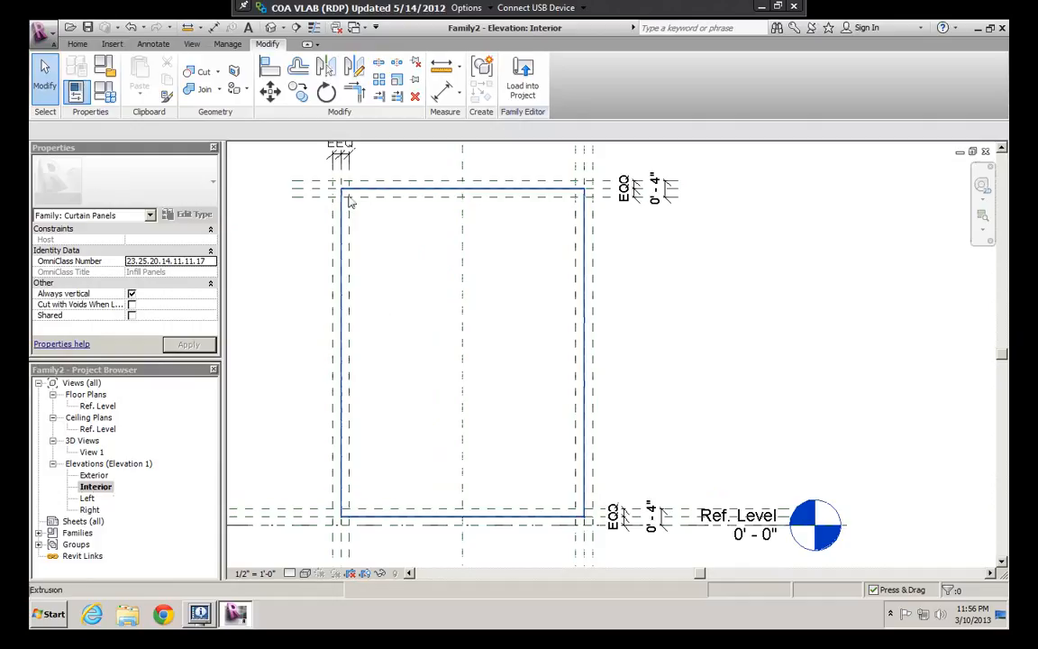
middle_click_drag(350, 198, 373, 219)
scroll(371, 214, "up", 3)
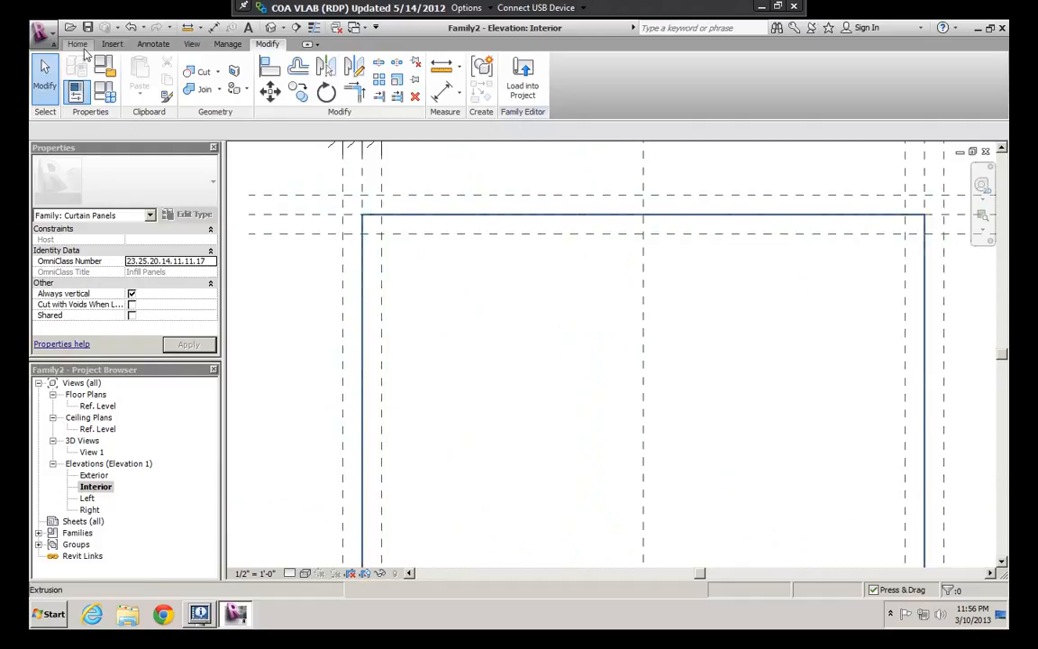
left_click(78, 45)
left_click(141, 79)
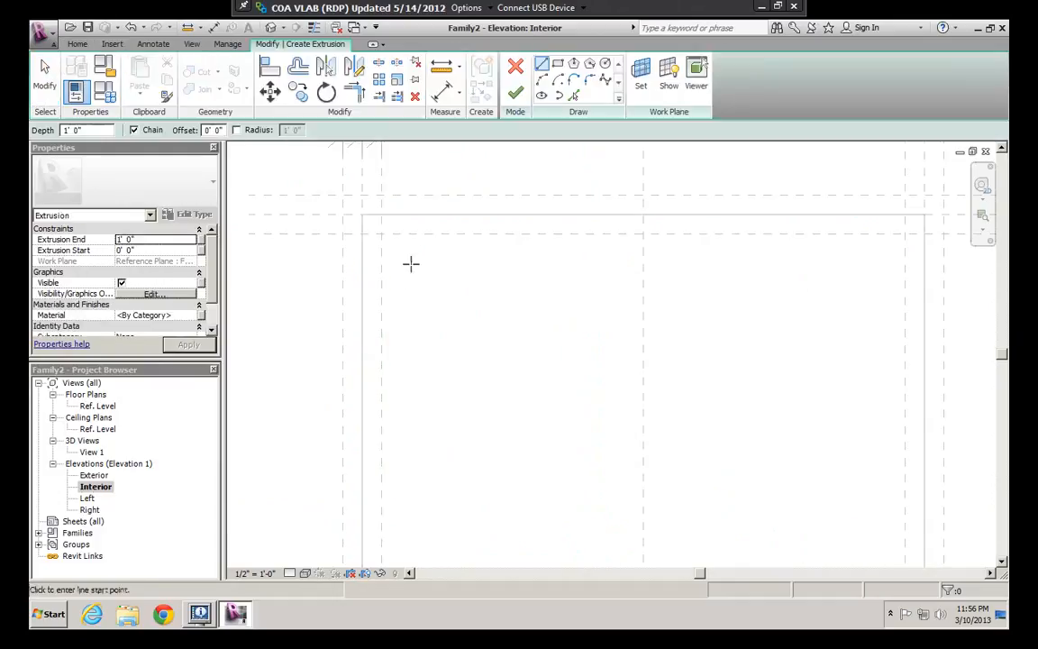
left_click(606, 65)
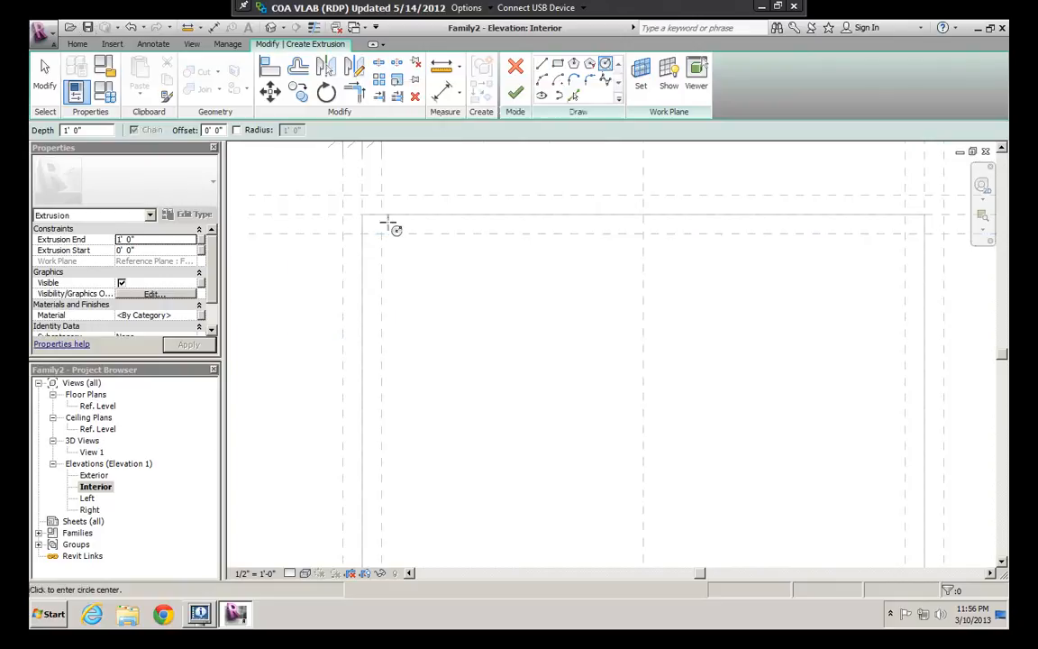
scroll(385, 223, "up", 3)
left_click(378, 243)
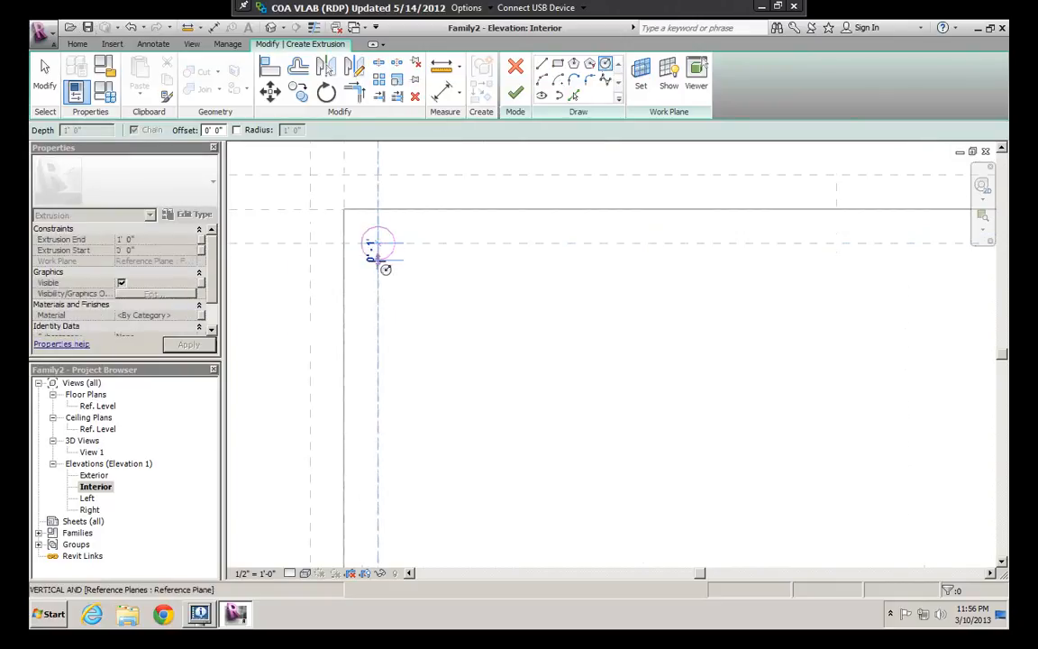
left_click(384, 269)
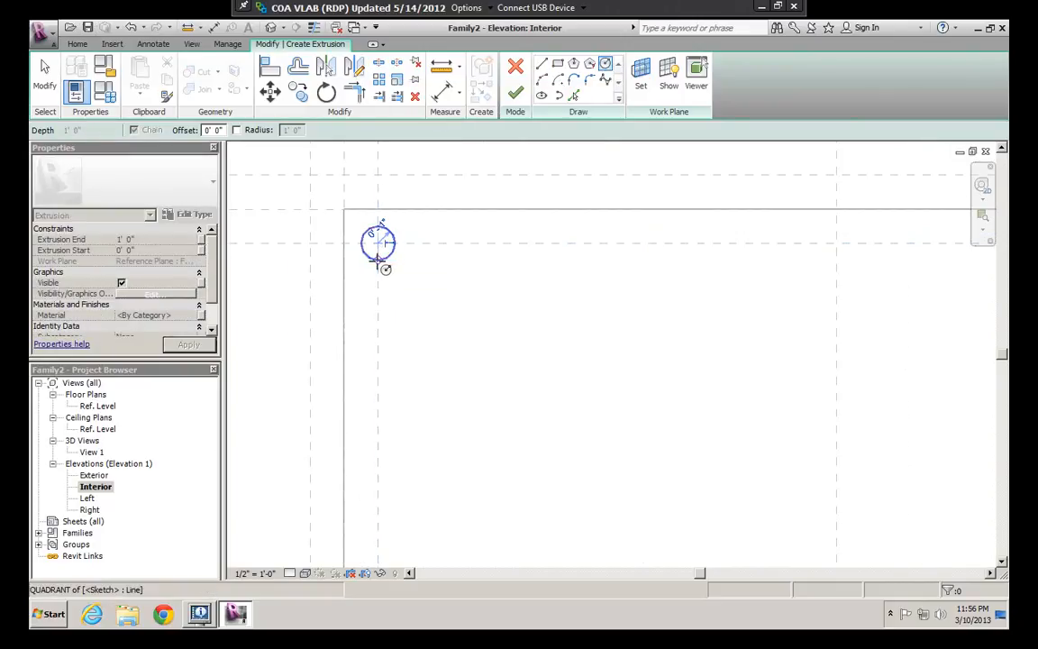
left_click(516, 95)
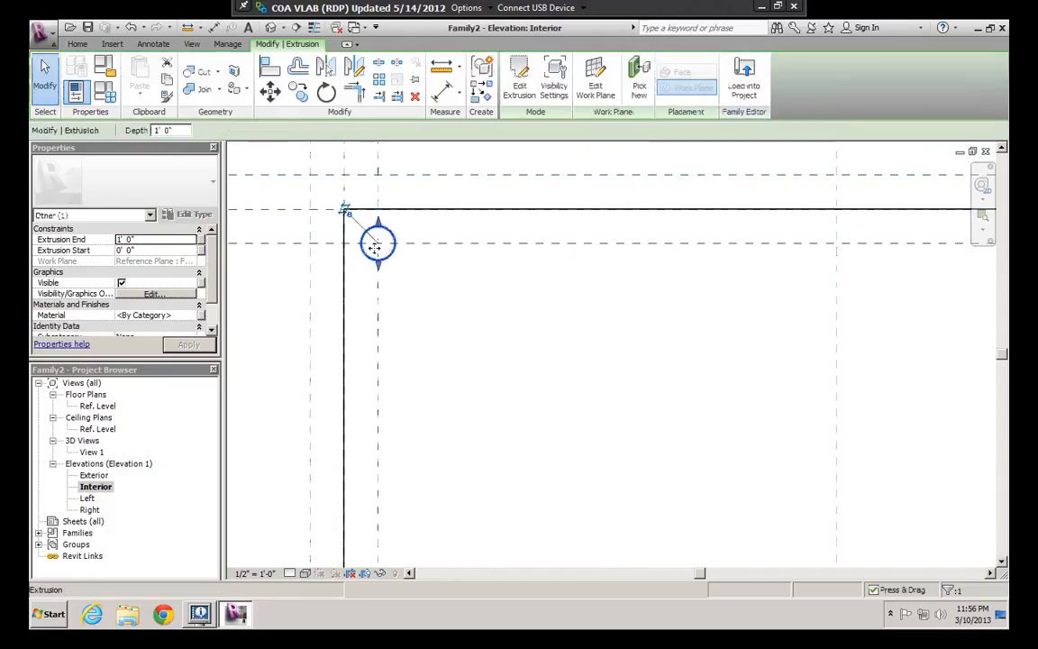
scroll(415, 227, "down", 4)
left_click(407, 226)
Step: In the Left elevation, stretch the circular extrusion's exterior end to the exterior-side reference plane, giving an extrusion start of -2 inches
scroll(376, 198, "up", 3)
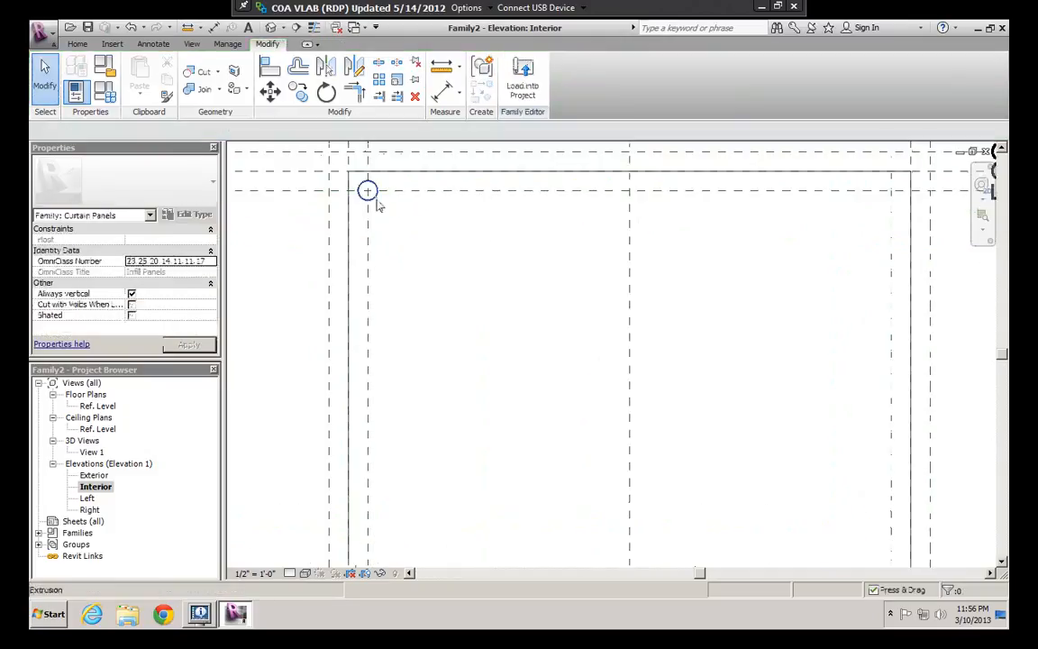
left_click(376, 197)
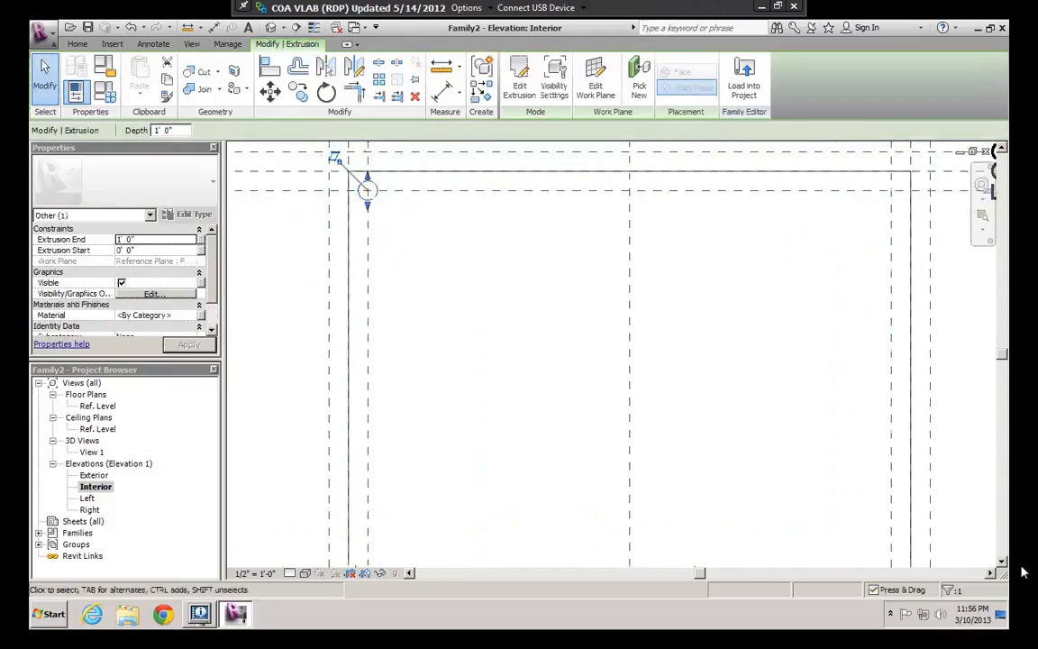
scroll(423, 218, "down", 2)
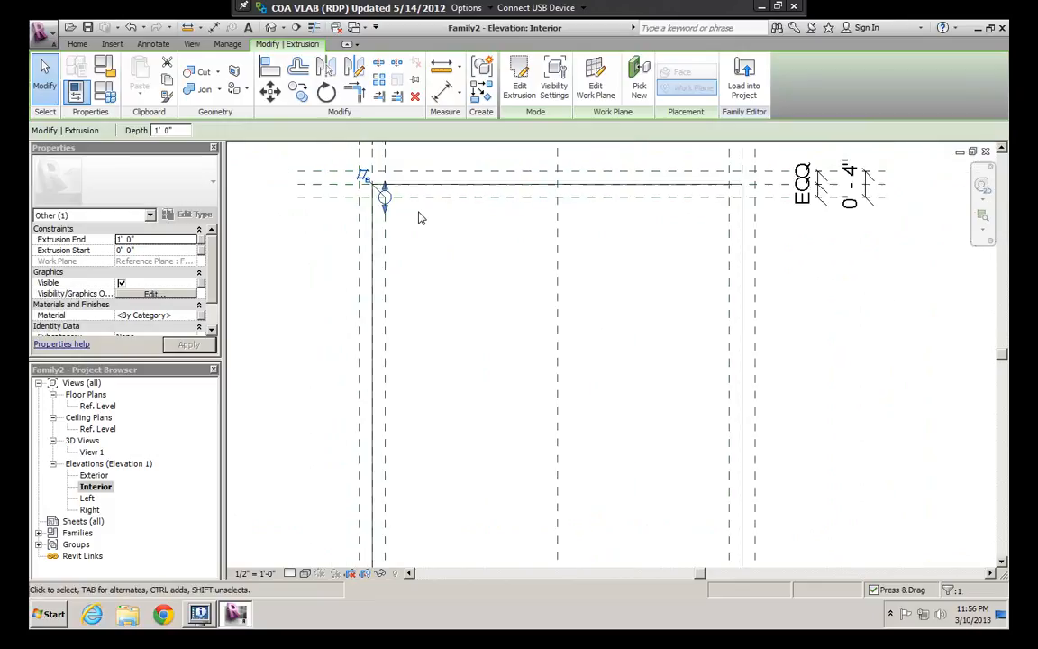
scroll(532, 215, "down", 1)
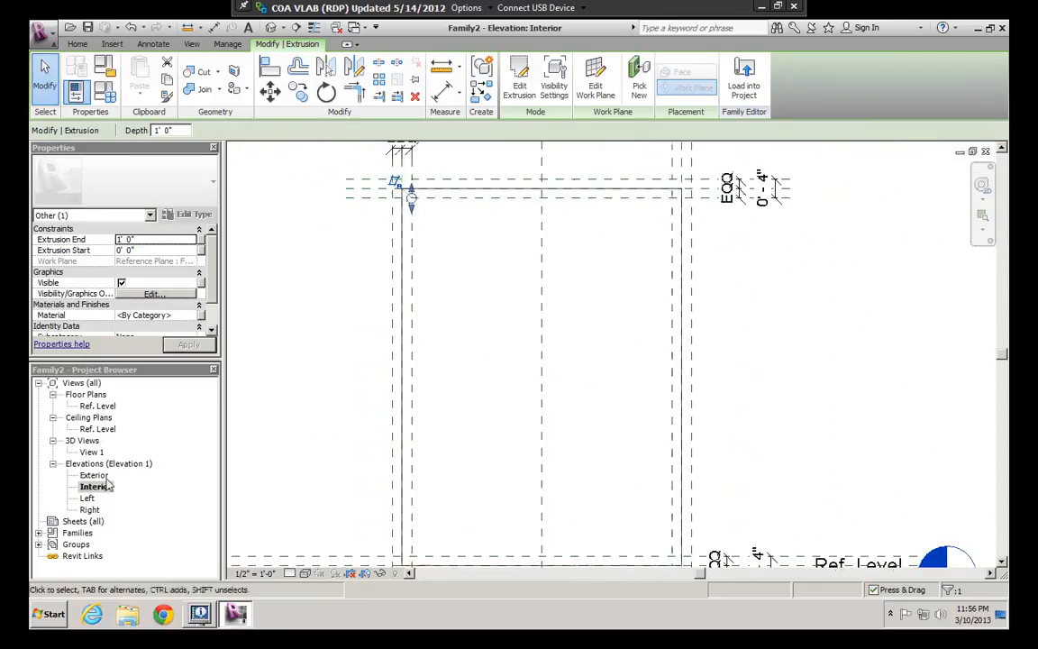
double_click(87, 498)
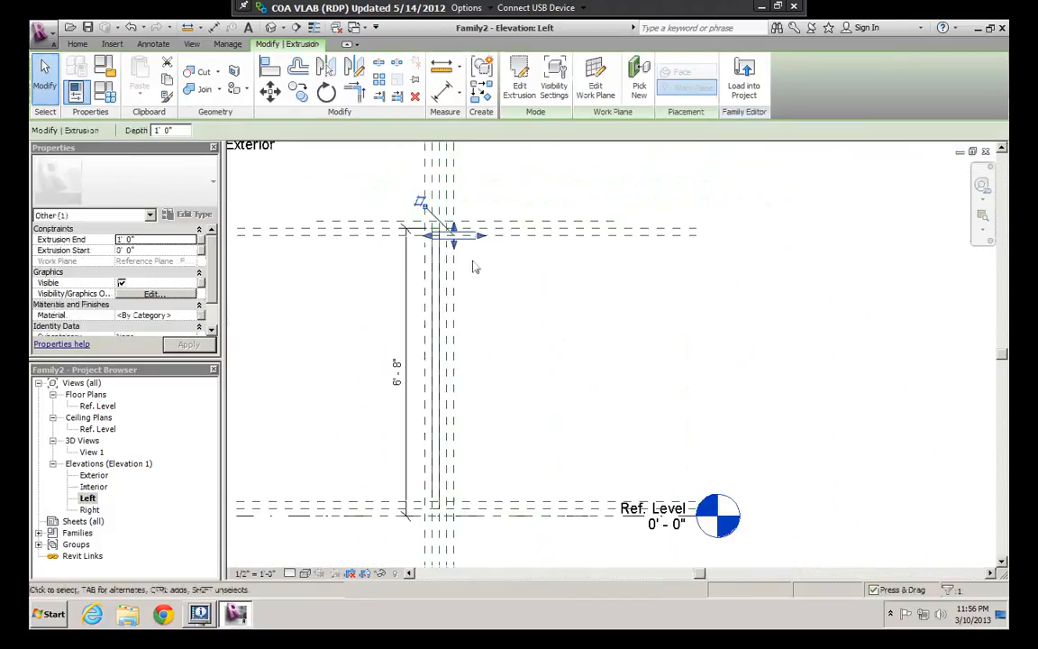
middle_click_drag(476, 261, 525, 242)
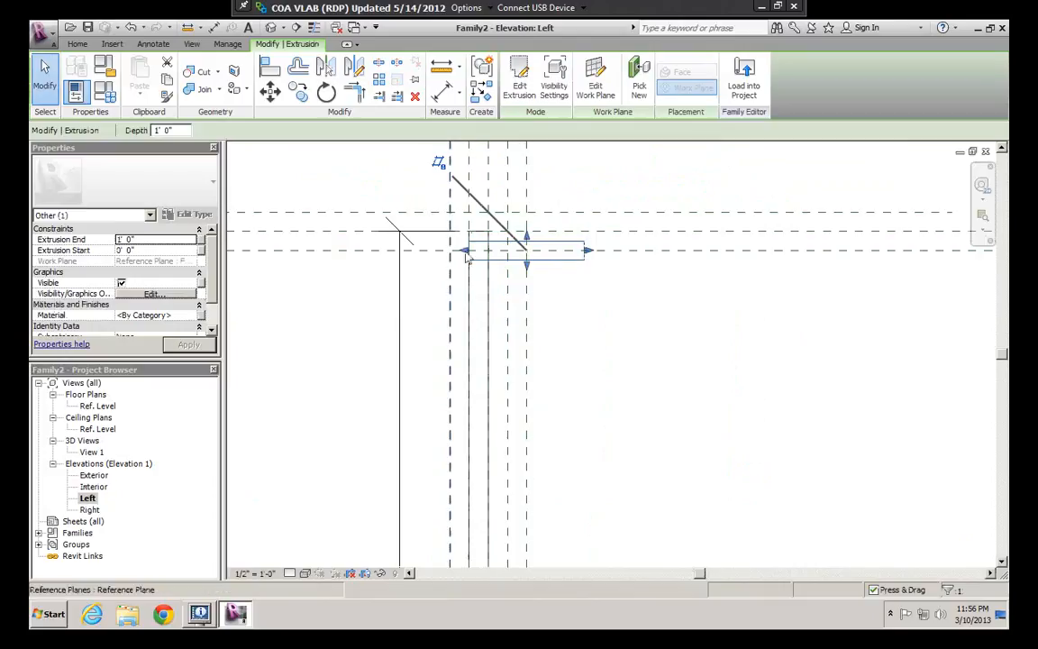
scroll(458, 254, "down", 1)
scroll(465, 239, "up", 3)
left_click_drag(459, 261, 441, 262)
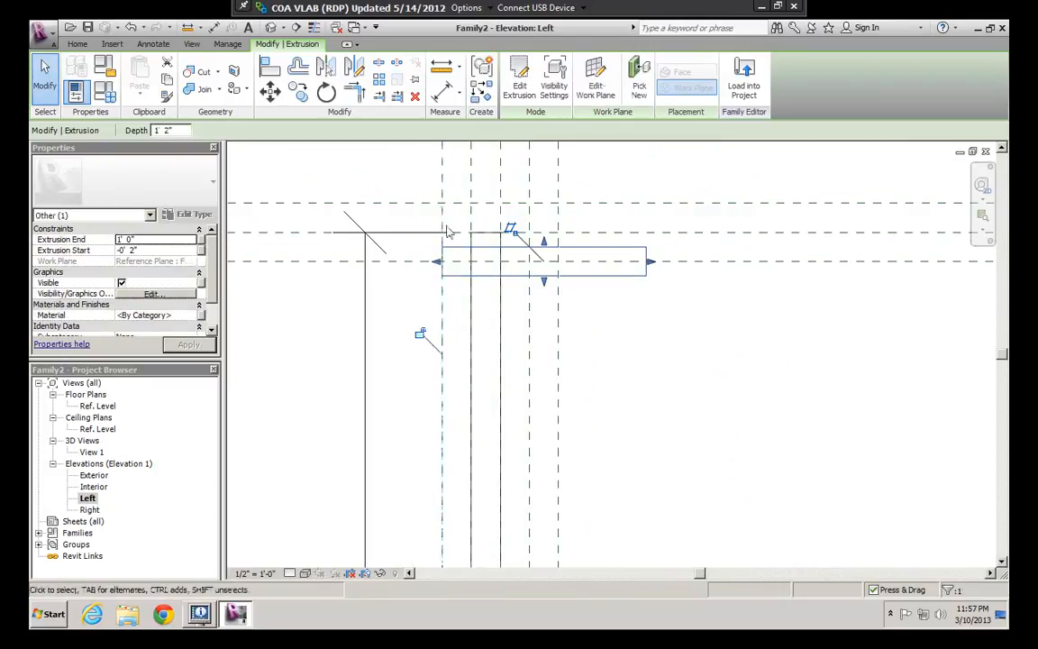
Step: Shorten the circular extrusion's interior end to the farthest interior-side reference plane, giving an extrusion end of 6 inches
left_click_drag(651, 262, 560, 262)
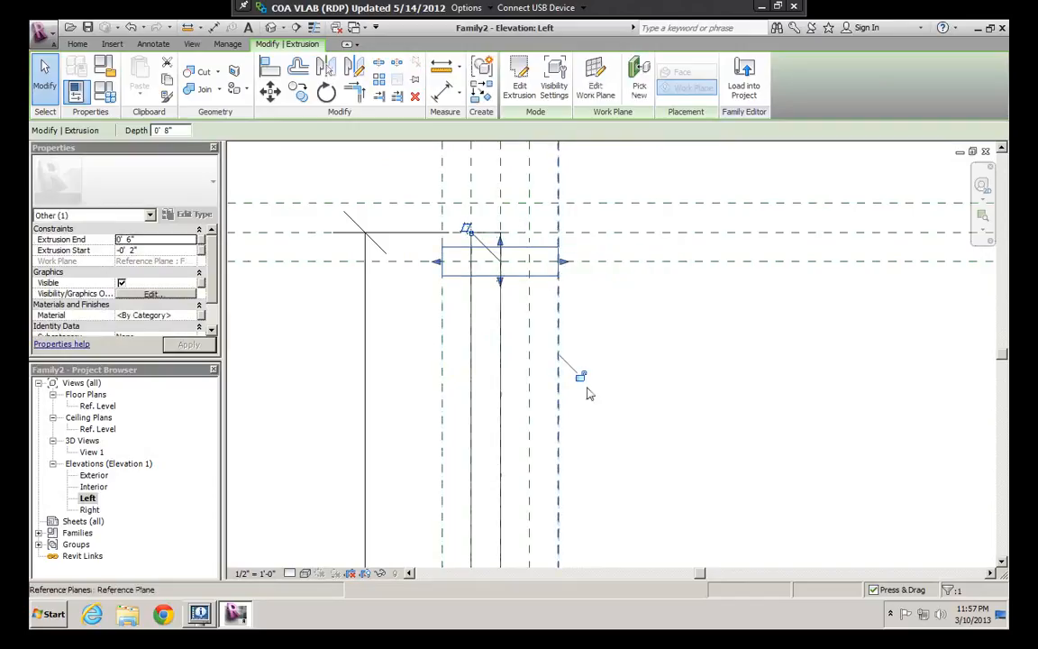
scroll(574, 278, "down", 3)
scroll(510, 286, "down", 2)
left_click(589, 309)
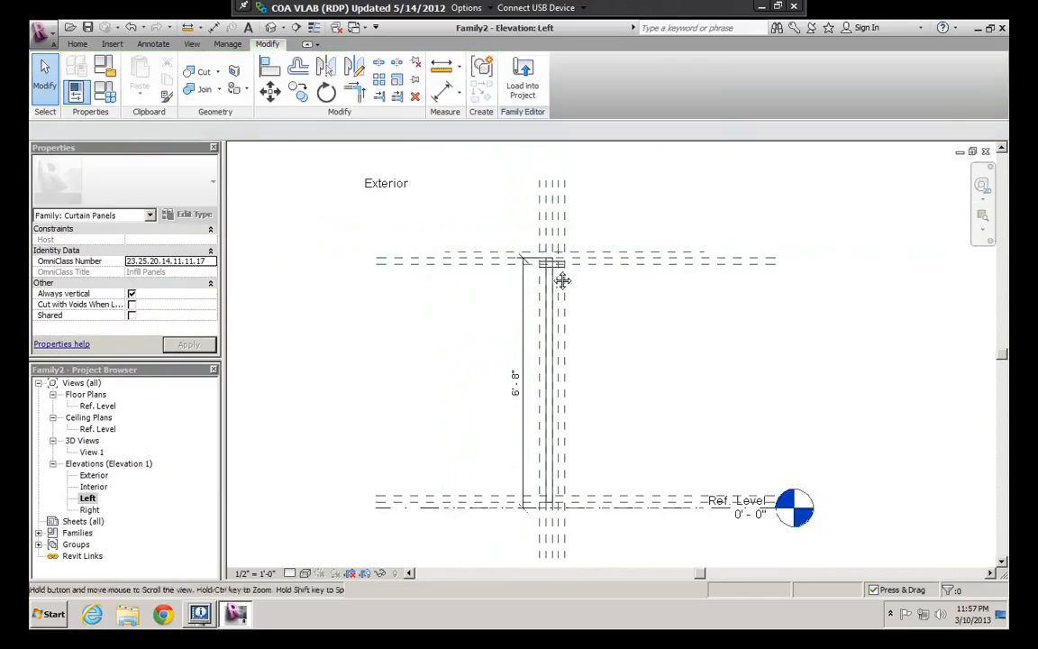
Step: Check the circular extrusion's extents against the outer reference planes in the Left elevation, and switch to the Interior elevation
scroll(522, 236, "up", 2)
scroll(521, 232, "down", 2)
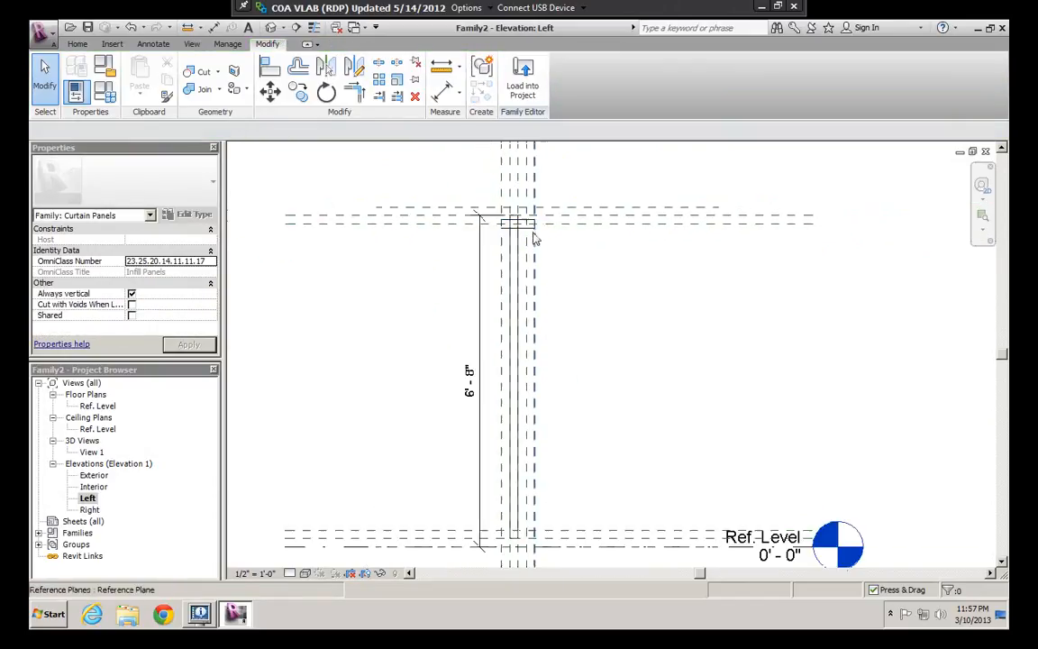
scroll(526, 233, "up", 3)
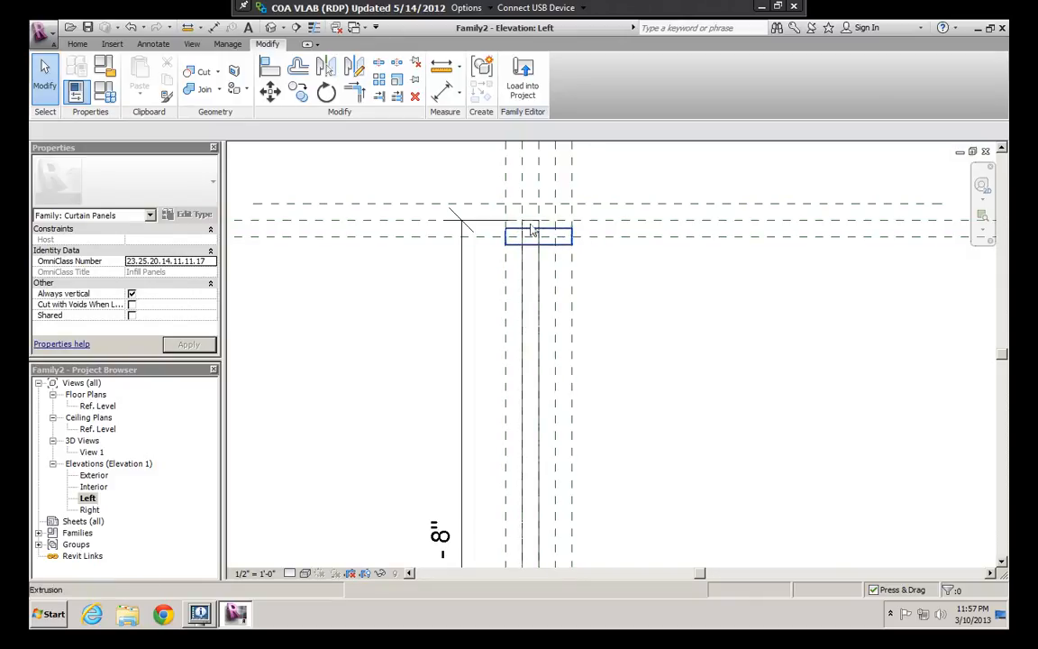
left_click(554, 235)
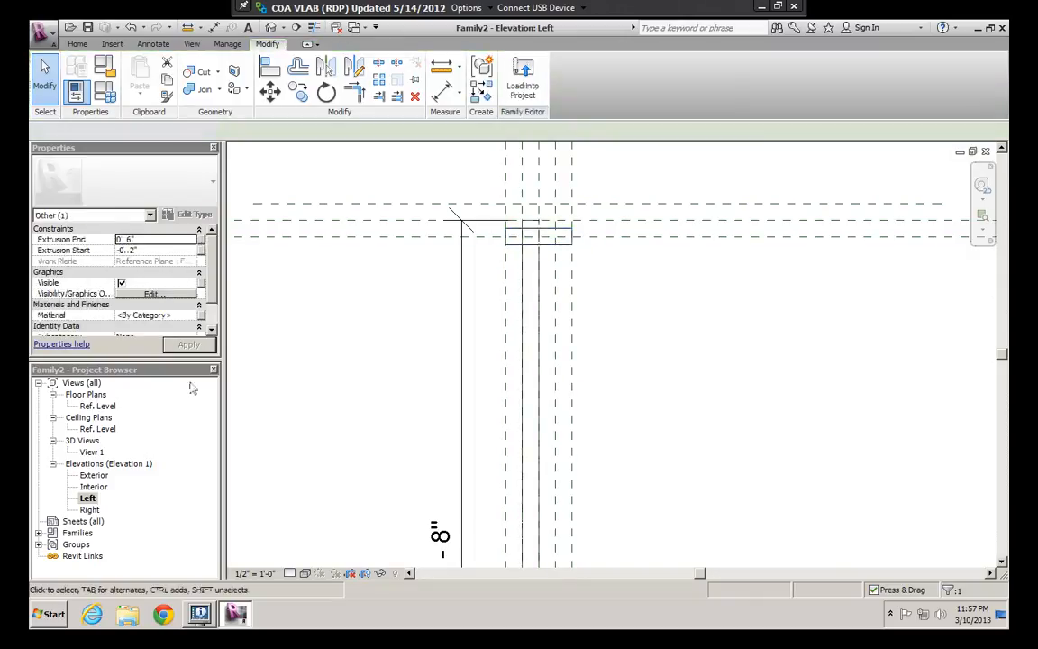
key("Escape")
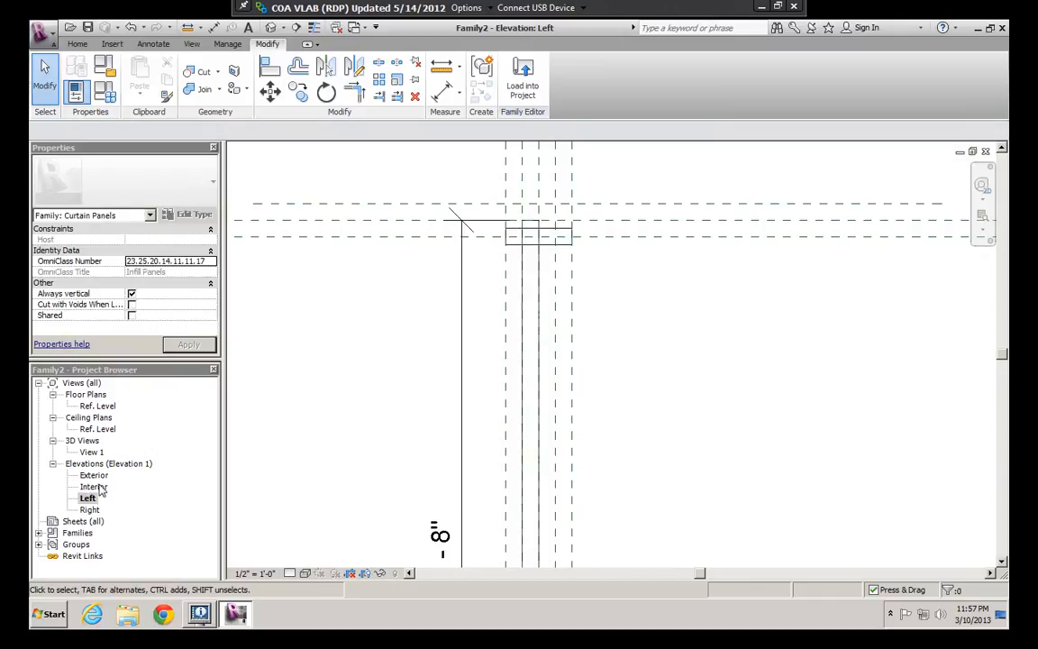
double_click(93, 486)
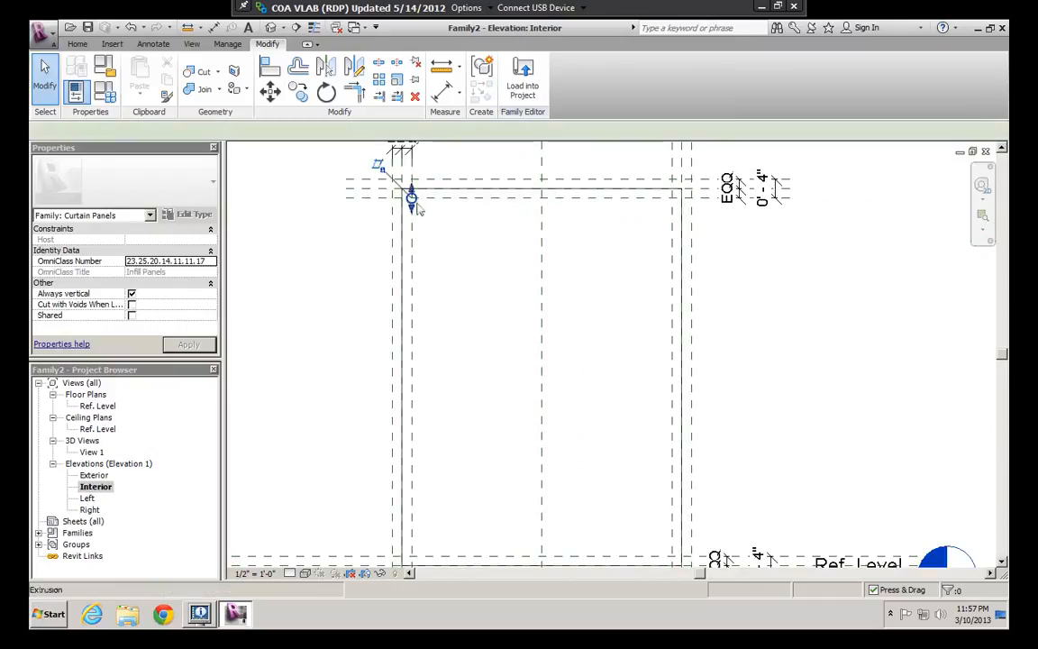
Step: Try to mirror the upper-left circular extrusion about a vertical axis drawn down the panel's centre
left_click(418, 209)
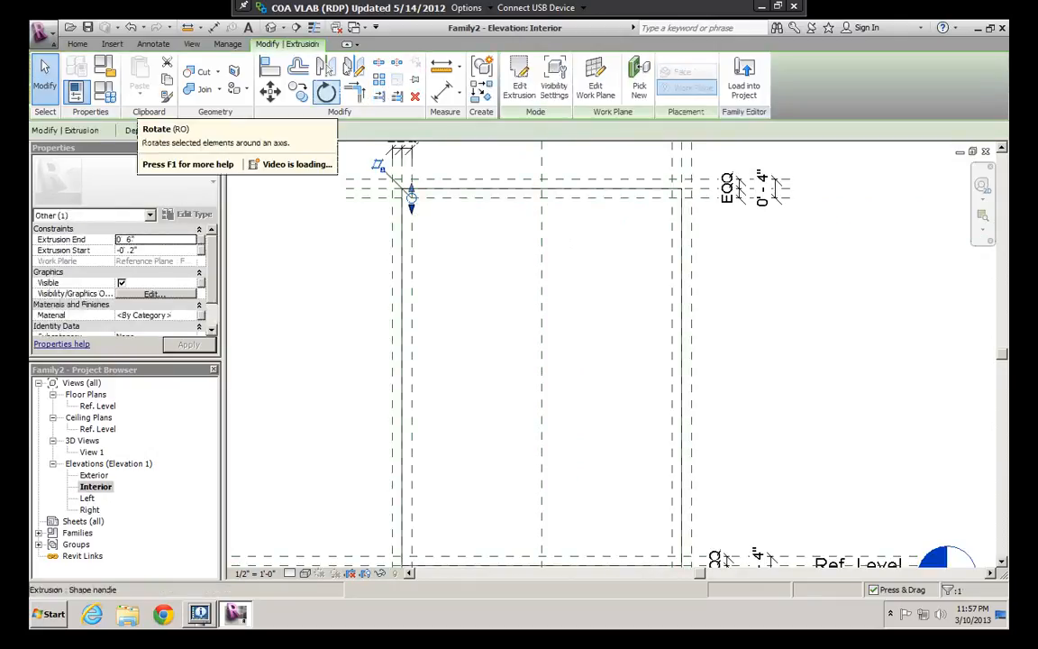
left_click(325, 90)
left_click(547, 200)
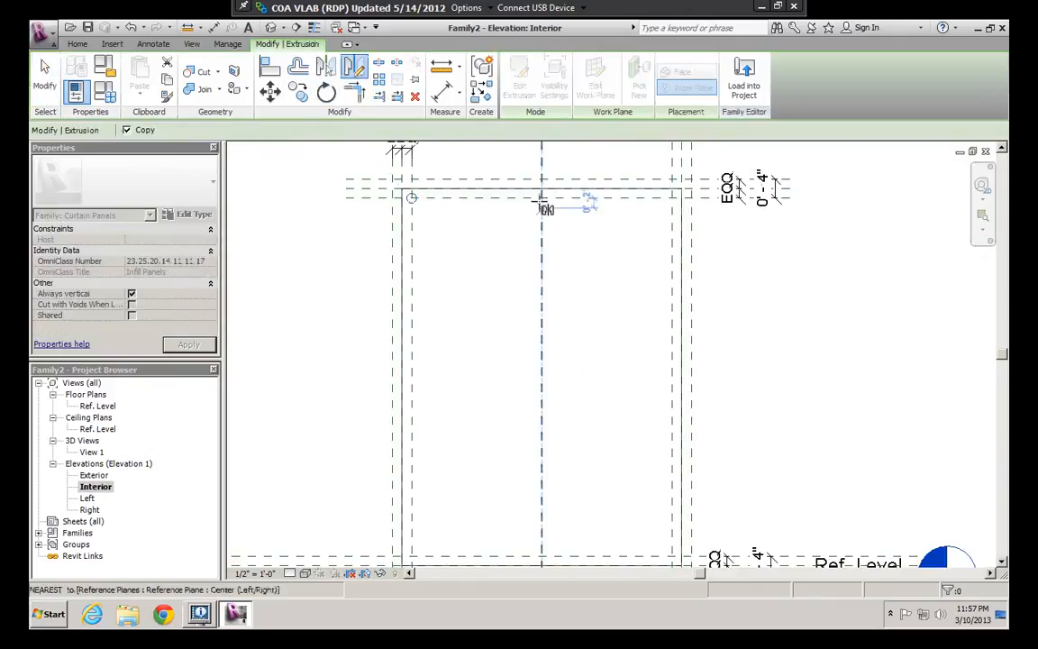
left_click(549, 286)
key("ctrl+z")
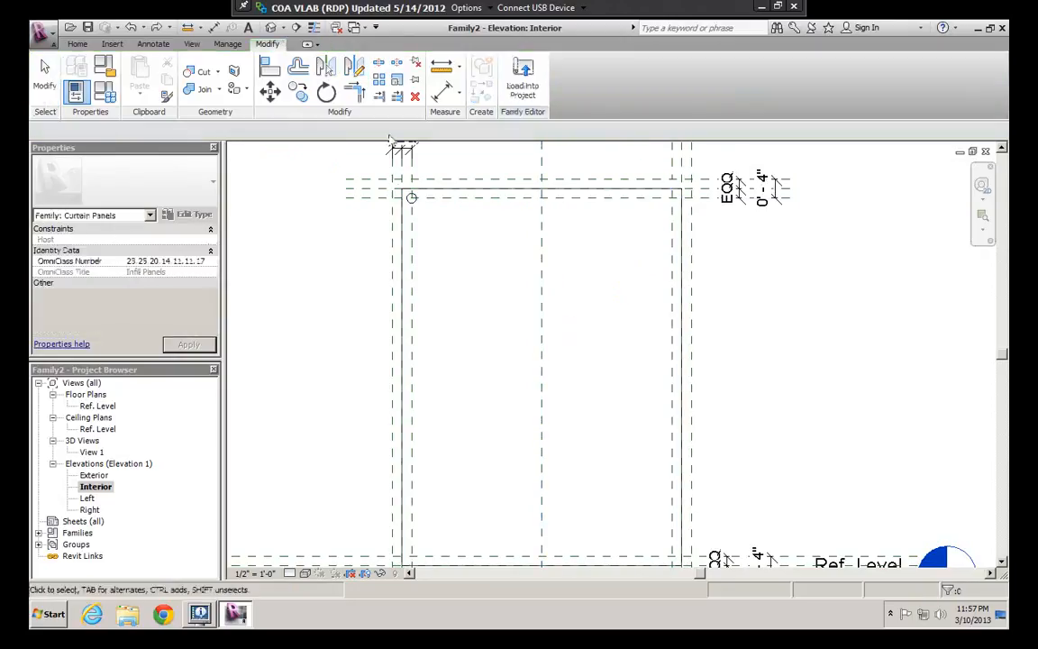
Step: Mirror a copy of the upper-left circular extrusion across the Center (Left/Right) reference plane to the panel's upper-right corner
left_click(409, 203)
key("d")
key("m")
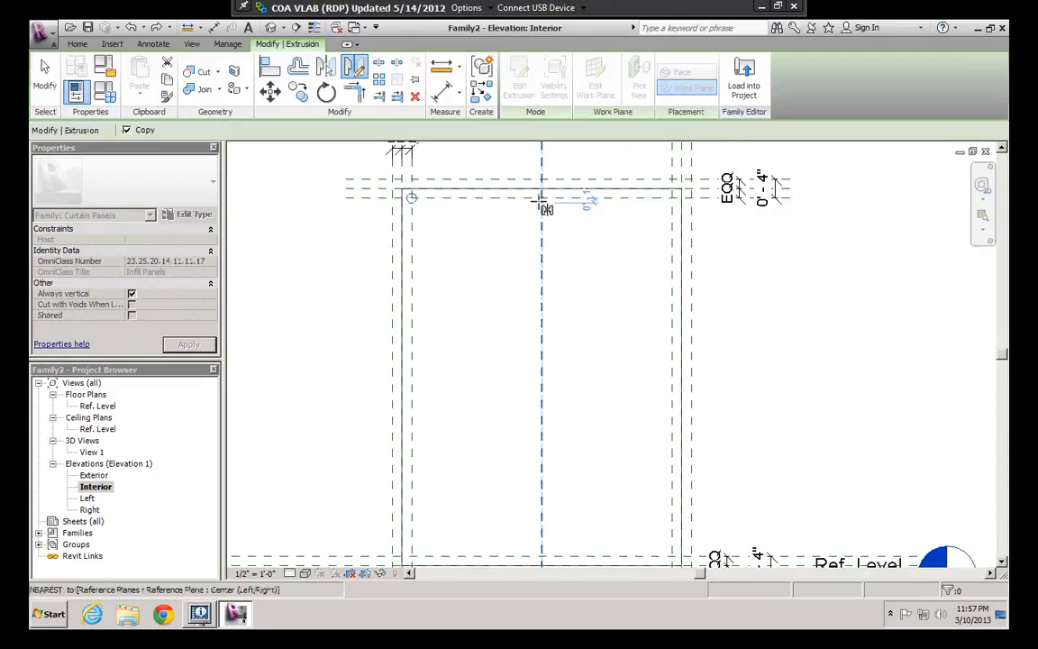
left_click(541, 198)
left_click(538, 311)
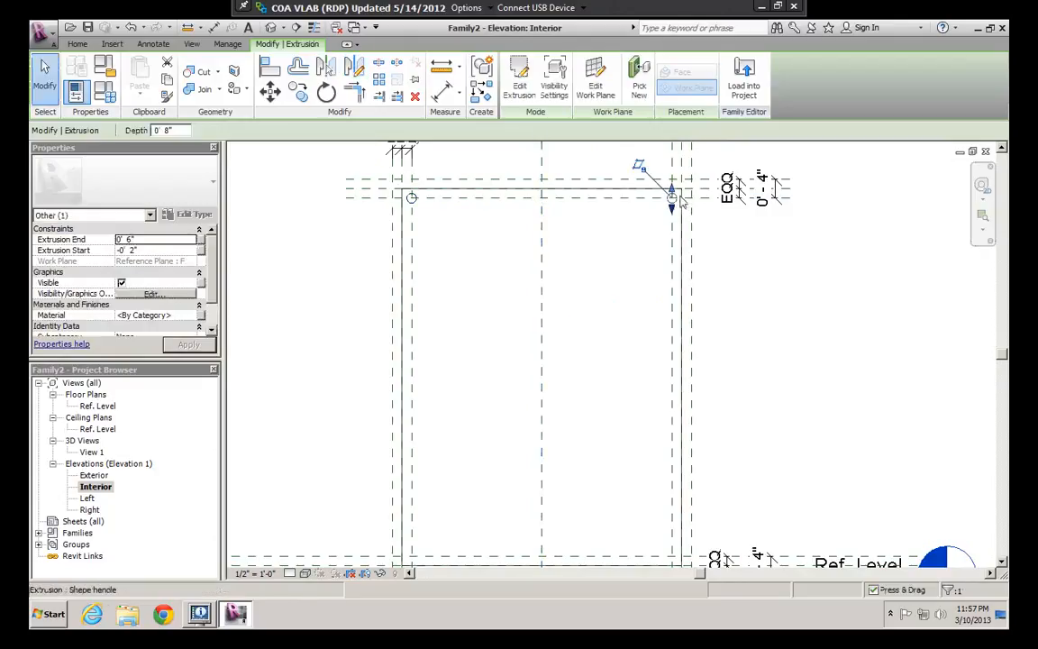
key("Escape")
Step: Mirror copies of both upper circular extrusions about a horizontal axis drawn between the midpoints of the panel's side edges
left_click(412, 200)
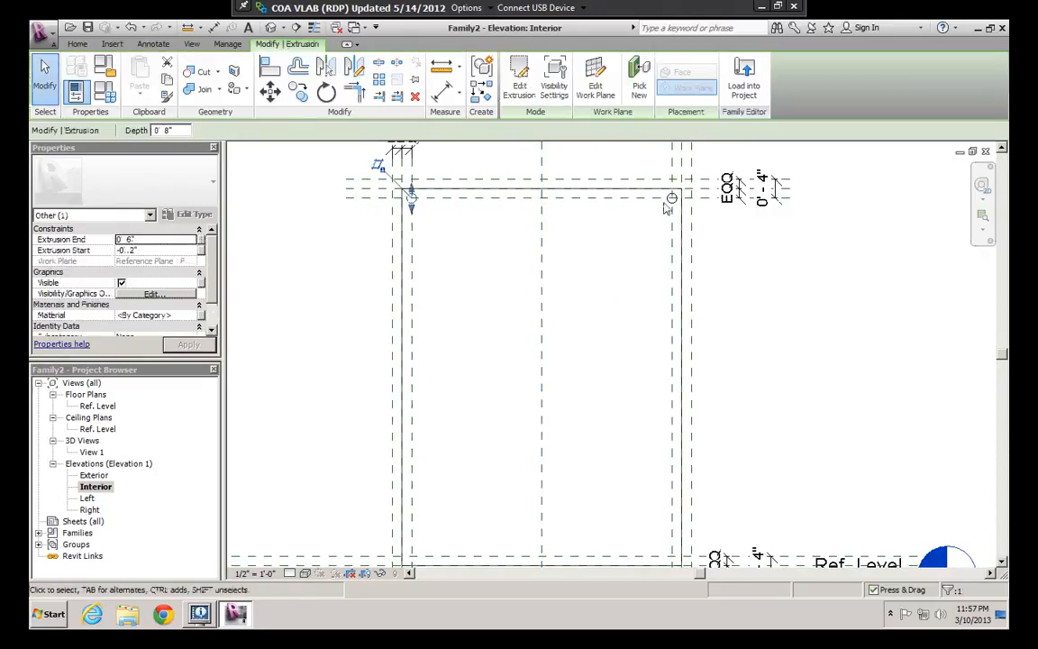
left_click(668, 207, "ctrl")
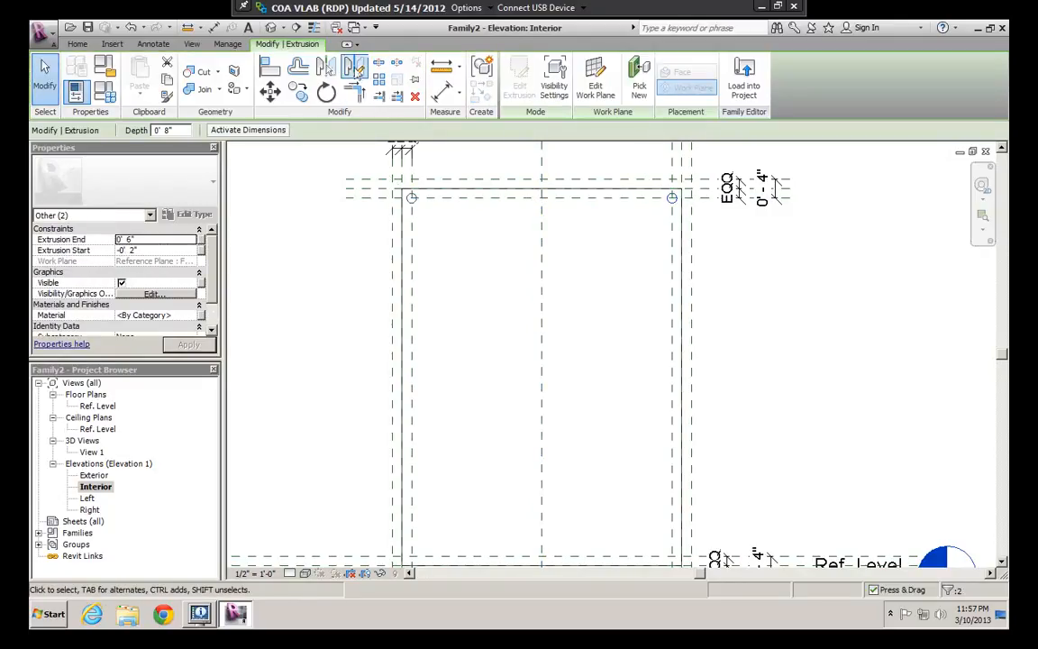
left_click(355, 70)
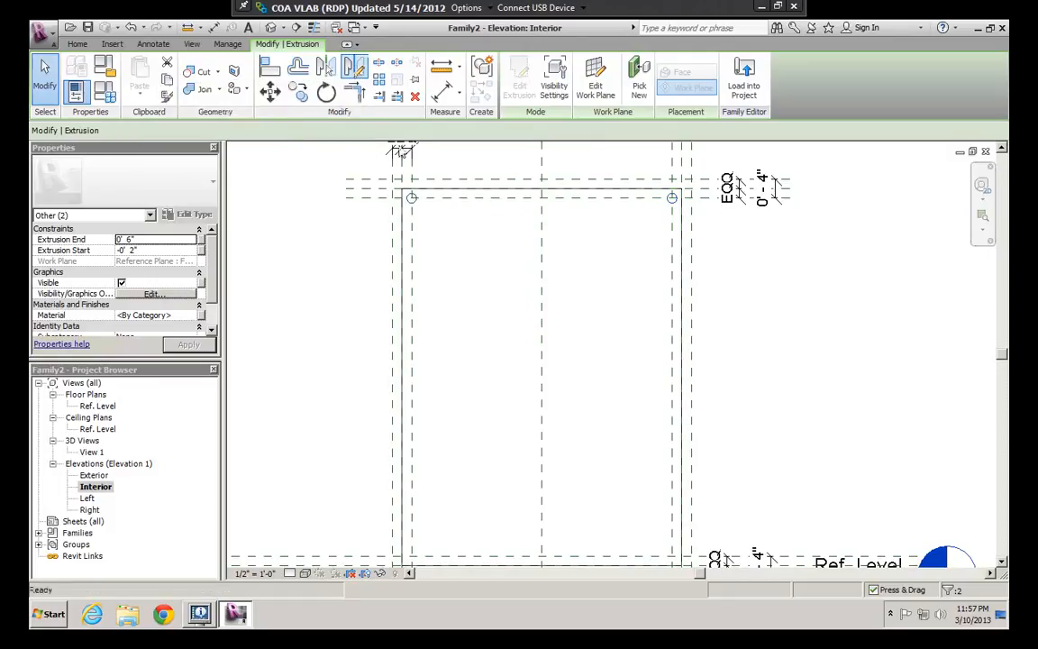
left_click(403, 377)
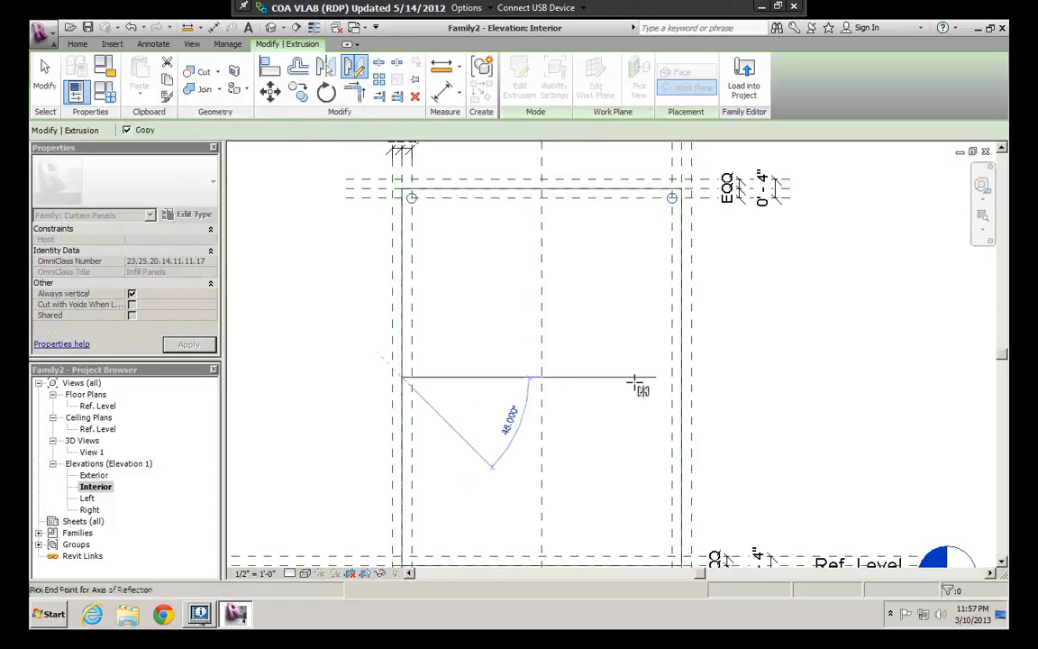
left_click(682, 378)
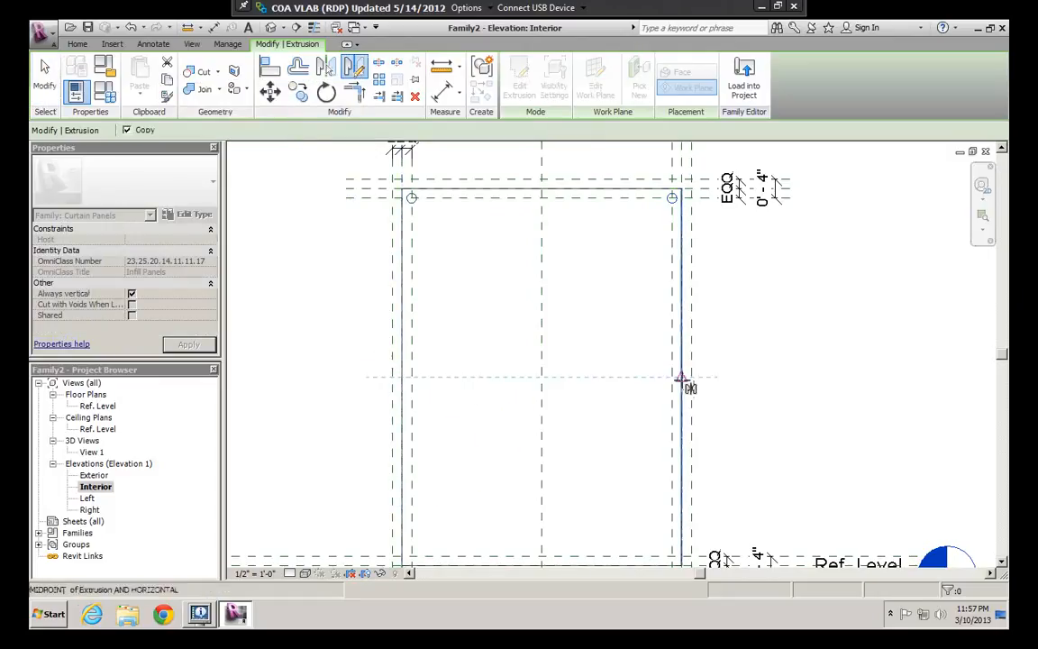
left_click(549, 346)
Step: Flex the panel by shifting the Right, Top and left-side reference planes to test whether the corner extrusions follow
scroll(548, 343, "down", 1)
middle_click_drag(654, 270, 597, 268)
scroll(690, 317, "down", 3)
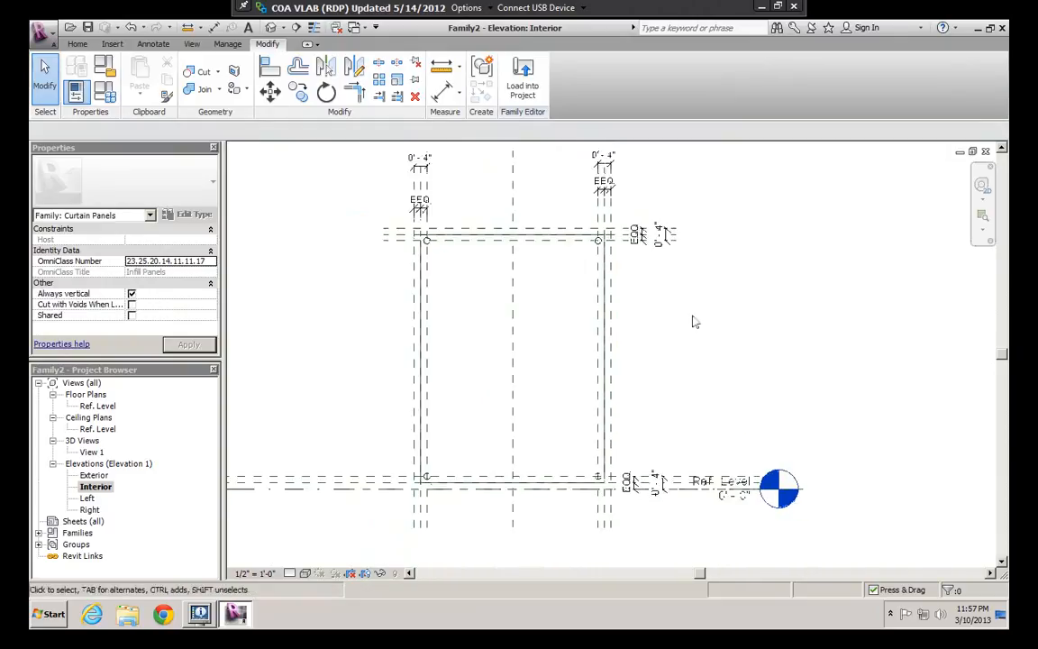
middle_click_drag(659, 319, 623, 341)
scroll(601, 300, "up", 3)
middle_click_drag(601, 300, 581, 262)
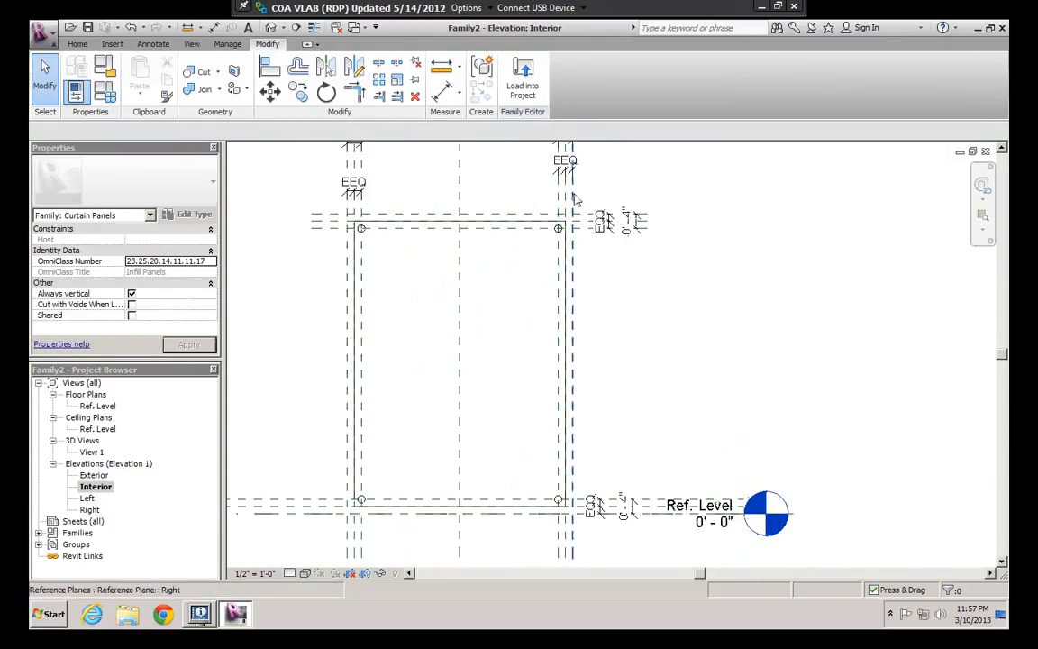
left_click_drag(573, 198, 547, 291)
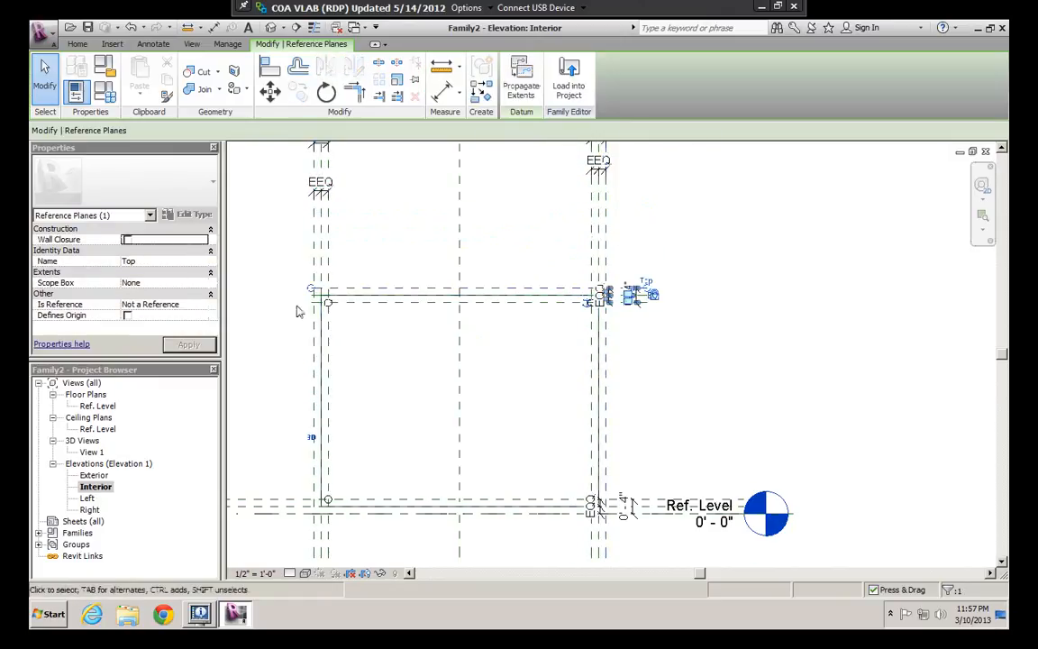
left_click_drag(314, 270, 368, 260)
scroll(484, 292, "down", 3)
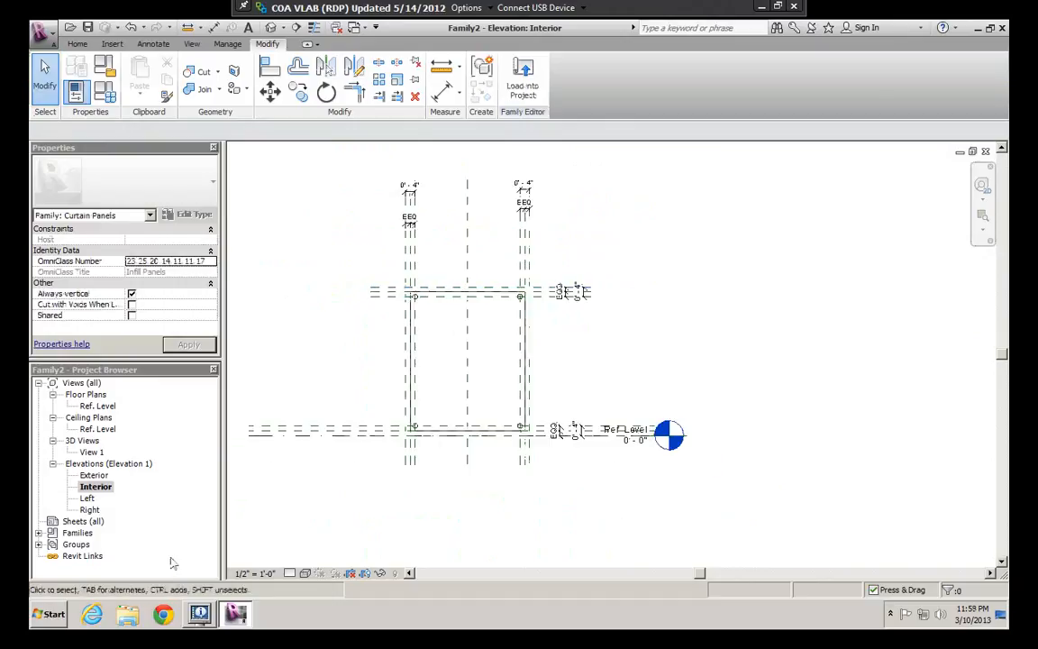
Step: Set the Interior elevation's visual style to Shaded and the 3D View 1's to Consistent Colors to inspect the panel
left_click(305, 573)
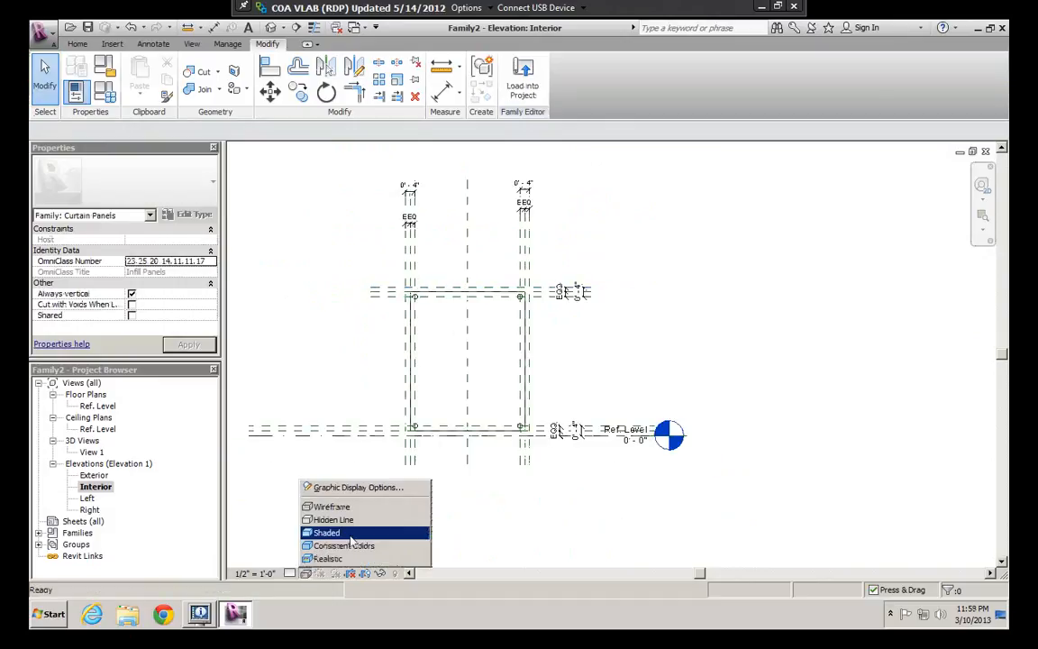
left_click(351, 535)
double_click(93, 452)
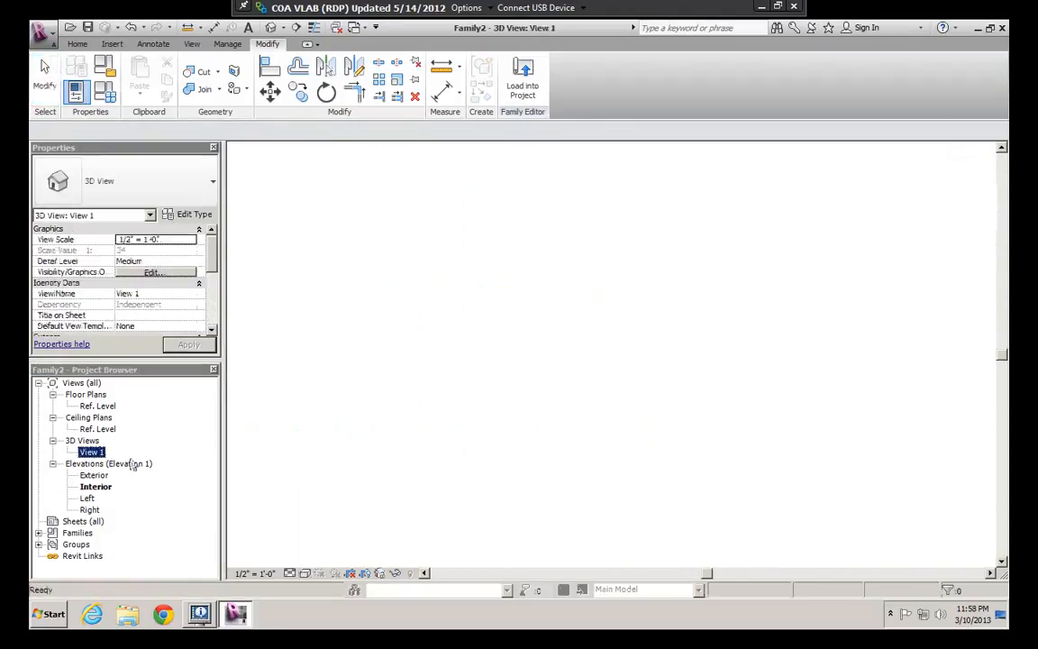
left_click(305, 573)
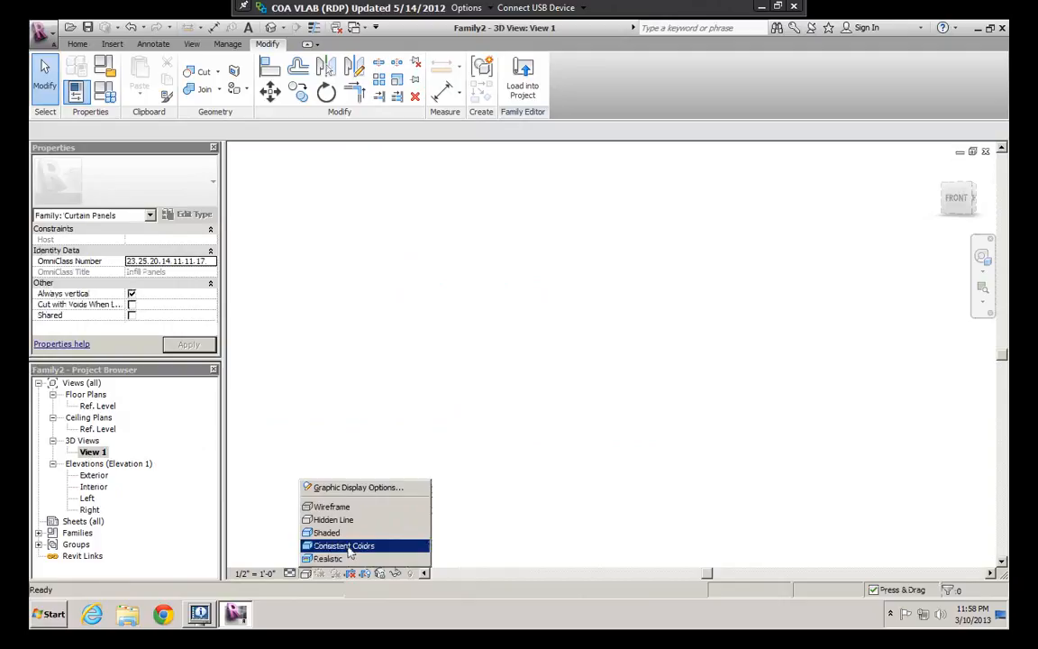
left_click(342, 544)
middle_click_drag(475, 358, 651, 345, "shift")
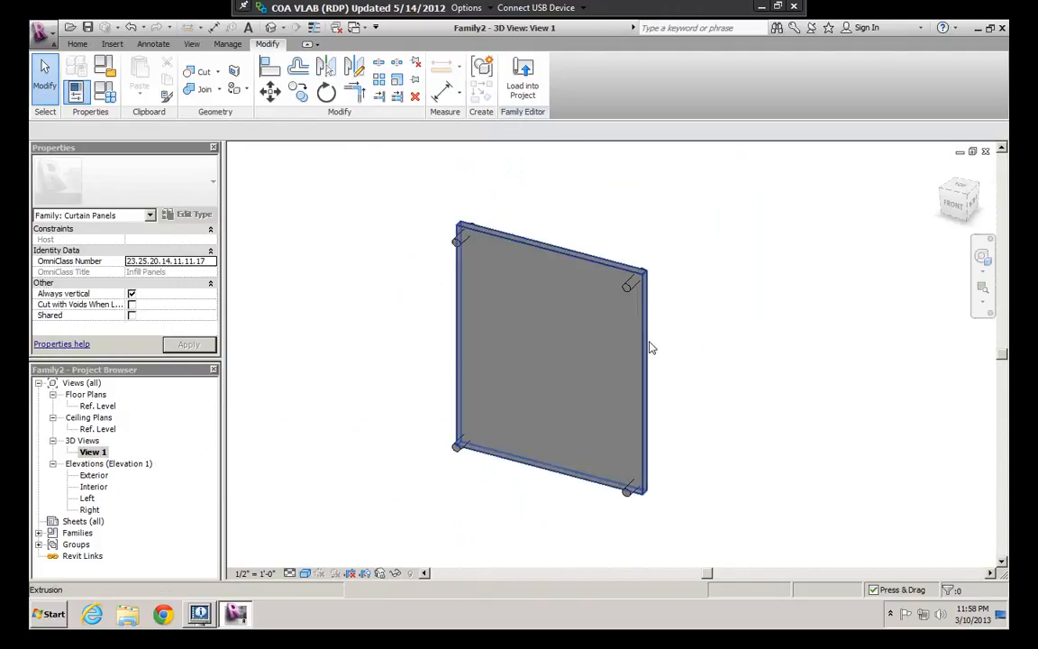
middle_click_drag(687, 413, 475, 362, "shift")
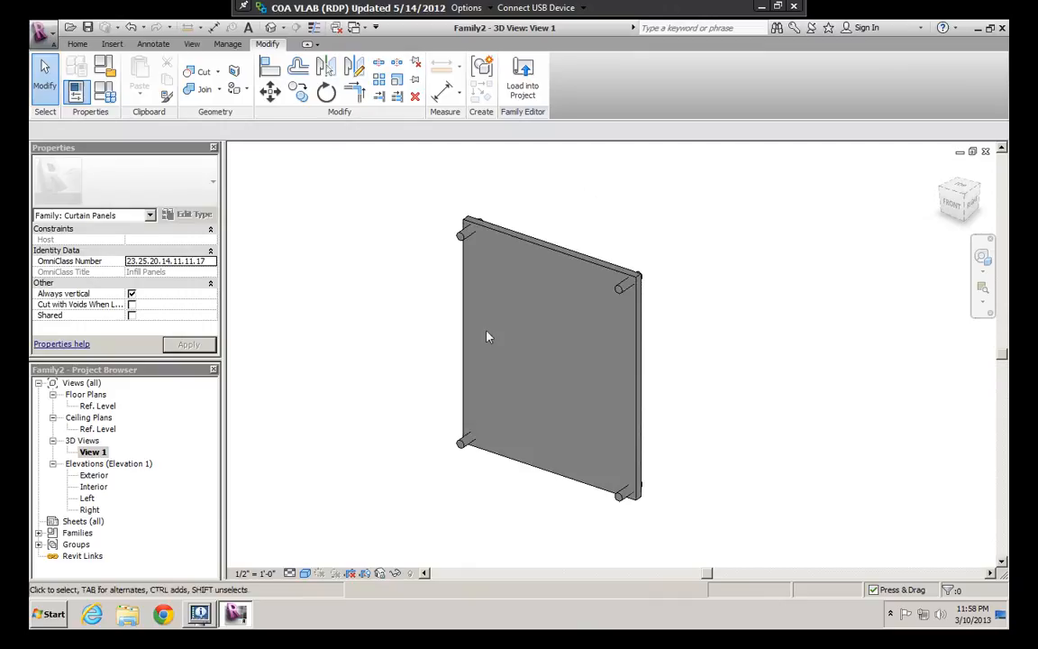
middle_click_drag(712, 339, 553, 217, "shift")
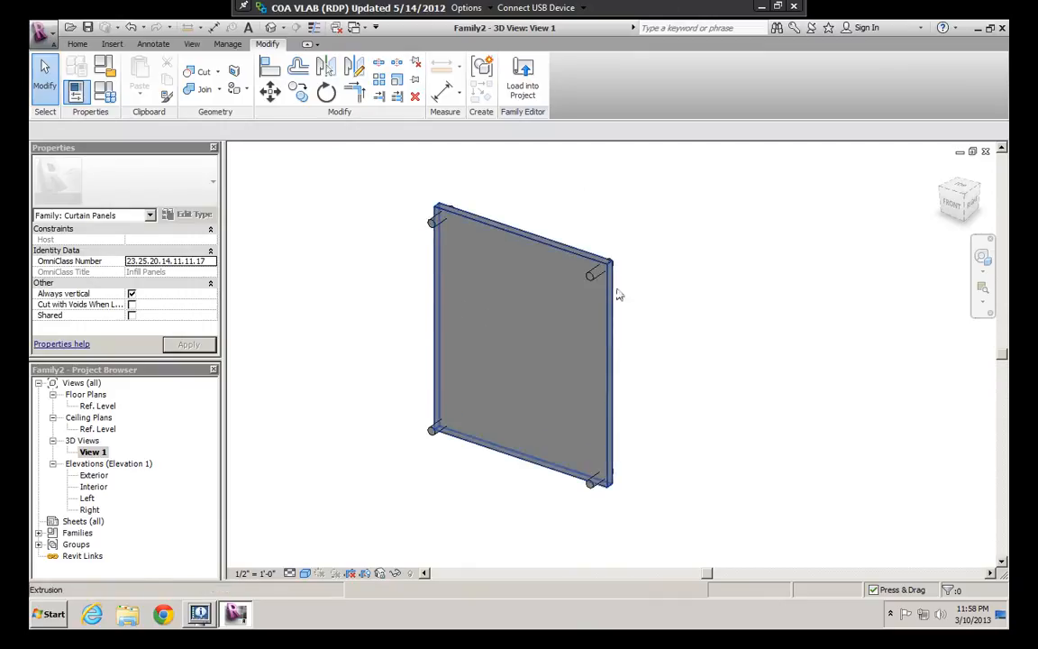
middle_click_drag(588, 284, 514, 250, "shift")
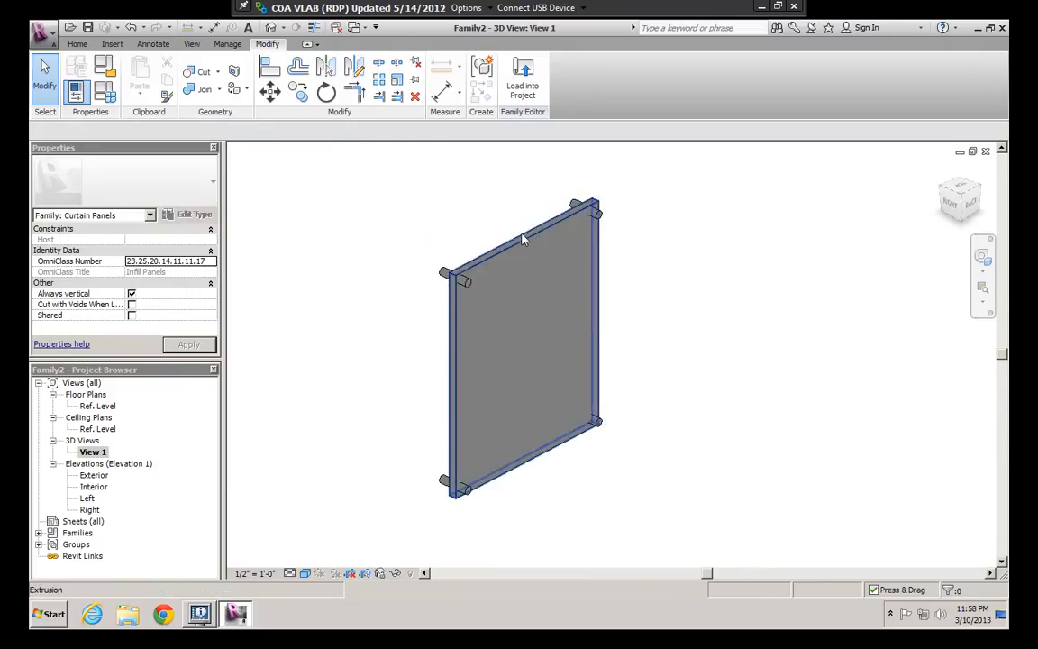
Step: Associate the panel extrusion's material with a new type-based family parameter named glass_material
left_click(469, 280)
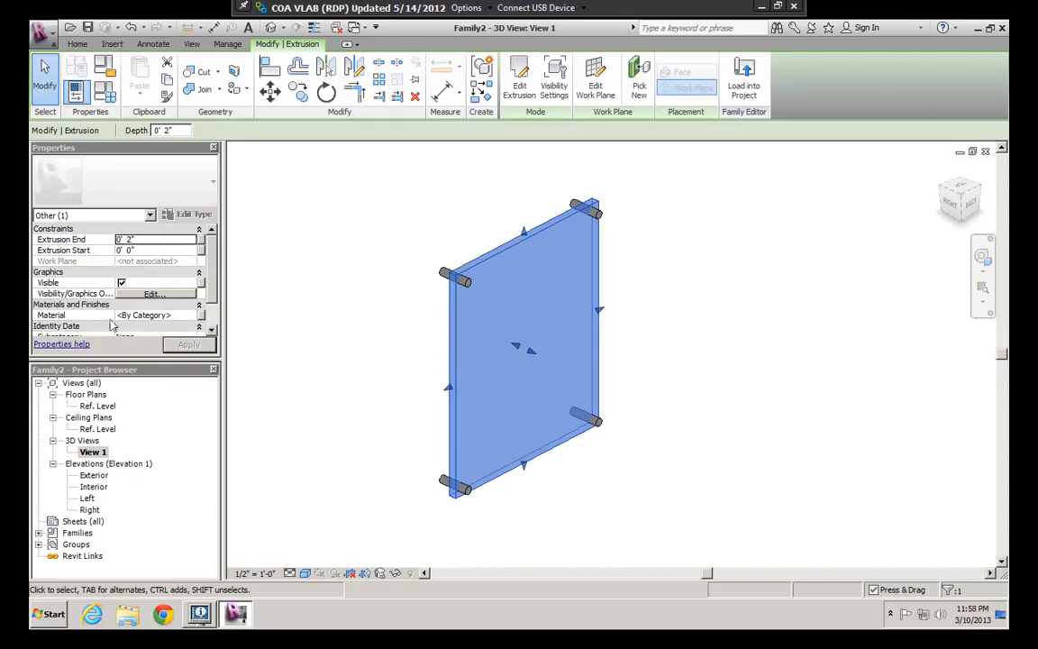
left_click(202, 315)
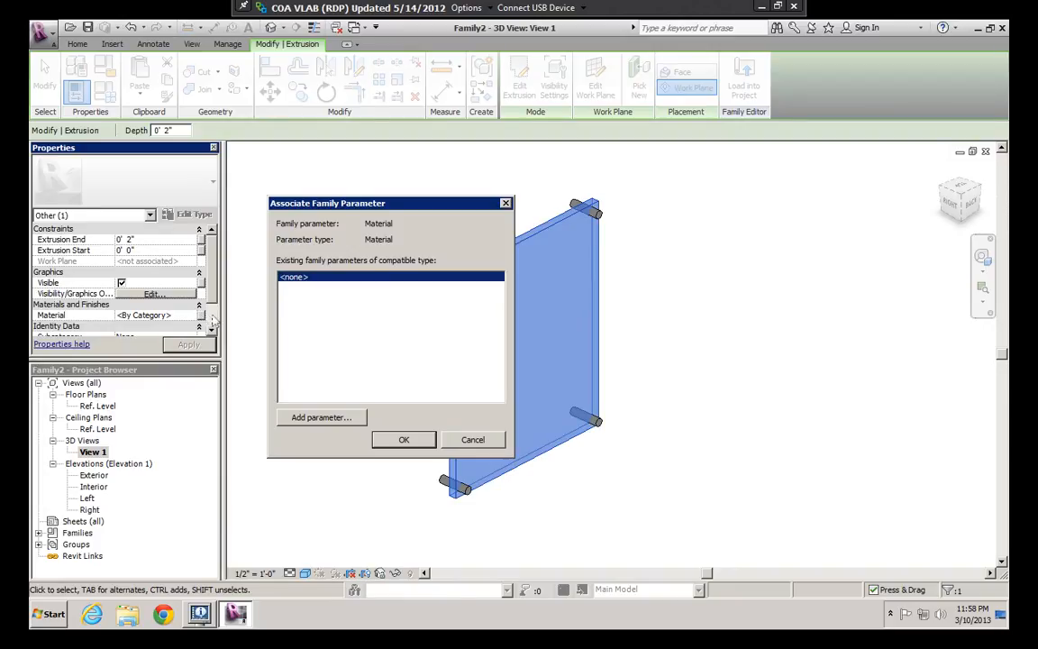
left_click(328, 420)
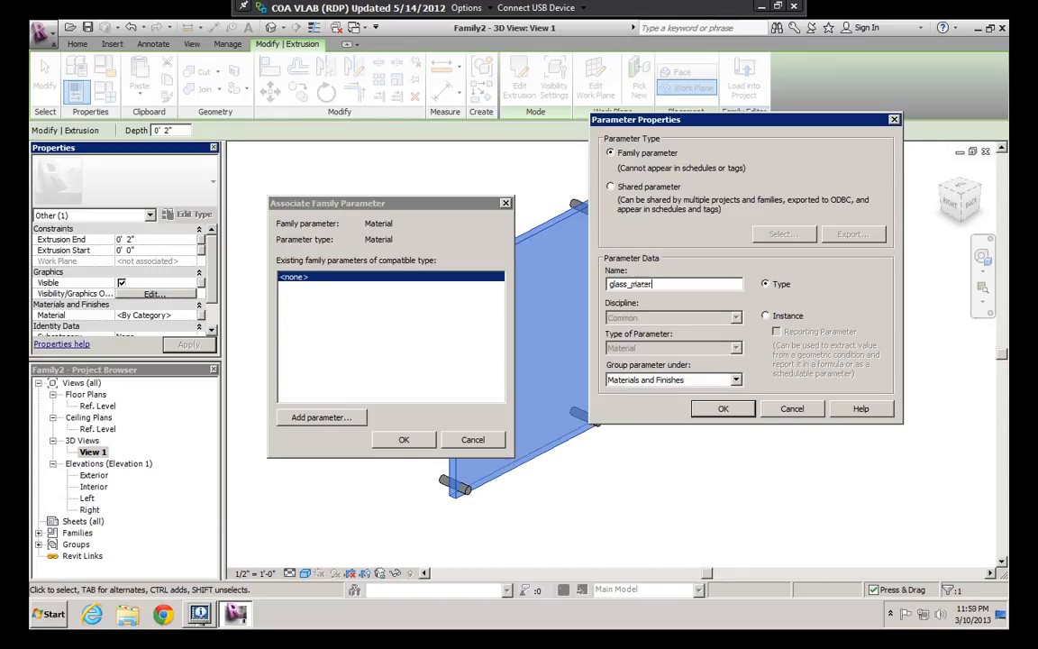
type("glass_material")
key("Return")
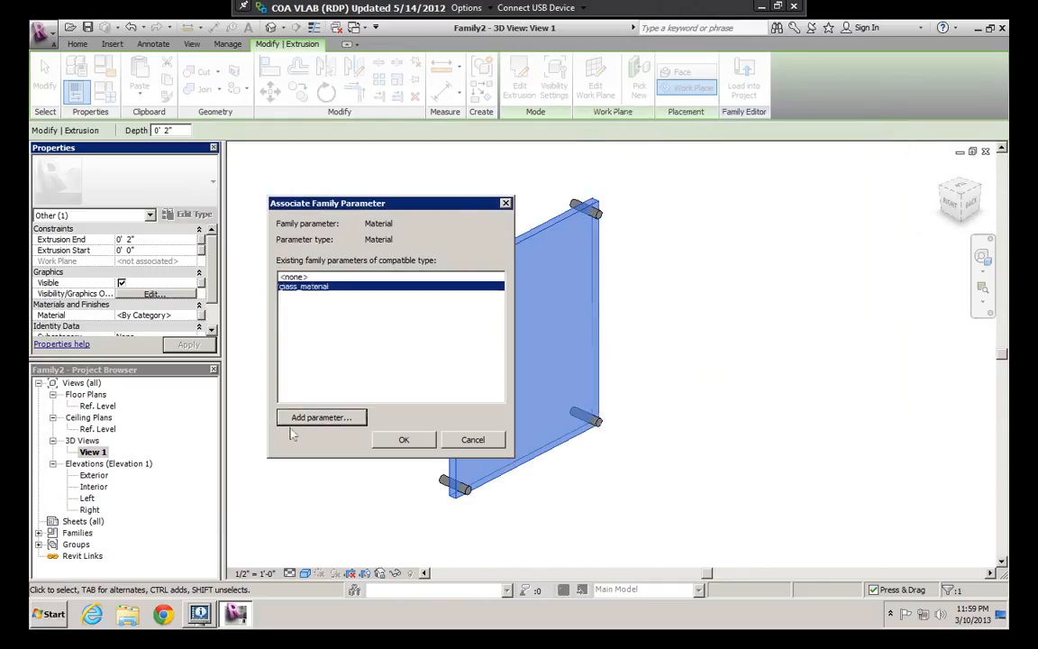
left_click(405, 441)
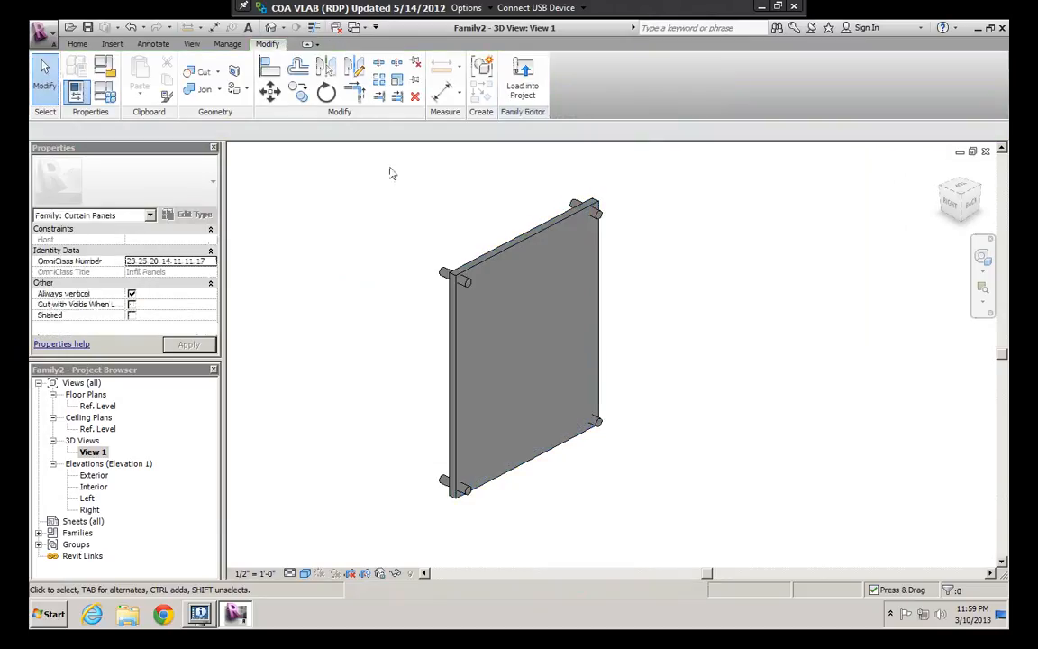
Step: Associate the material of the four circular corner extrusions with a new type-based family parameter named steel_material
left_click(592, 359)
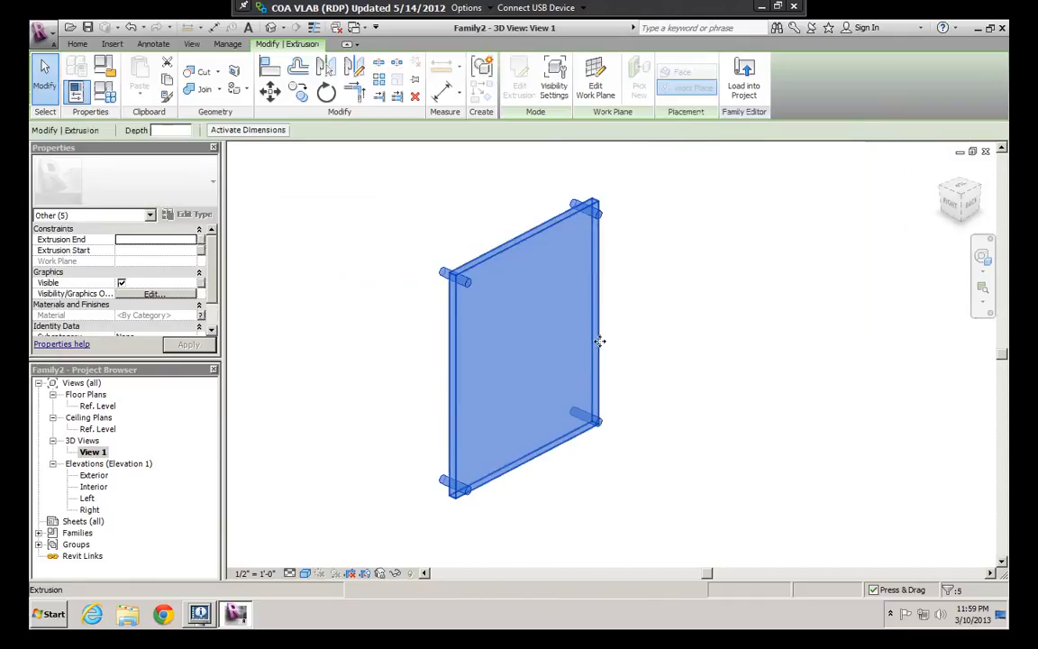
left_click(600, 347)
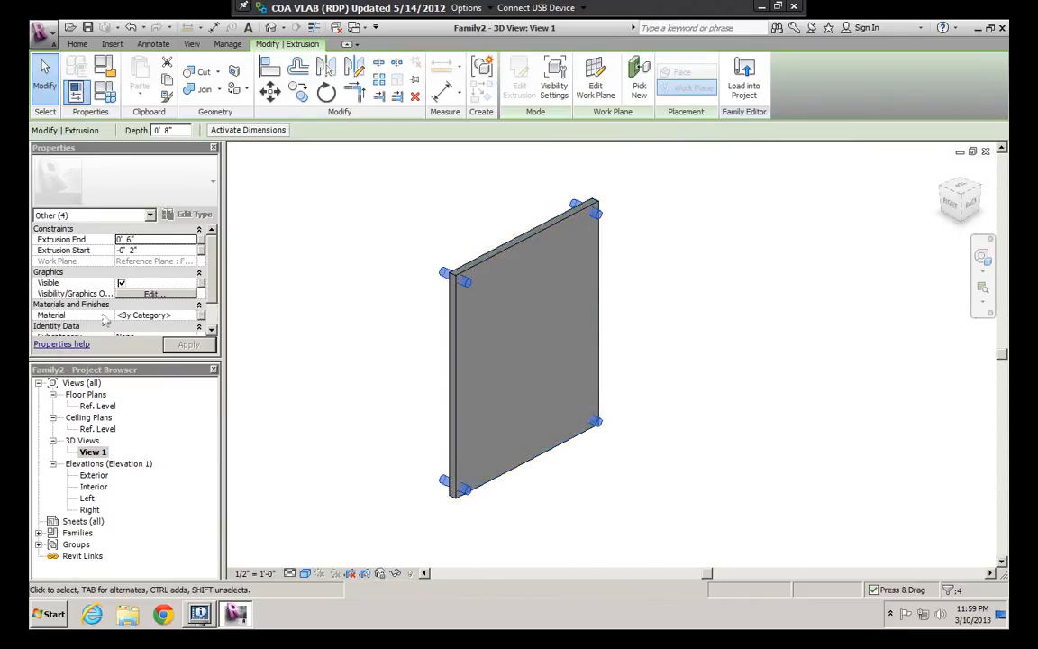
left_click(200, 315)
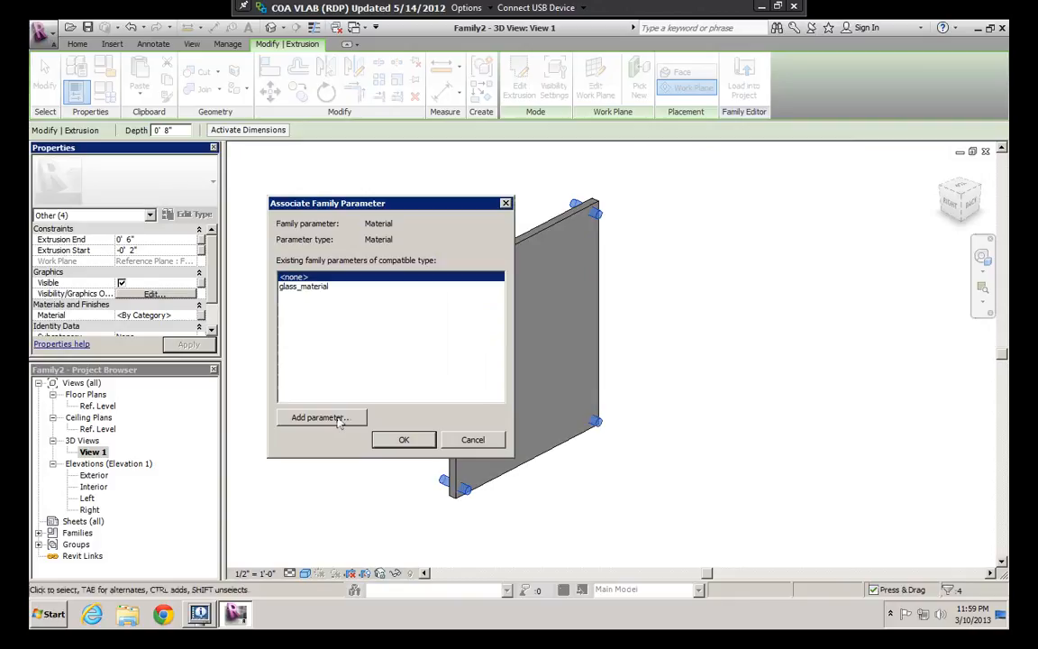
left_click(320, 417)
type("steel_material")
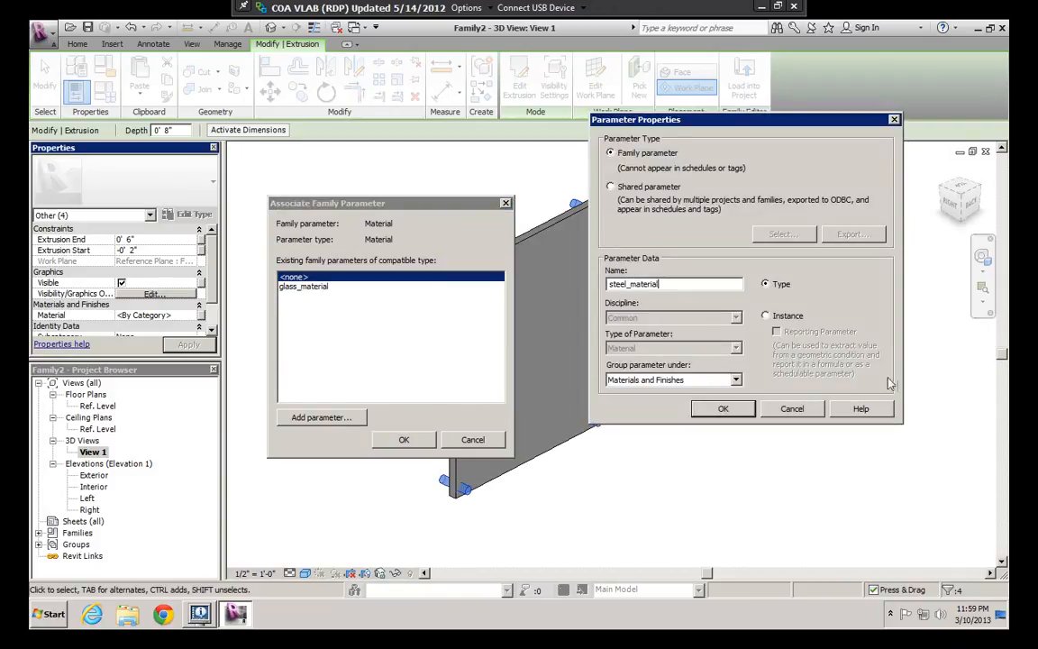
left_click(722, 409)
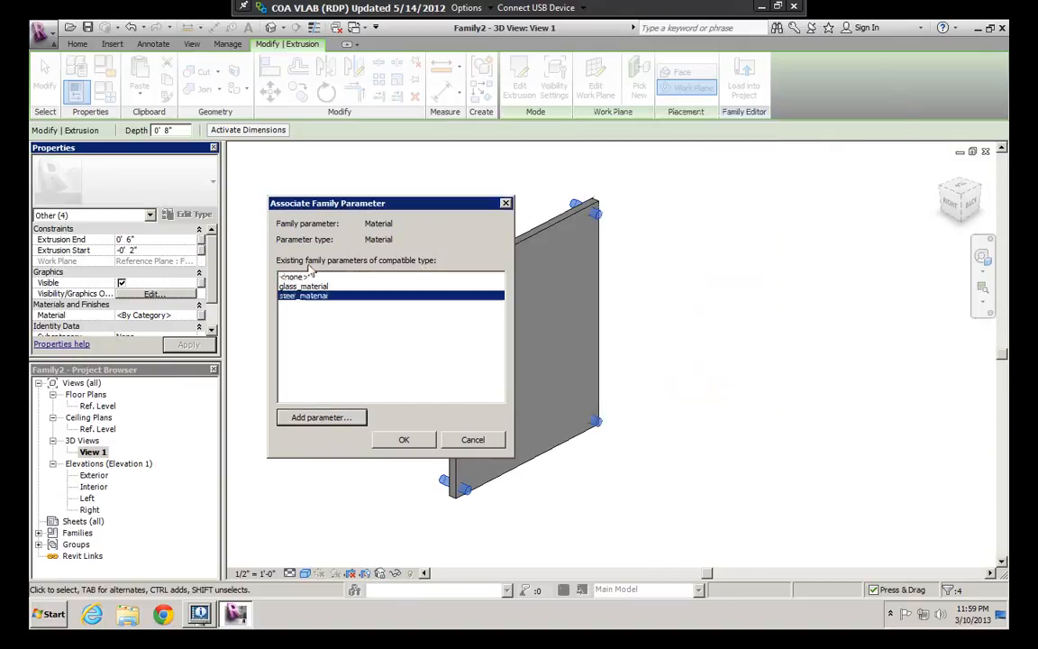
left_click(402, 440)
left_click(564, 513)
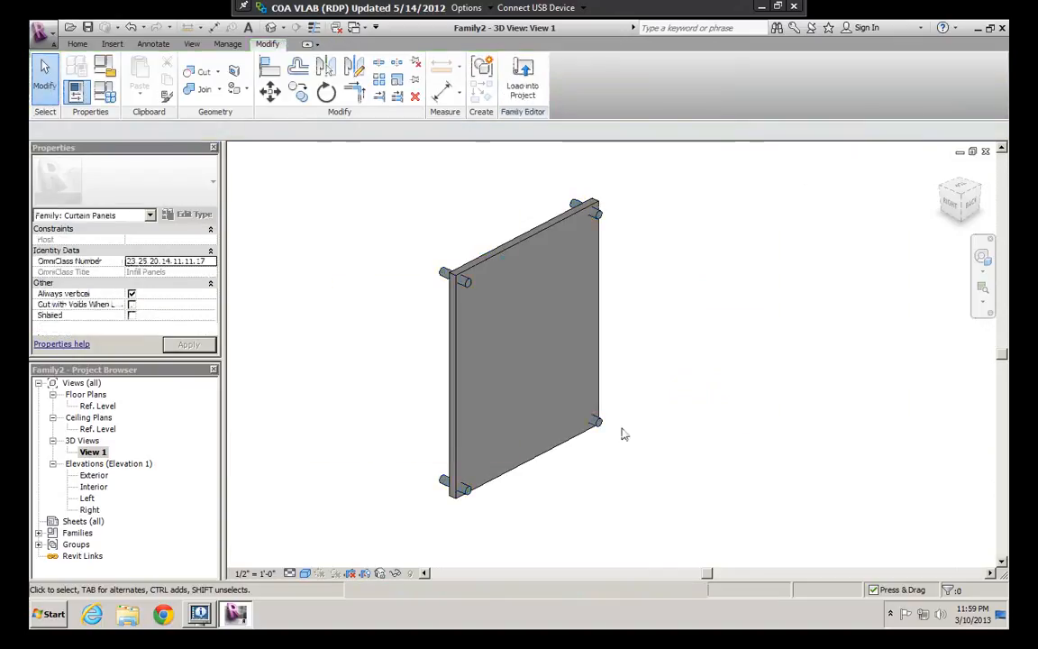
Step: Save the panel family to the Desktop as custom_panel_1
middle_click_drag(620, 431, 543, 131, "shift")
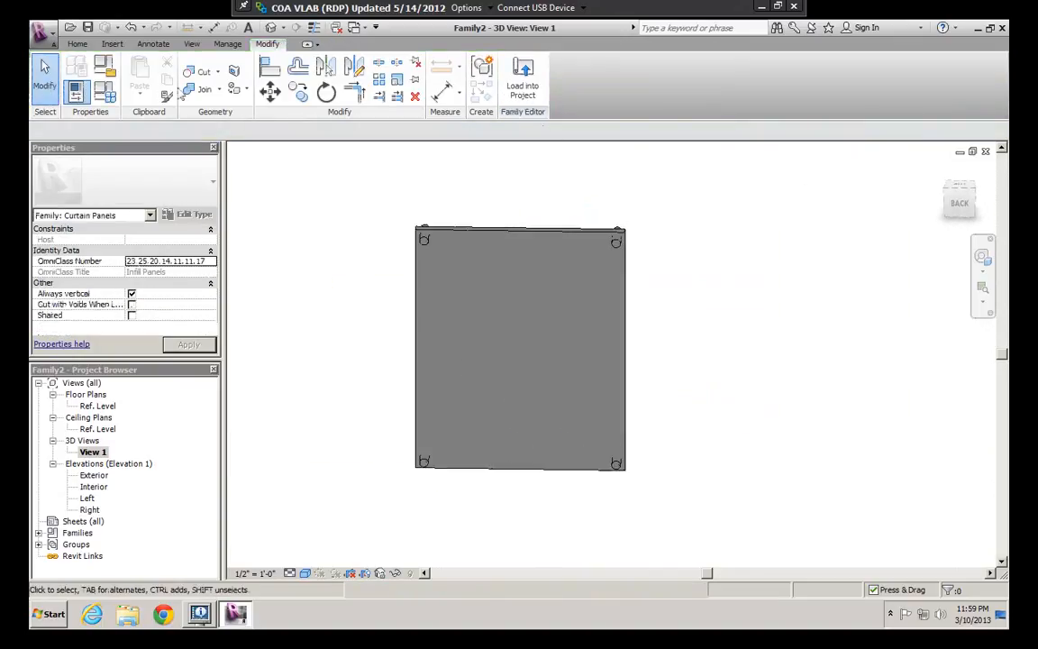
left_click(89, 28)
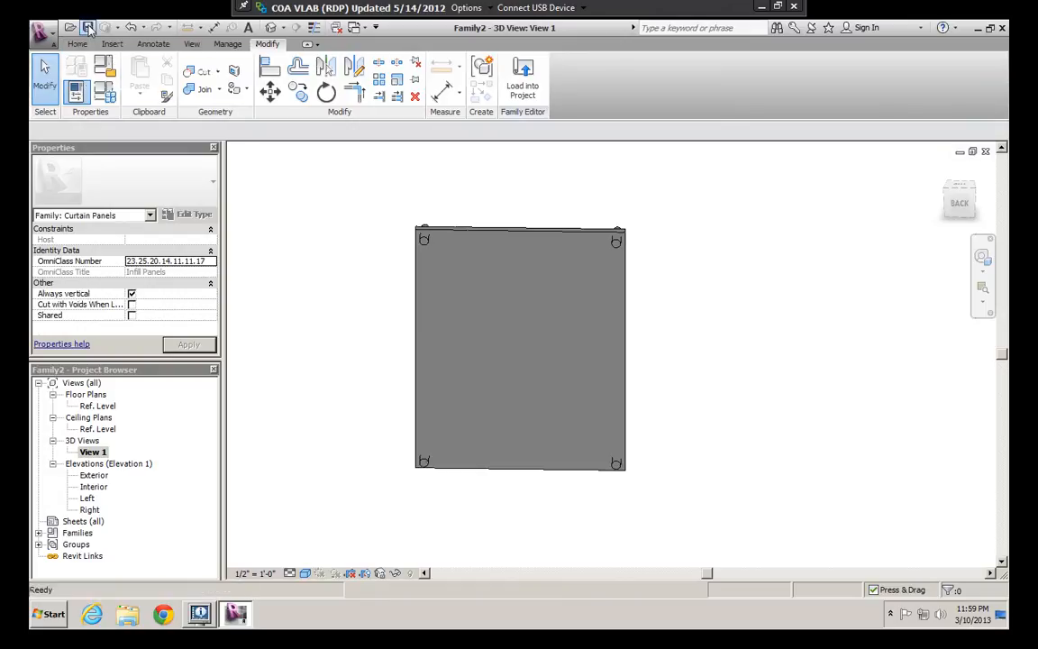
left_click(269, 410)
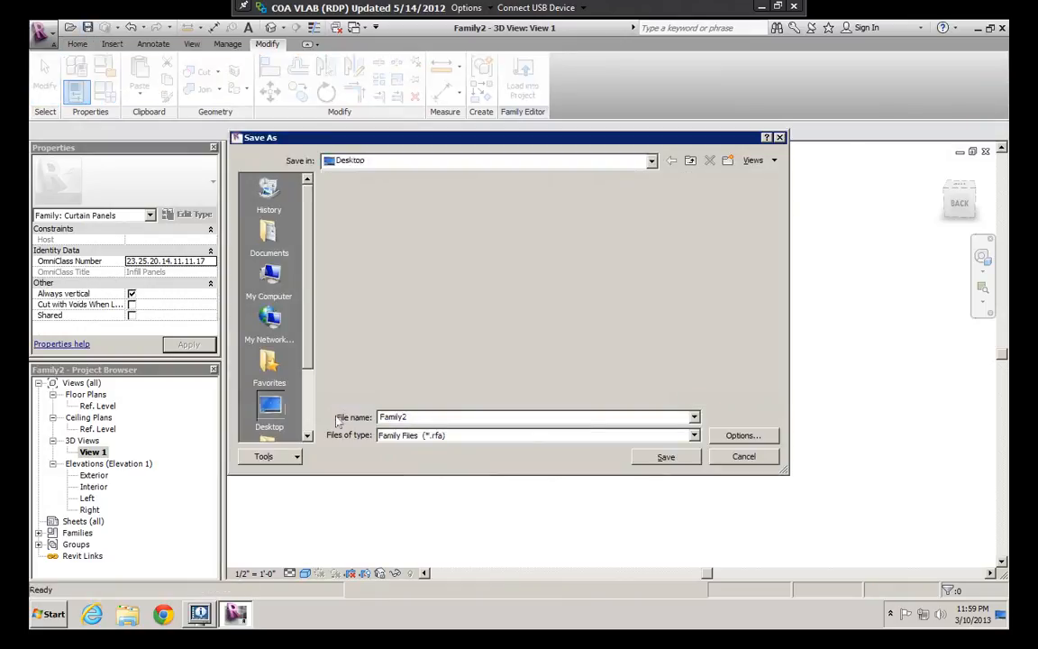
type("cus")
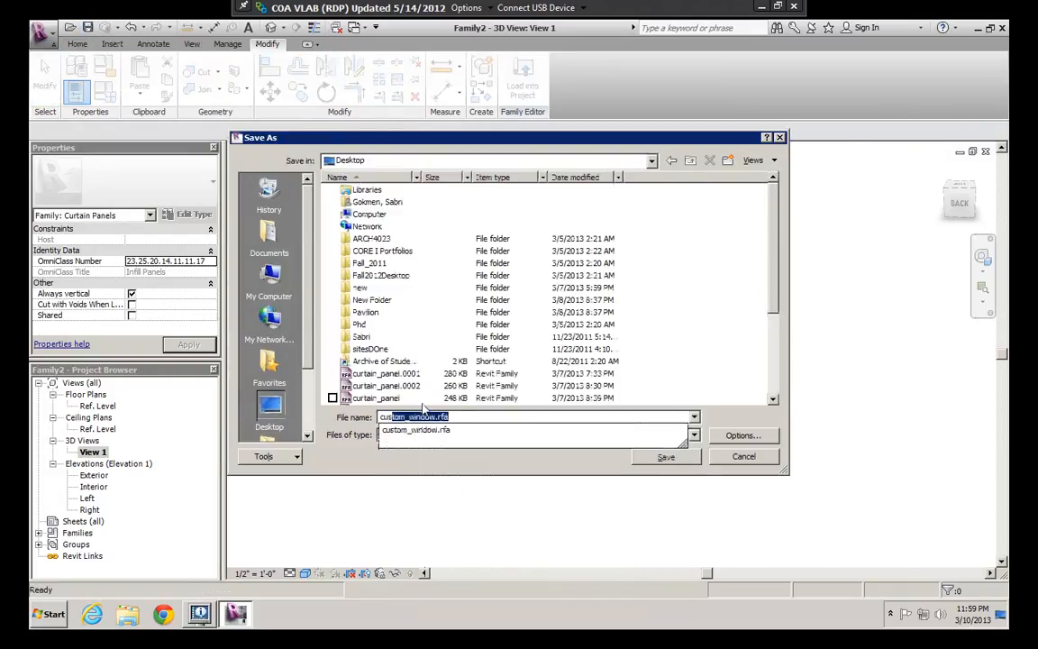
type("tom_panel_1")
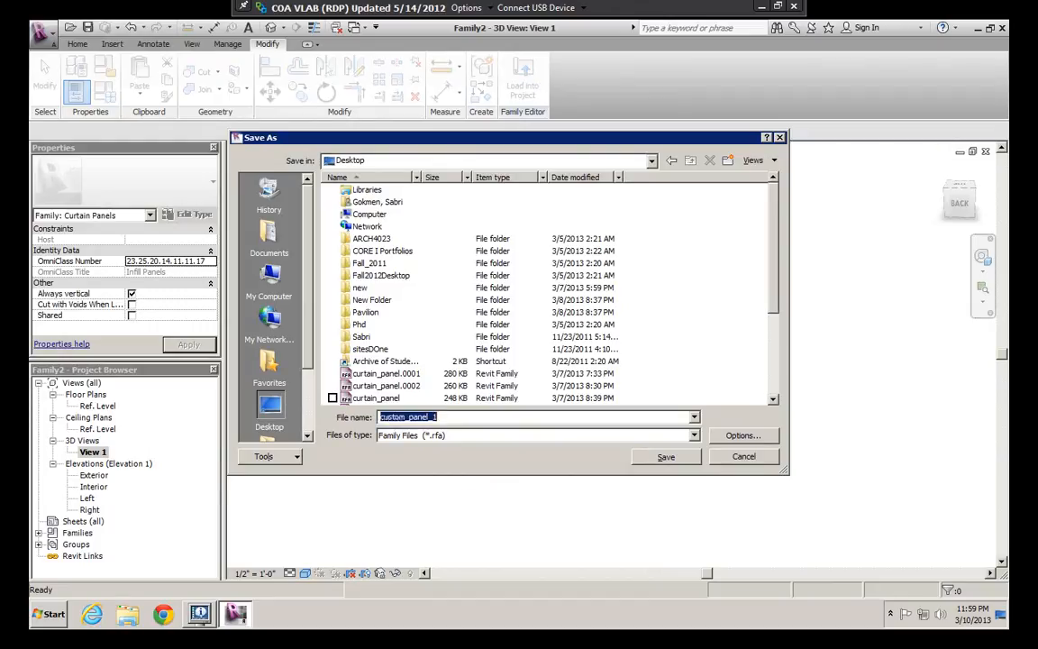
key("Return")
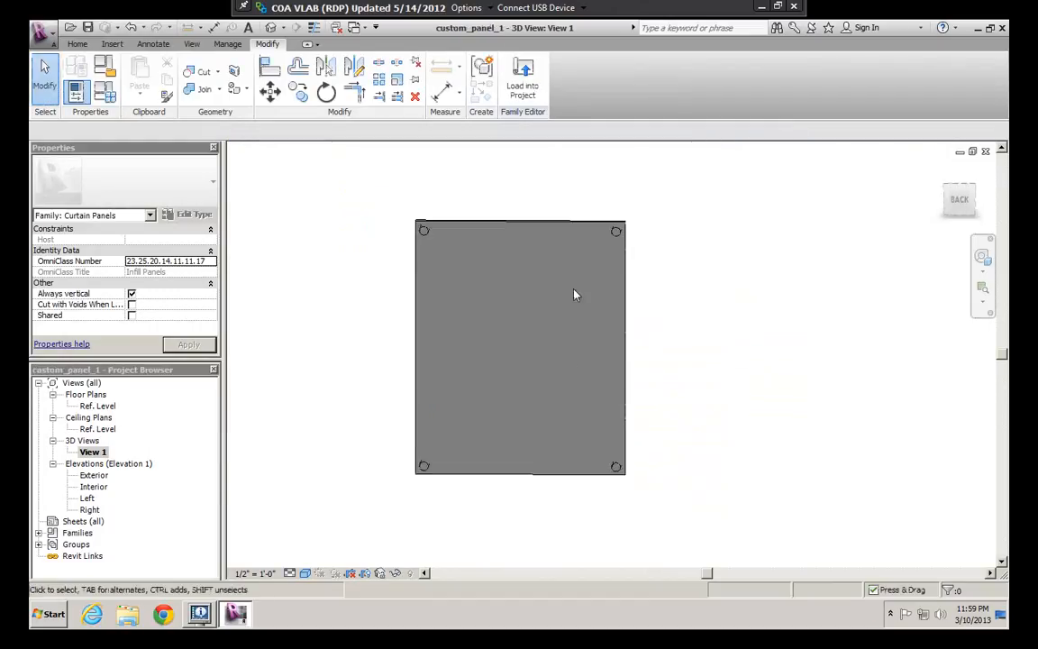
Step: Load the custom_panel_1 family into Project2 only, leaving Family1 and Project1 out
left_click(522, 79)
left_click(424, 247)
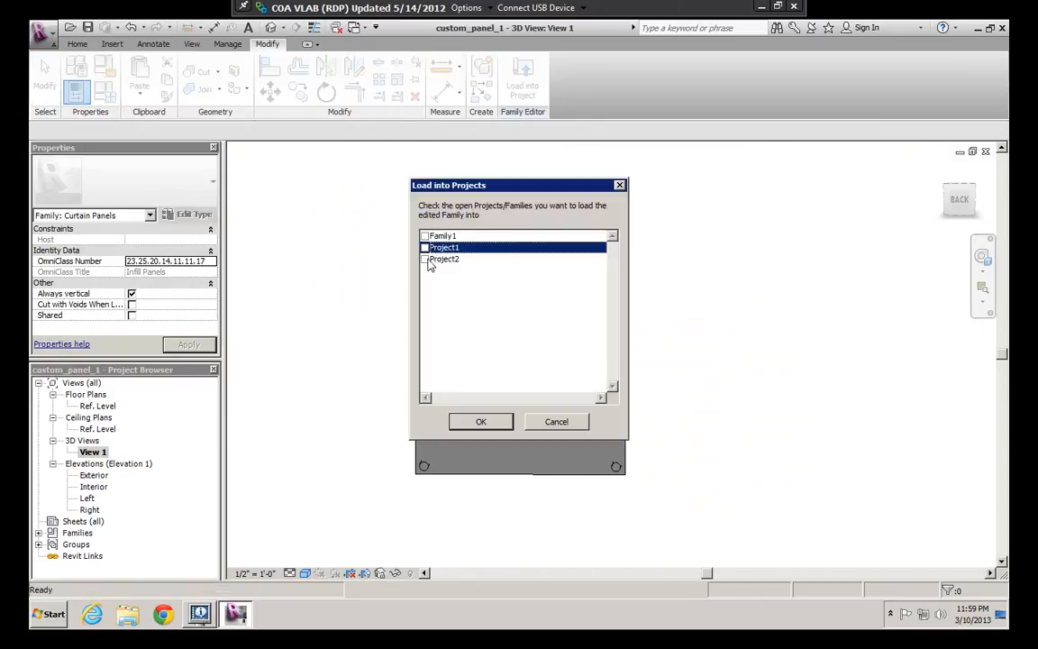
left_click(425, 258)
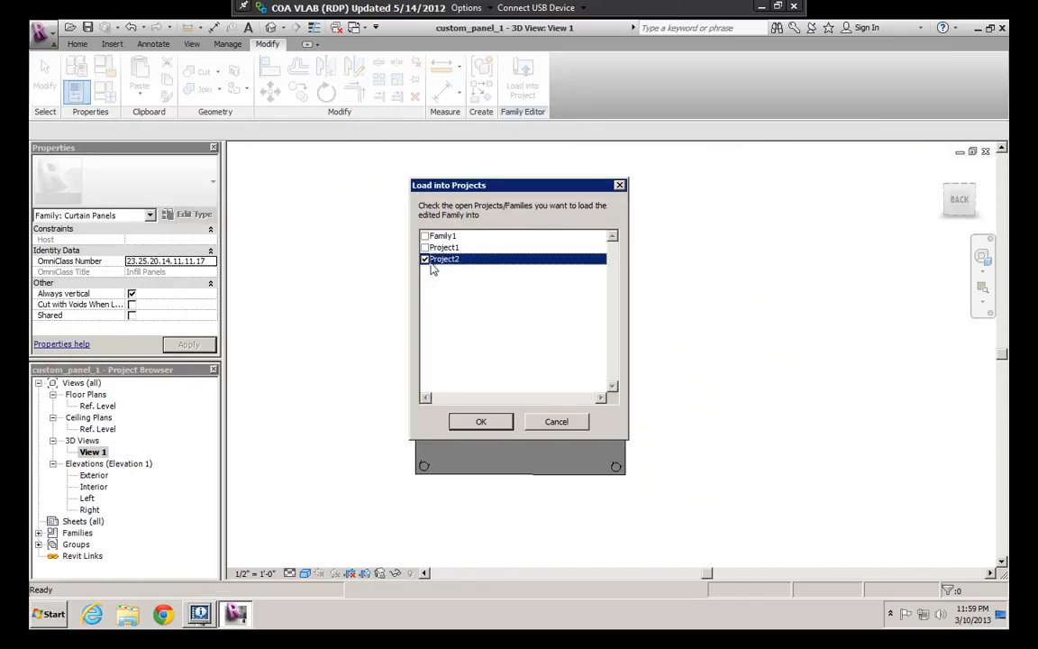
left_click(482, 423)
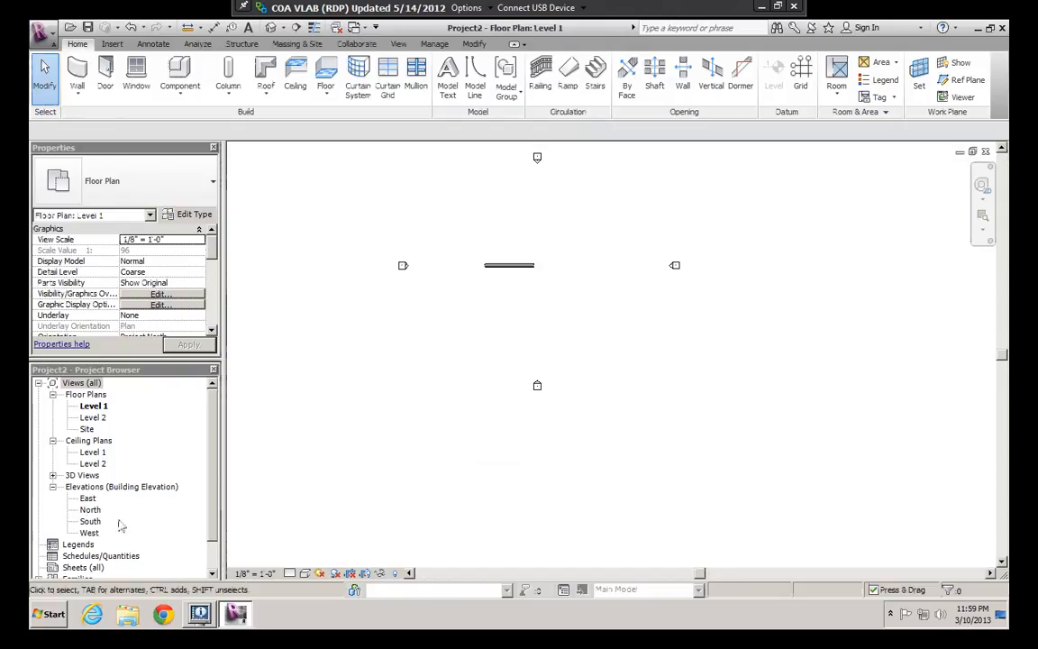
Step: Open the {3D} view of Project2 to show the curtain wall
left_click(54, 476)
left_click(53, 475)
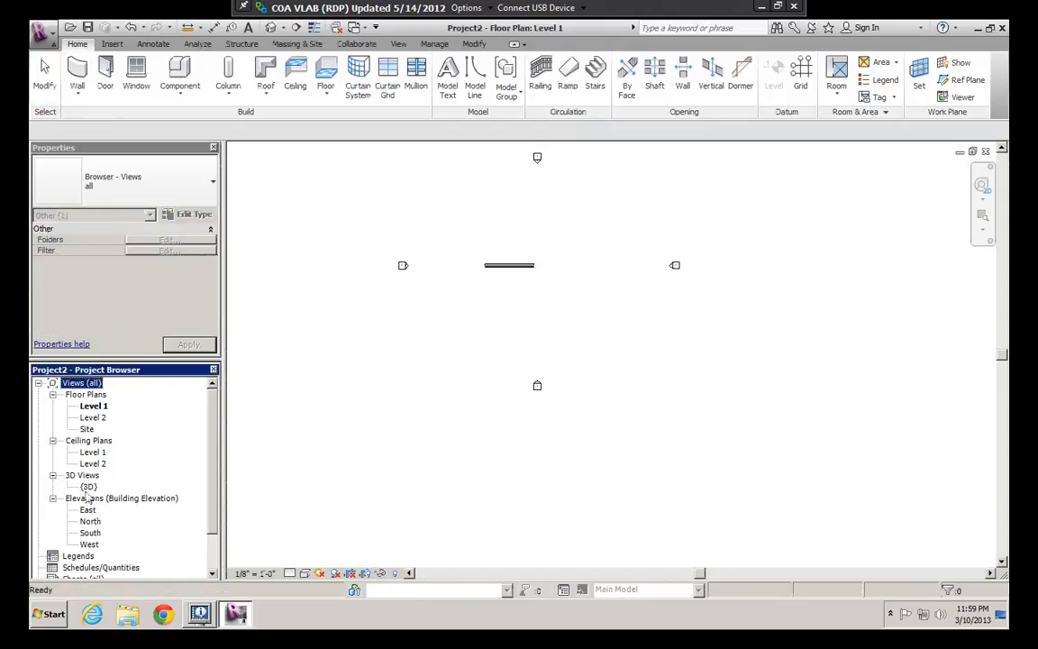
double_click(89, 487)
mouse_move(605, 354)
middle_mouse_down("shift")
mouse_move(698, 320)
mouse_move(642, 329)
mouse_move(622, 316)
middle_mouse_up("shift")
scroll(616, 243, "up", 4)
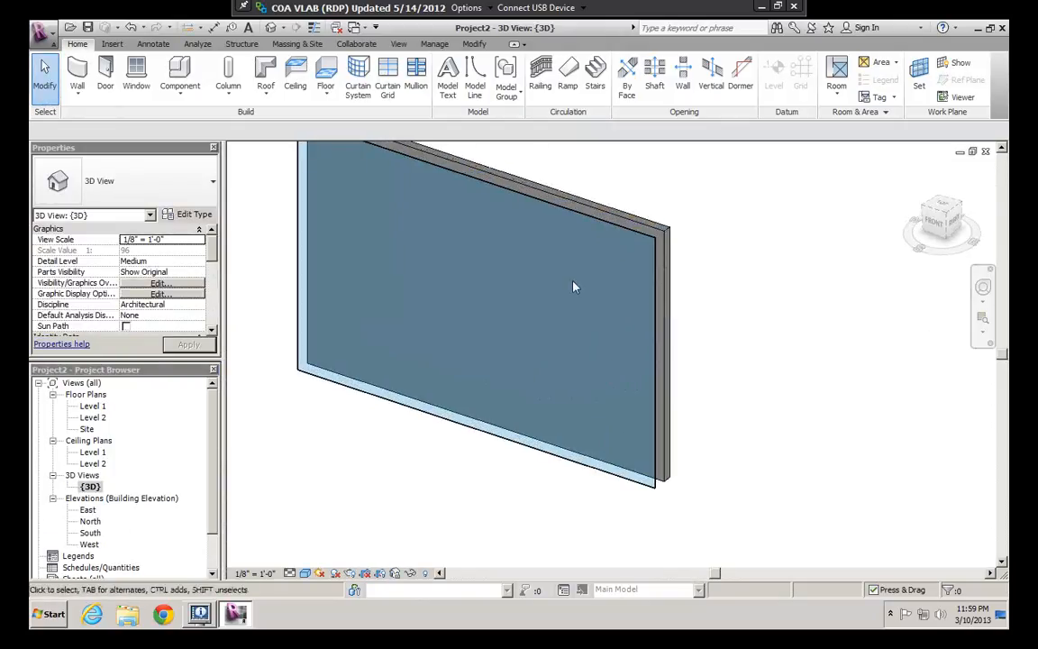
Step: Set the Curtain Panel type parameter of the curtain wall type Curtain Wall 1 to custom_panel_1 : custom_panel_1
left_click(312, 173)
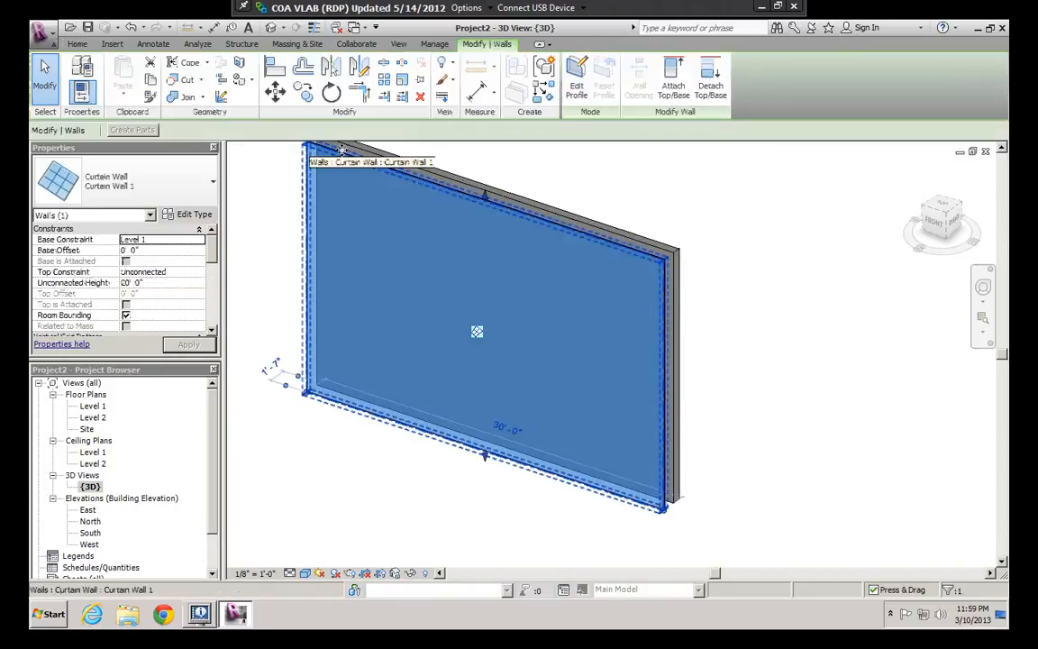
middle_click_drag(472, 376, 480, 390)
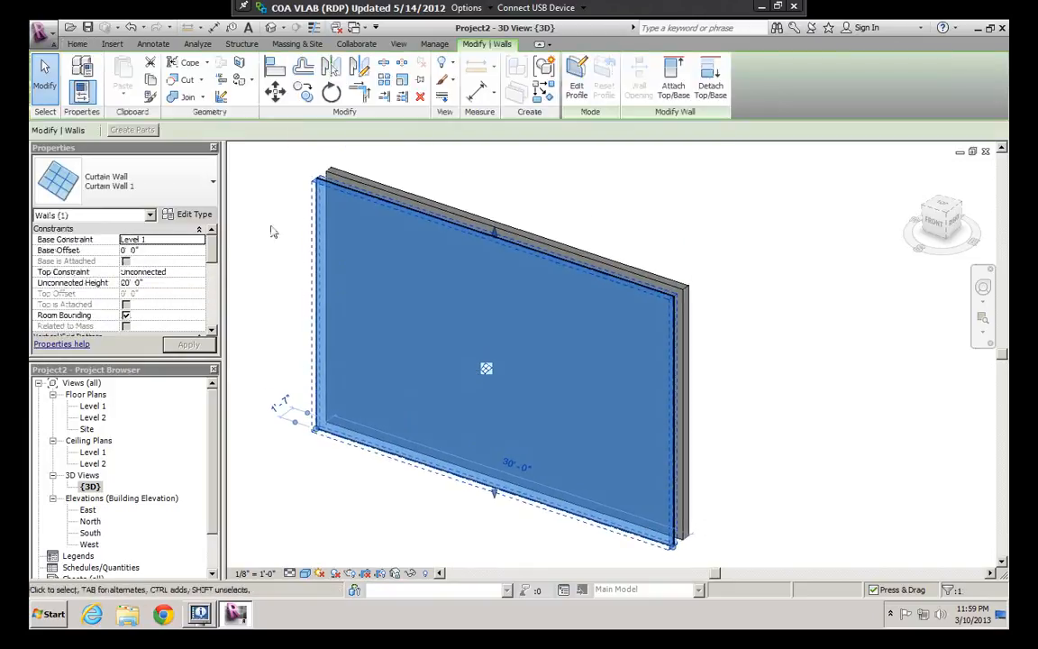
left_click(193, 213)
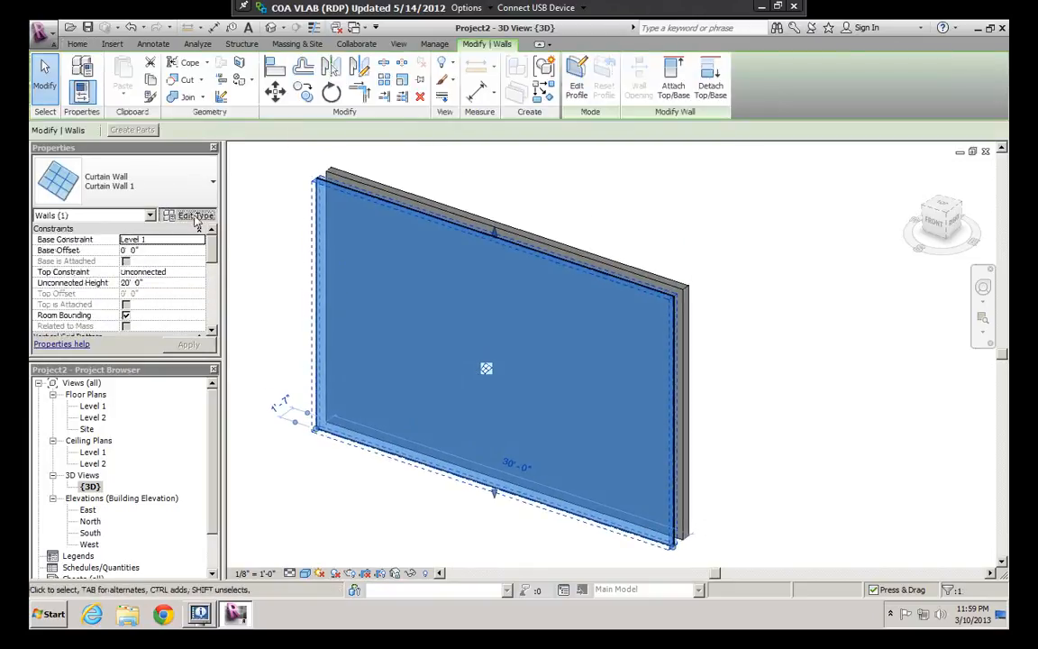
left_click_drag(451, 110, 783, 86)
left_click(661, 238)
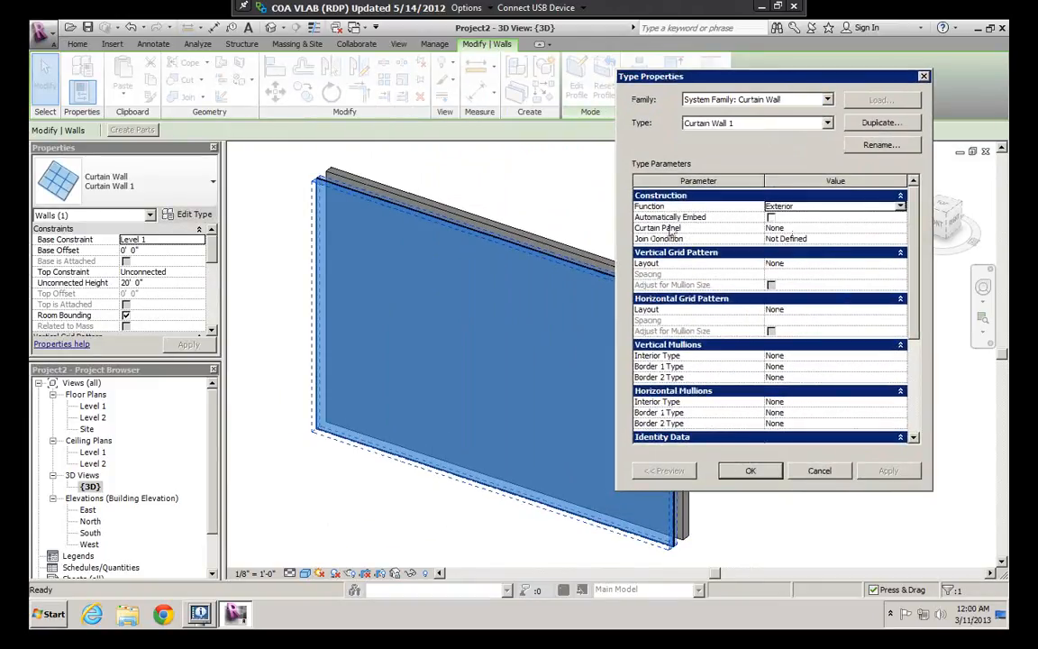
left_click(900, 228)
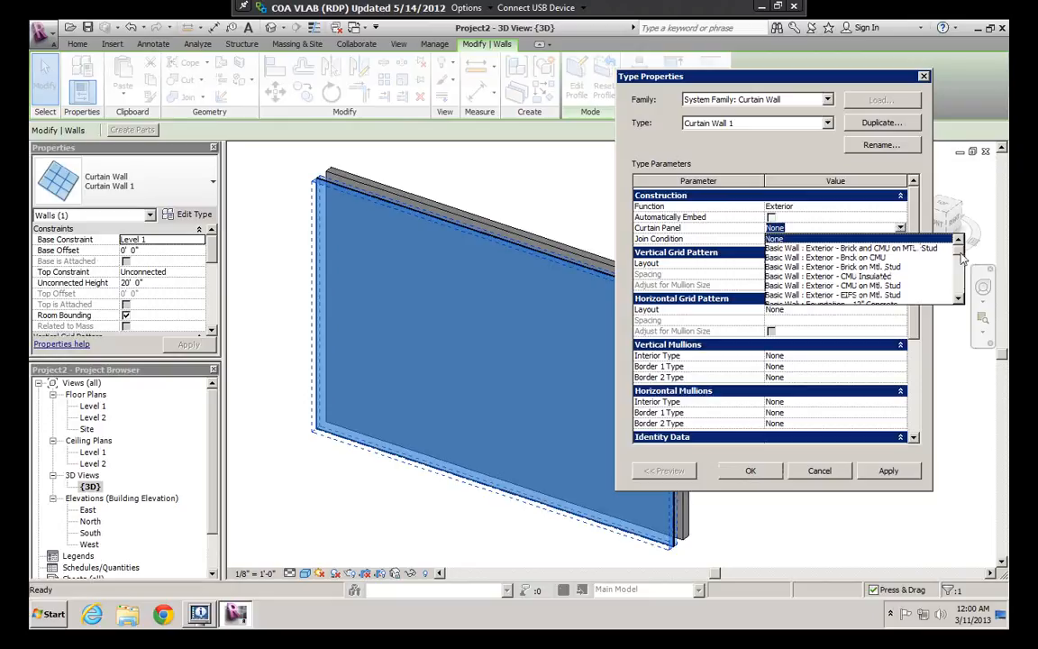
scroll(866, 248, "down", 5)
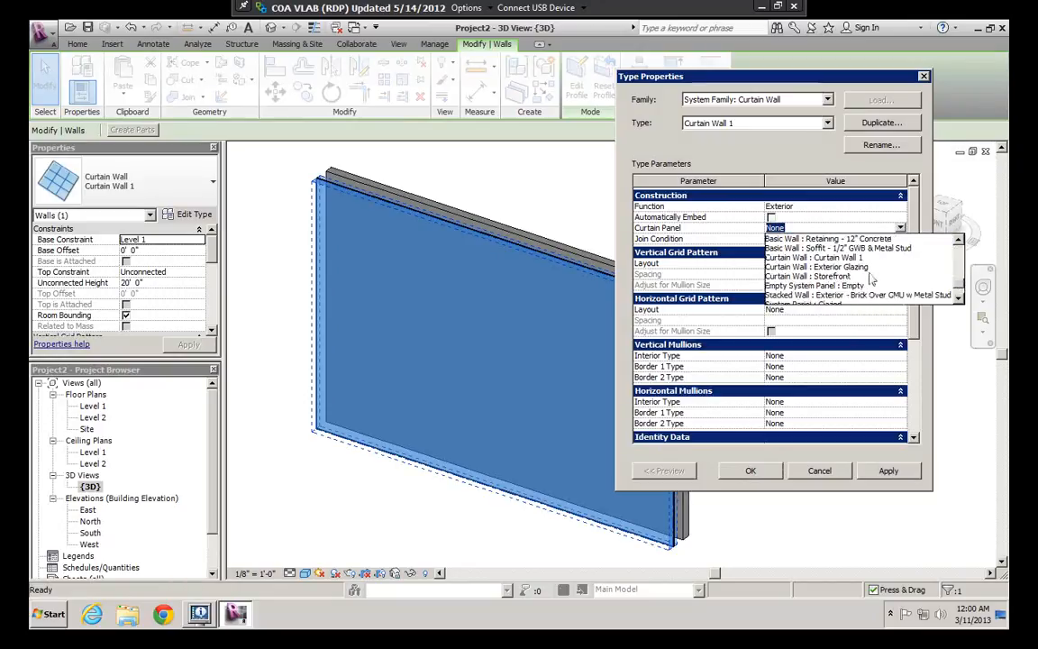
scroll(888, 279, "down", 1)
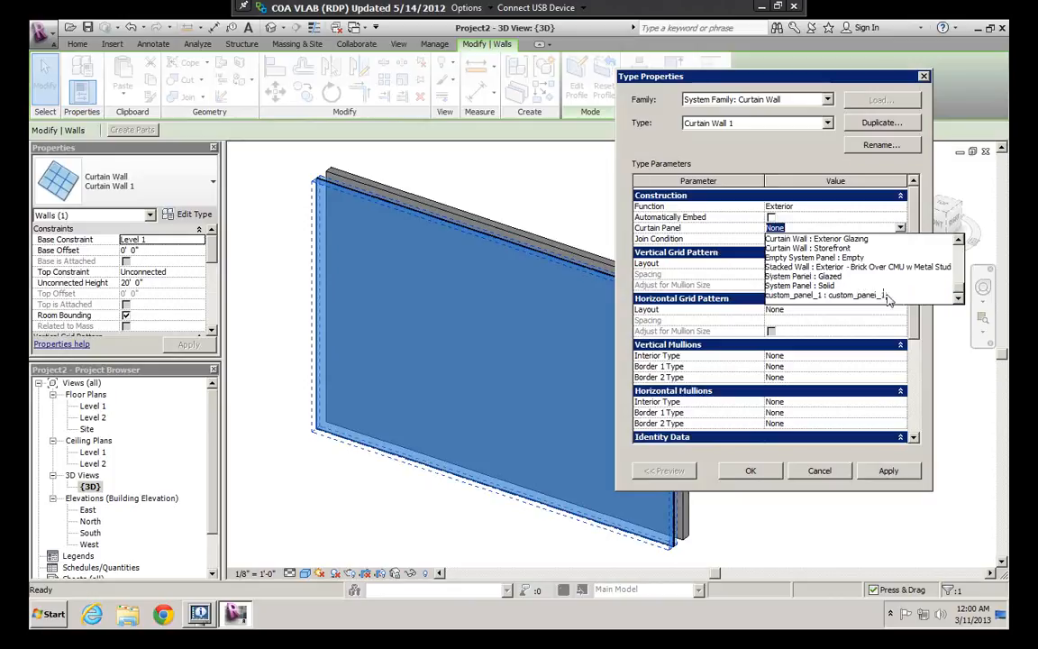
left_click(834, 295)
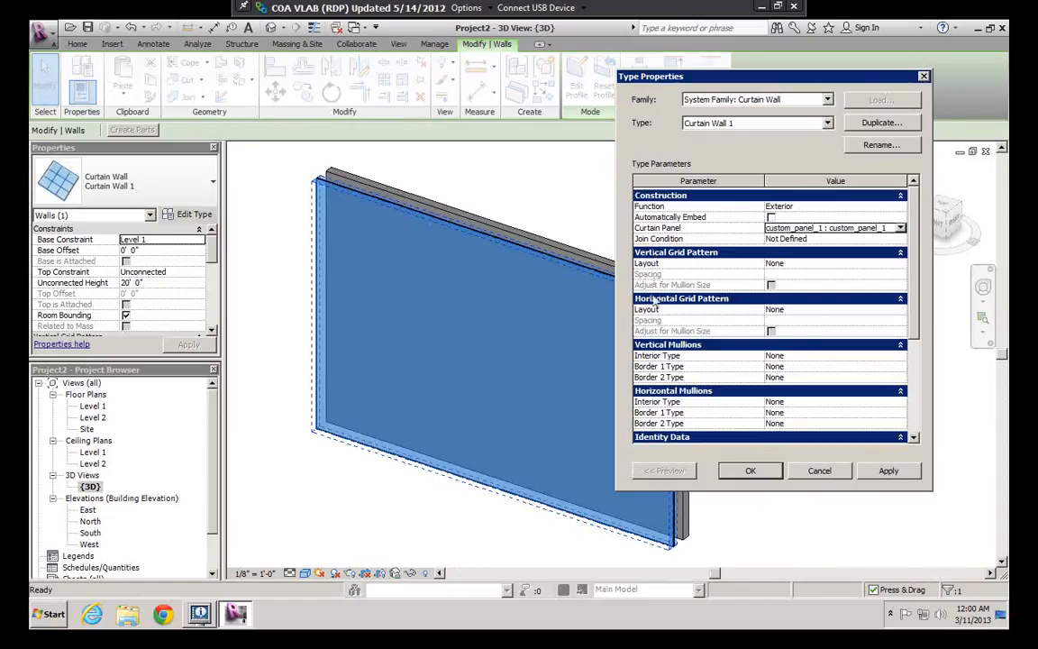
Step: Set both the vertical and horizontal grid pattern layouts of Curtain Wall 1 to Fixed Number and apply the type changes
left_click(886, 265)
left_click(879, 265)
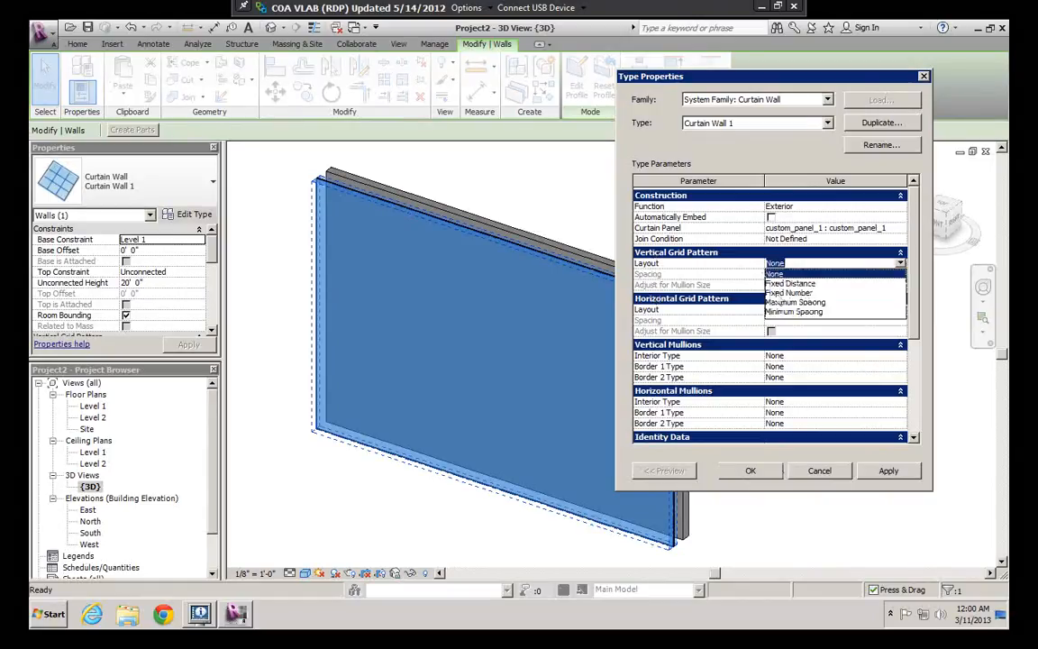
left_click(804, 293)
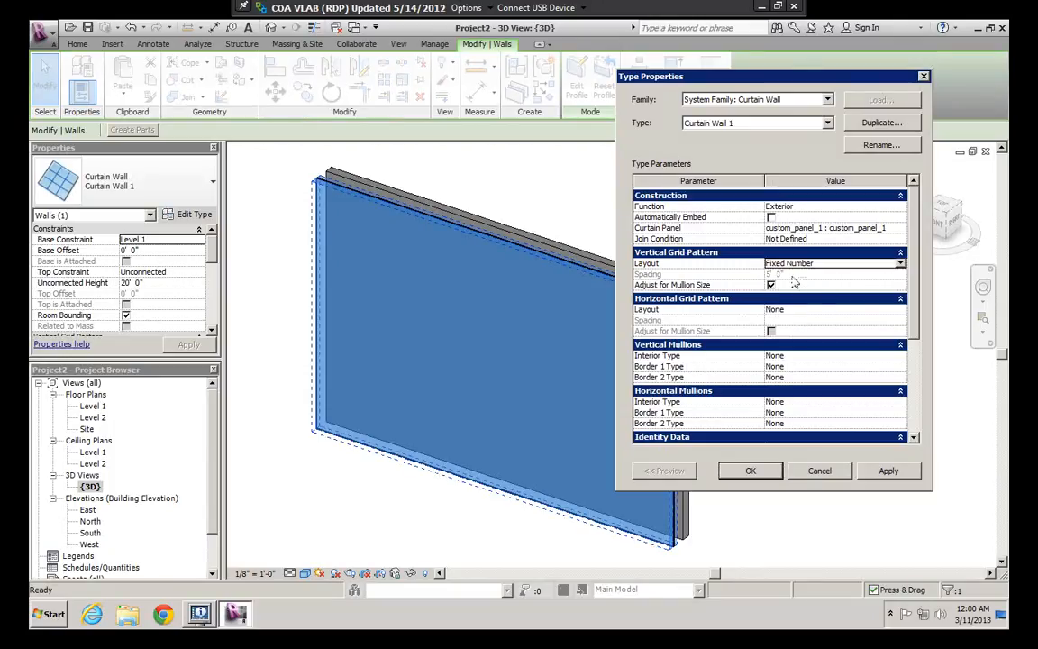
left_click(901, 312)
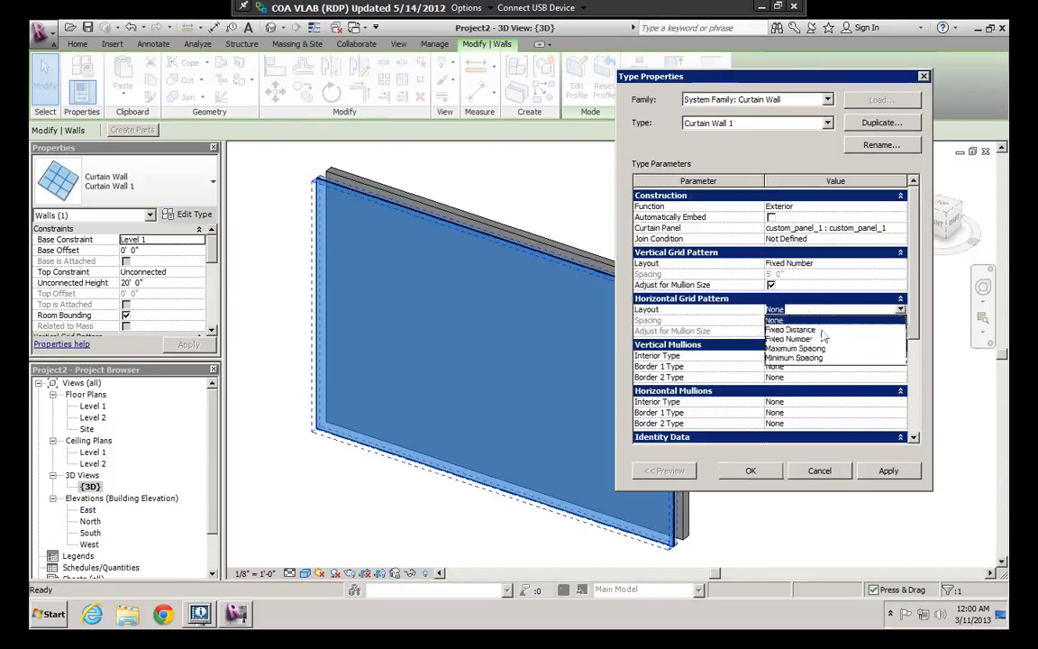
left_click(789, 339)
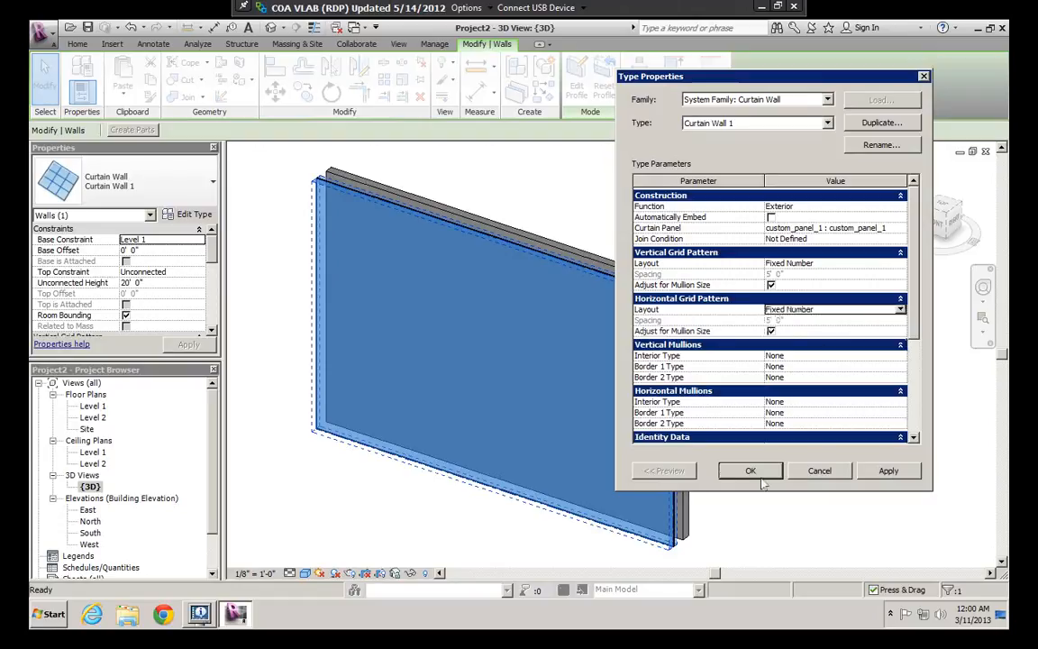
left_click(873, 475)
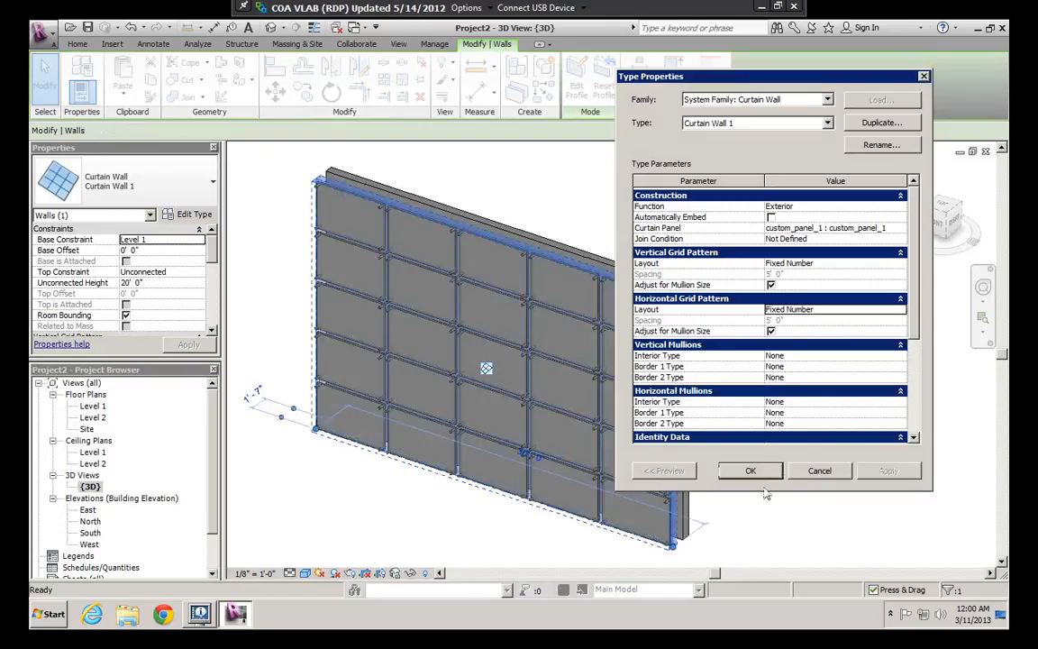
left_click(751, 470)
left_click(749, 484)
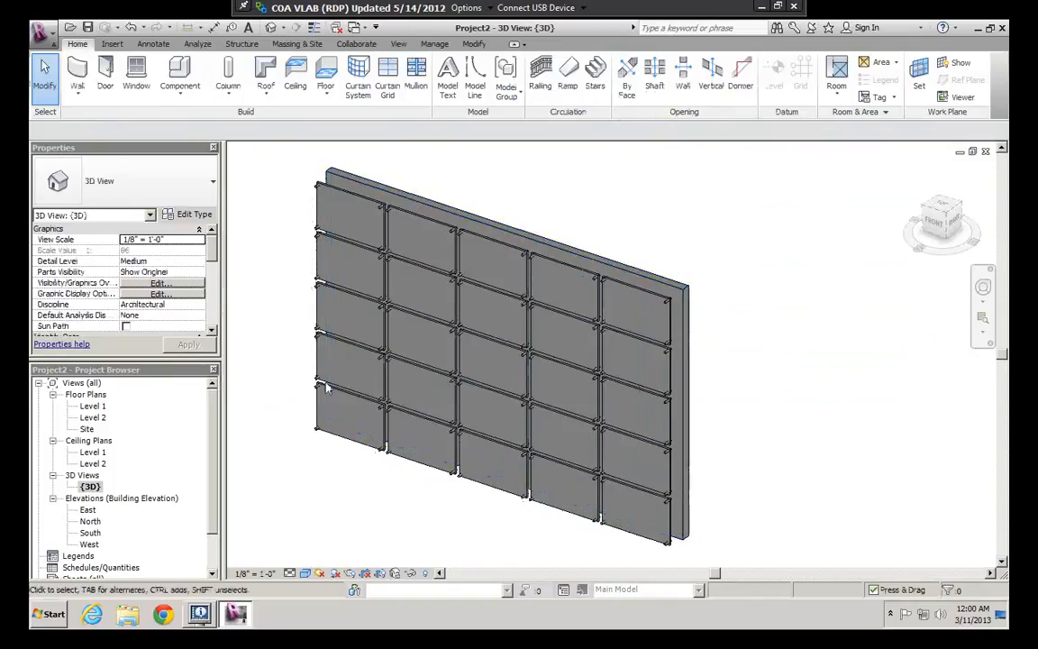
Step: Examine the custom panels and their corner extrusions on the curtain wall from the front and side in 3D
middle_click_drag(510, 420, 473, 178, "shift")
middle_click_drag(482, 423, 379, 191, "shift")
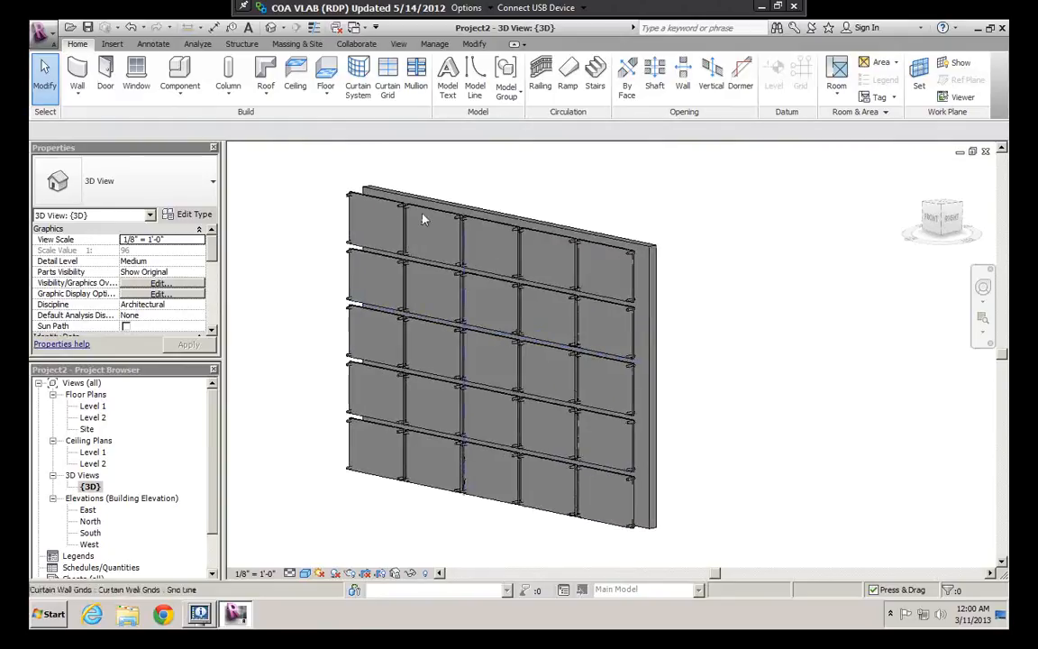
left_click(353, 198)
left_click(666, 378)
middle_click_drag(665, 378, 533, 258, "shift")
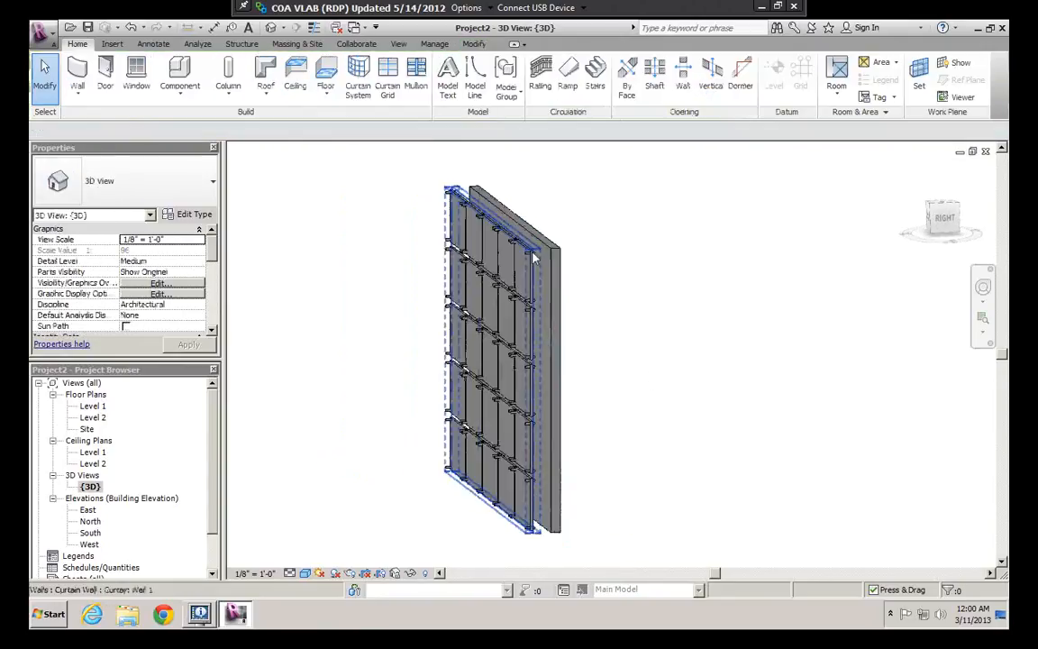
scroll(533, 259, "up", 5)
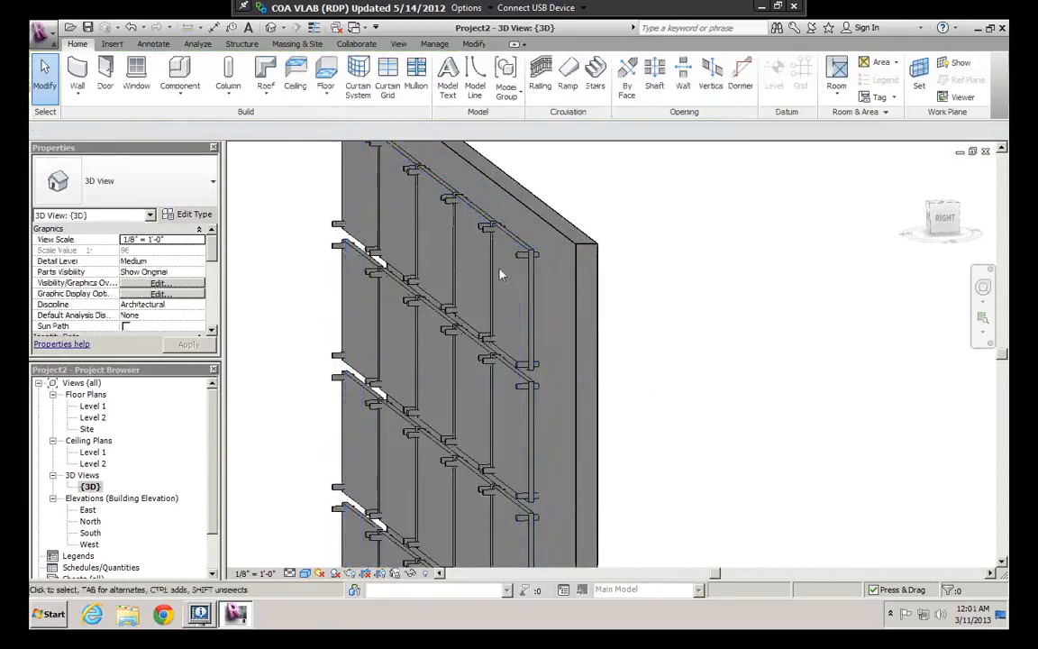
Step: Flip the orientation of the curtain wall in the Level 1 floor plan so its long fixings face the solid wall
double_click(93, 405)
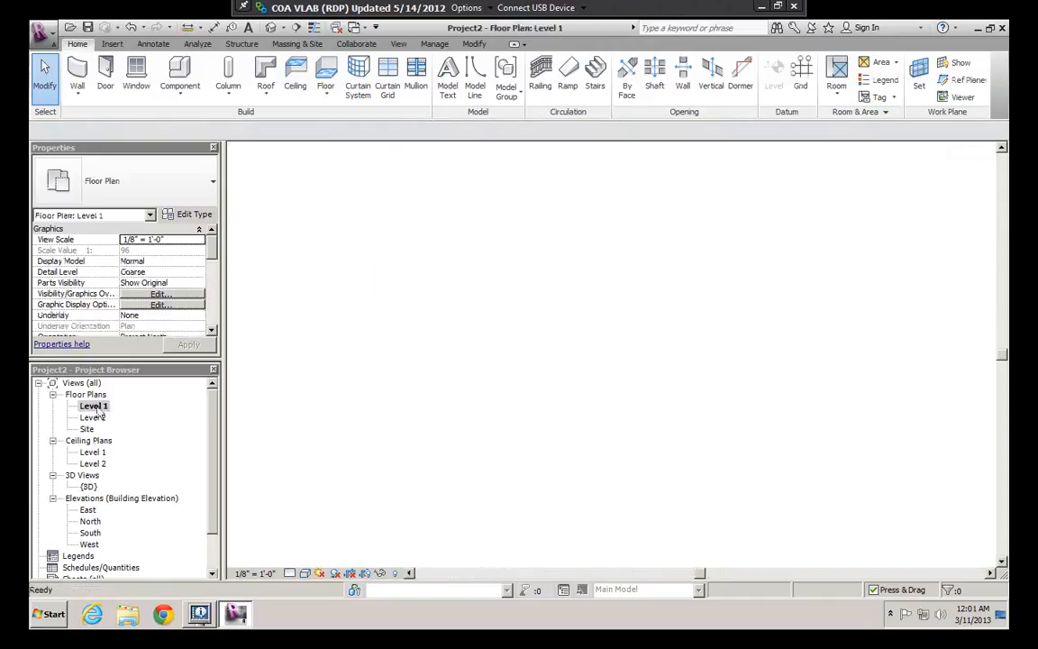
scroll(503, 268, "up", 6)
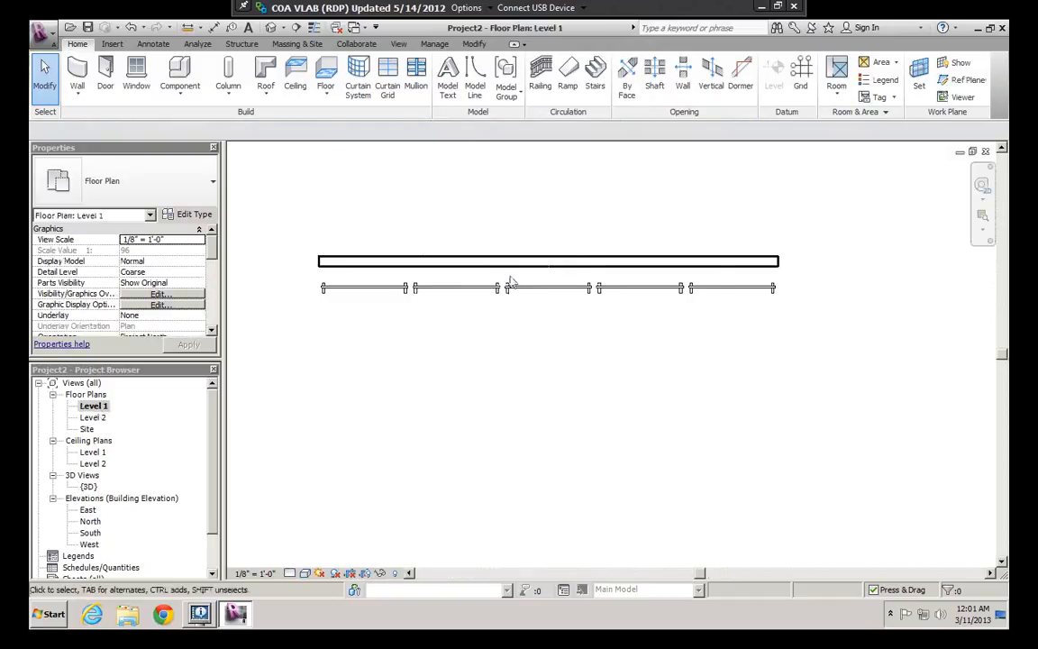
scroll(510, 282, "up", 3)
left_click(613, 303)
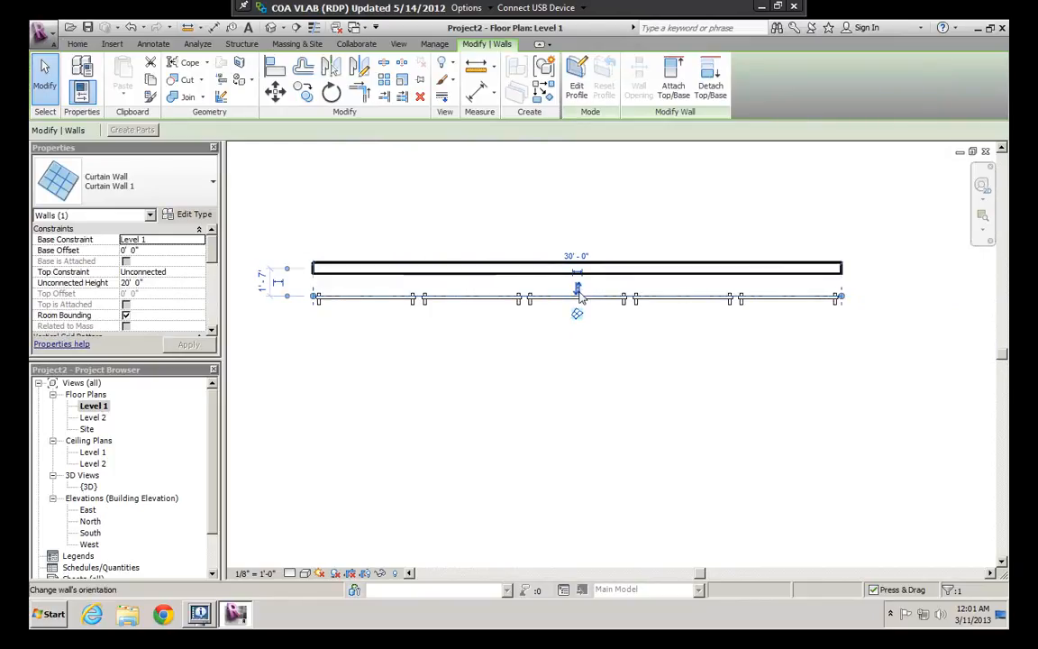
left_click(577, 291)
left_click(417, 352)
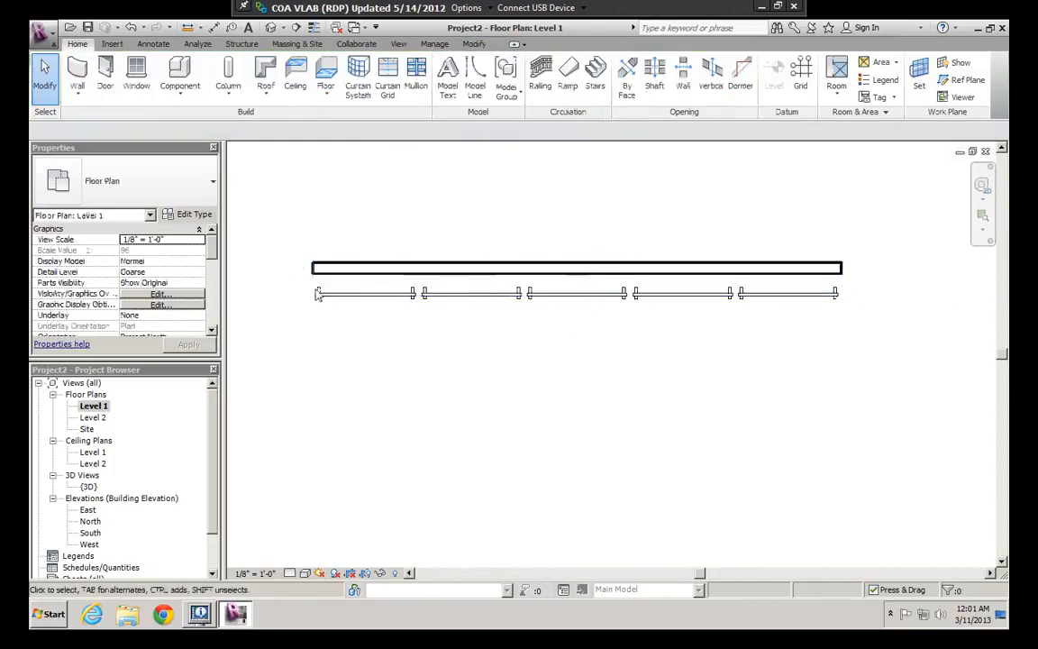
Step: Move the curtain wall perpendicular to the Generic - 8" wall until its fixing ends meet that wall's near face
scroll(321, 304, "up", 6)
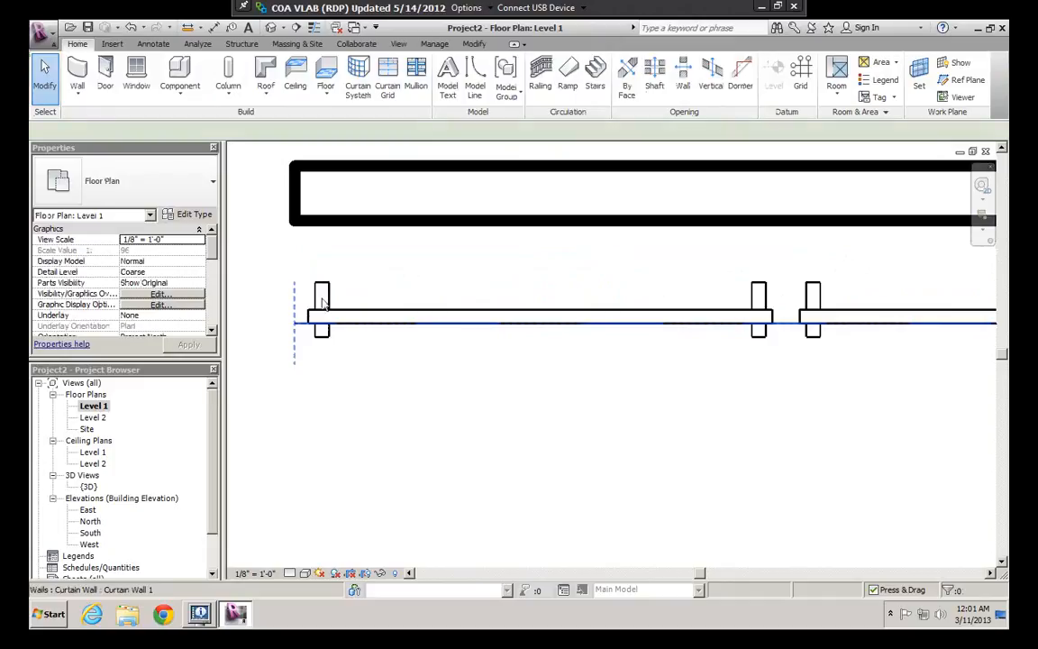
left_click(322, 305)
key("m")
key("v")
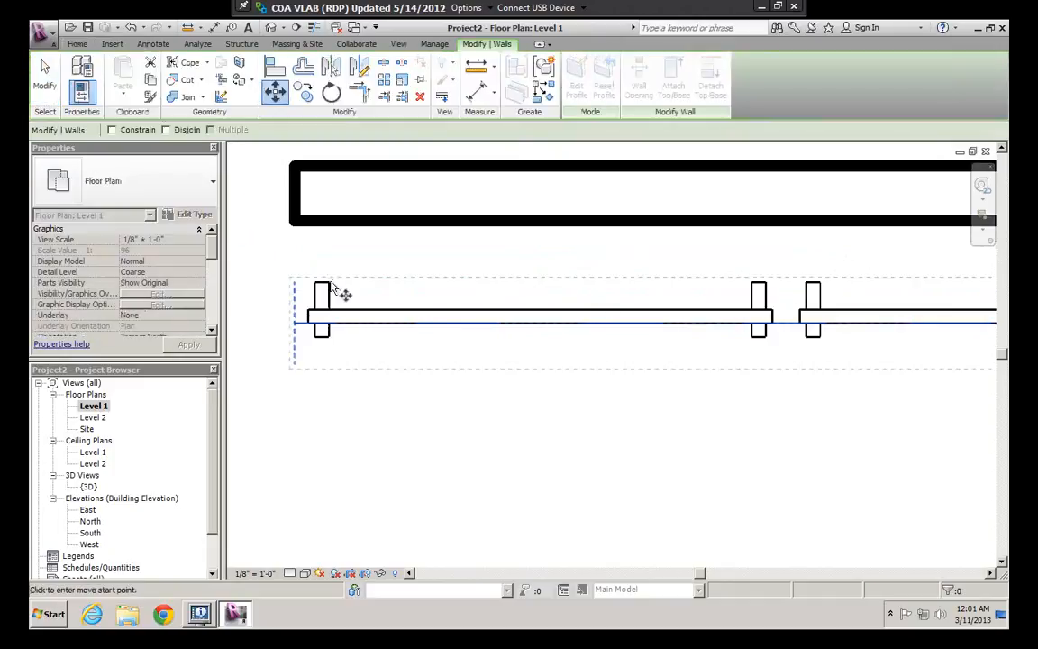
left_click(328, 284)
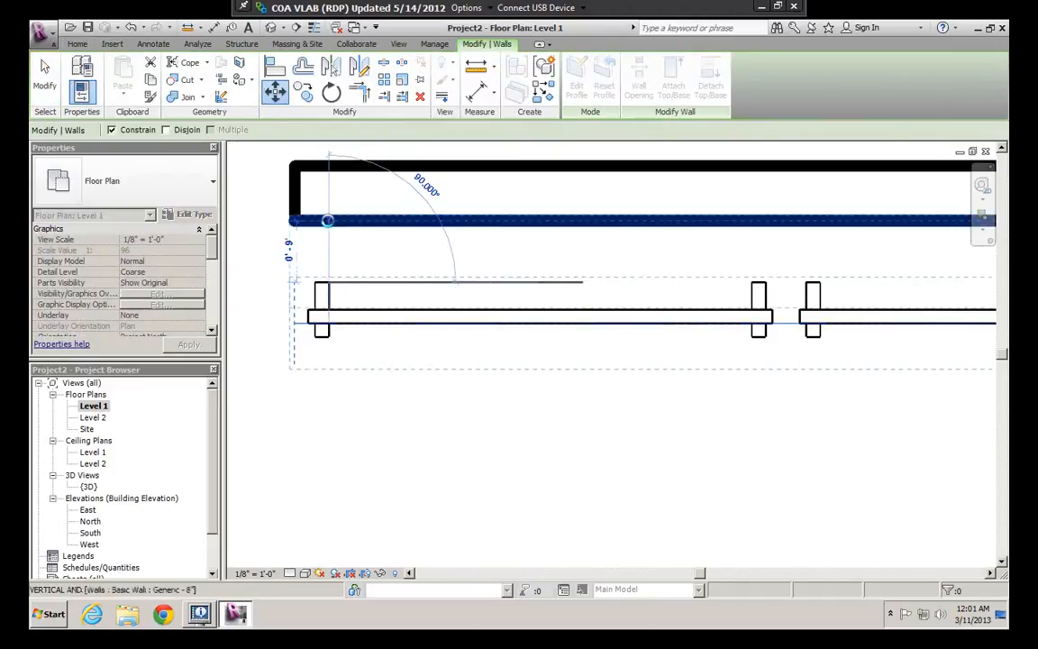
left_click(328, 221)
left_click(390, 417)
Step: Open the {3D} view and examine how the custom panels sit against the solid wall
double_click(93, 487)
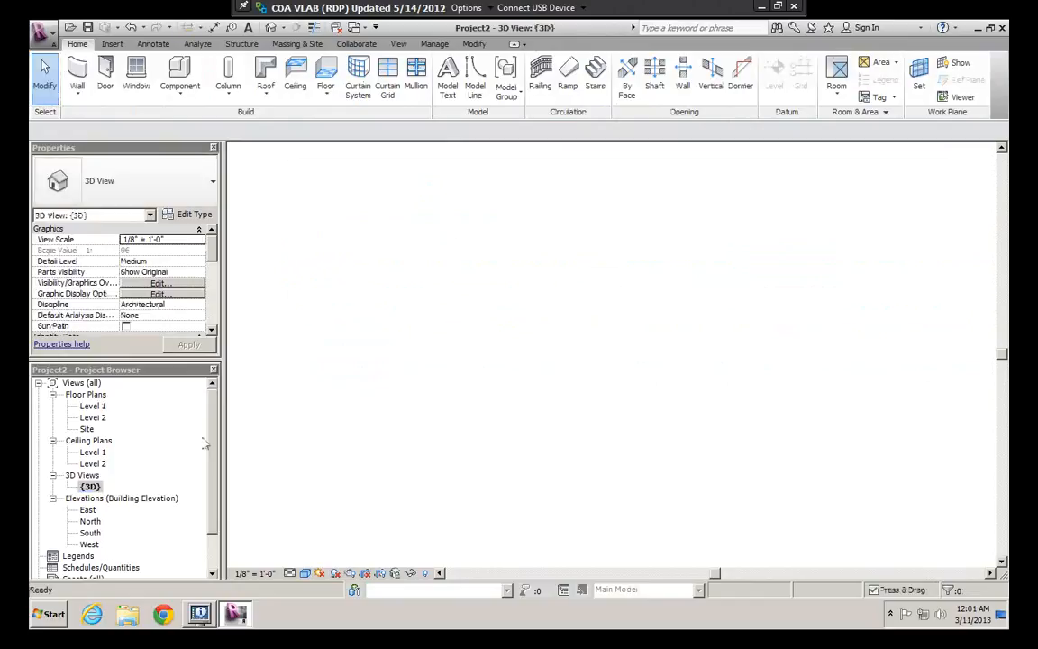
middle_click_drag(602, 360, 665, 346, "shift")
scroll(665, 345, "down", 3)
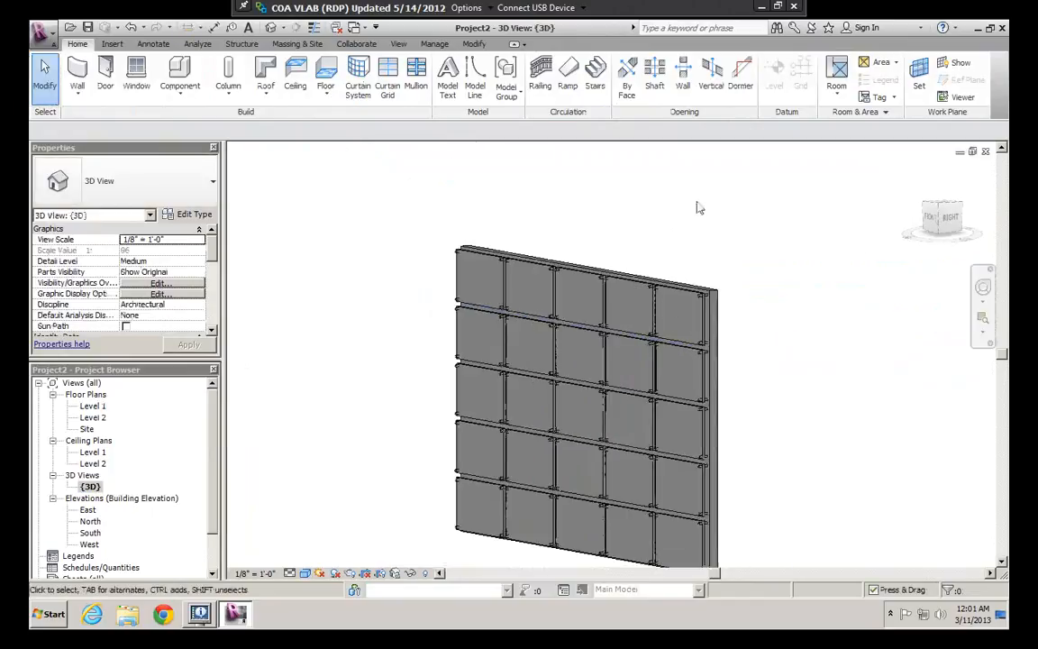
middle_click_drag(711, 427, 629, 399, "shift")
middle_click_drag(690, 466, 737, 519, "shift")
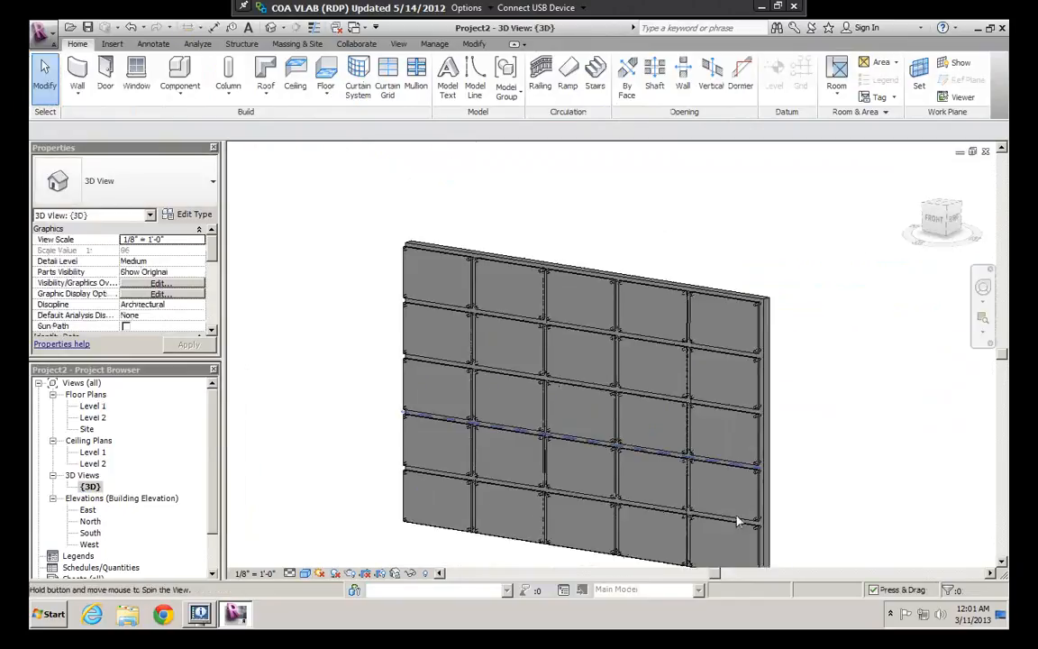
middle_click_drag(702, 466, 651, 436, "shift")
middle_click_drag(633, 370, 691, 460)
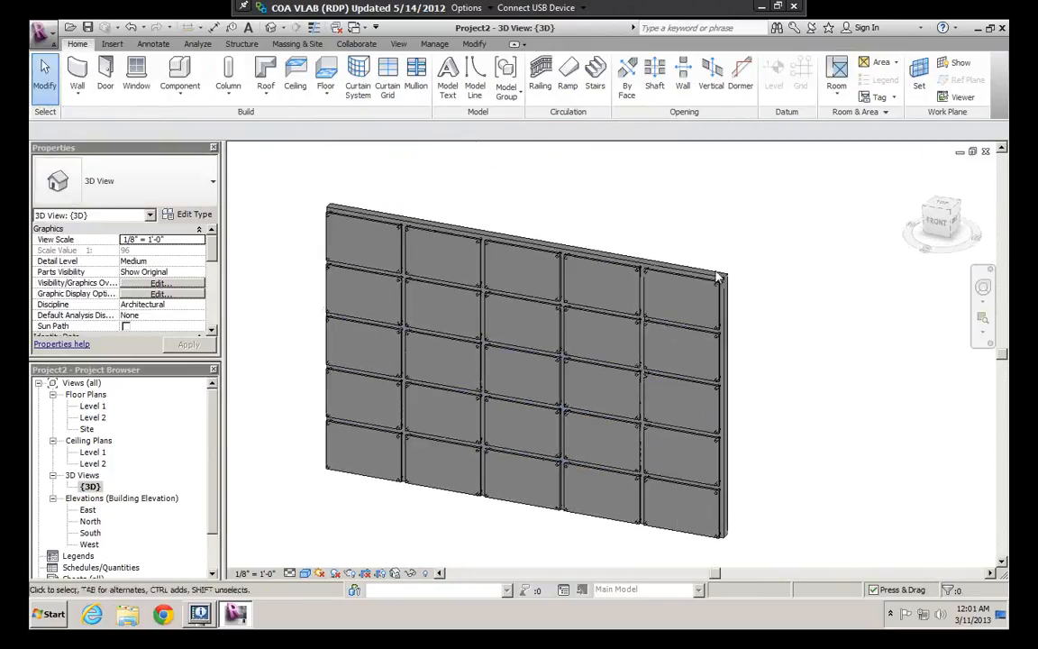
Step: Set the steel_material type parameter of the custom_panel_1 curtain panel to Metal - Aluminum
left_click(715, 285)
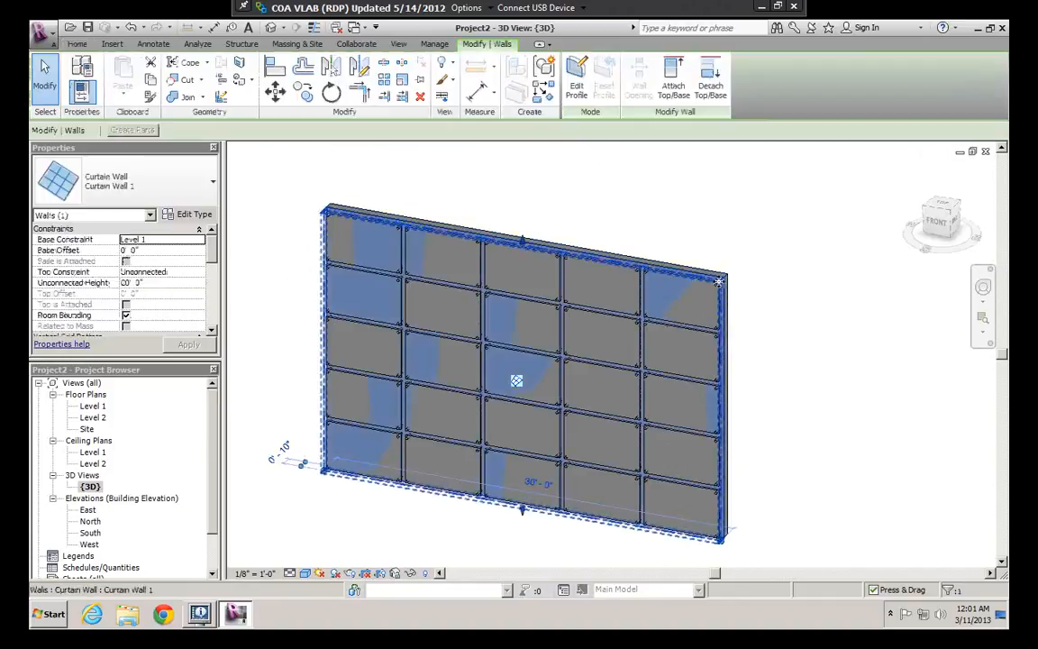
key("Escape")
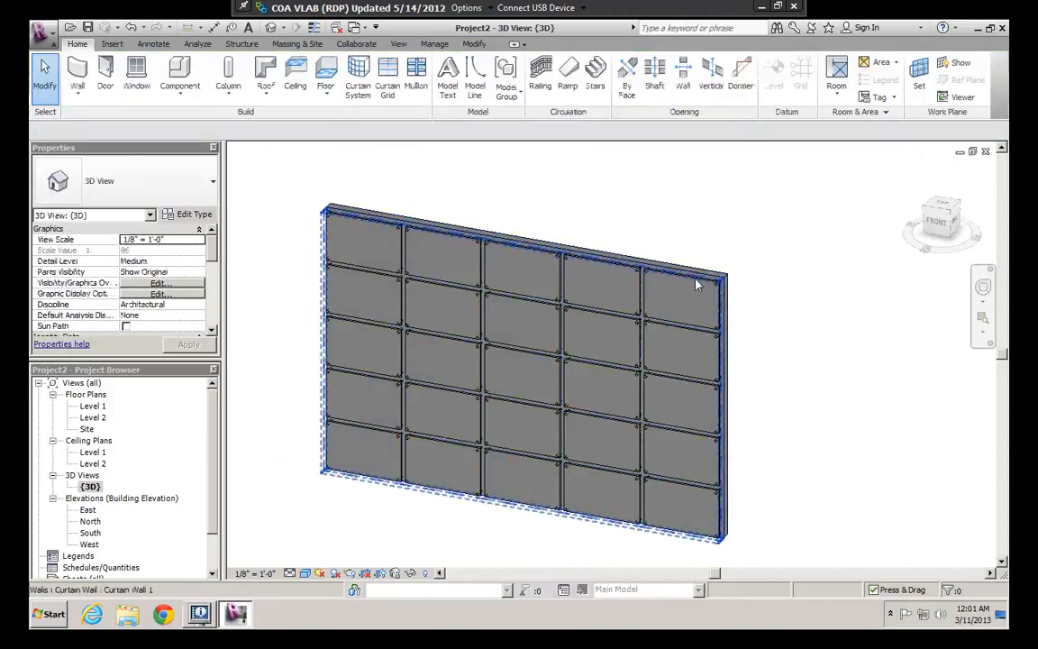
left_click(695, 286)
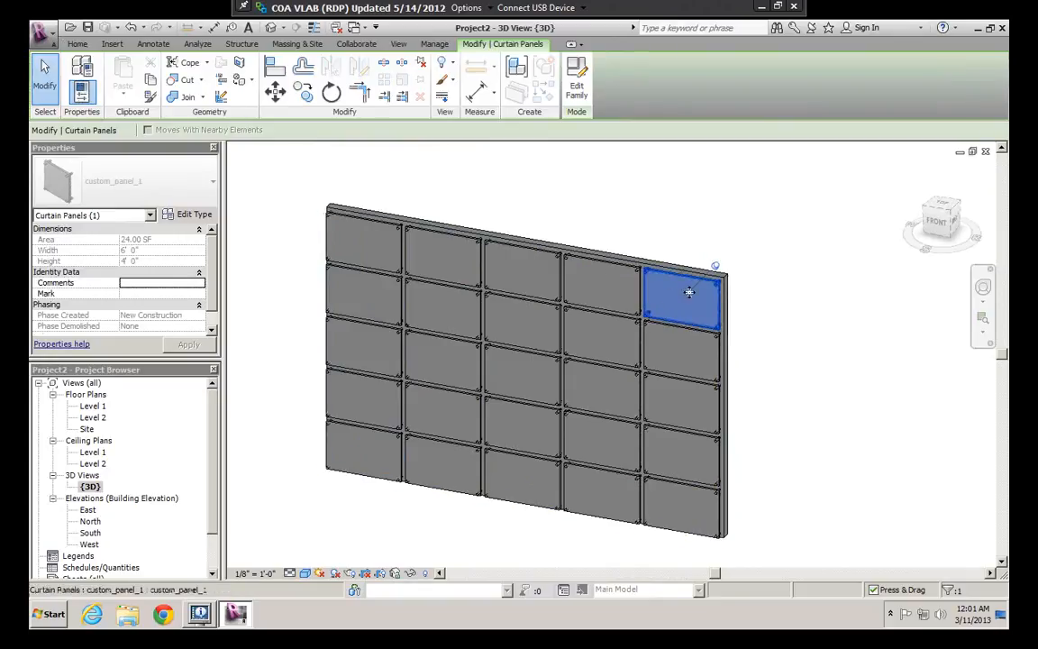
left_click(194, 216)
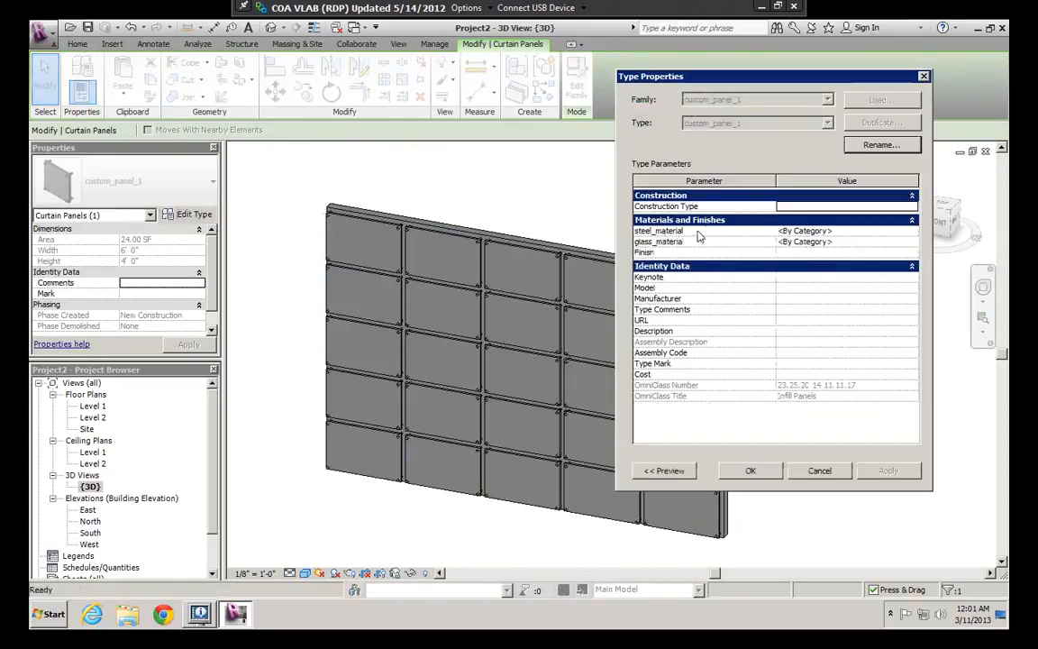
left_click(892, 231)
left_click(912, 231)
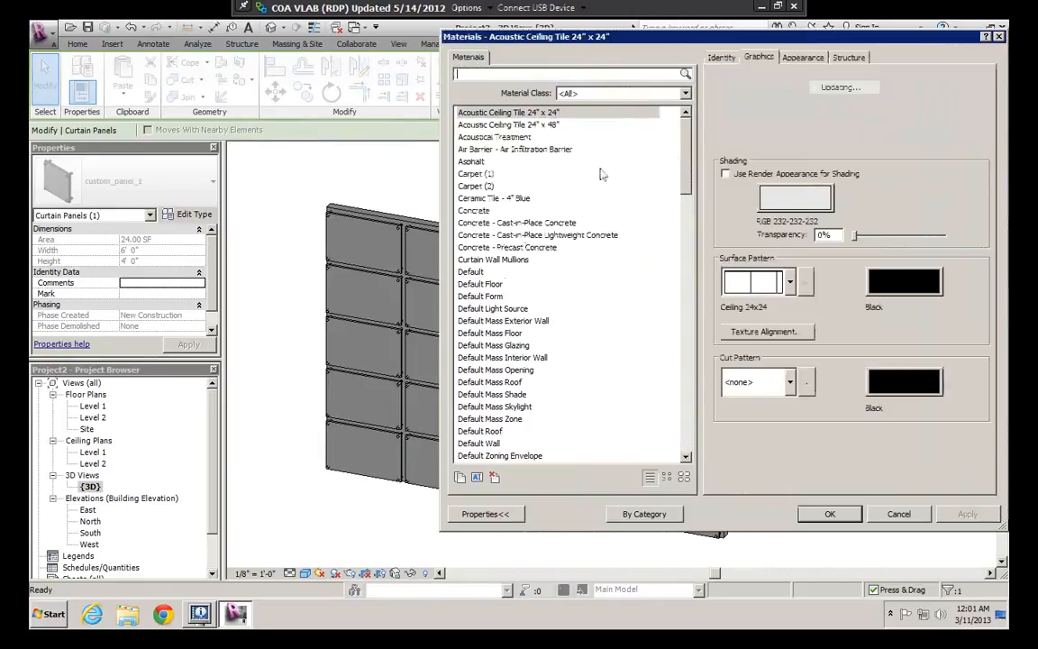
scroll(691, 181, "down", 1)
left_click_drag(691, 181, 687, 262)
left_click(503, 284)
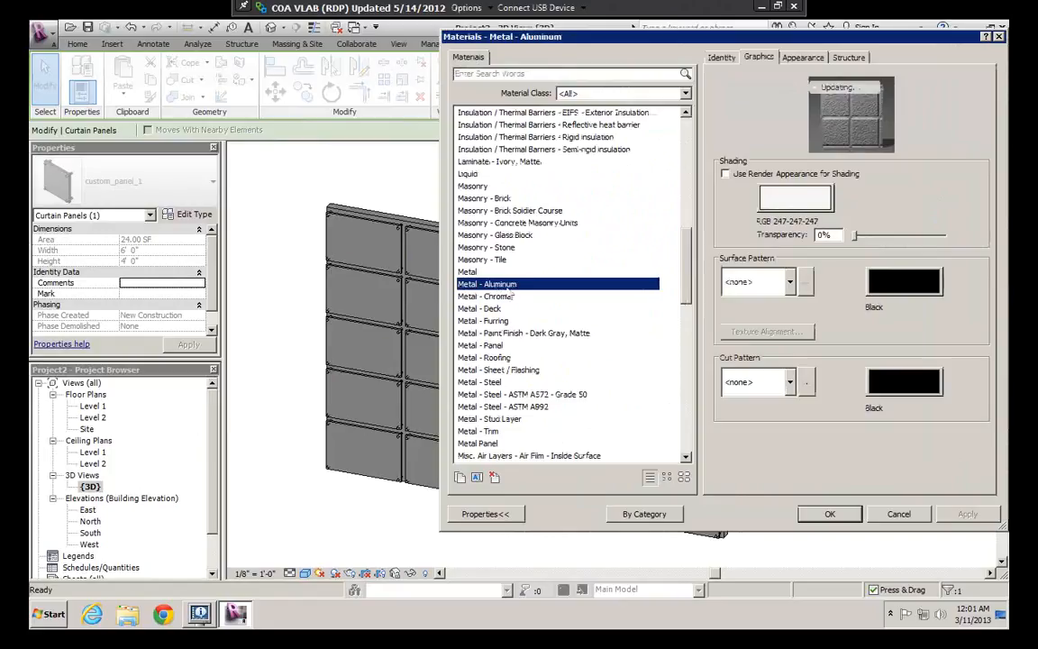
left_click(830, 516)
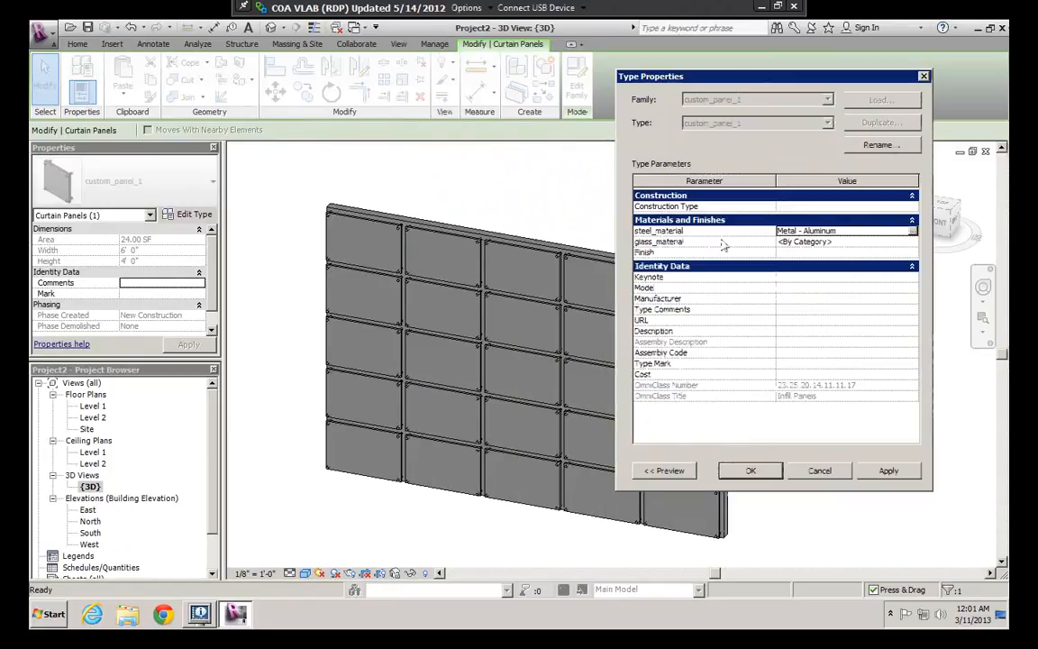
Step: Set the glass_material type parameter of custom_panel_1 to Glass and apply the type changes
left_click(829, 242)
left_click(913, 242)
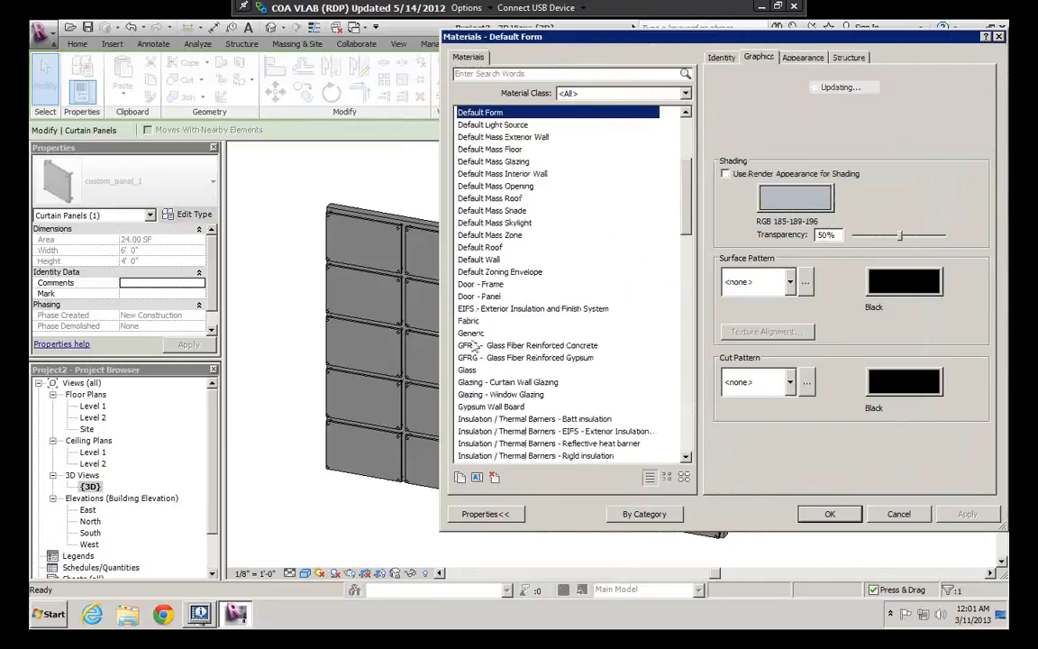
left_click(477, 370)
left_click(830, 515)
left_click(888, 470)
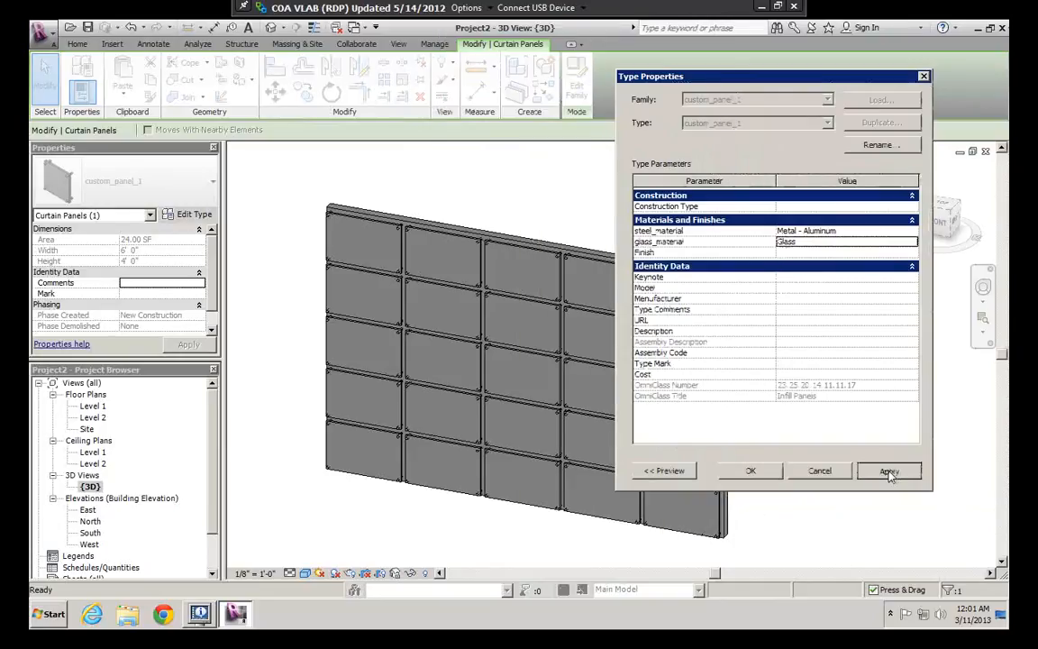
left_click(750, 471)
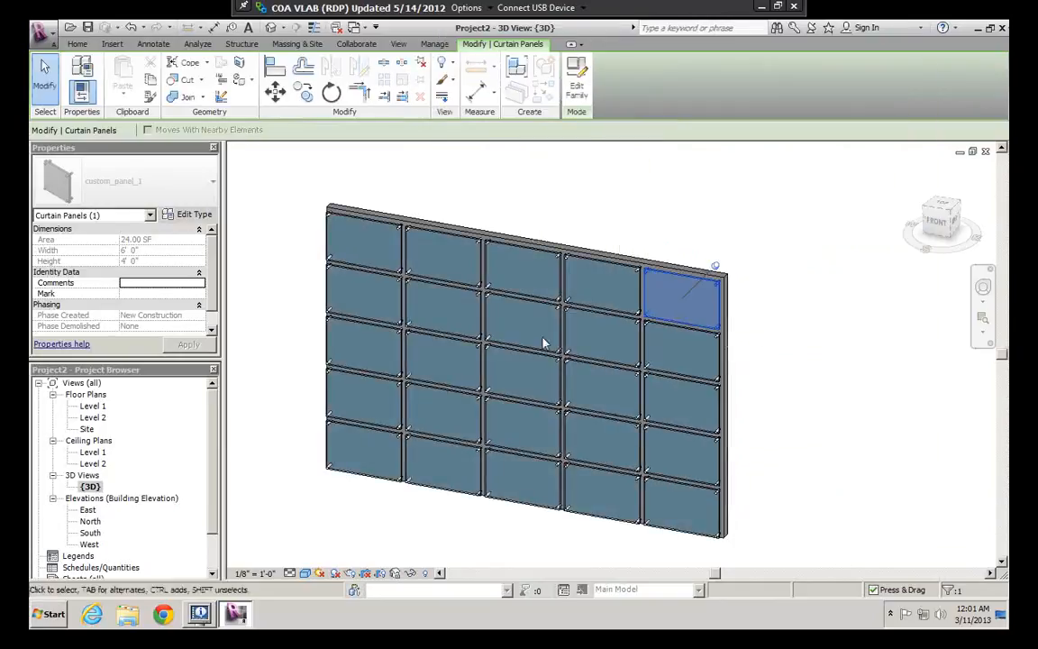
Step: Examine the glass panels and aluminum corner fixings on the curtain wall in 3D
left_click(873, 341)
middle_click_drag(771, 366, 645, 318, "shift")
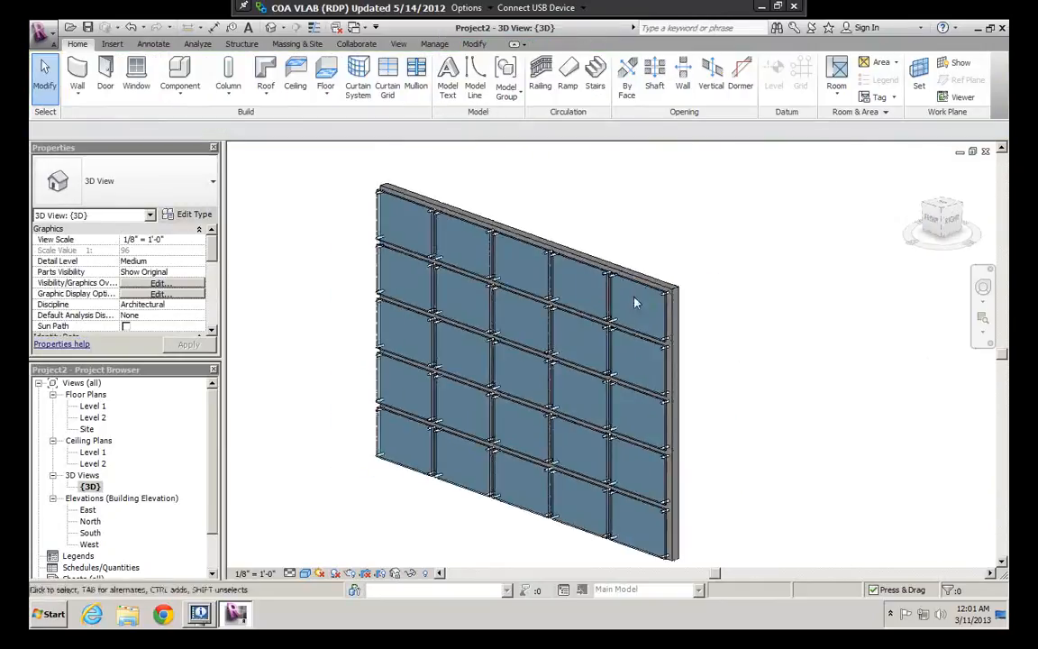
scroll(635, 303, "up", 3)
scroll(675, 305, "down", 1)
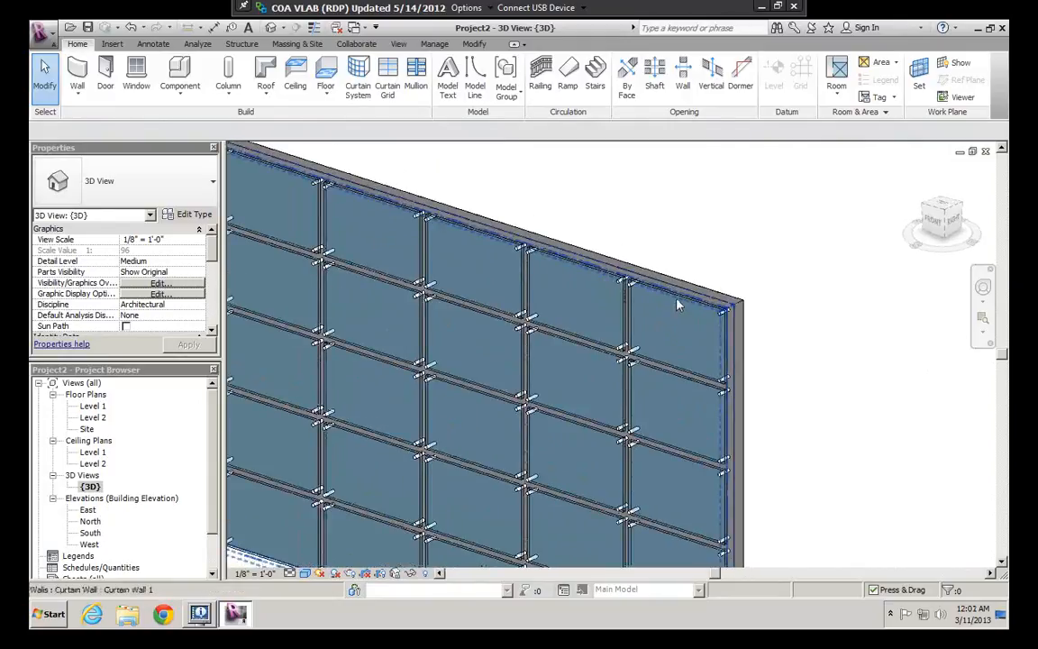
left_click(679, 305)
scroll(698, 290, "down", 3)
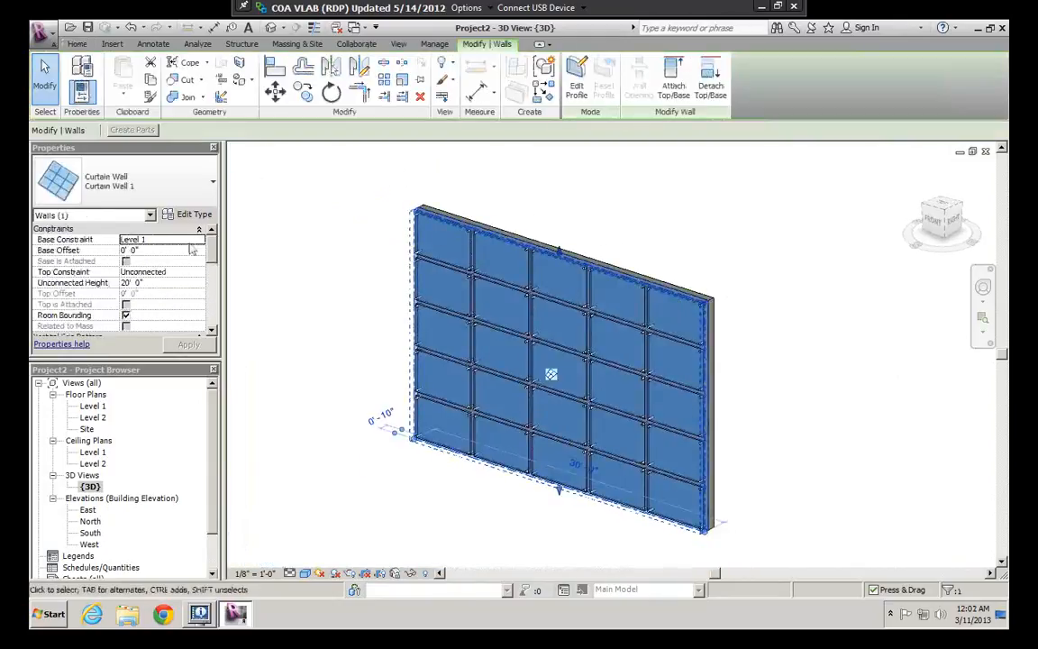
left_click(503, 208)
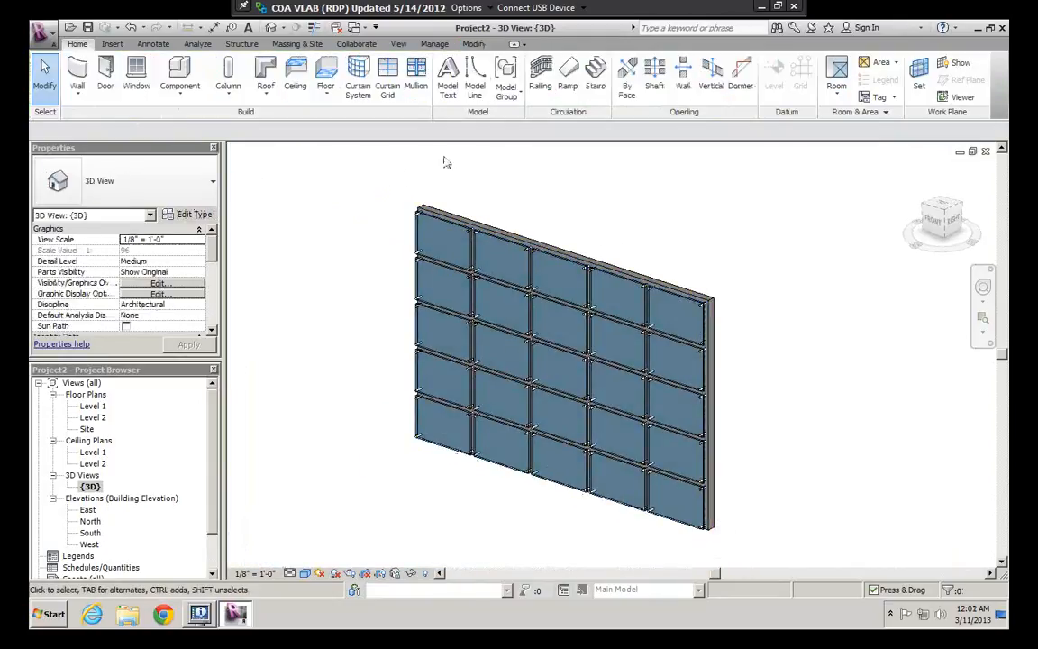
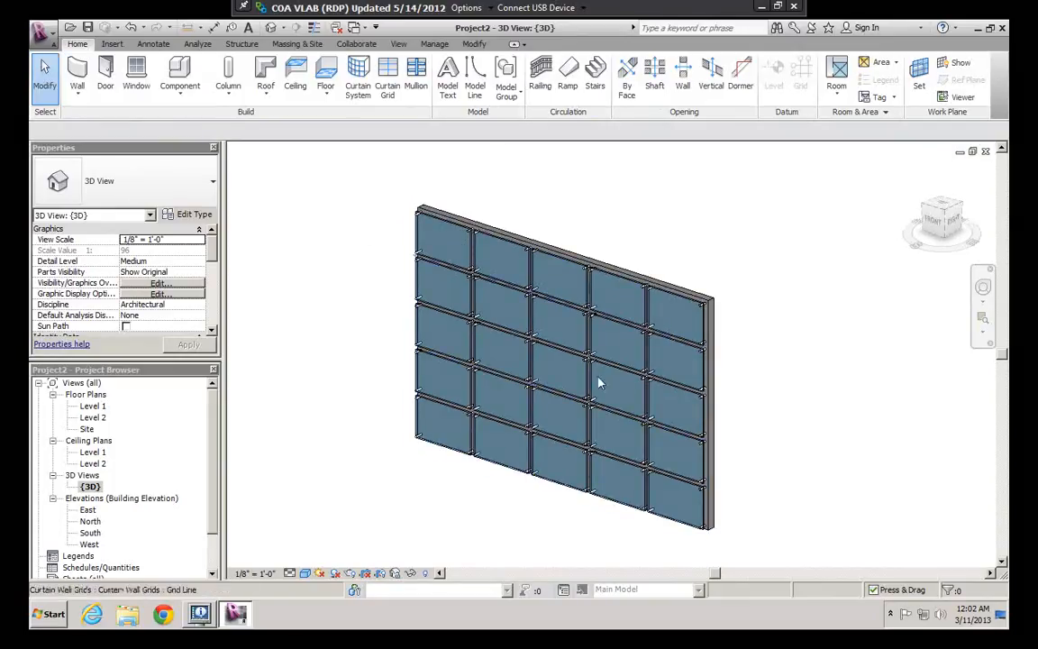
middle_click_drag(746, 431, 631, 423, "shift")
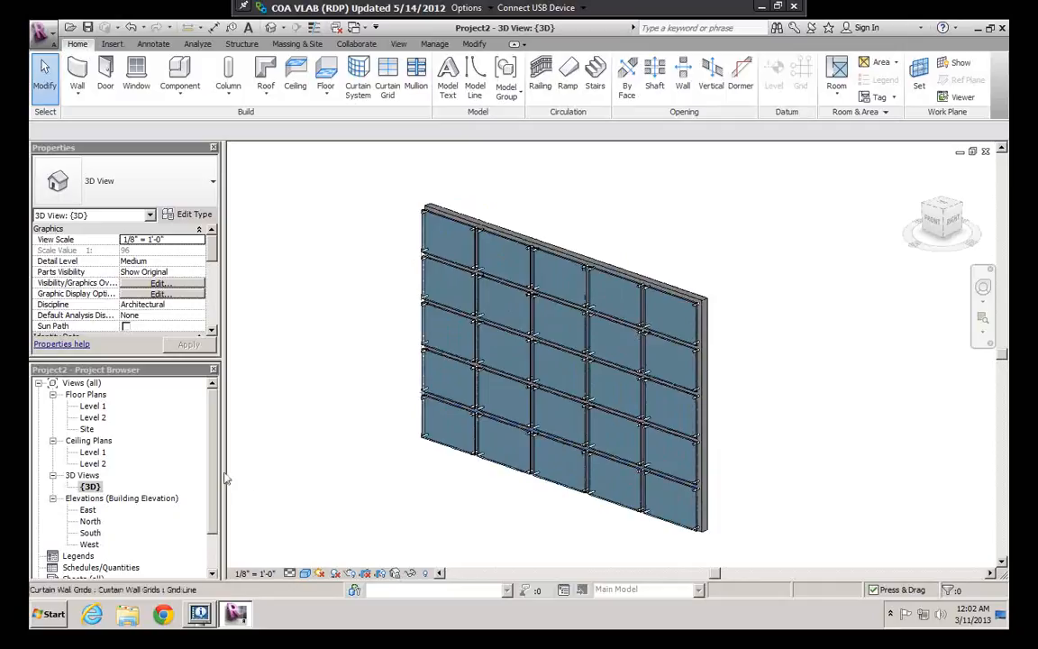
Step: Copy the solid wall and its curtain wall 35' - 0" horizontally to the right in the Level 1 floor plan
double_click(110, 408)
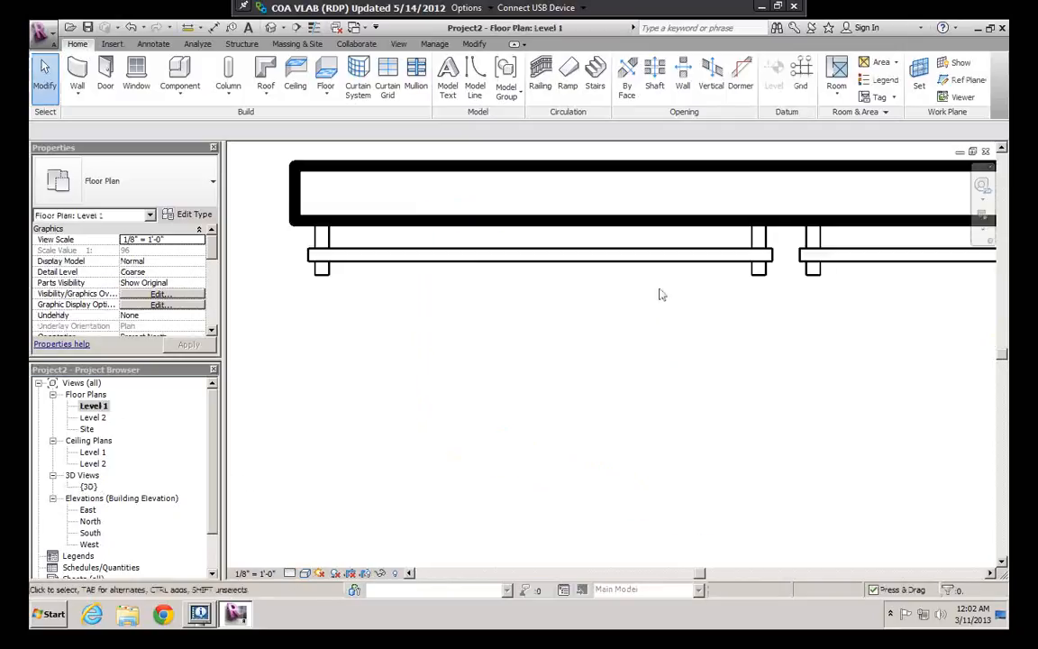
scroll(533, 355, "down", 5)
scroll(556, 310, "down", 3)
scroll(684, 332, "up", 4)
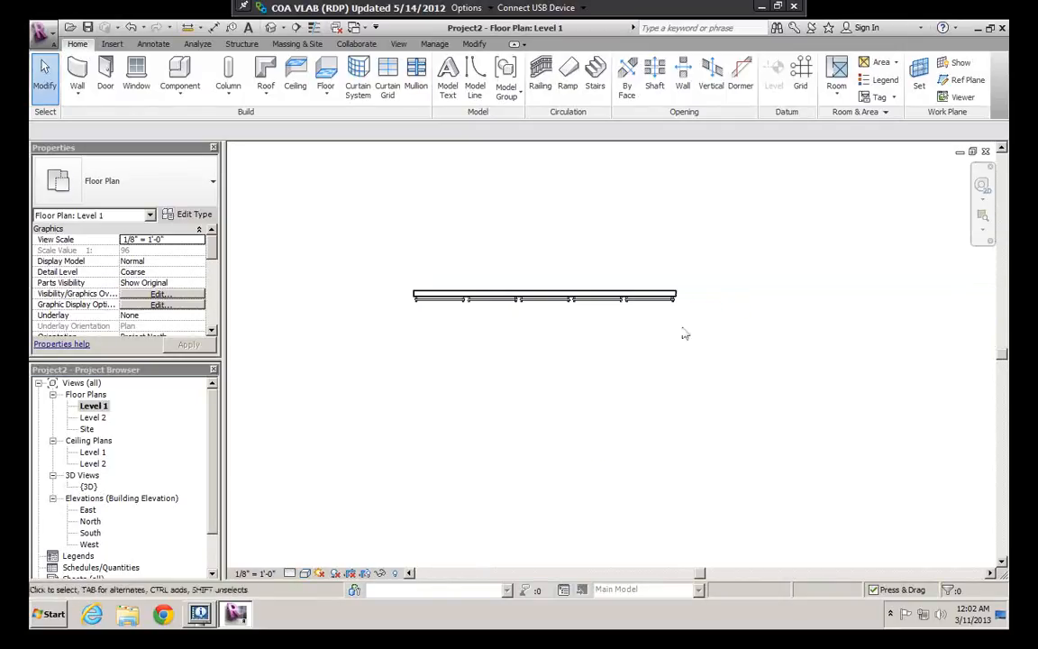
left_click_drag(528, 241, 388, 311)
key("m")
key("v")
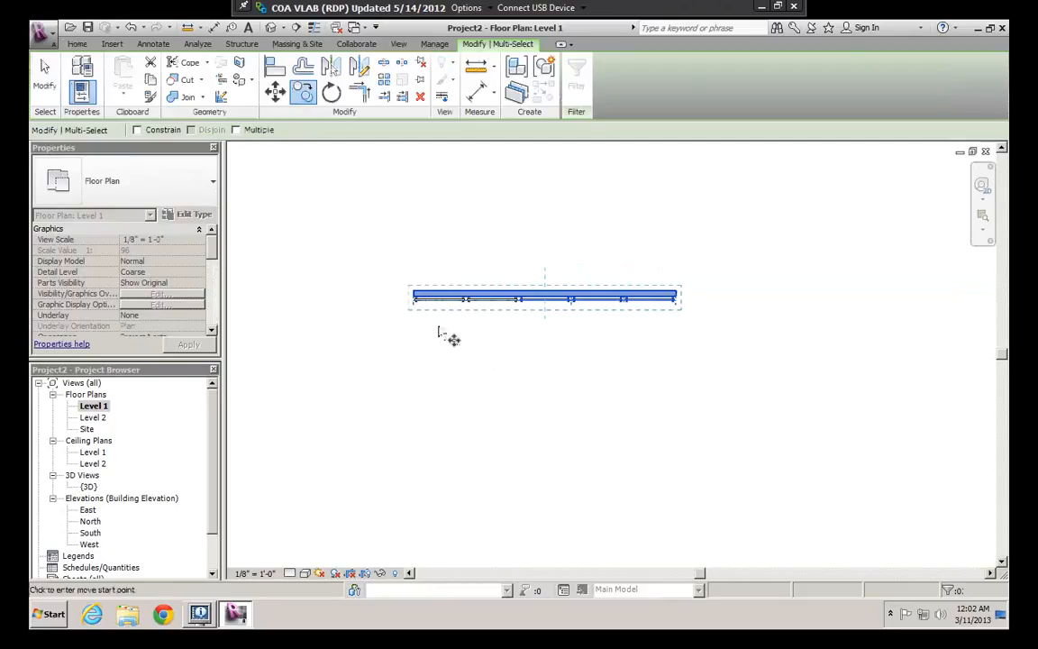
left_click(426, 304)
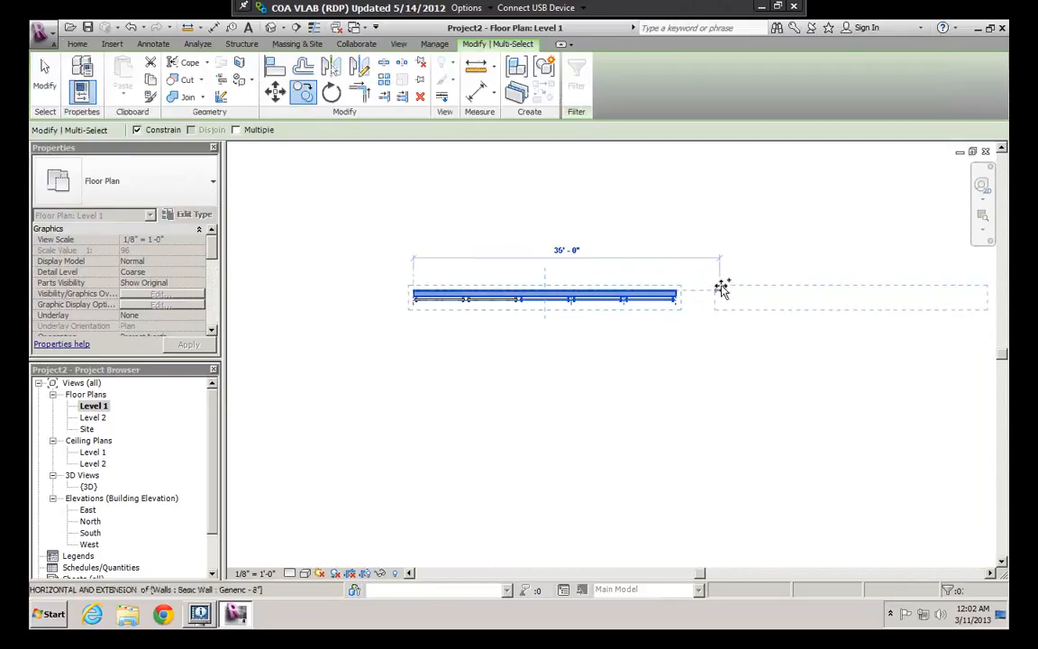
left_click(721, 288)
key("Escape")
middle_click_drag(722, 308, 514, 288)
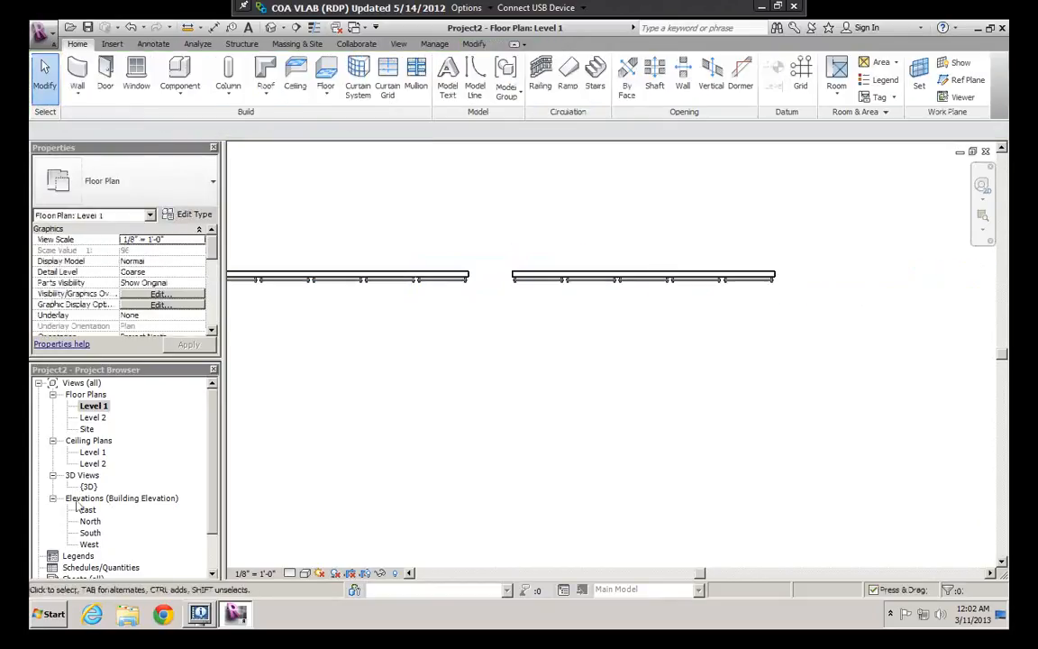
Step: In the 3D view, set the Curtain Panel type parameter of the copied curtain wall to None and apply the type change
double_click(89, 487)
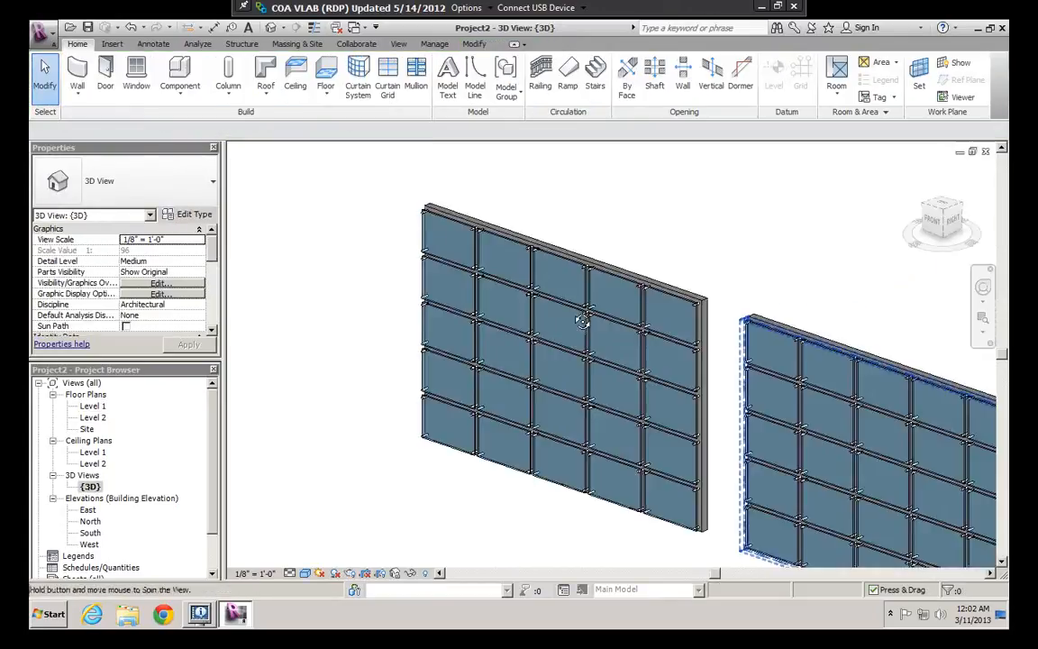
middle_click_drag(560, 382, 745, 272, "shift")
double_click(772, 271)
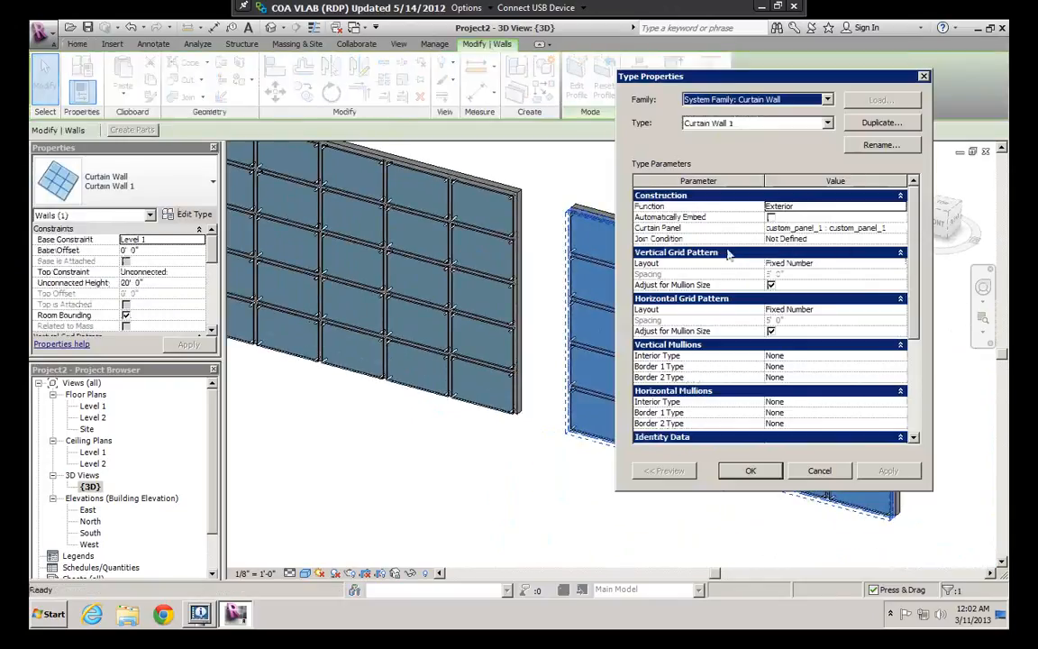
left_click(796, 228)
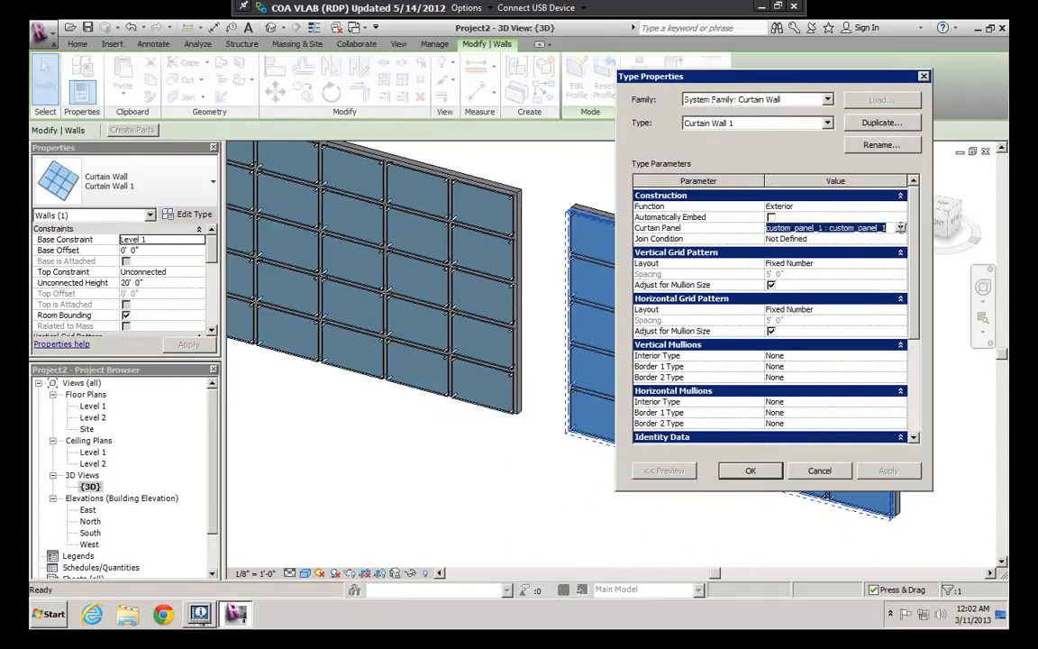
left_click(899, 228)
left_click_drag(957, 286, 971, 234)
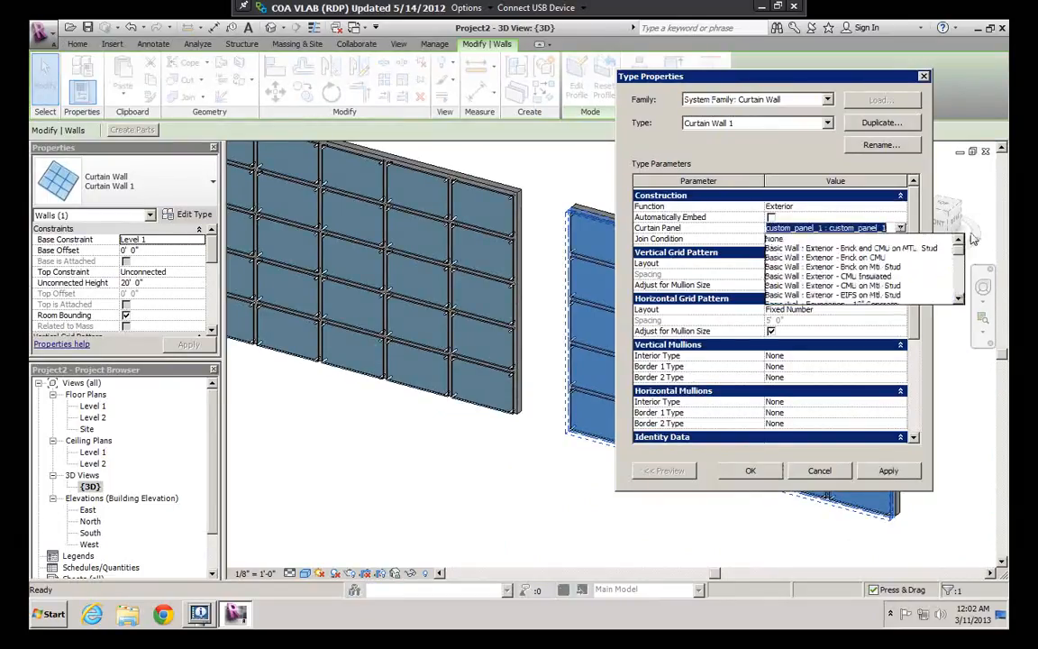
left_click(786, 239)
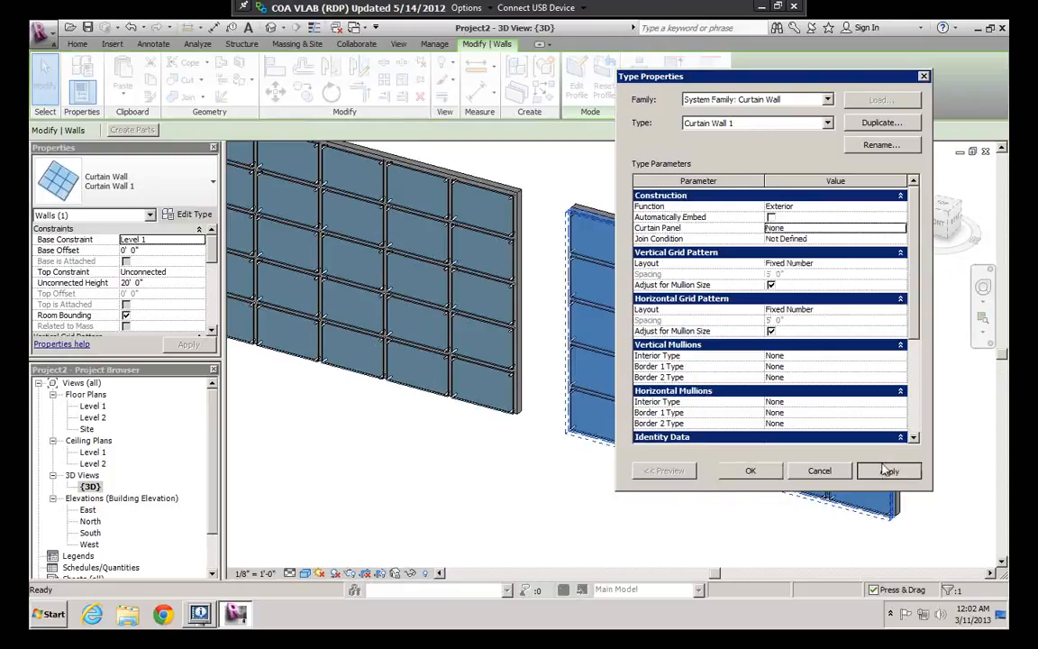
left_click(751, 471)
left_click(699, 515)
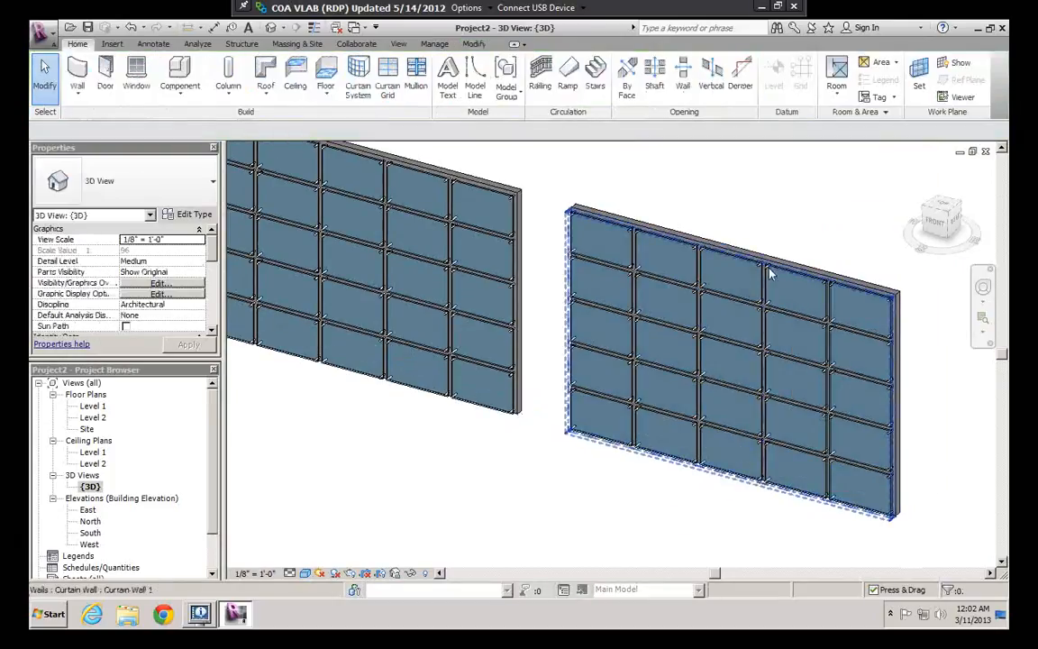
Step: Try setting the vertical and horizontal grid layouts of Curtain Wall 1 to None with the gridlines deleted, and undo the change
double_click(725, 366)
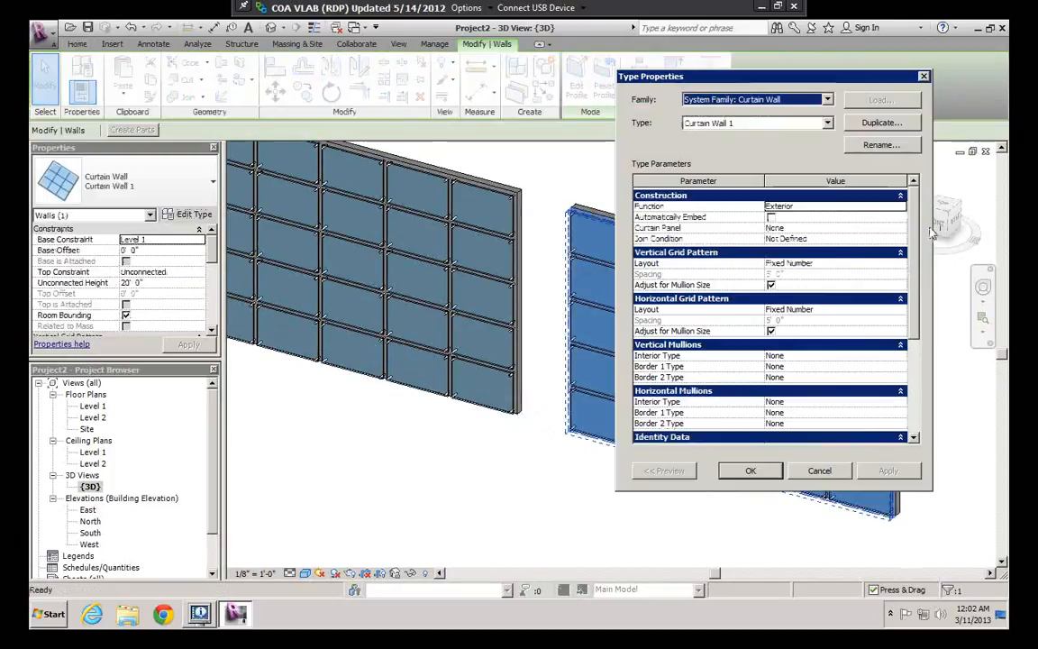
left_click(771, 285)
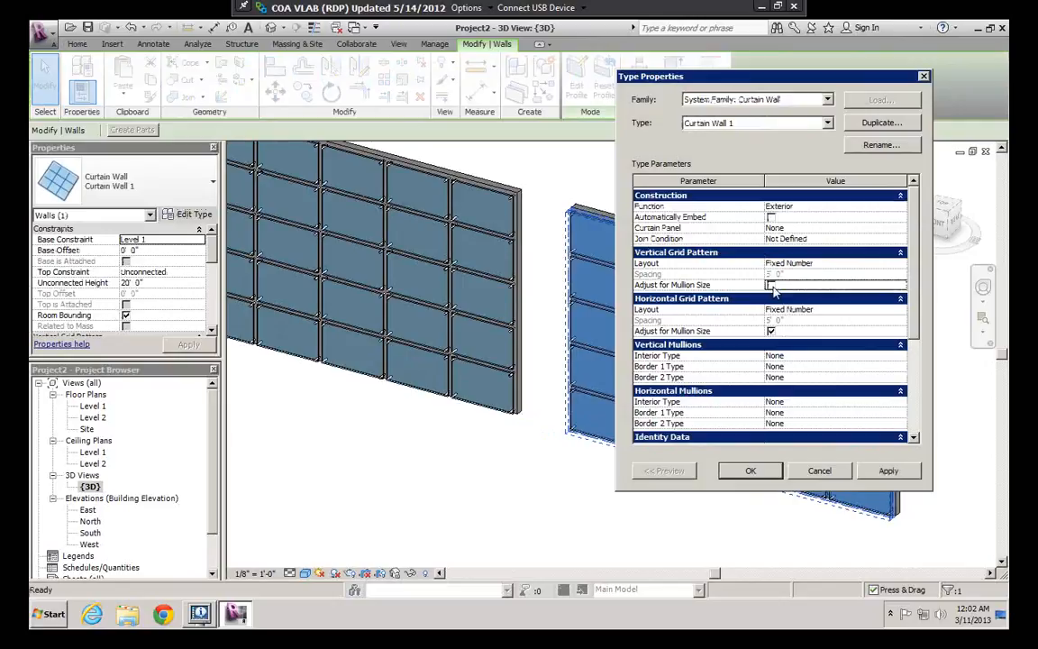
left_click(900, 264)
left_click(804, 274)
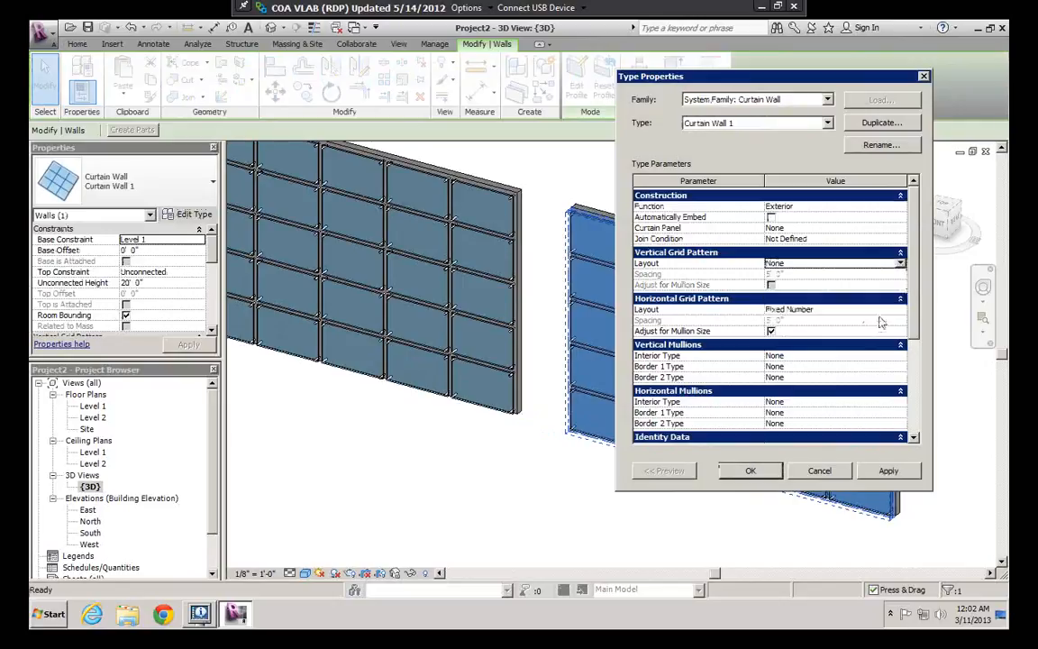
left_click(900, 309)
left_click(900, 310)
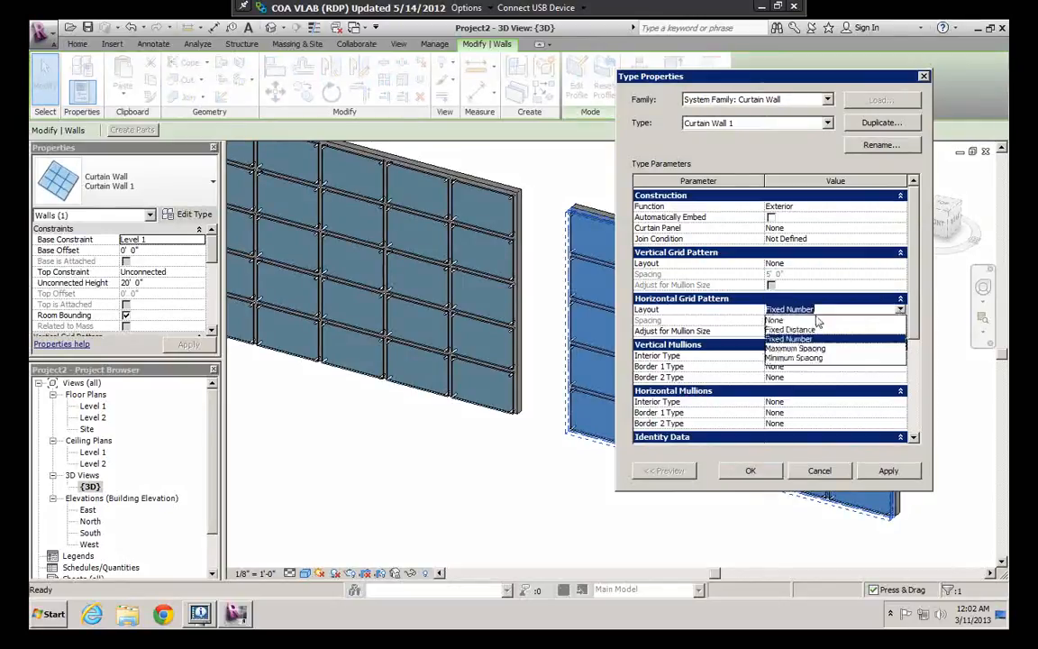
left_click(777, 321)
left_click(747, 471)
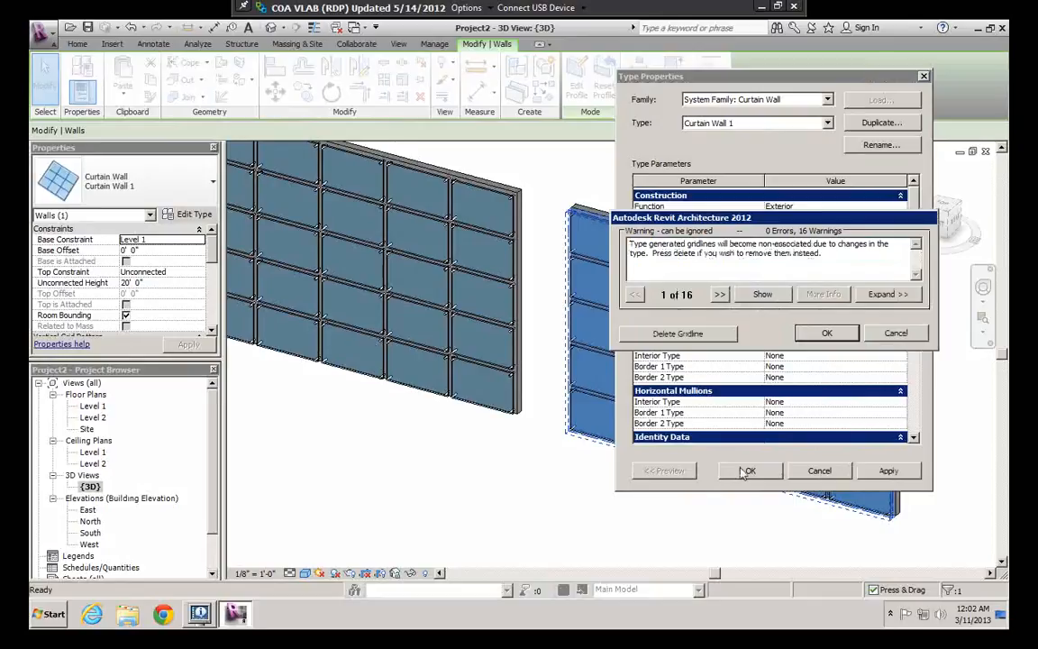
left_click(733, 335)
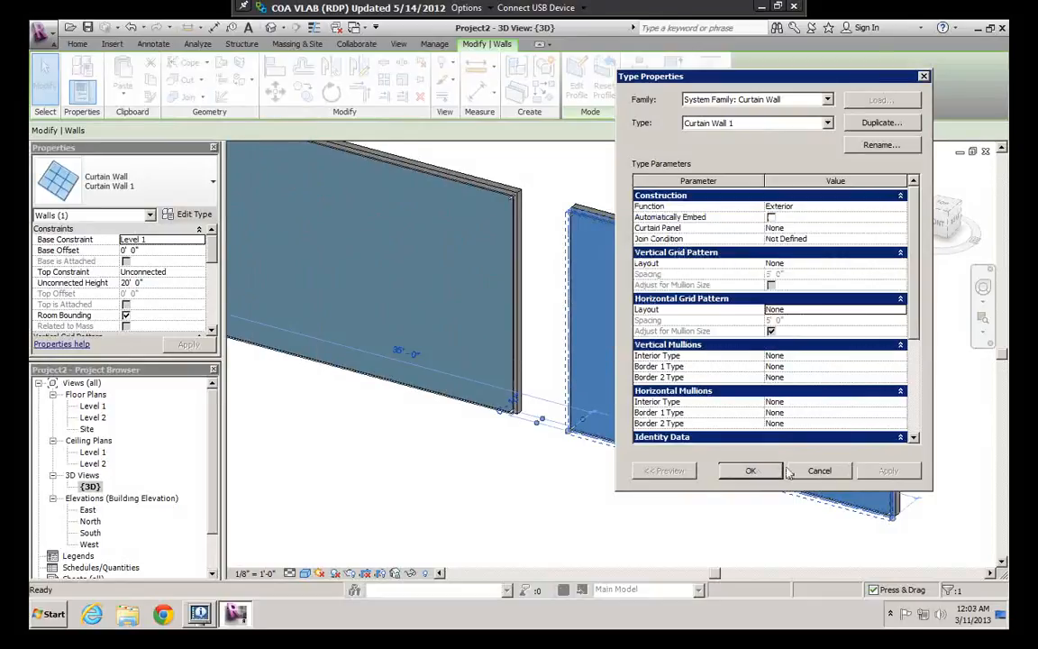
left_click(819, 470)
key("ctrl+z")
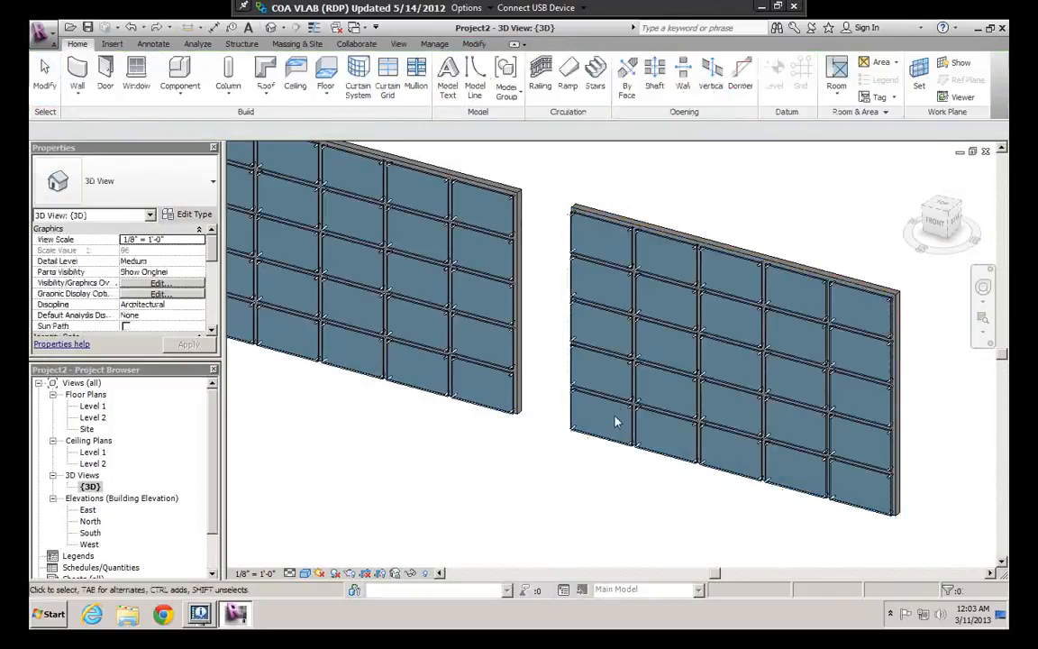
Step: Delete the copied curtain wall in front of the second solid wall
scroll(615, 422, "down", 1)
middle_click_drag(734, 379, 720, 306, "shift")
left_click(720, 296)
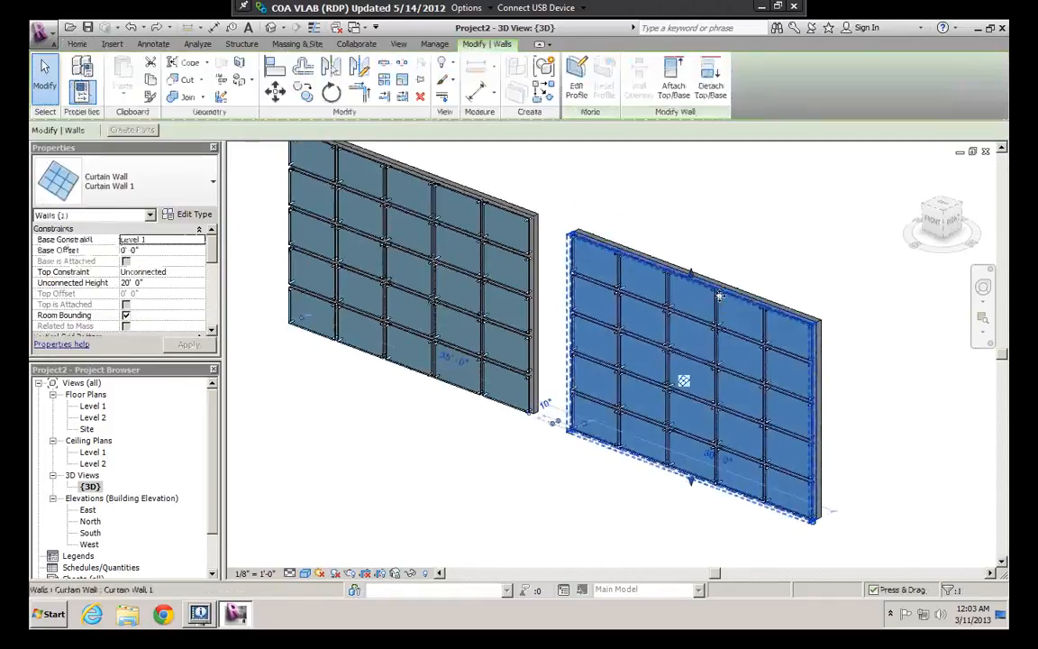
key("ctrl+y")
Step: In the Level 1 floor plan, draw a 30' - 0" wall of type Curtain Wall 1 along the front side of the copied solid wall
double_click(93, 407)
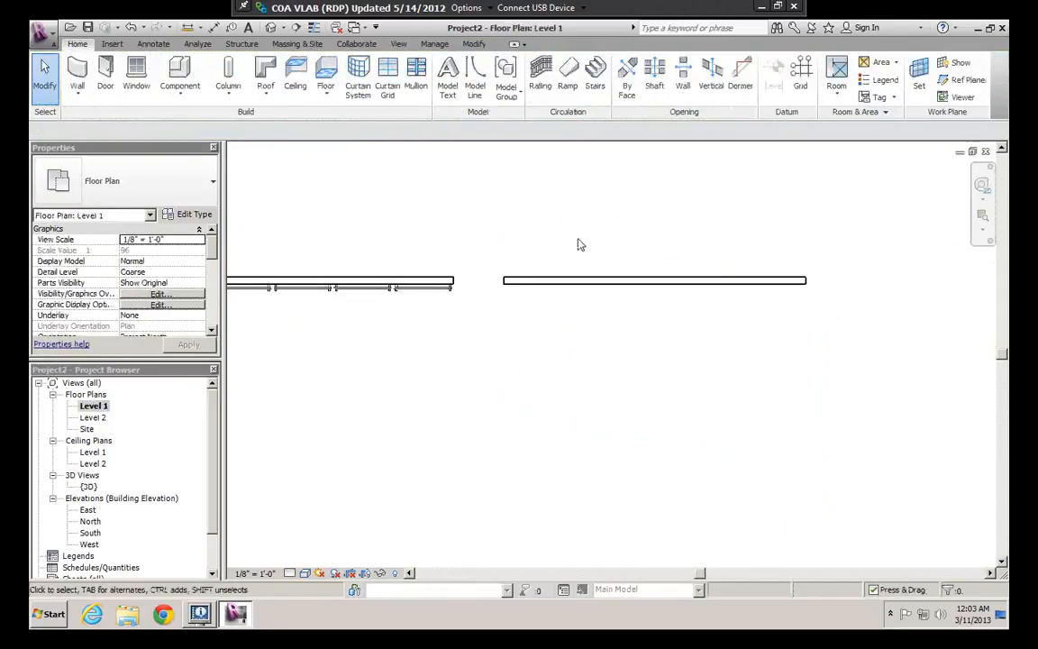
left_click(78, 70)
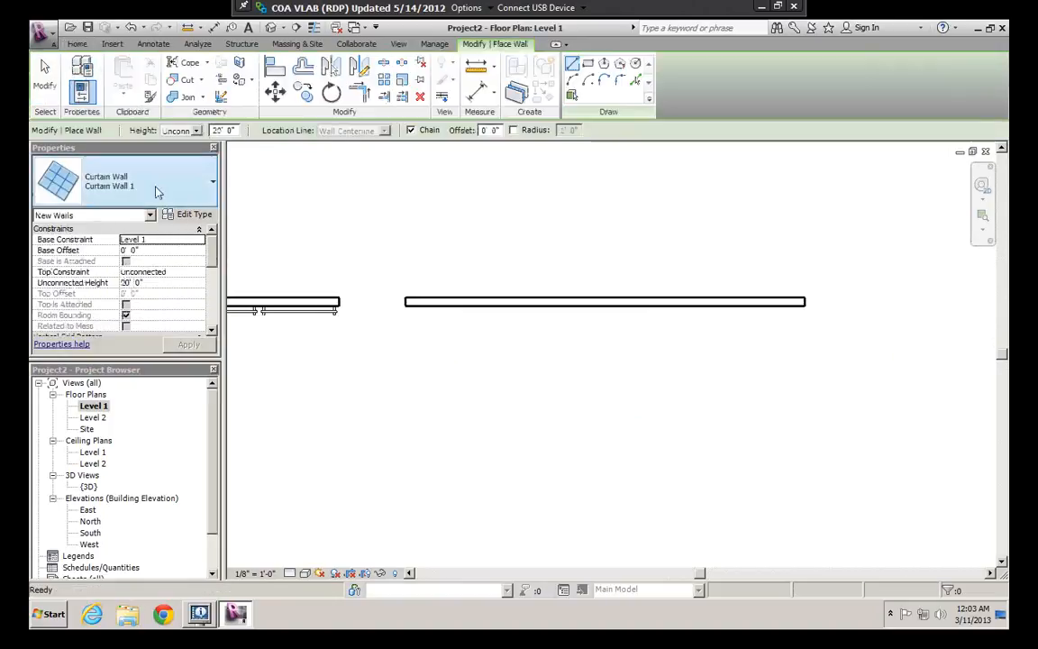
left_click(406, 311)
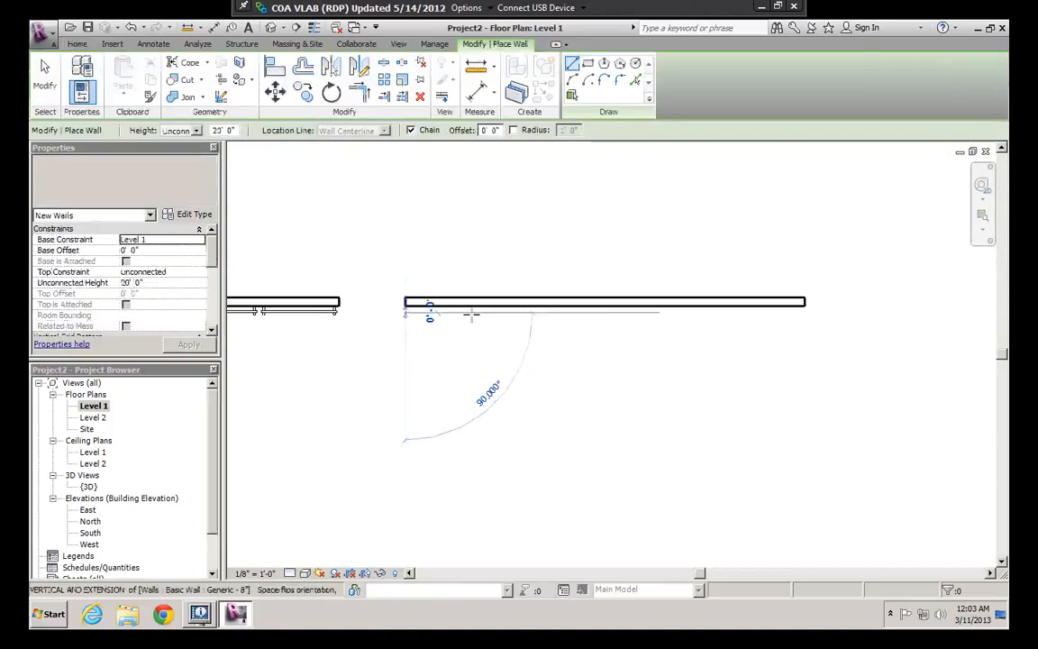
left_click(806, 314)
key("Escape")
key("Escape")
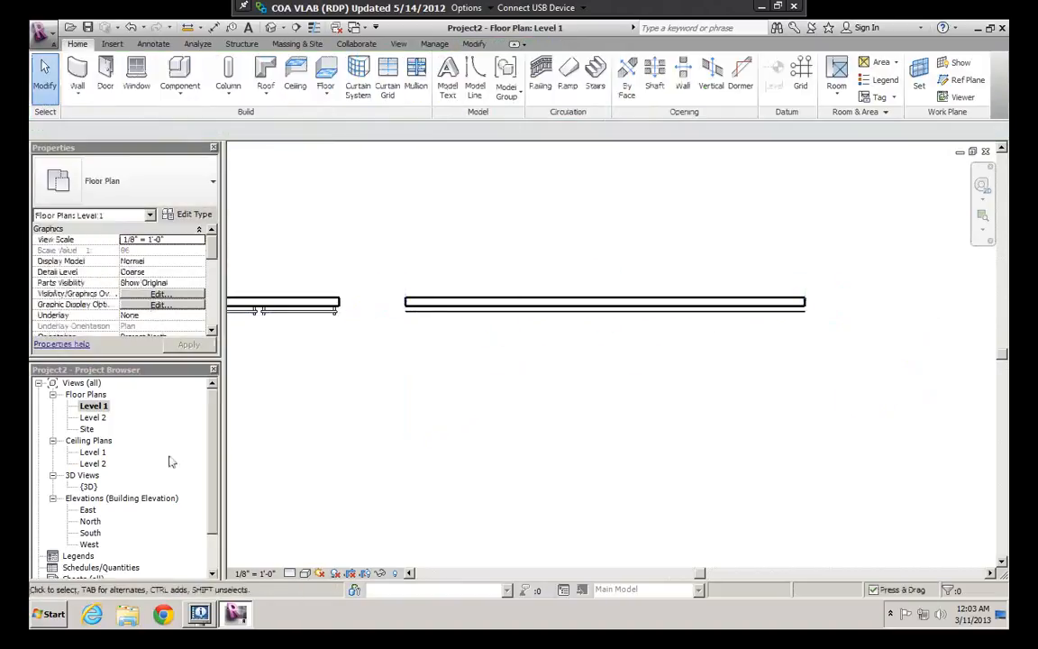
Step: Inspect a vertical grid line of the newly drawn curtain wall in the 3D view
left_click(87, 486)
double_click(89, 490)
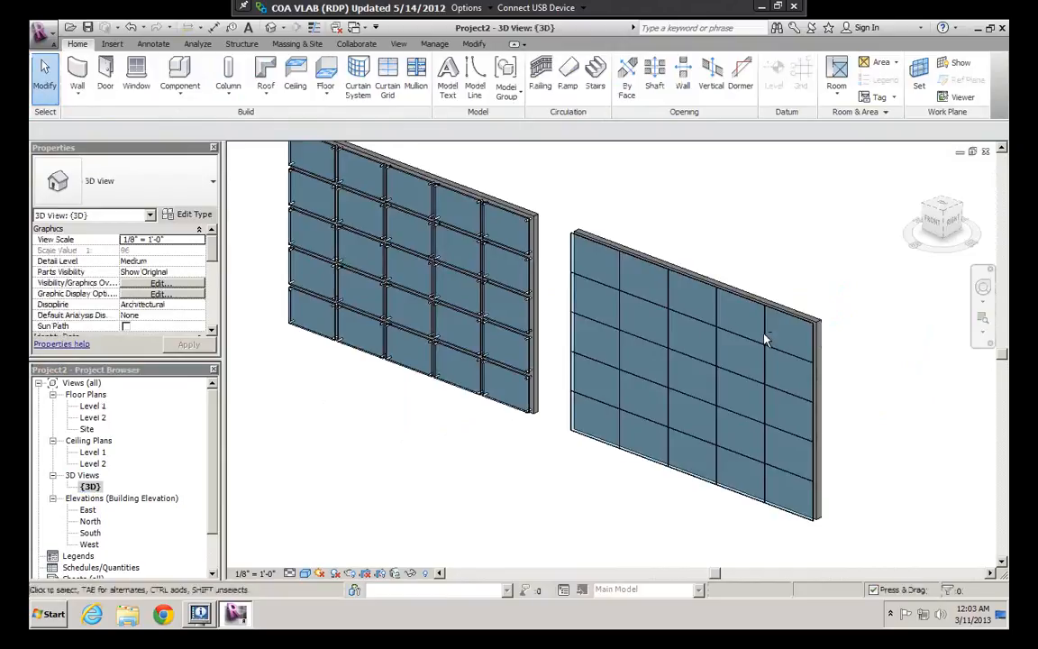
middle_click_drag(766, 336, 763, 302, "shift")
scroll(763, 300, "up", 1)
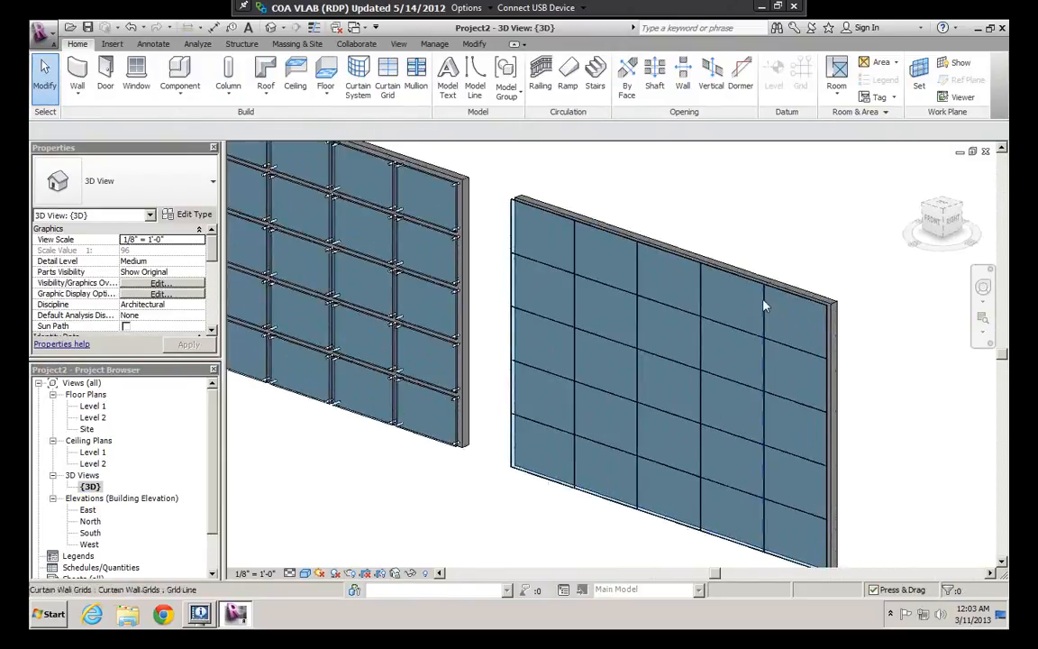
left_click(763, 307)
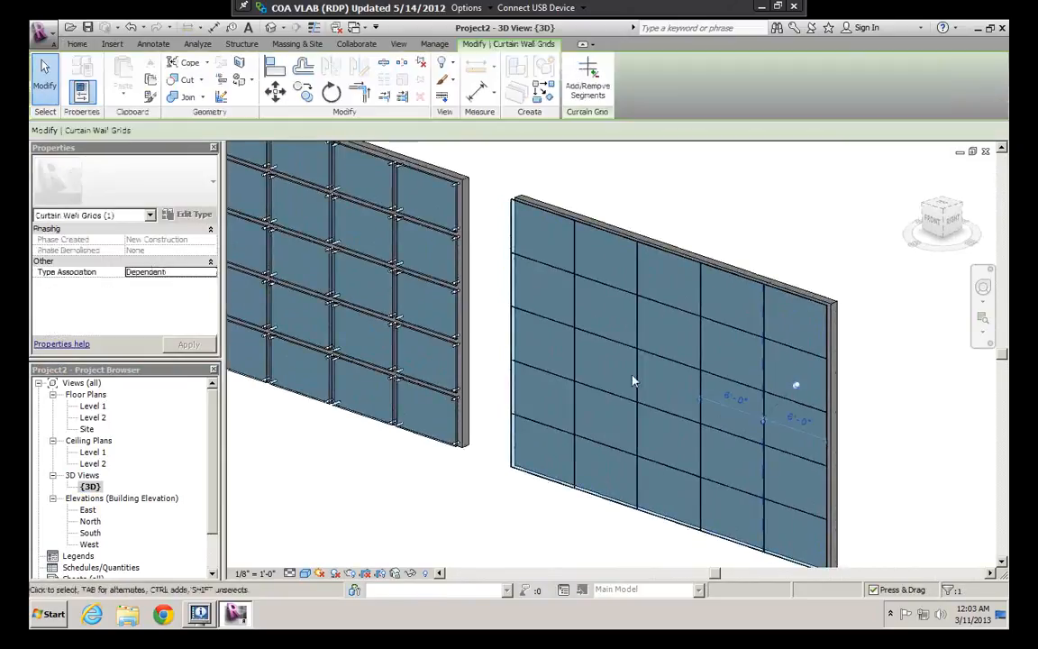
Step: Try to remove the new curtain wall's grid by setting both grid pattern layouts to None and deleting the type-generated gridlines
left_click(700, 278)
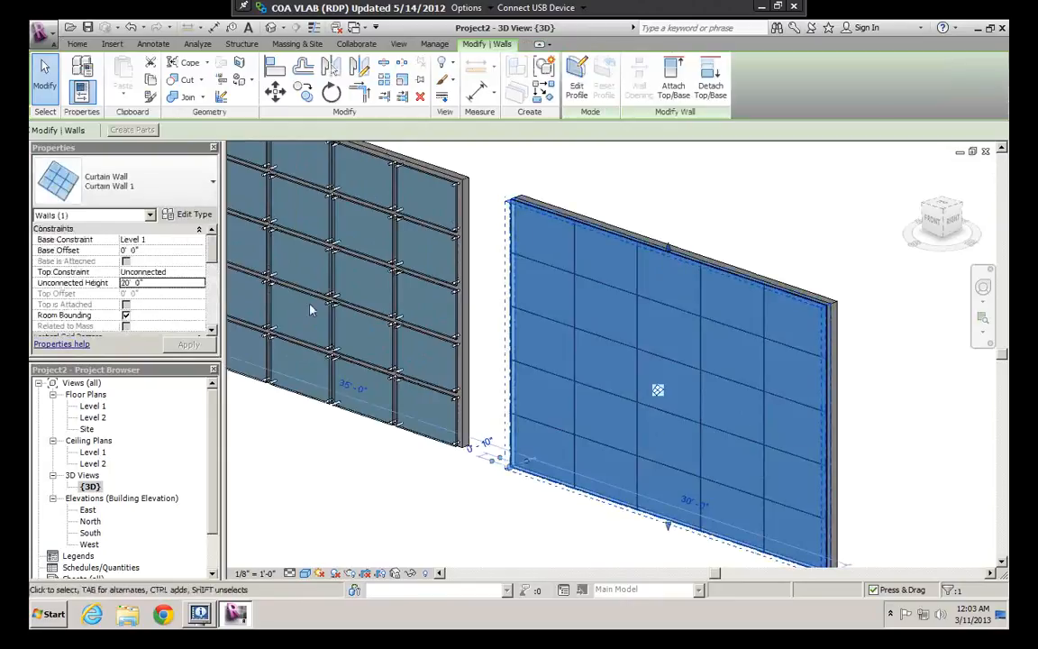
left_click(189, 214)
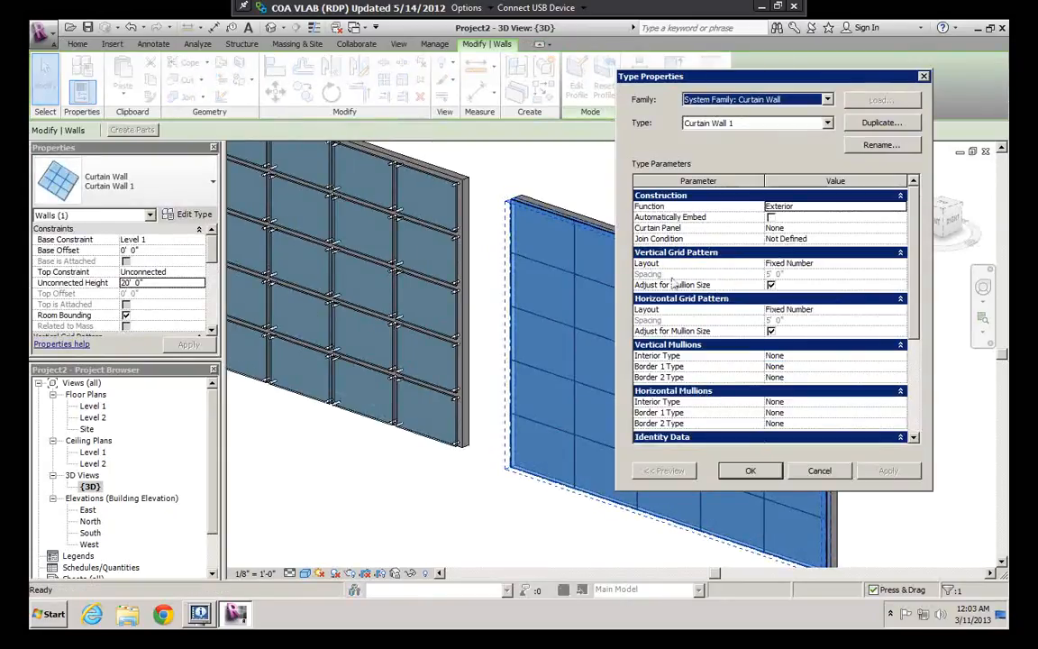
left_click(901, 264)
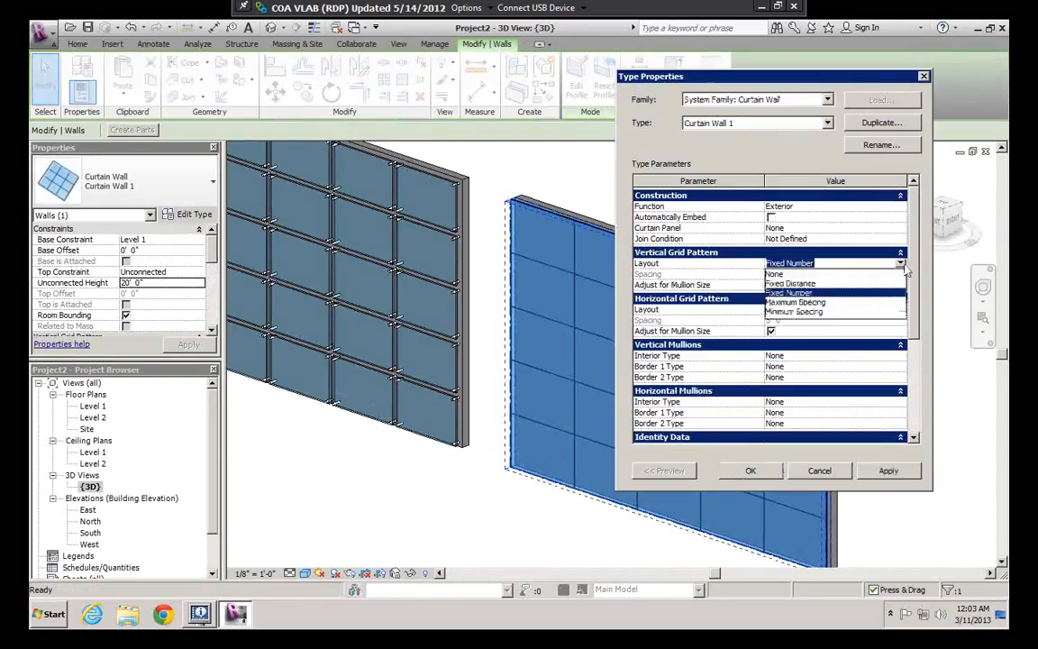
left_click(814, 274)
left_click(899, 344)
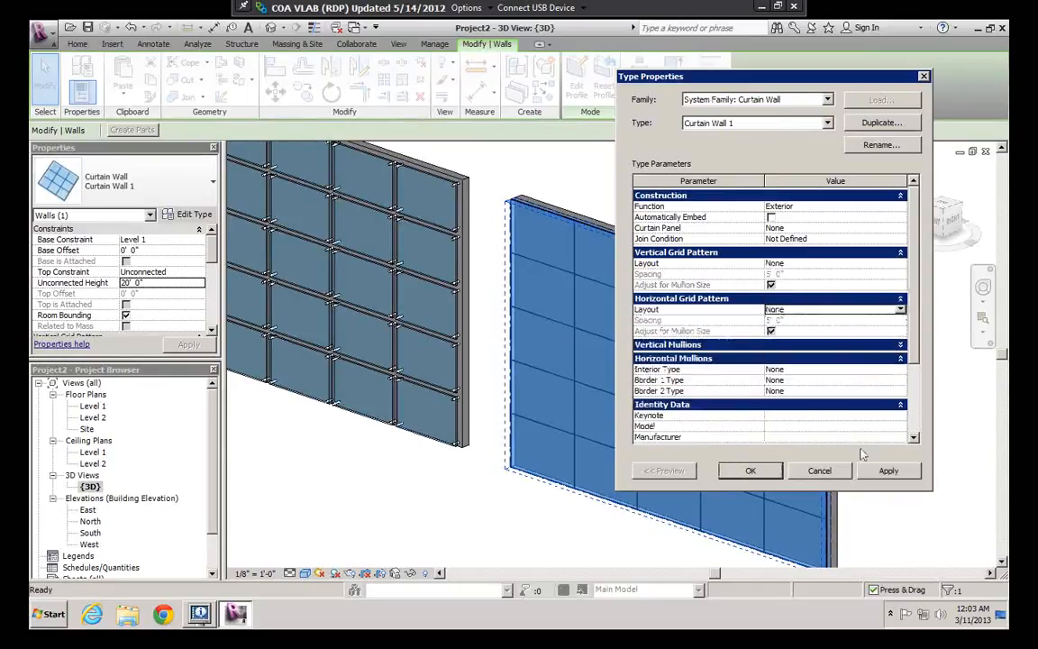
left_click(879, 473)
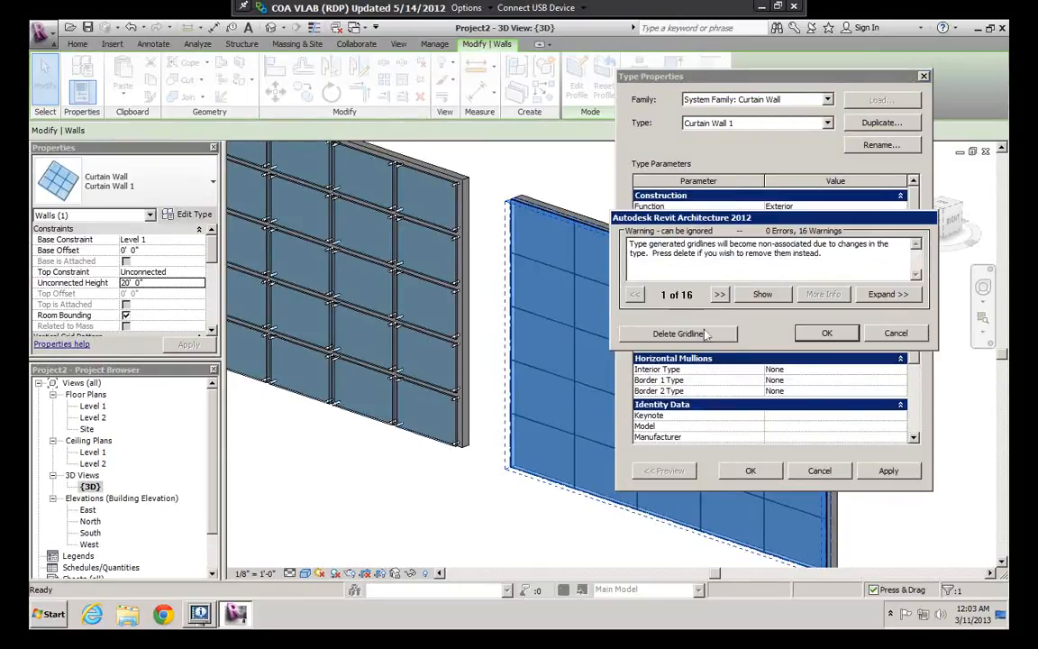
left_click(706, 333)
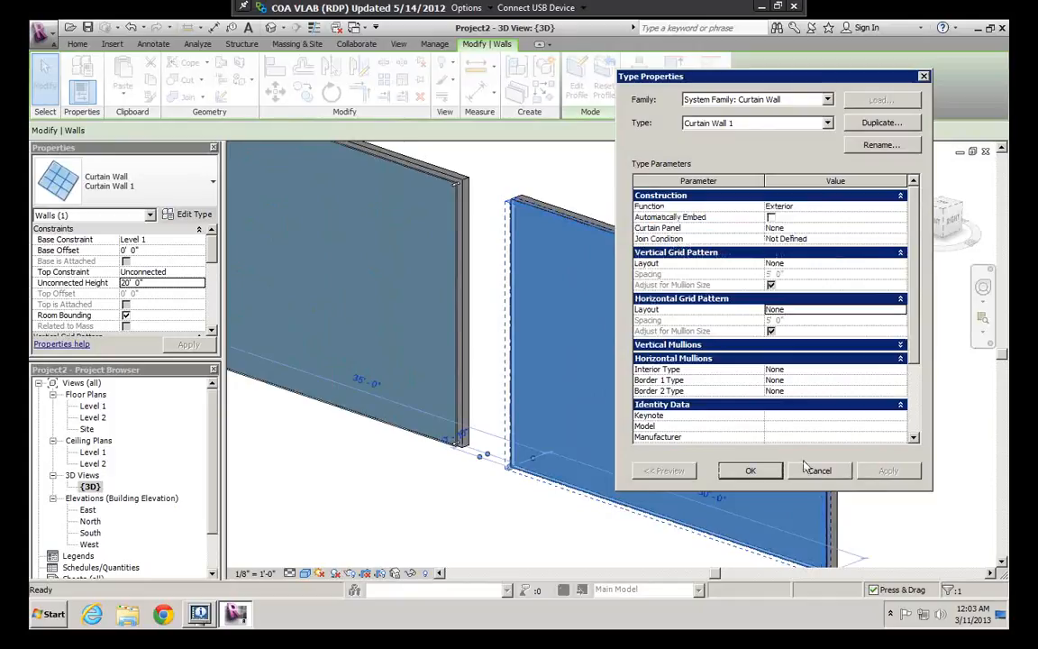
left_click(807, 469)
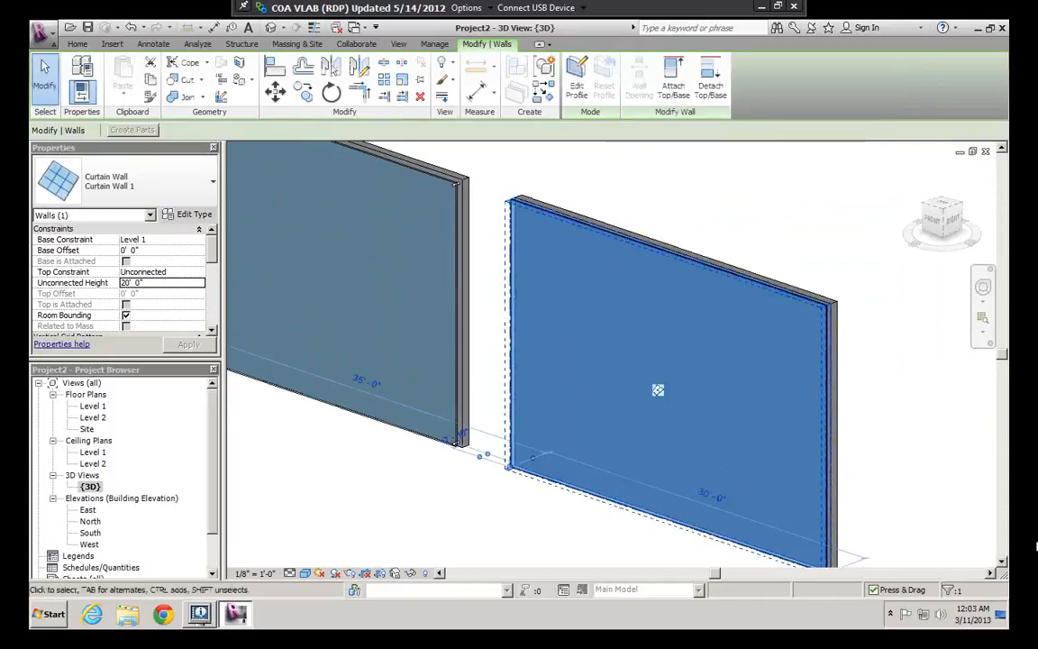
Step: Undo the grid layout change and gridline deletion on the Curtain Wall 1 type
left_click(777, 7)
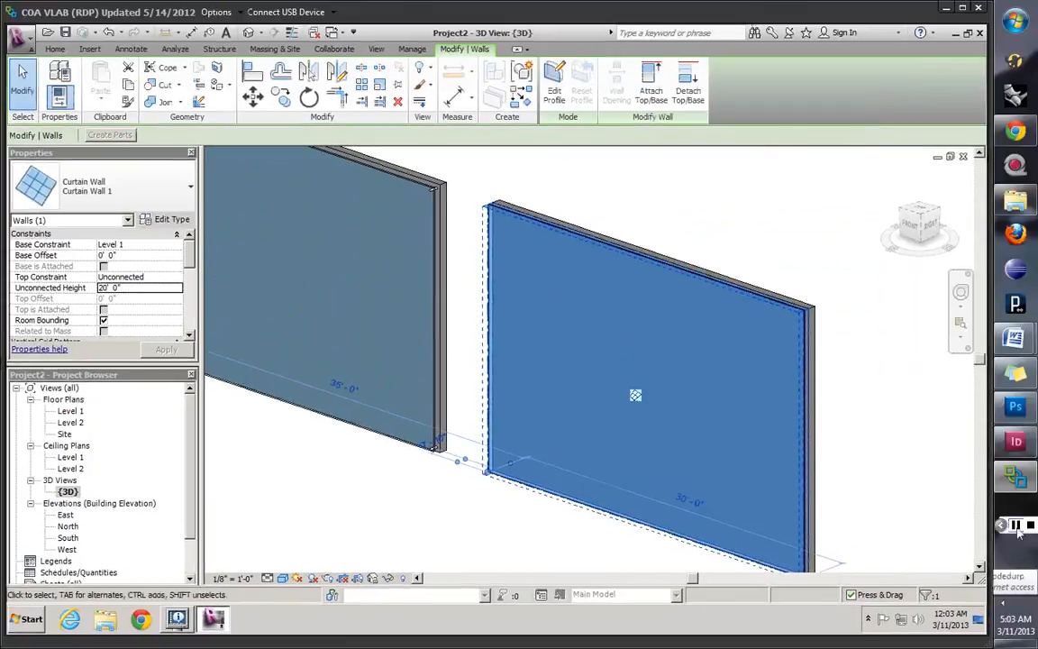
left_click(770, 297)
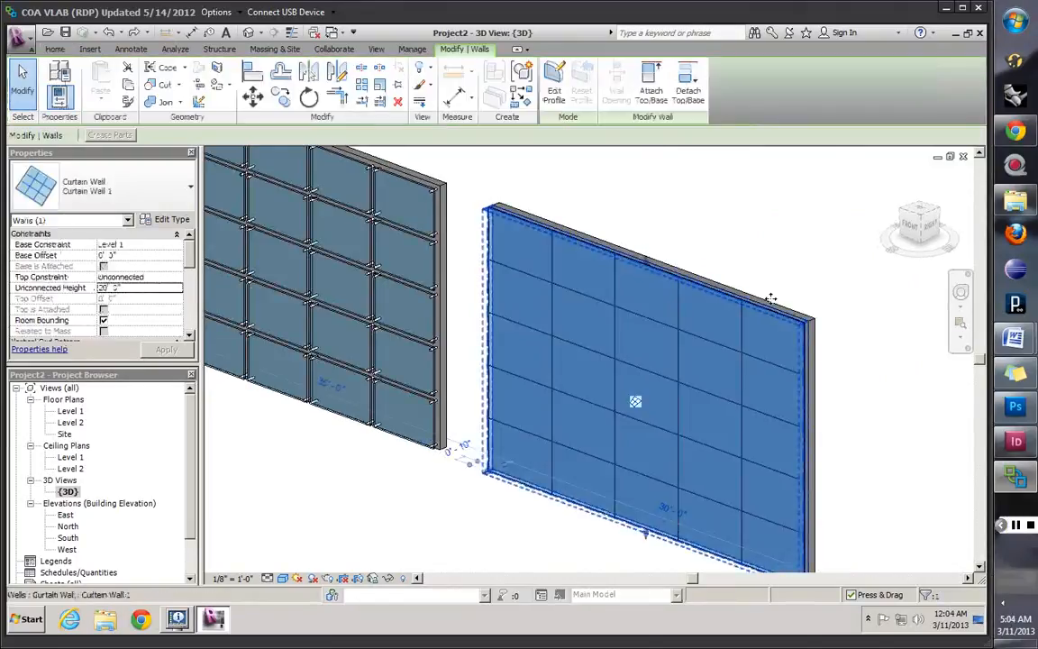
left_click(962, 8)
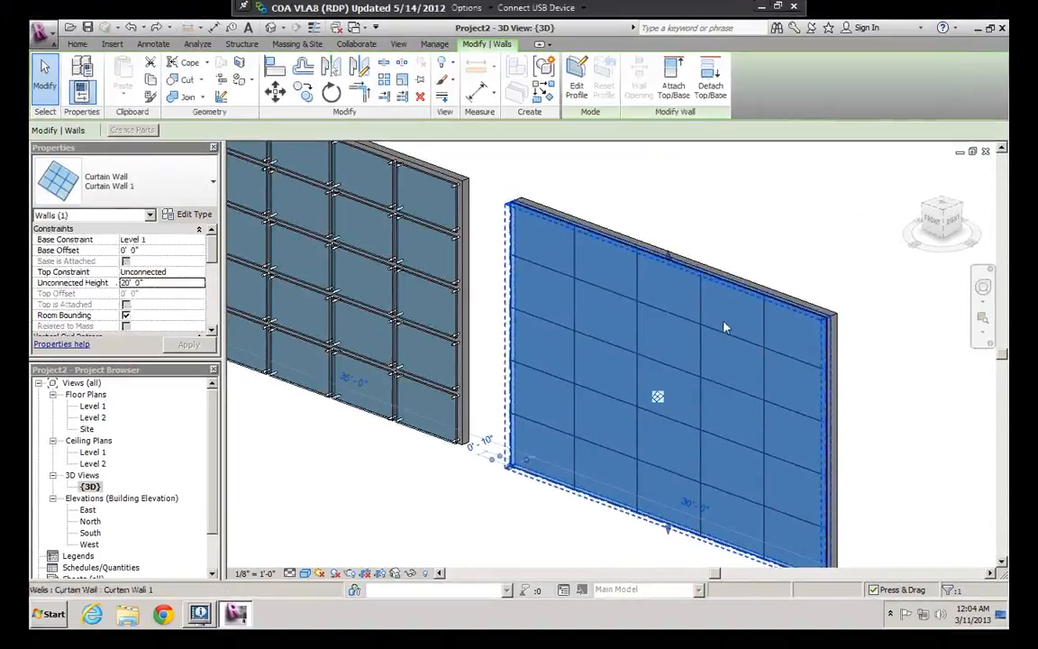
Step: Try to duplicate the new curtain wall's type under the name Curtain Wall 2
left_click(184, 216)
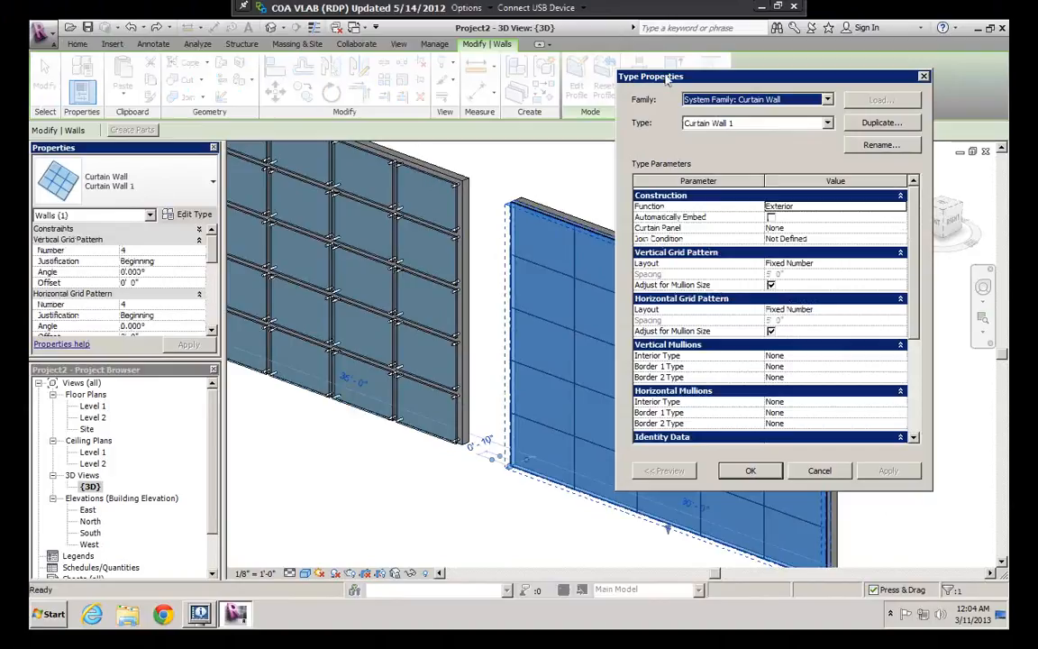
left_click(875, 126)
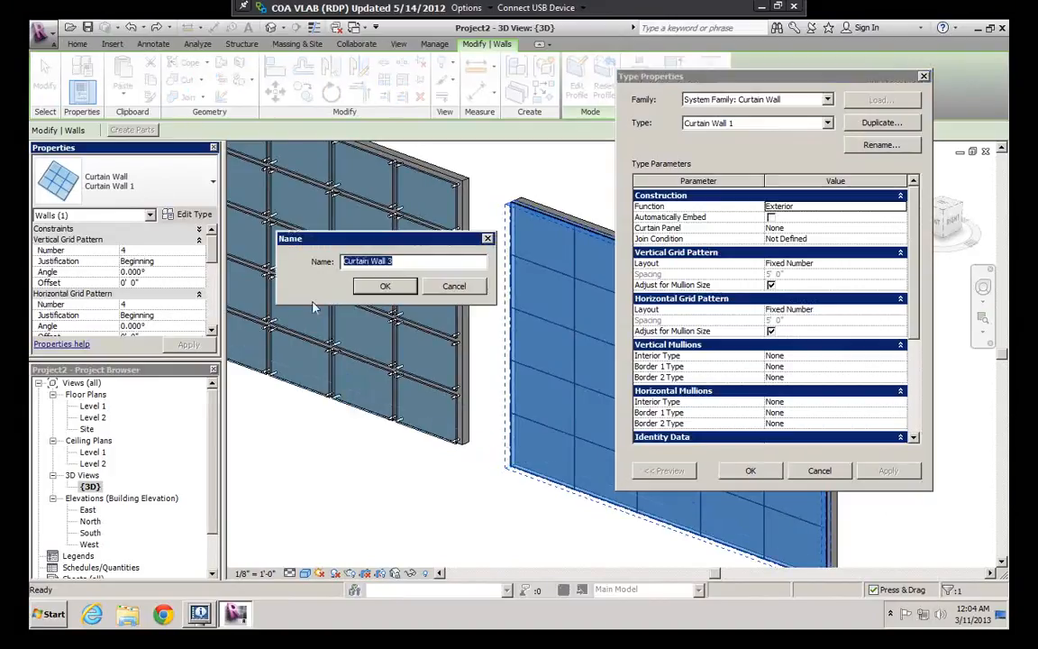
left_click(402, 261)
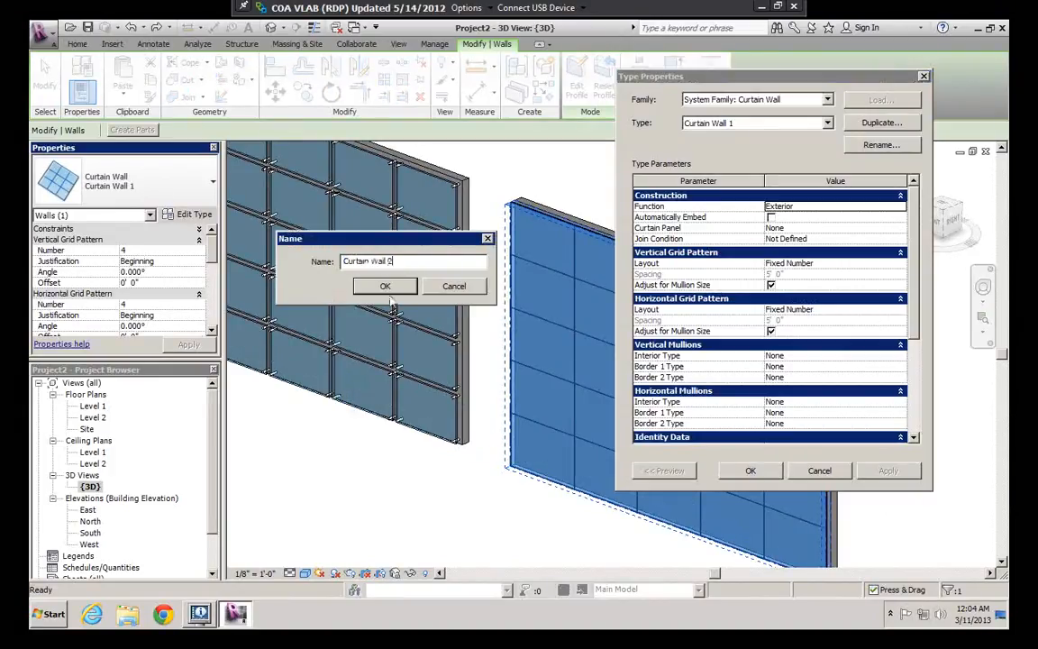
left_click(384, 287)
left_click(616, 321)
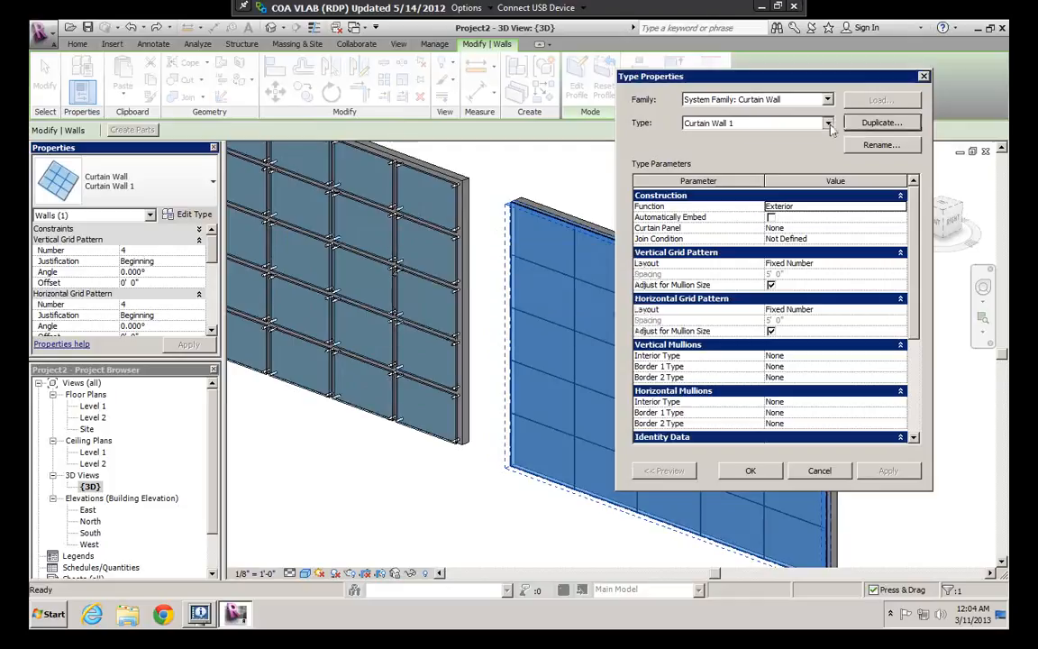
Step: Switch the new curtain wall to the Curtain Wall 2 type and delete its type-generated gridlines
left_click(726, 122)
left_click(729, 146)
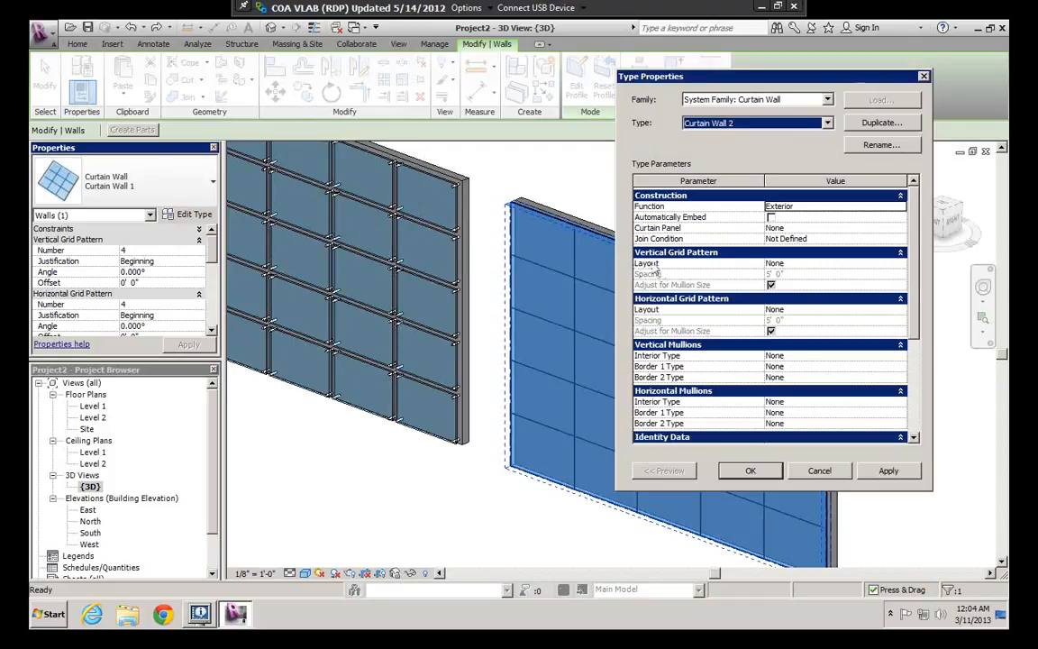
left_click(876, 469)
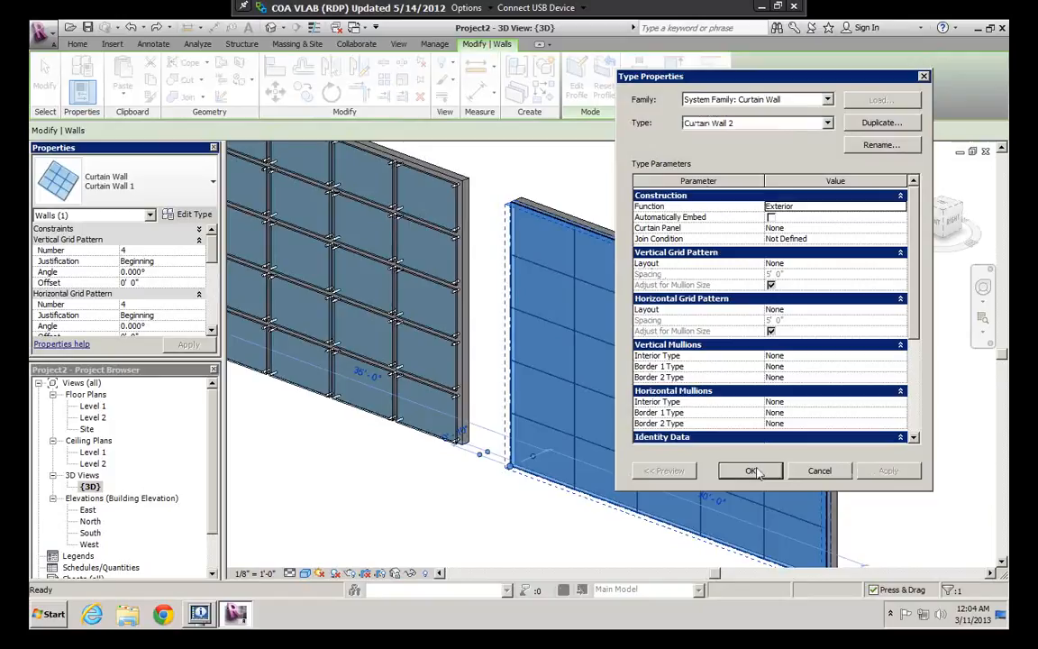
left_click(752, 471)
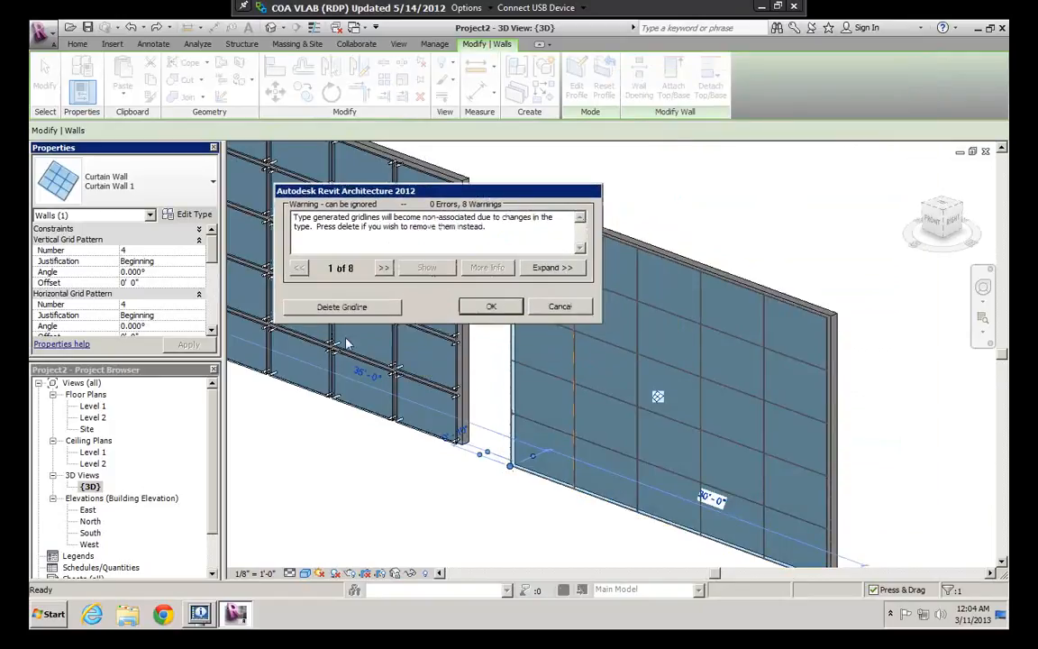
left_click(360, 307)
key("Escape")
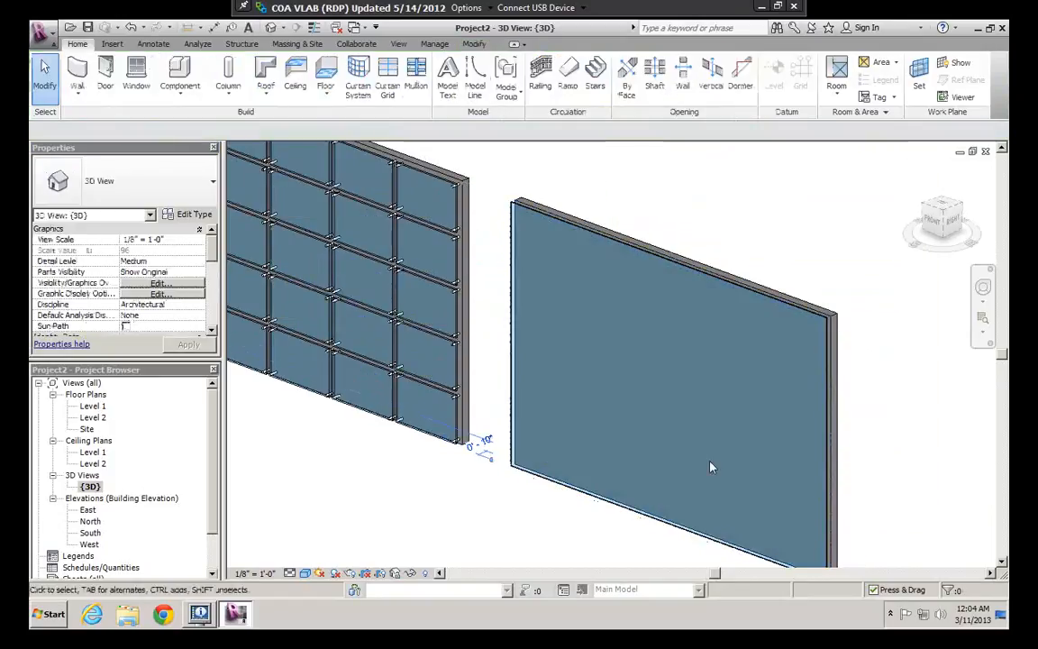
Step: In the South elevation, place five irregularly spaced vertical grid lines across the blank curtain wall, the last three about 2'-0", 8'-0" and 5'-3" apart
double_click(90, 533)
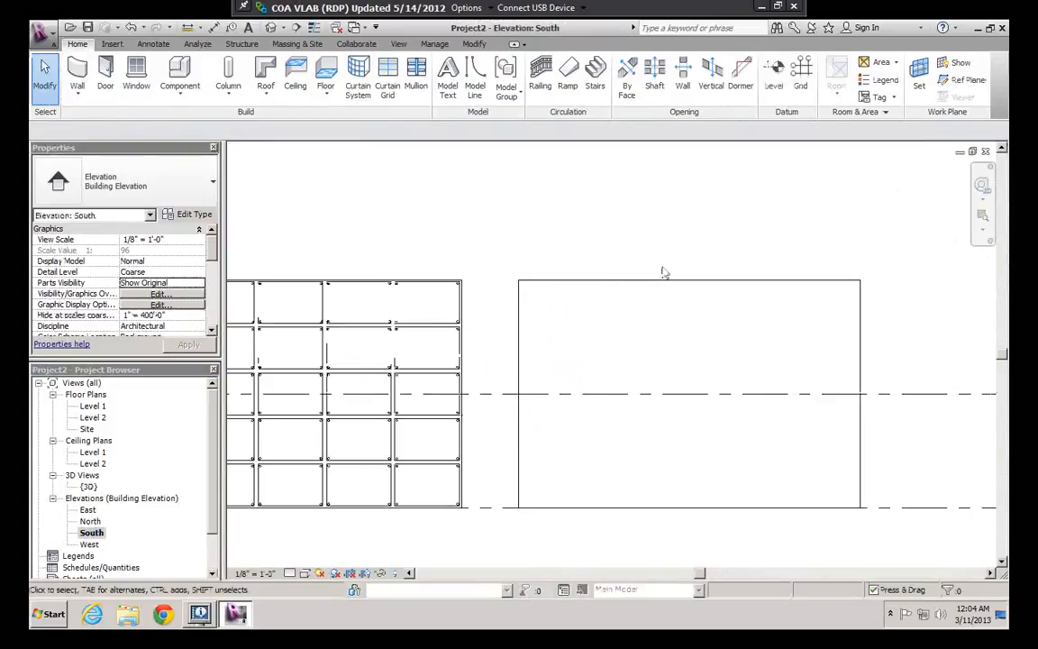
left_click(664, 281)
left_click(630, 236)
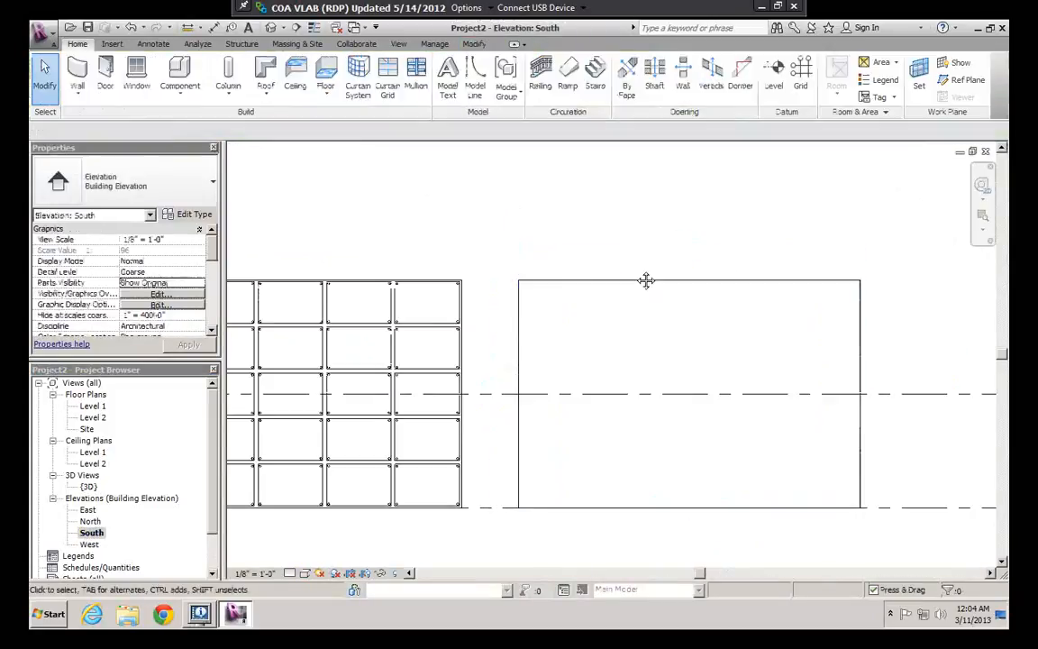
middle_click_drag(646, 280, 587, 271)
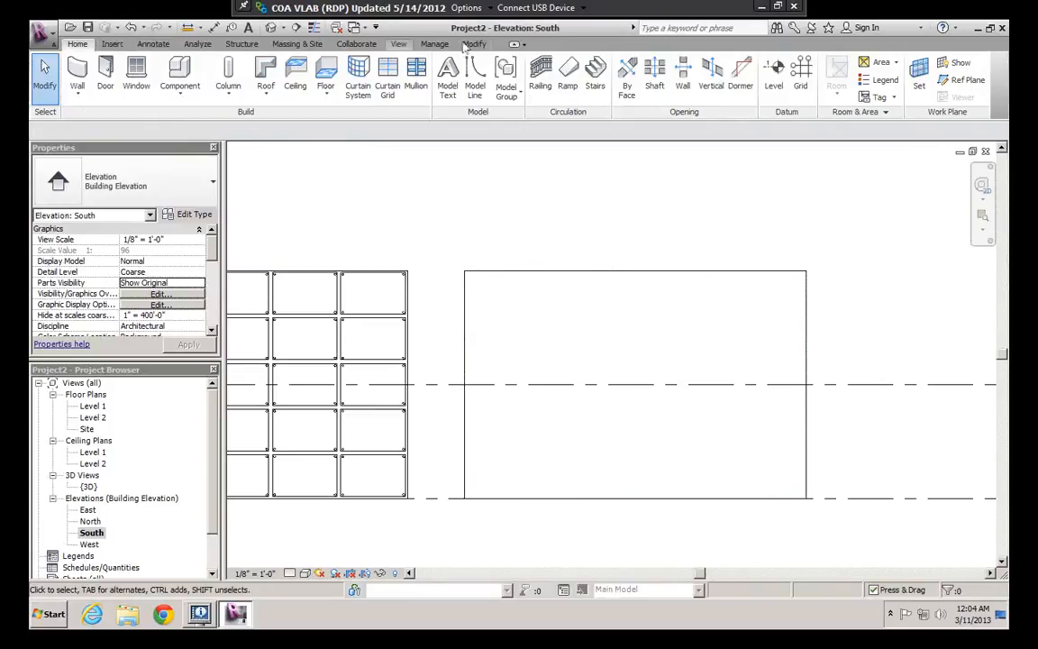
left_click(389, 80)
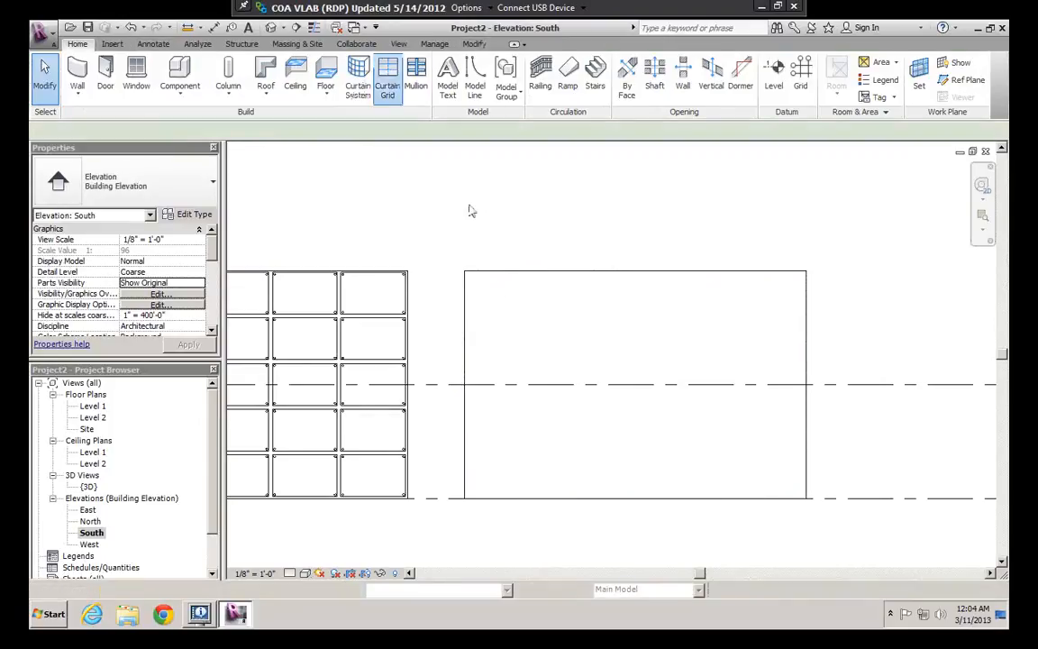
left_click(527, 275)
left_click(572, 278)
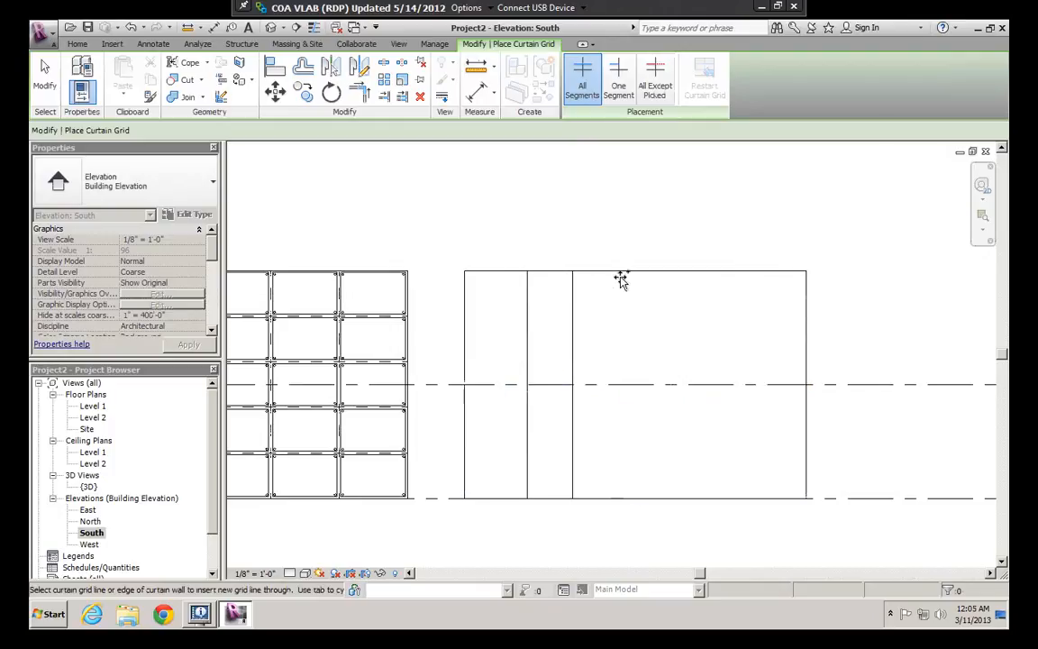
left_click(596, 273)
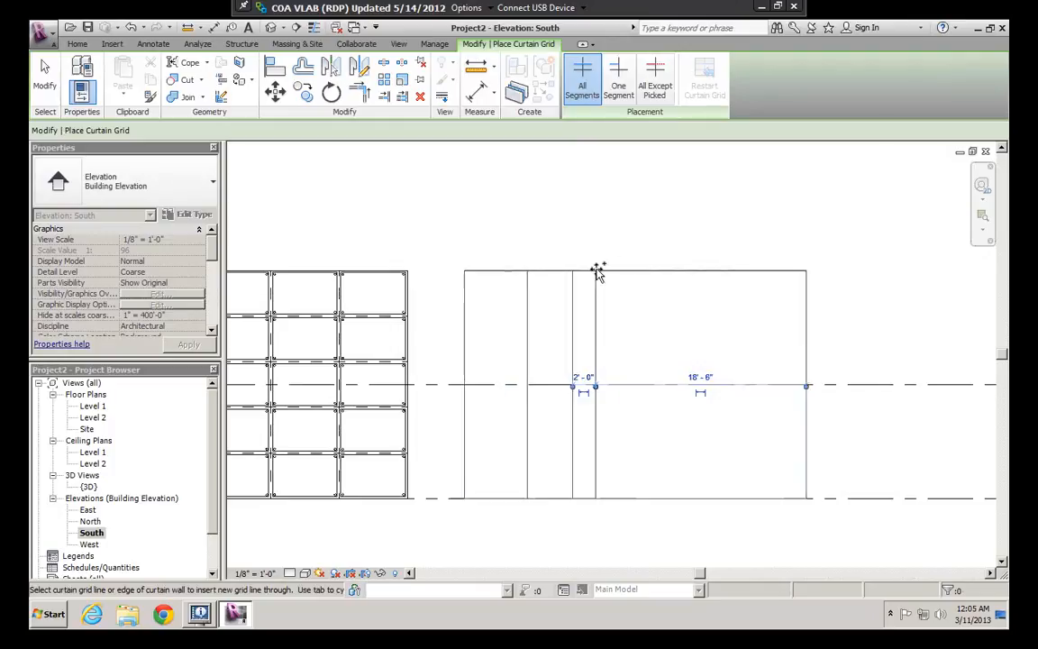
left_click(688, 270)
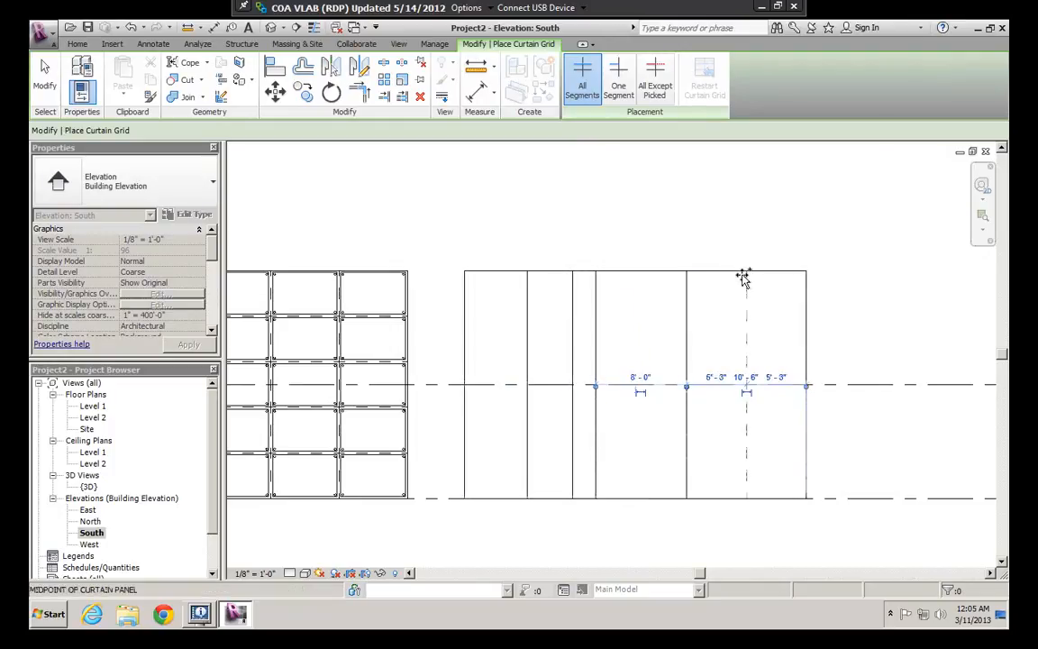
left_click(743, 275)
Step: Place four horizontal grid lines: about 4'-0" below the wall's top, 3'-6" above its base, and two evenly between, 4'-2" apart
left_click(677, 316)
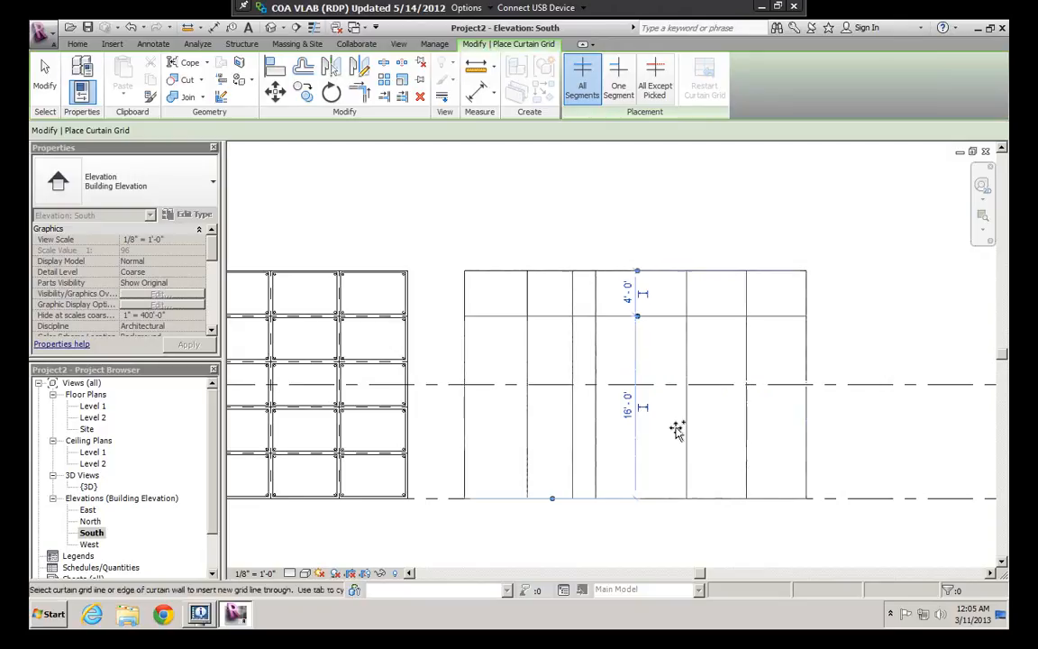
left_click(685, 458)
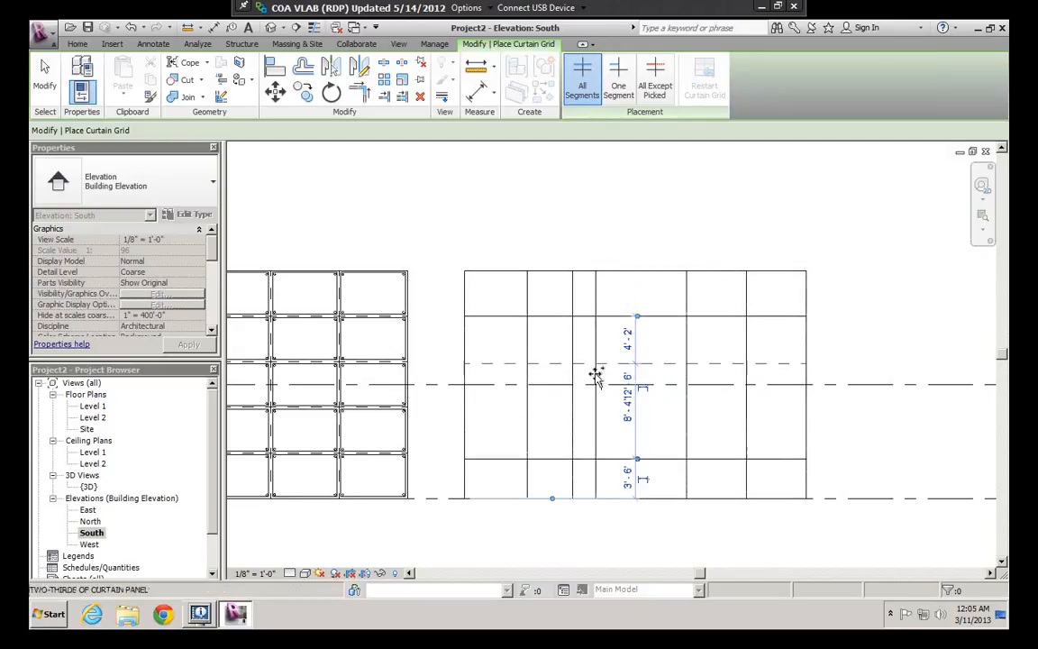
left_click(597, 410)
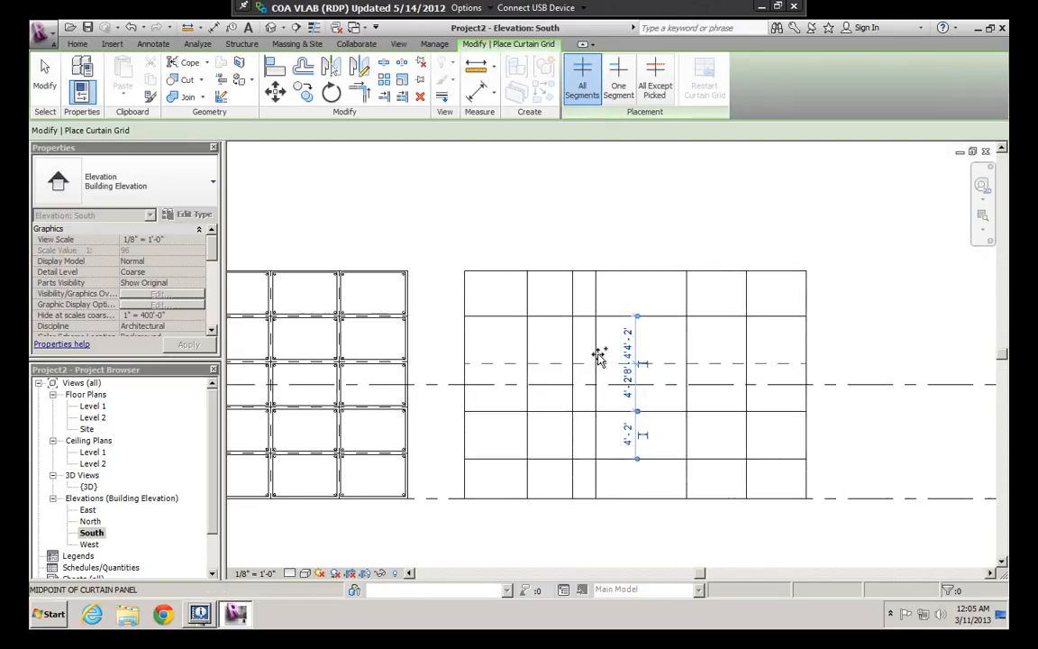
left_click(600, 358)
key("Escape")
key("Escape")
Step: Remove the segment of the second horizontal grid line from the top where it crosses the narrow 2'-0" bay
scroll(667, 394, "up", 2)
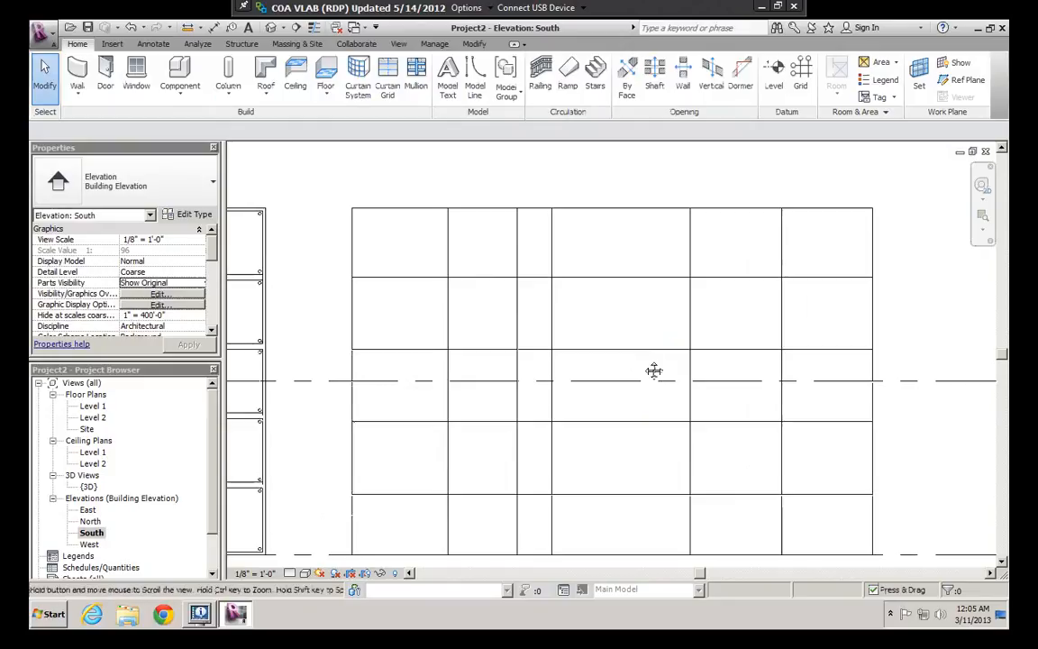
middle_click_drag(654, 370, 612, 297)
left_click(612, 288)
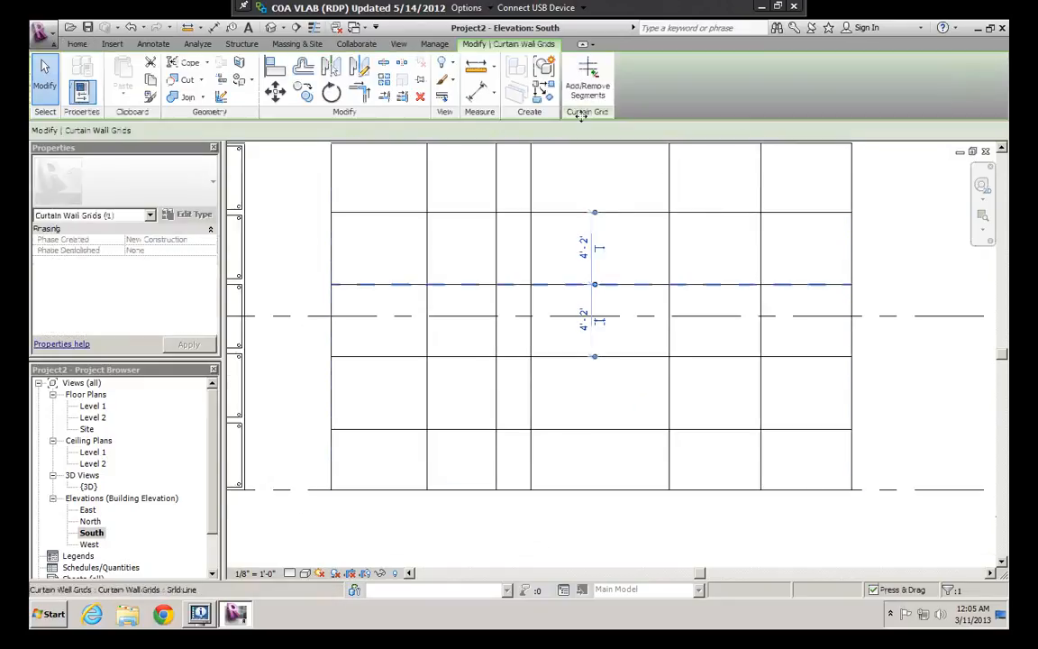
left_click(517, 289)
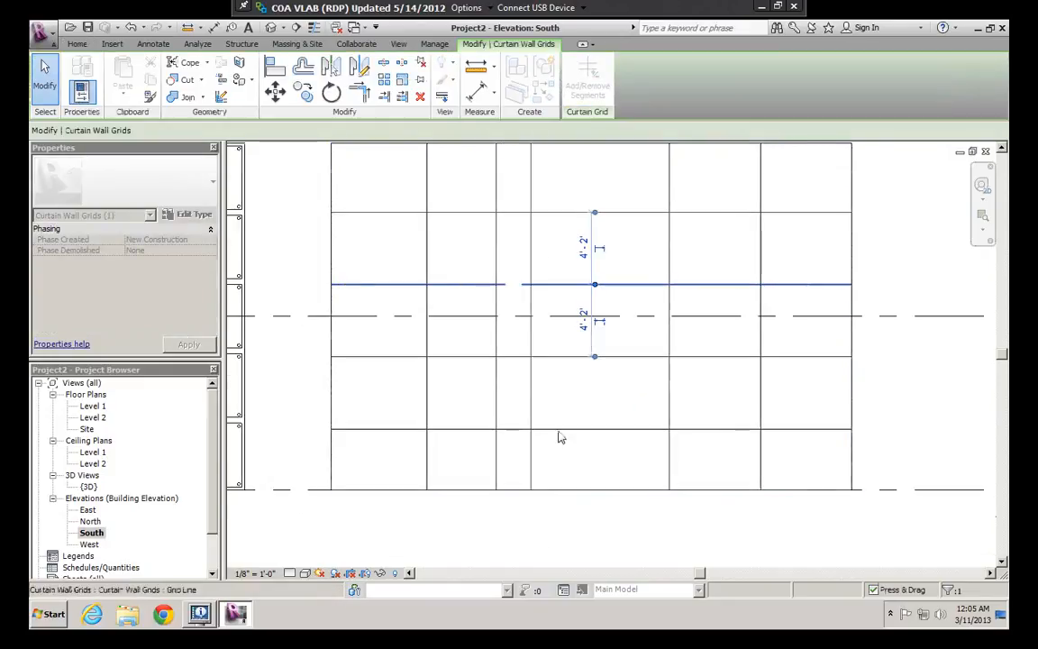
key("Escape")
key("Escape")
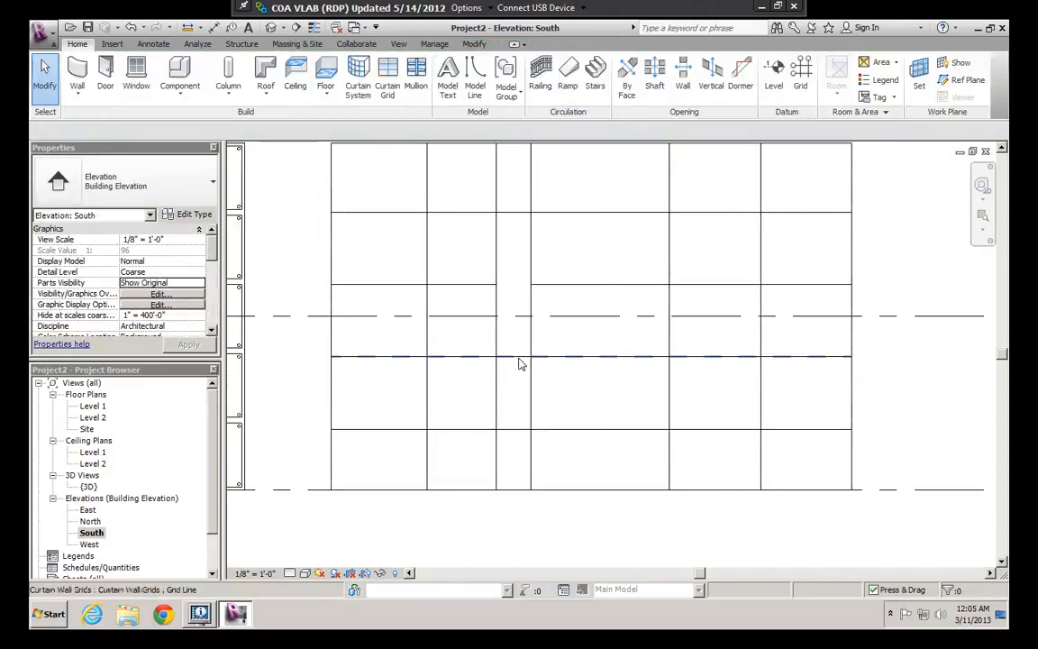
Step: Remove the two segments of the third horizontal grid line from the top between the third and fifth vertical grid lines
left_click(519, 359)
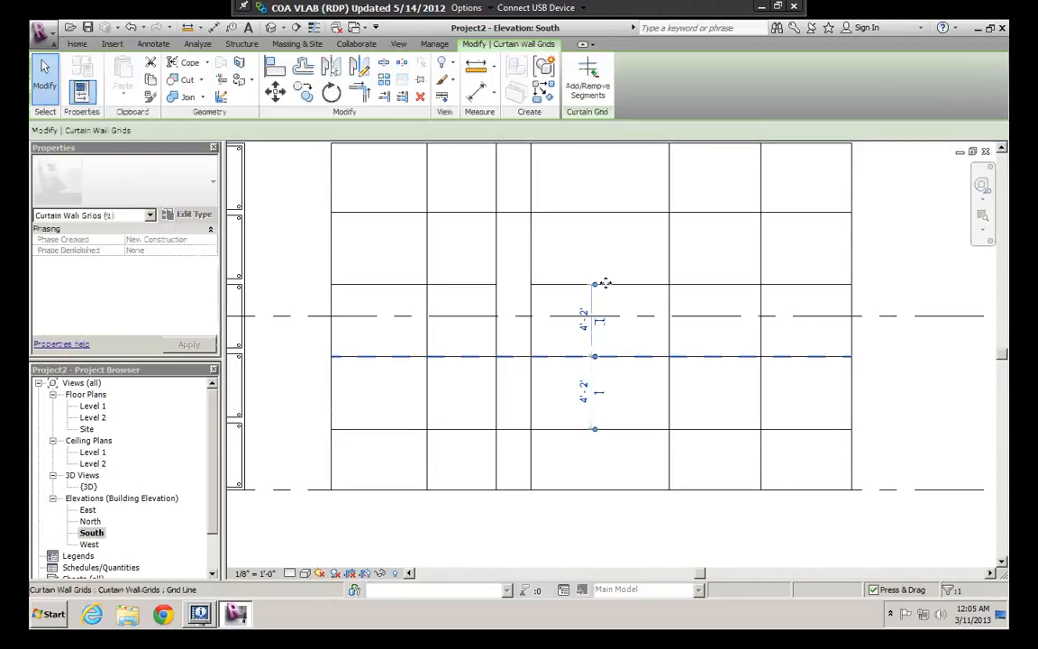
left_click(590, 79)
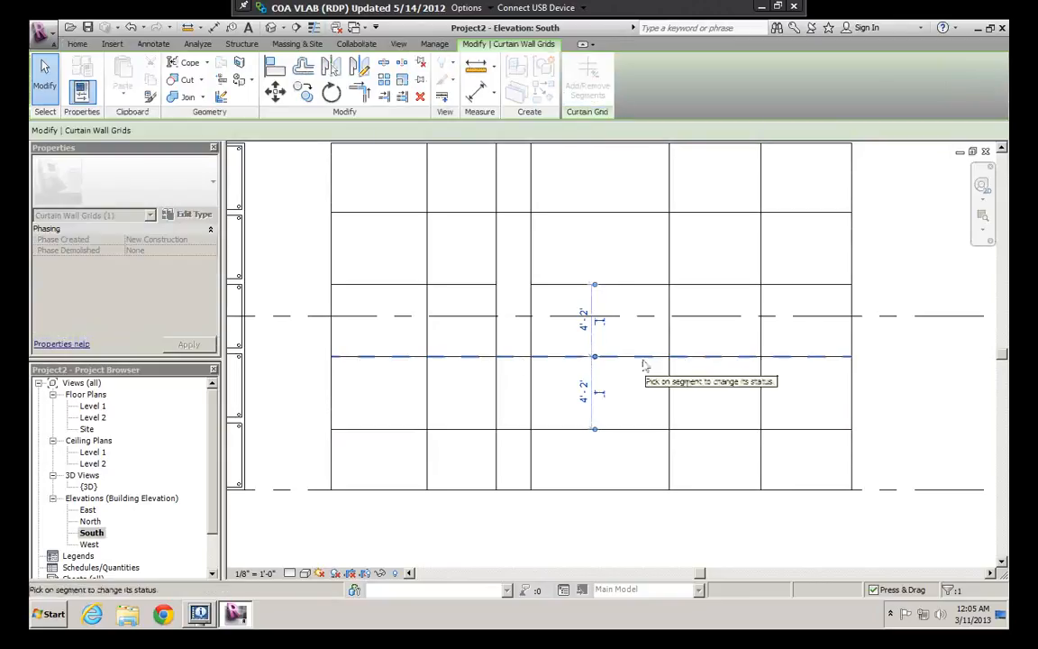
left_click(798, 373)
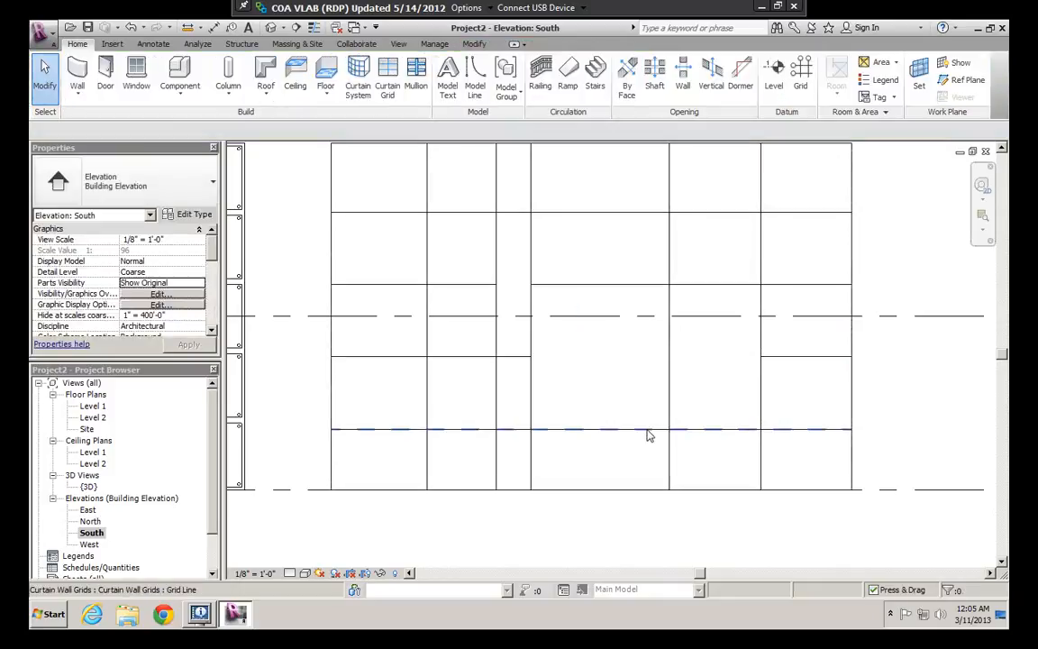
Step: Remove the segment of the uppermost horizontal grid line between the fourth and fifth vertical grid lines
scroll(540, 275, "down", 2)
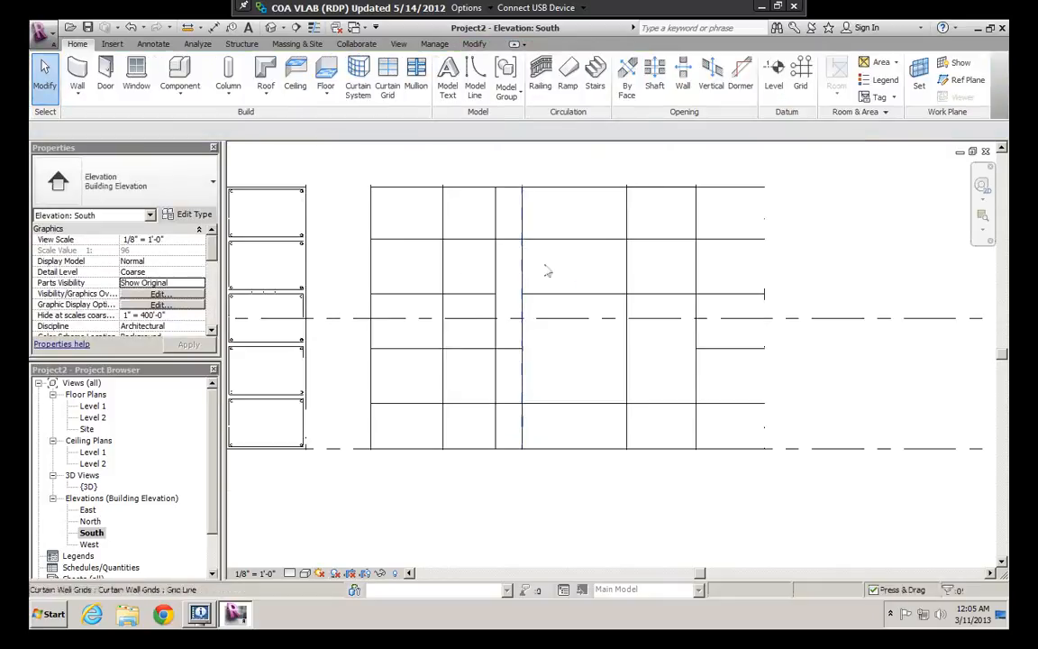
left_click(640, 240)
left_click(578, 89)
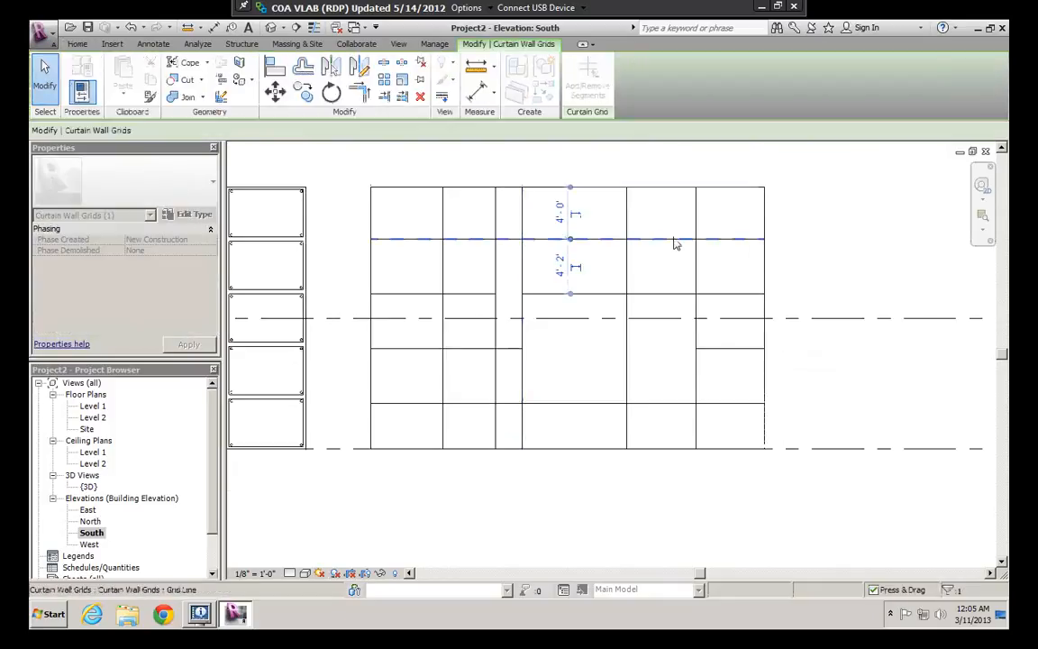
left_click(672, 240)
key("Escape")
scroll(597, 371, "down", 1)
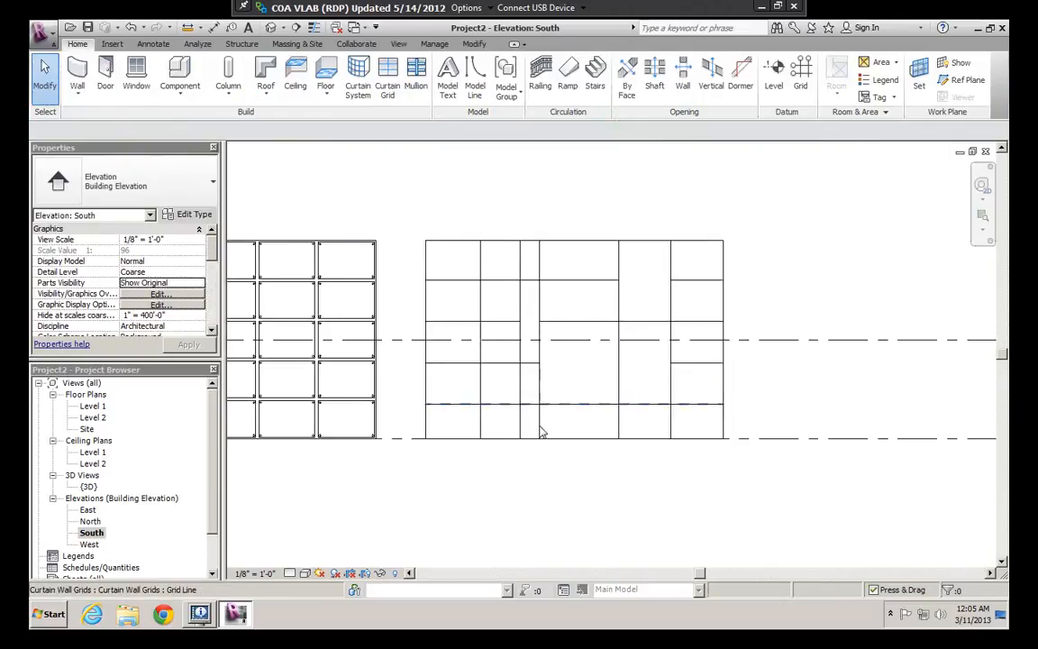
Step: In the 3D view, set the Curtain Panel of the irregular wall's Curtain Wall 2 type to custom_panel_1 : custom_panel_1
scroll(703, 269, "up", 1)
double_click(89, 487)
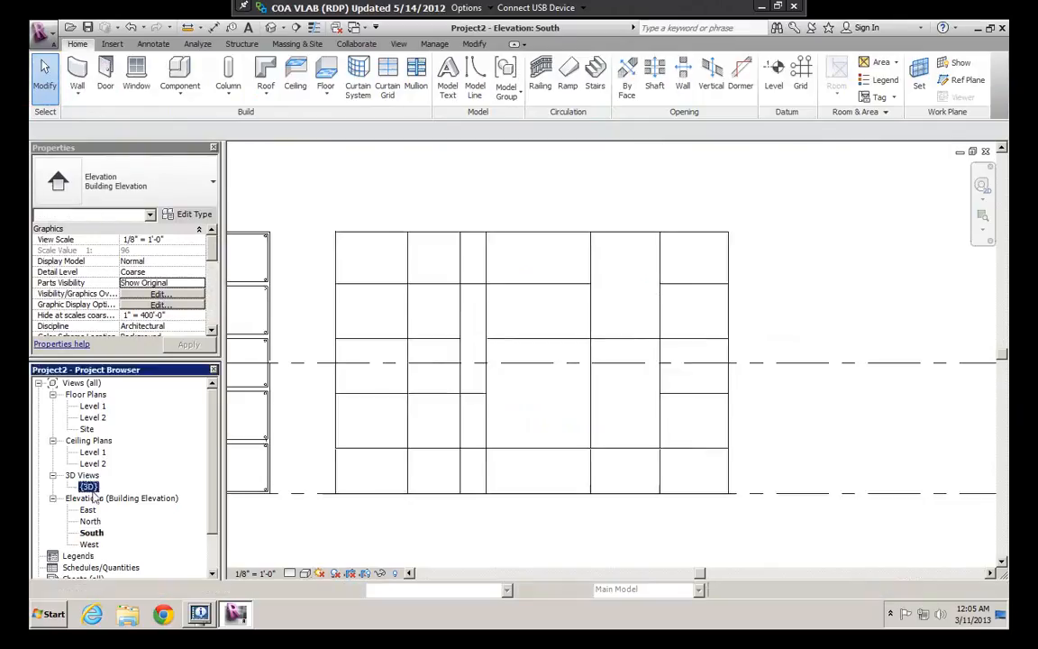
scroll(653, 267, "down", 2)
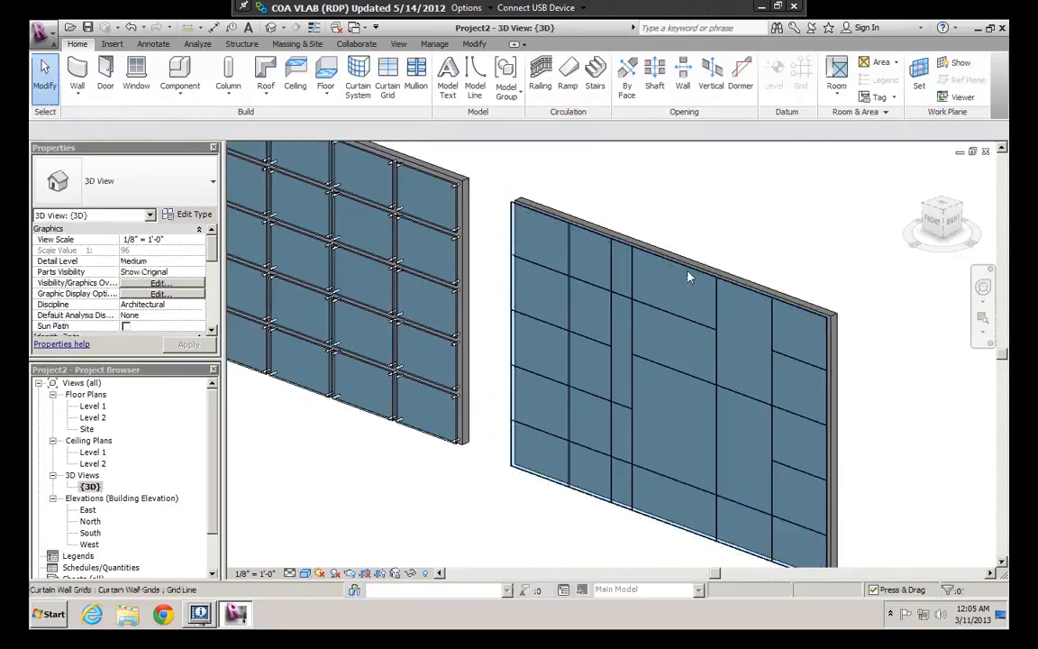
scroll(550, 235, "up", 1)
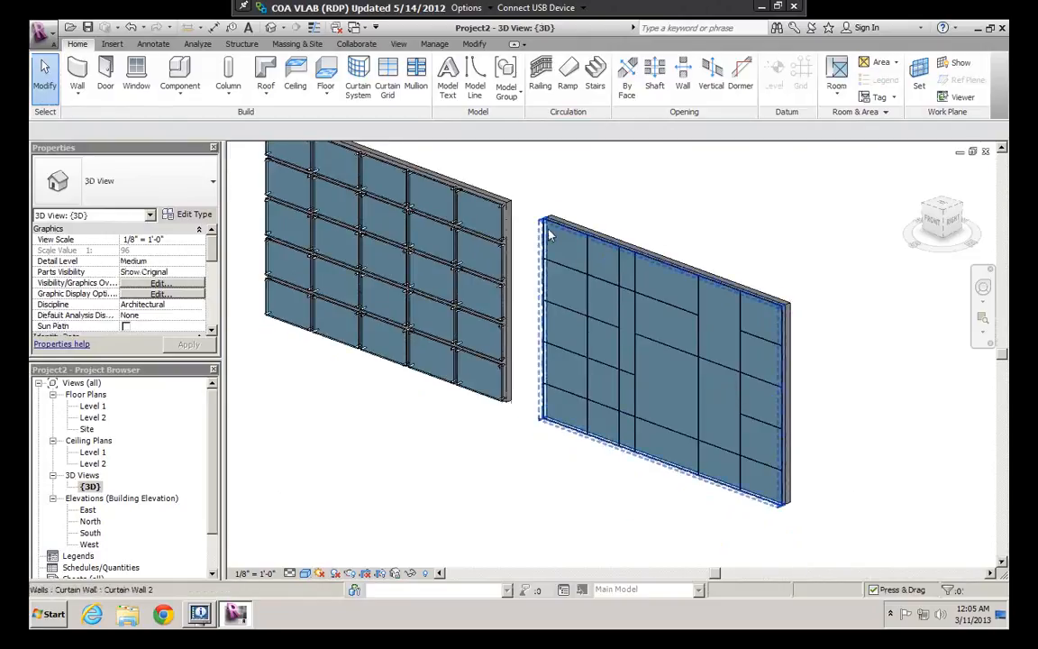
left_click(550, 234)
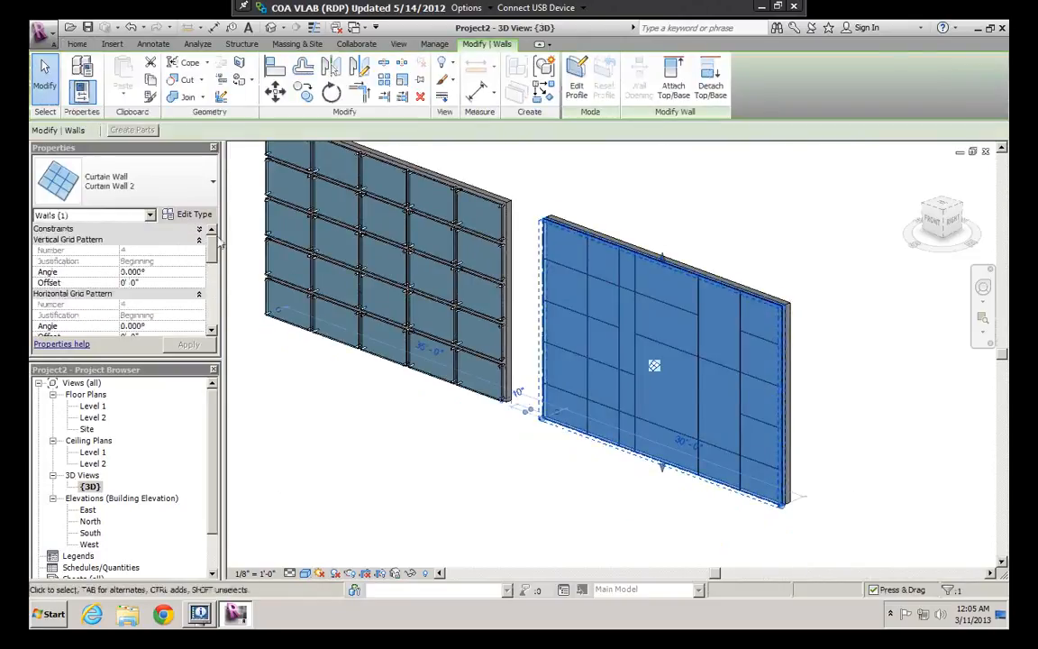
left_click(193, 216)
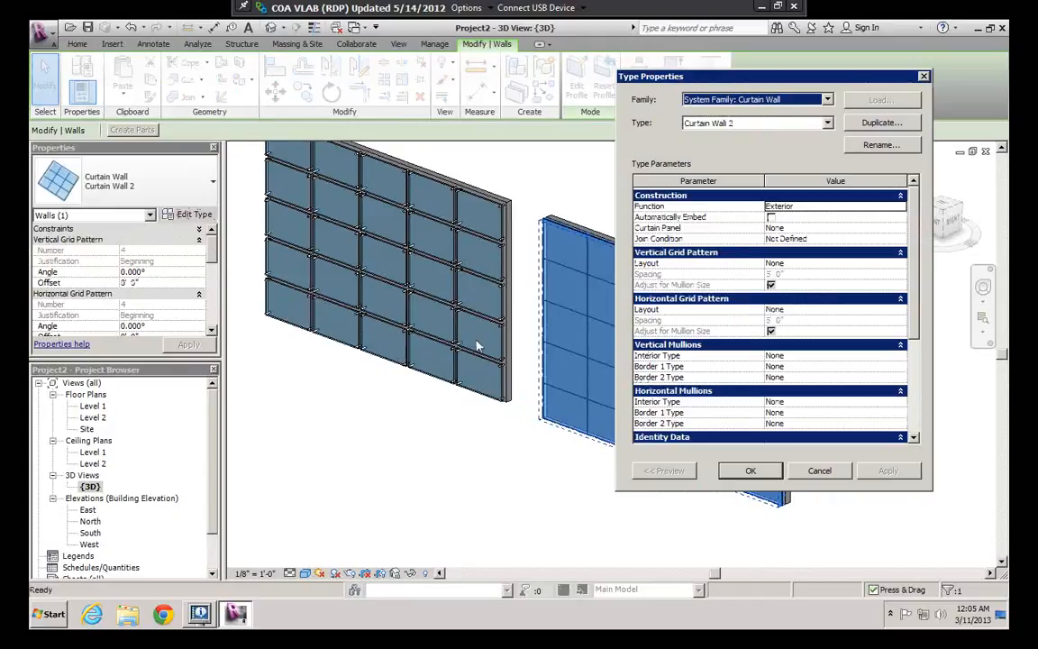
left_click(901, 229)
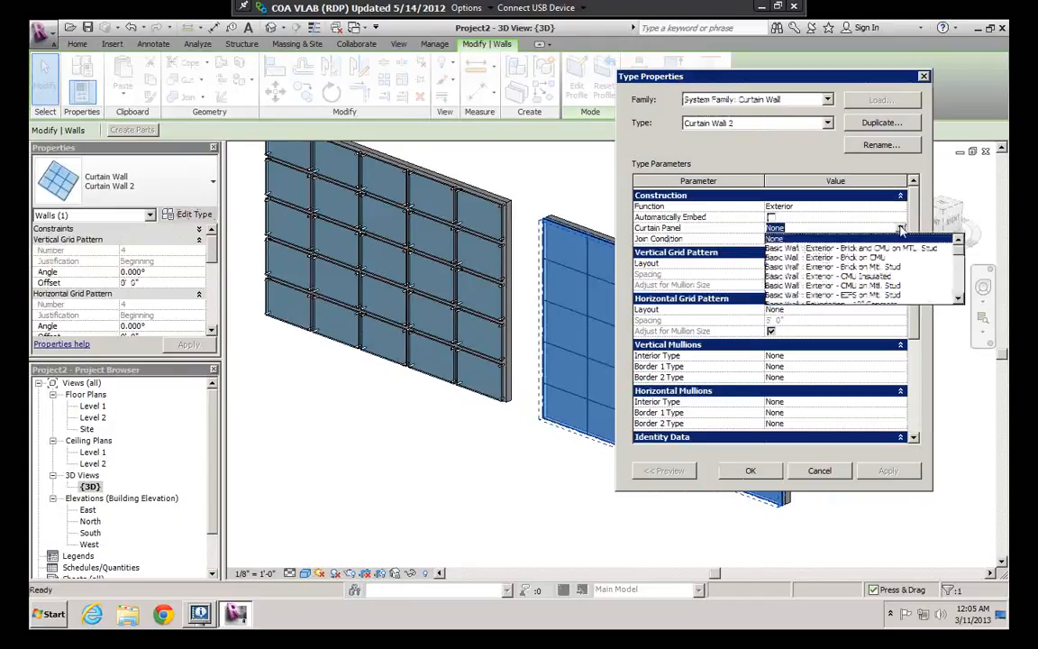
left_click_drag(960, 257, 965, 299)
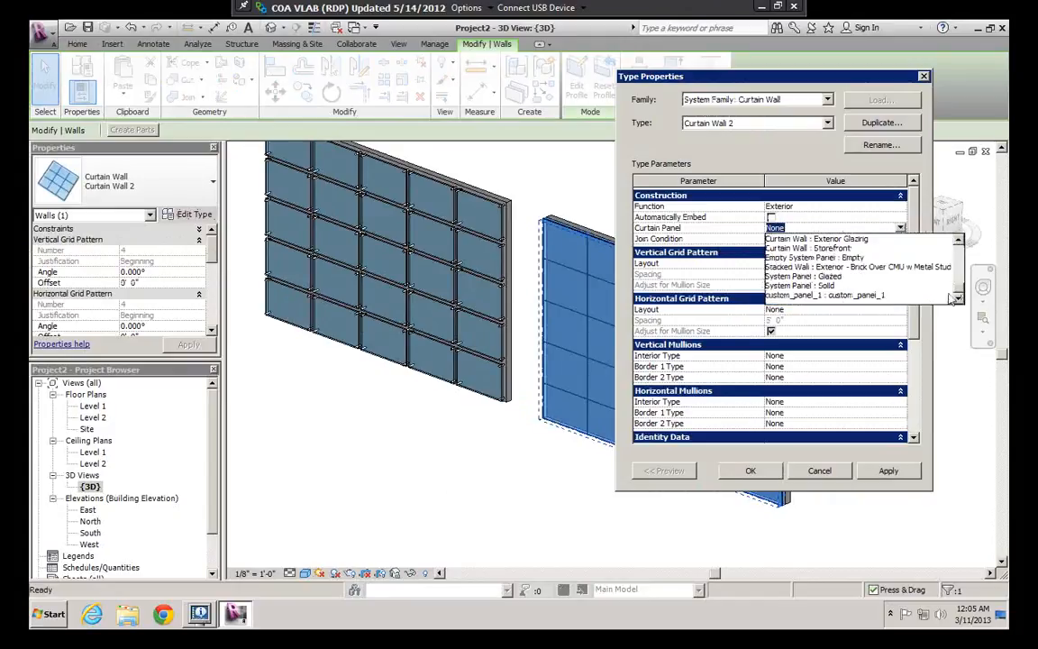
left_click(824, 295)
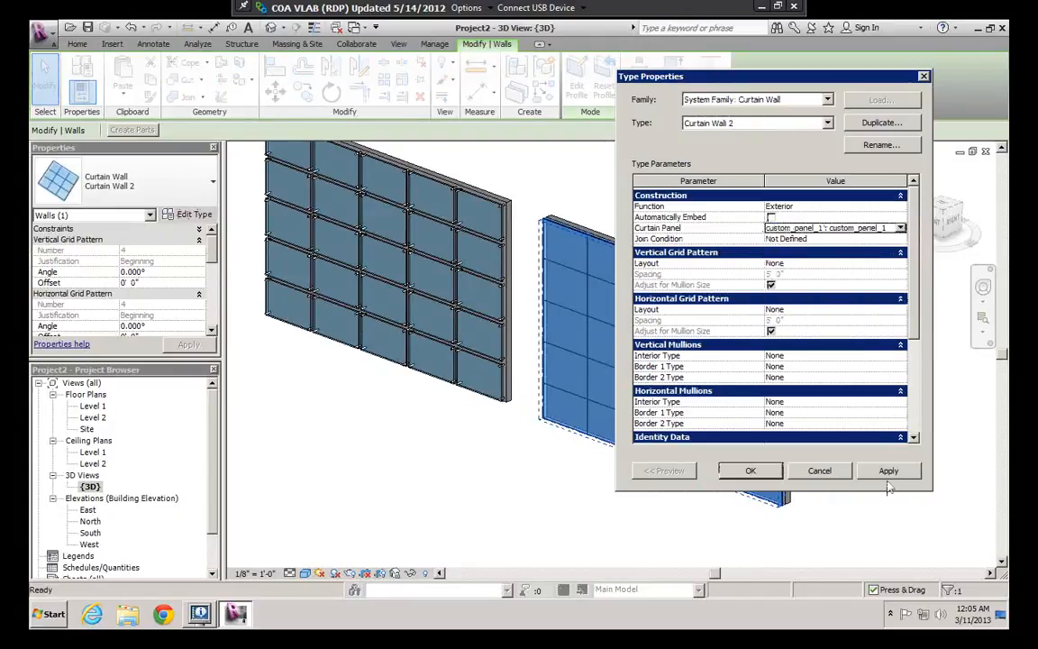
left_click(888, 471)
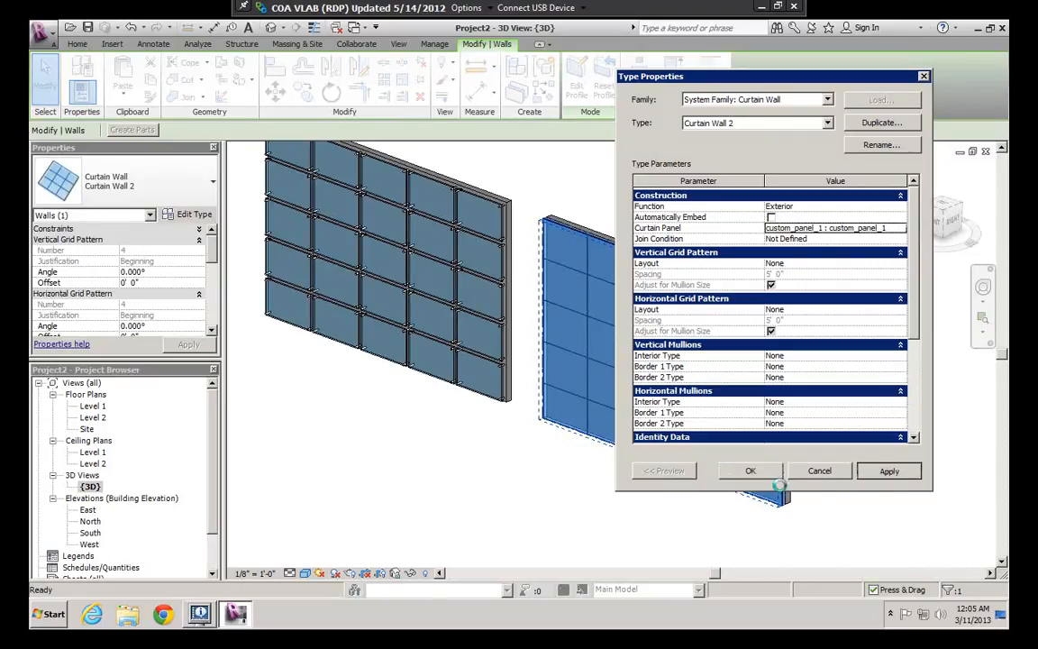
left_click_drag(803, 76, 350, 120)
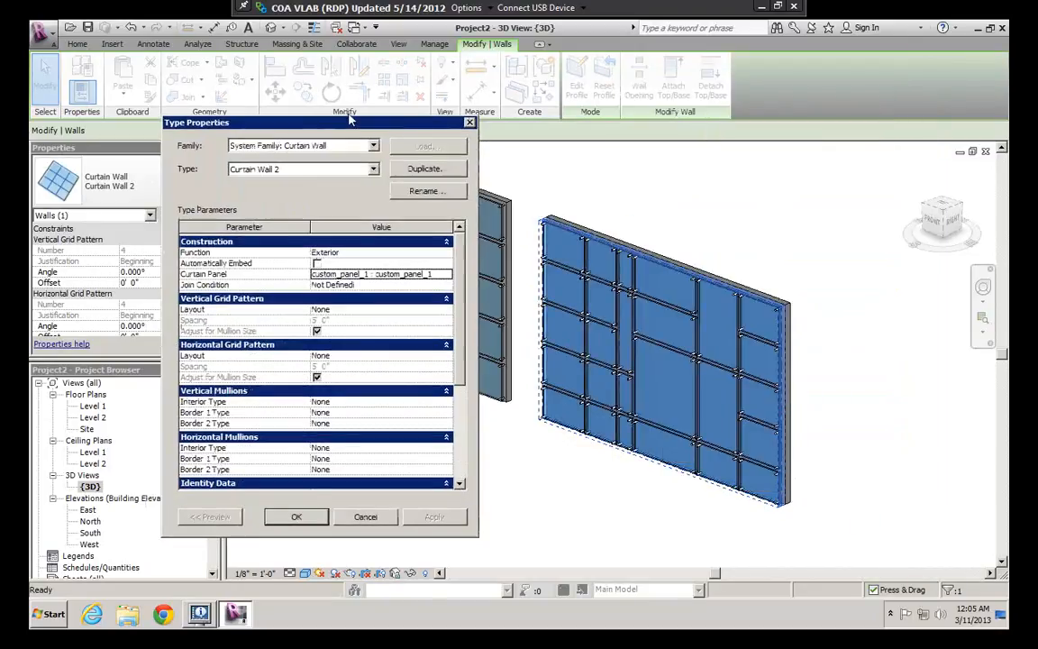
left_click(296, 516)
left_click(484, 486)
scroll(755, 408, "up", 3)
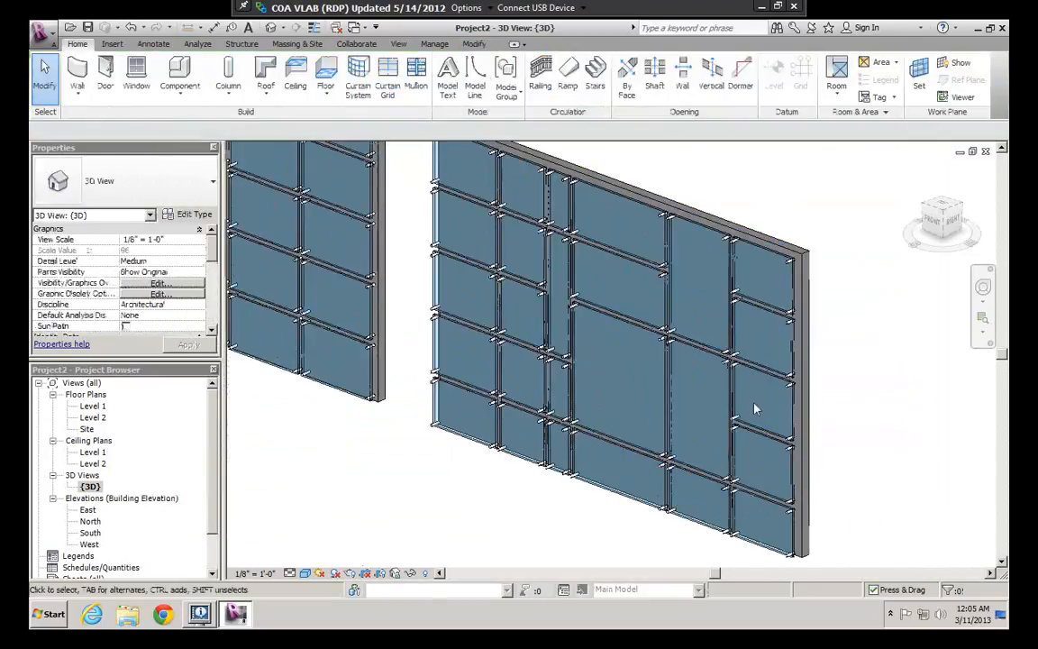
Step: In the Level 1 floor plan, flip the orientation of the irregular Curtain Wall 2 wall so its panels face the other way
scroll(755, 408, "up", 2)
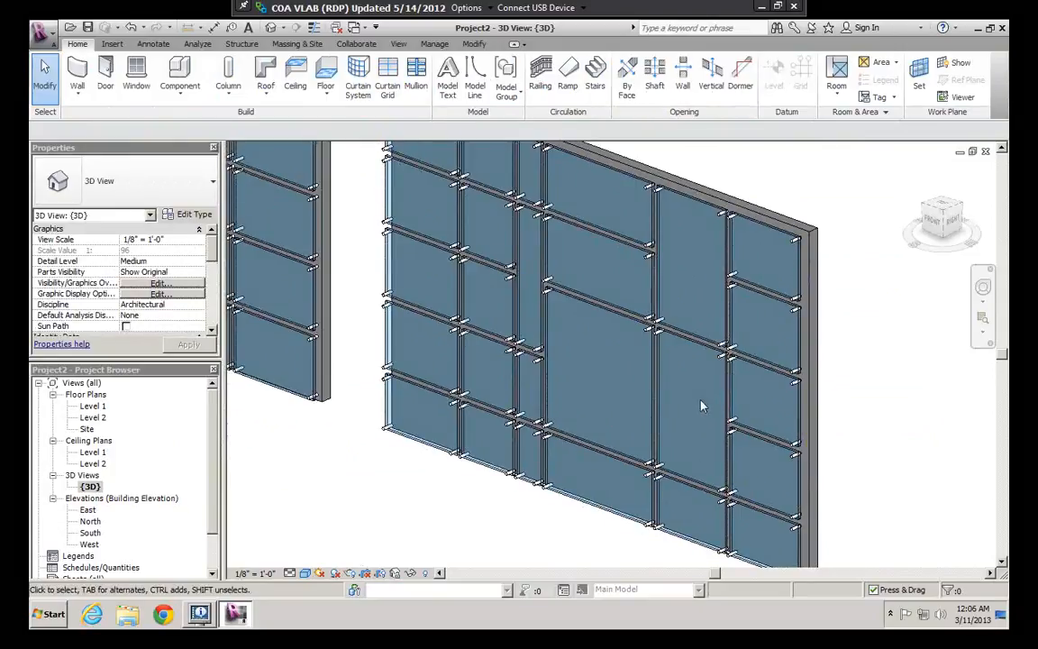
scroll(667, 411, "down", 4)
middle_click_drag(667, 411, 700, 302, "shift")
scroll(702, 299, "up", 4)
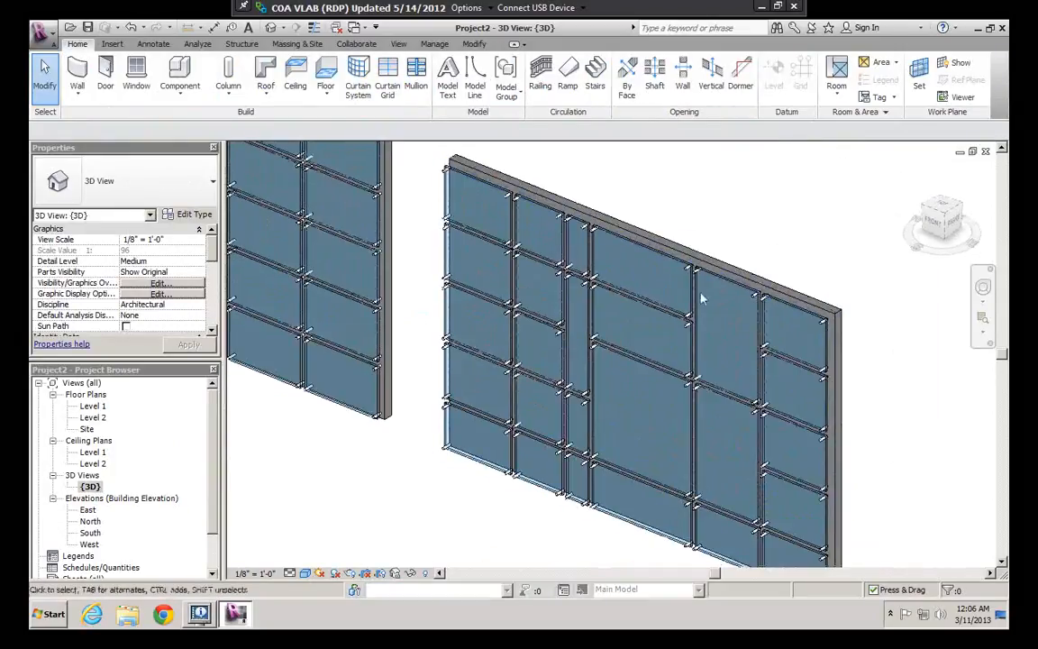
double_click(92, 407)
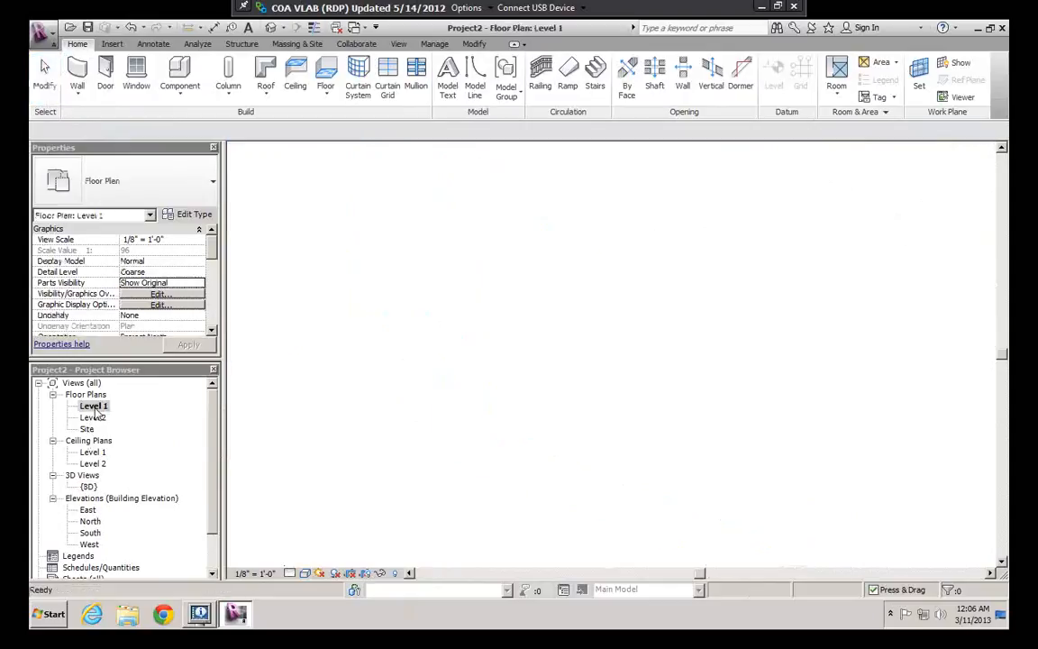
left_click(606, 321)
scroll(606, 321, "up", 2)
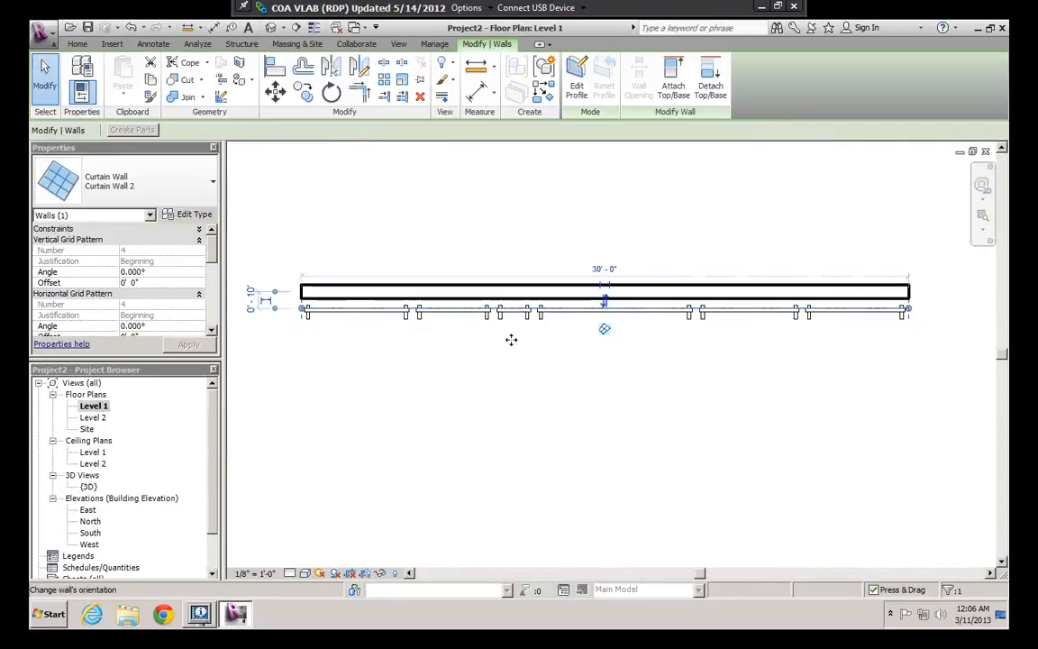
scroll(626, 322, "up", 3)
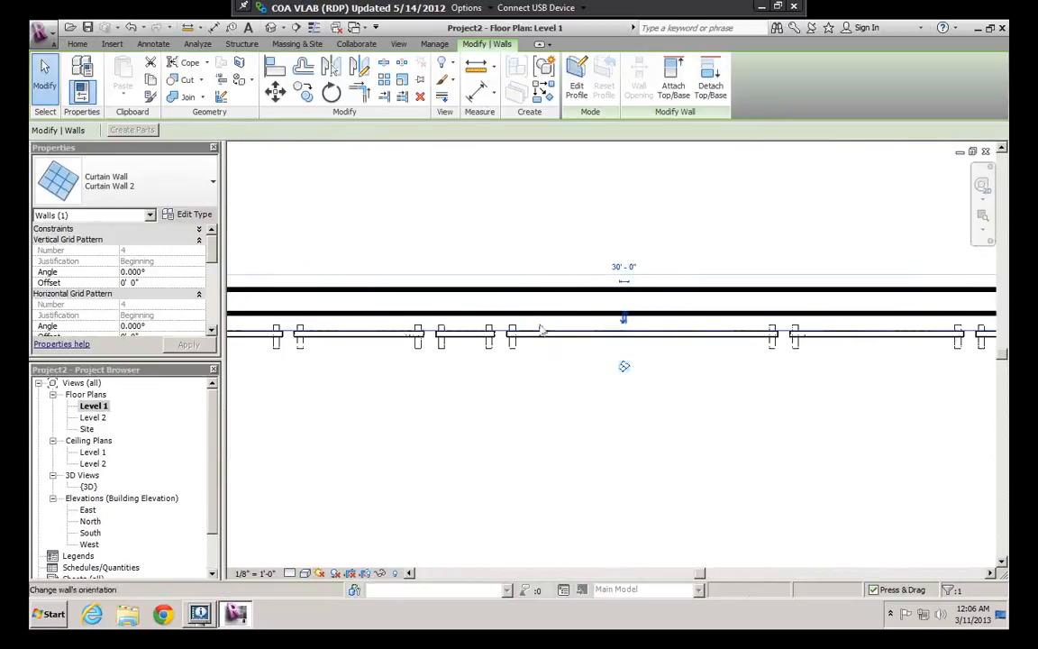
scroll(546, 322, "up", 3)
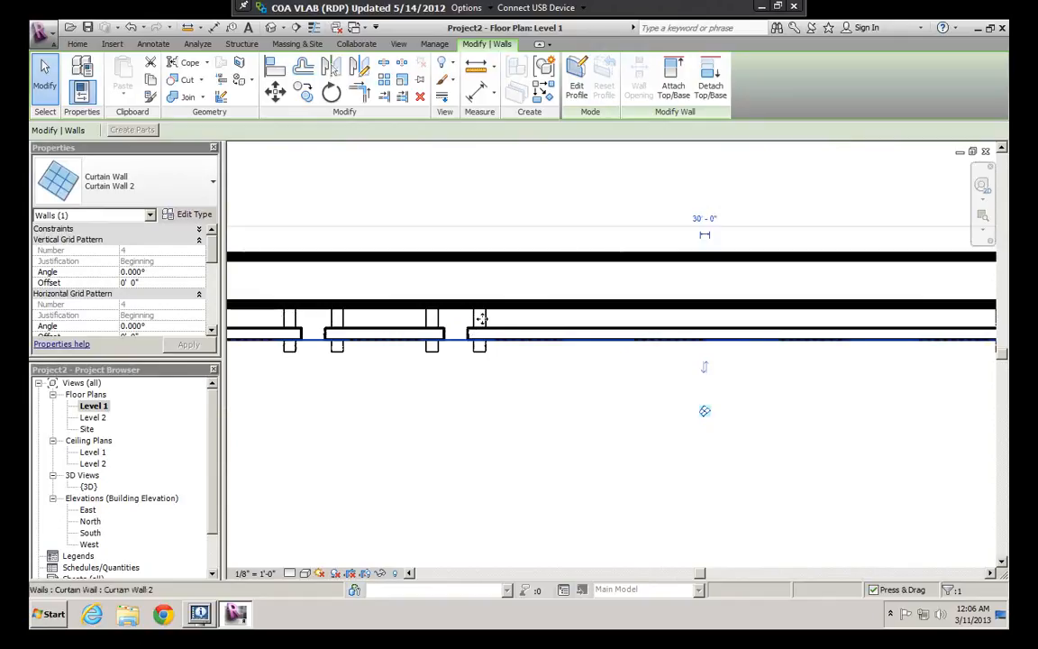
key("Escape")
Step: Return to the 3D view and examine the panels and connectors on both the regular and the irregular curtain wall
double_click(89, 487)
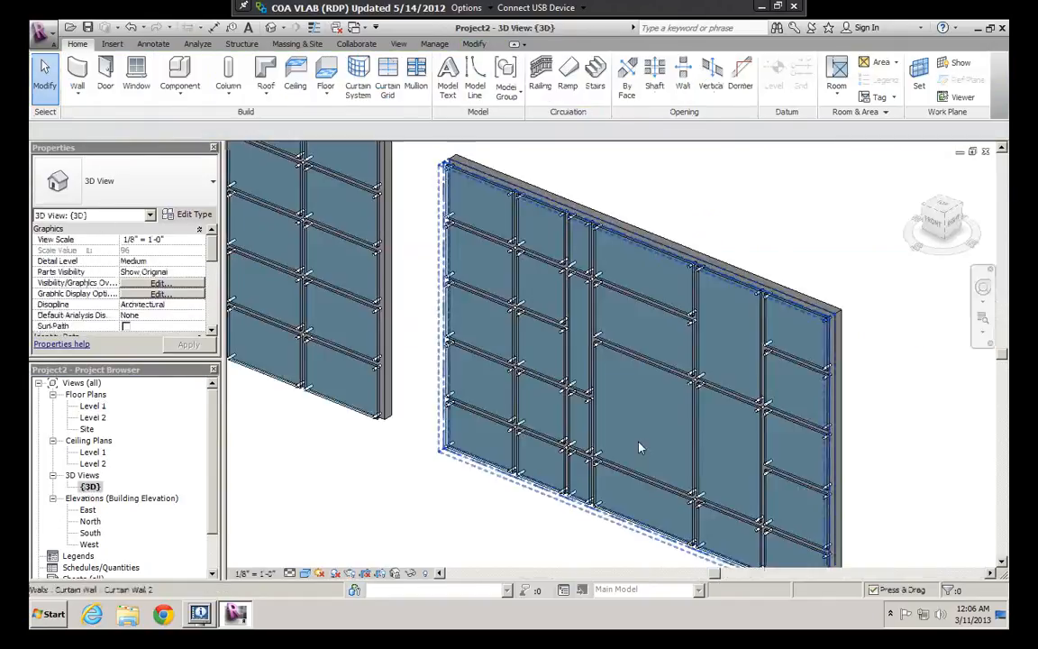
middle_click_drag(478, 412, 500, 416, "shift")
middle_click_drag(477, 289, 557, 301)
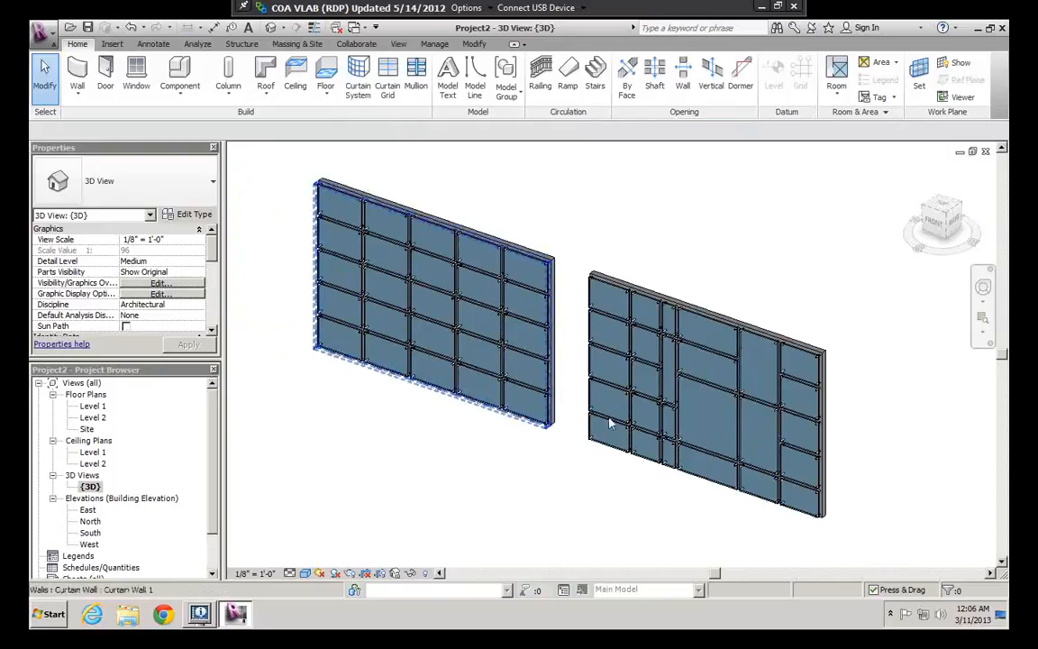
middle_click_drag(613, 423, 696, 455, "shift")
scroll(689, 431, "up", 3)
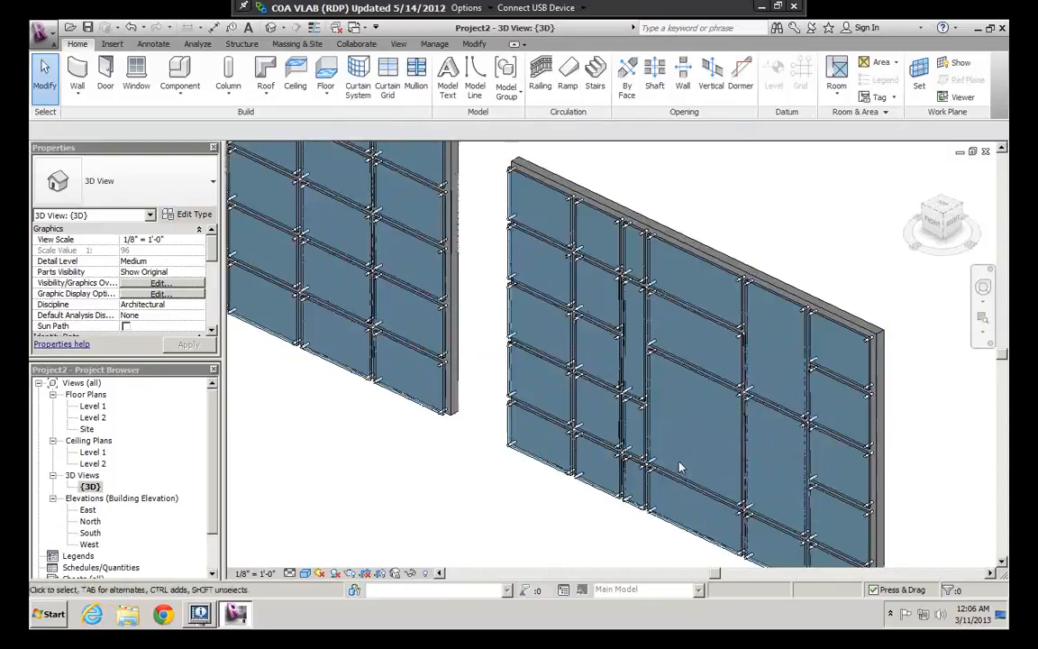
scroll(673, 353, "down", 2)
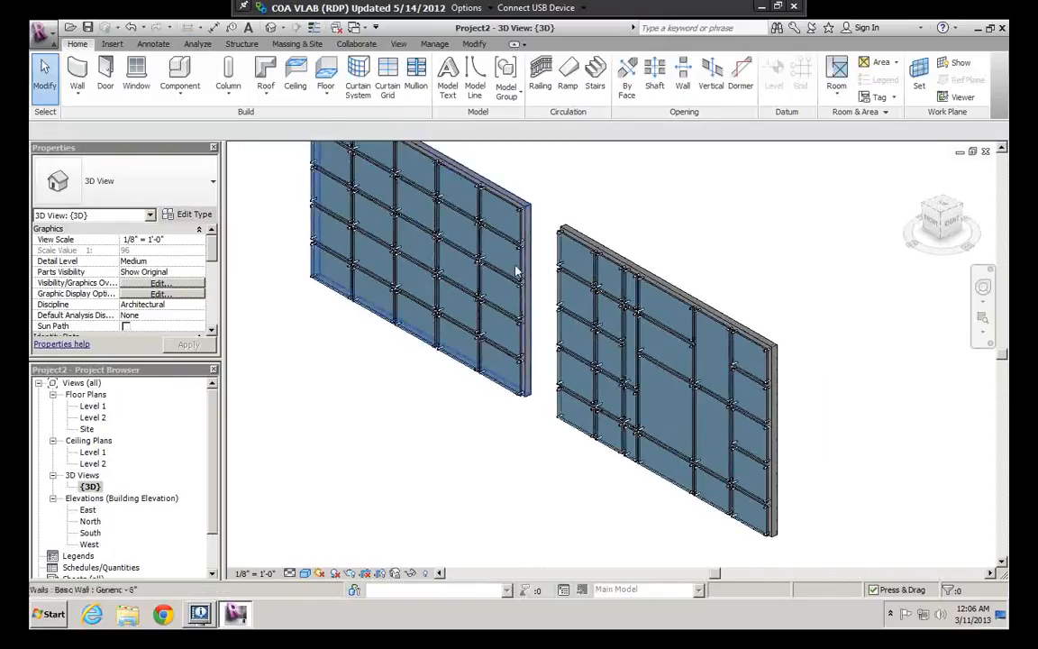
scroll(602, 275, "up", 3)
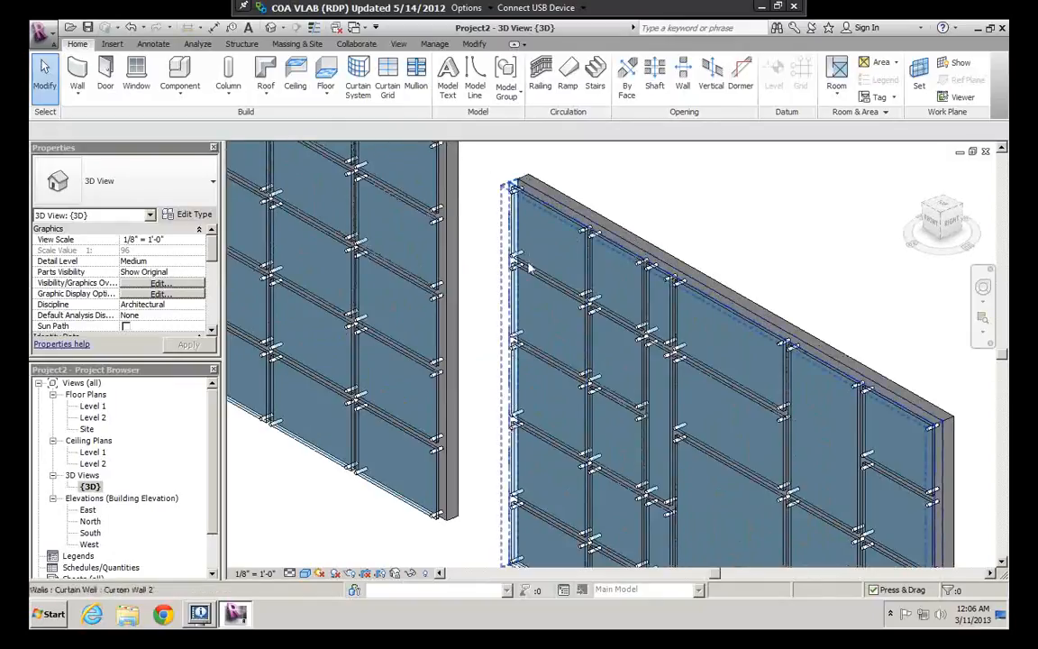
scroll(595, 241, "down", 2)
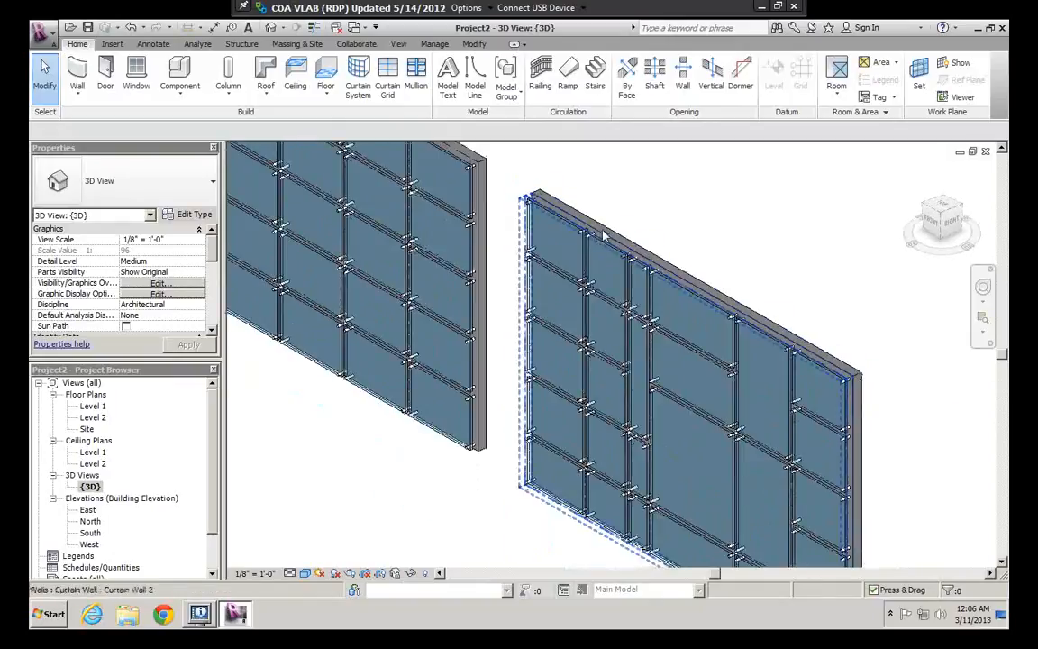
middle_click_drag(541, 217, 782, 427, "shift")
scroll(782, 427, "down", 2)
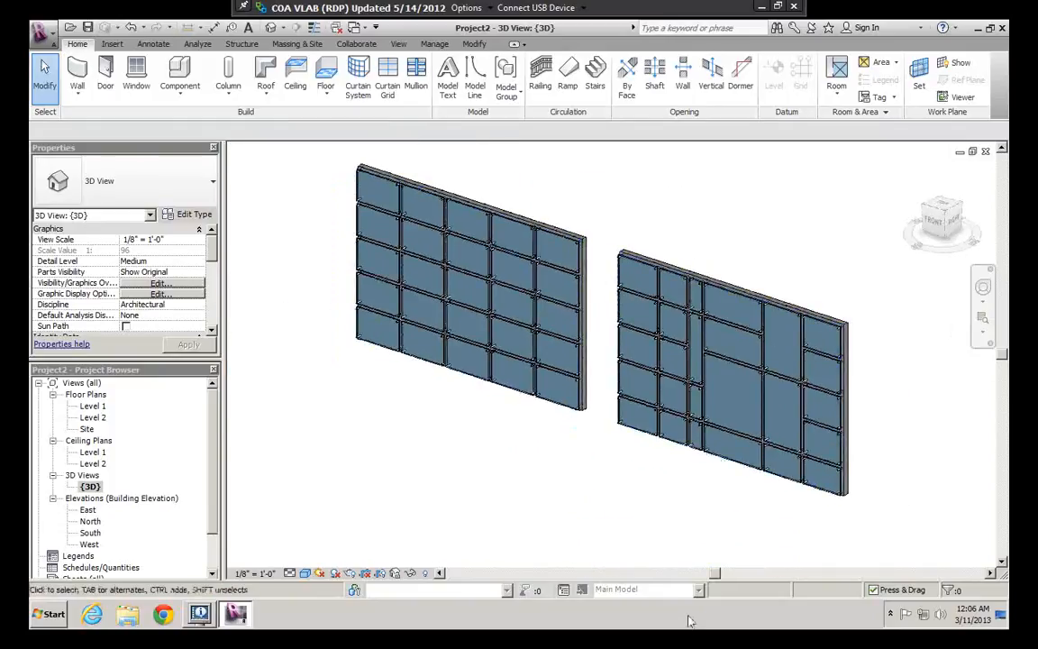